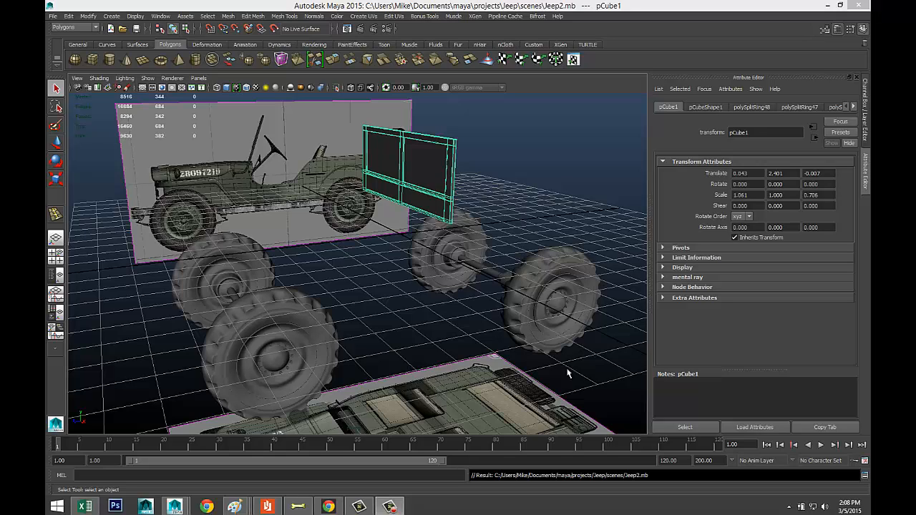
Step: Move the windshield frame along Z to about 10.1, clear of the side reference image, and hide it
alt+drag(431, 315, 394, 308)
click(487, 194)
click(445, 192)
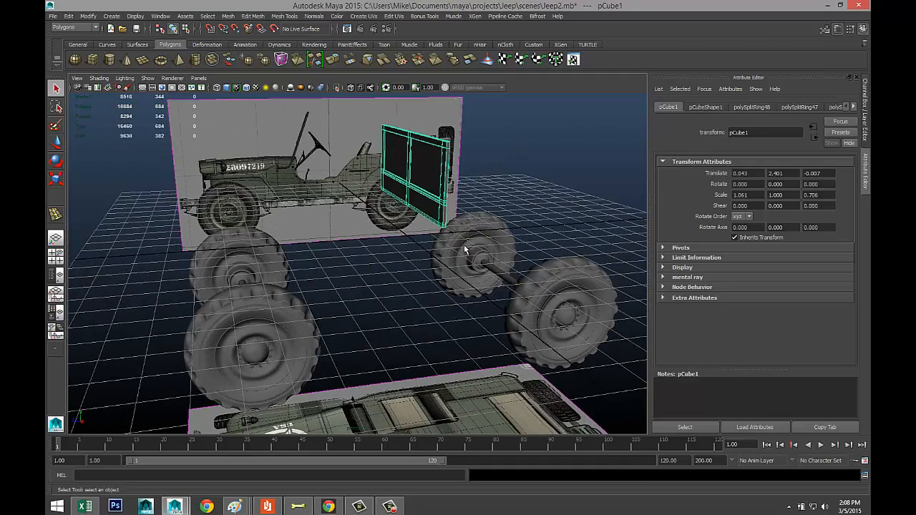
key(w)
drag(365, 179, 69, 204)
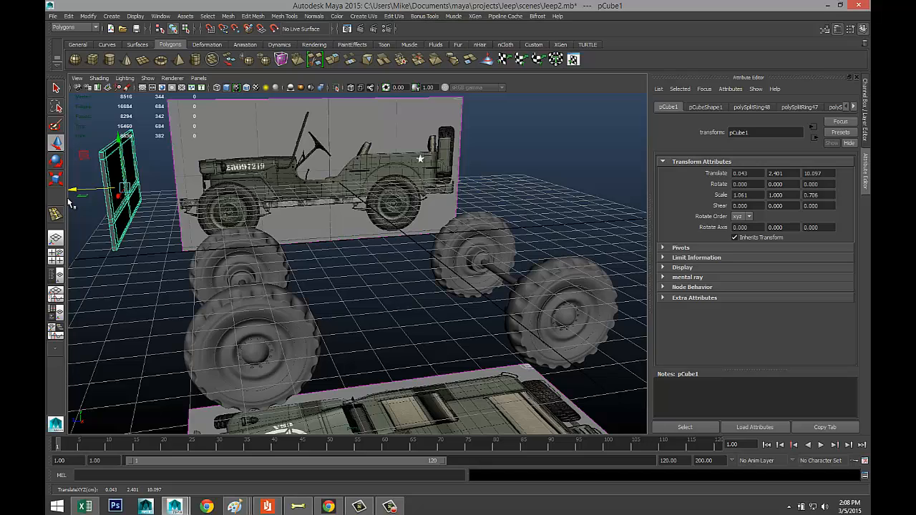
key(ctrl+h)
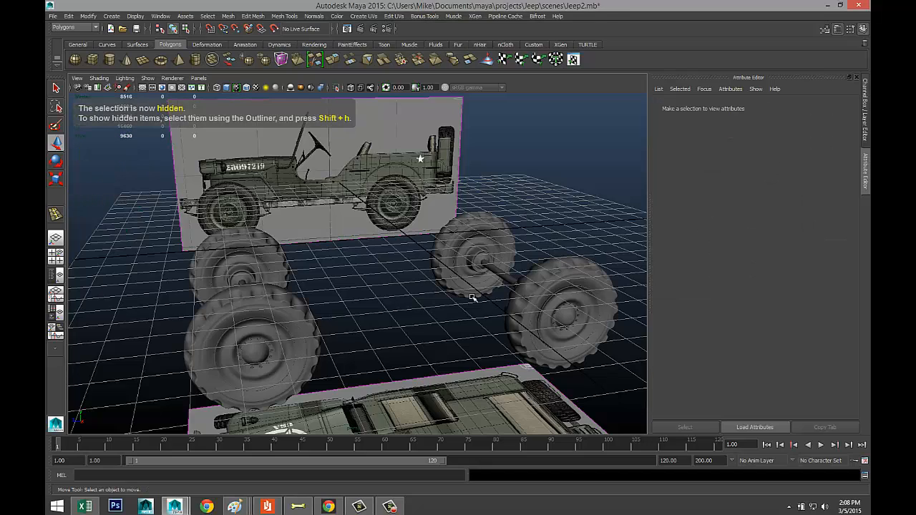
Step: Import JeepChassis.jpg from the Desktop as an image plane in the full-size side view
alt+drag(451, 308, 420, 288)
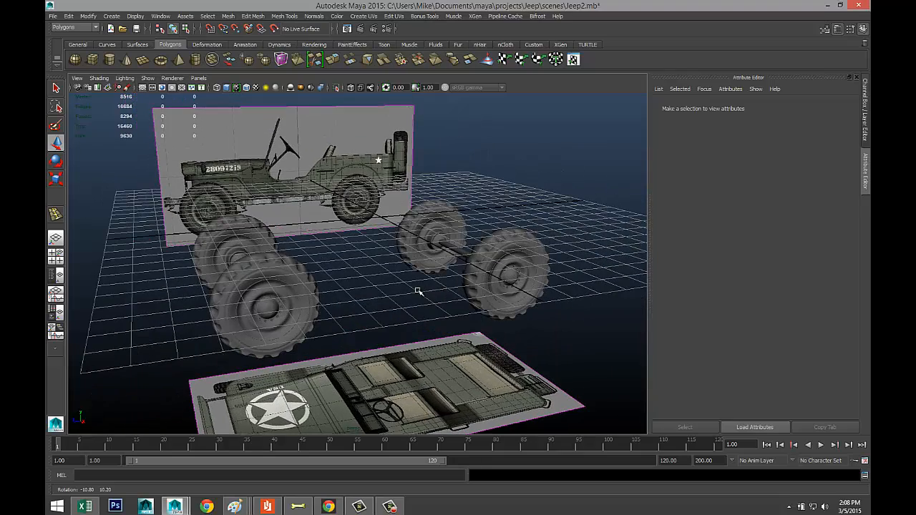
click(57, 261)
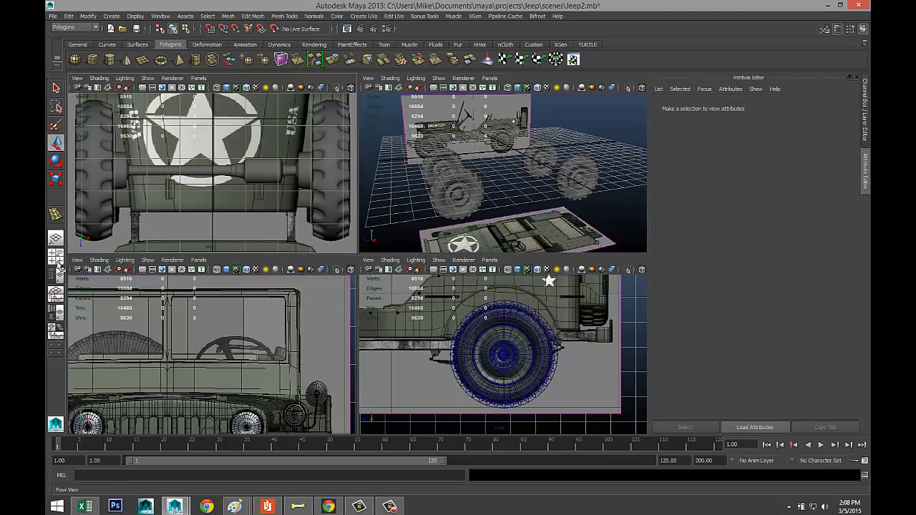
key(a)
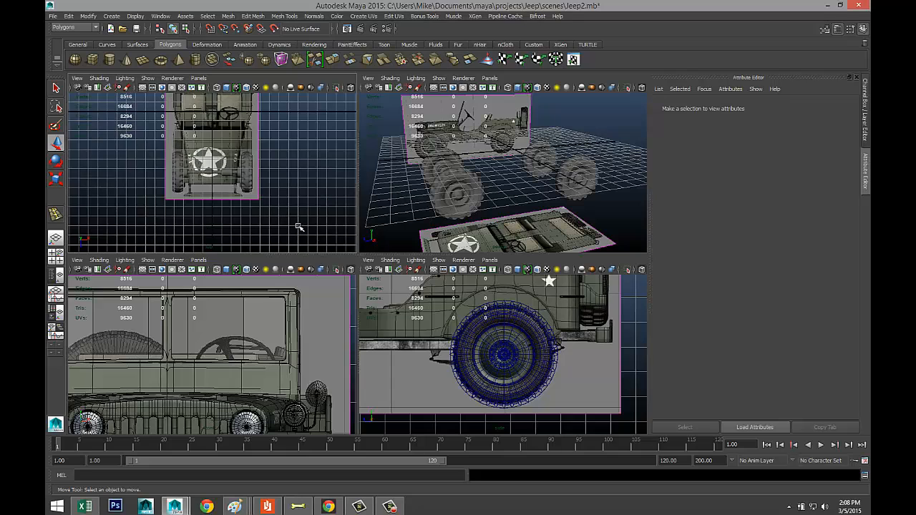
key(a)
key(space)
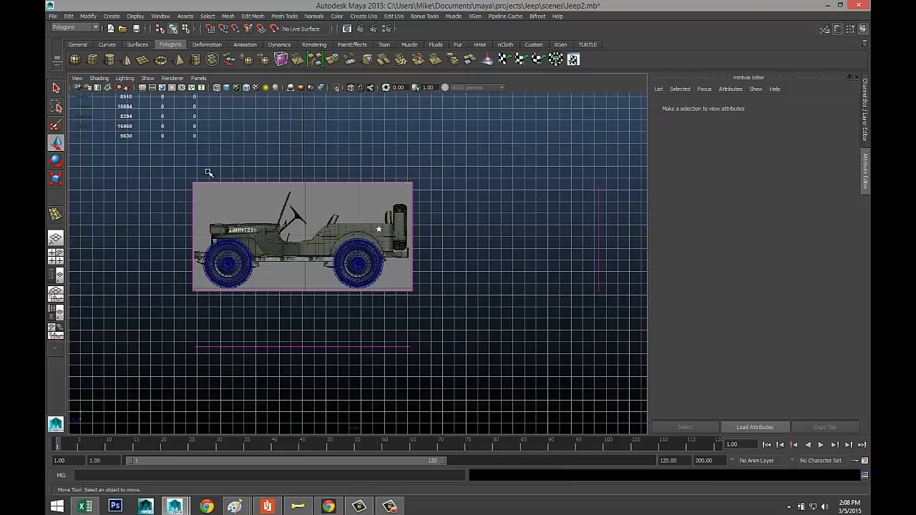
click(77, 79)
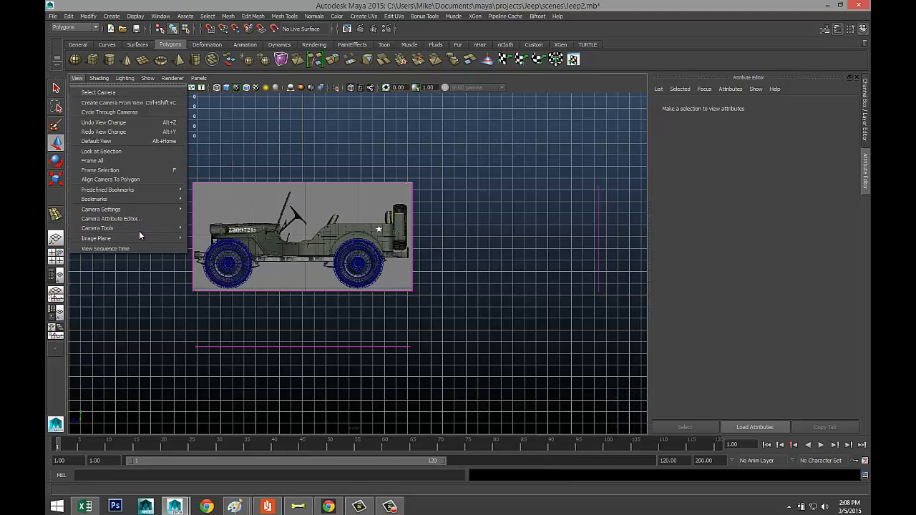
mouse_move(141, 238)
click(208, 244)
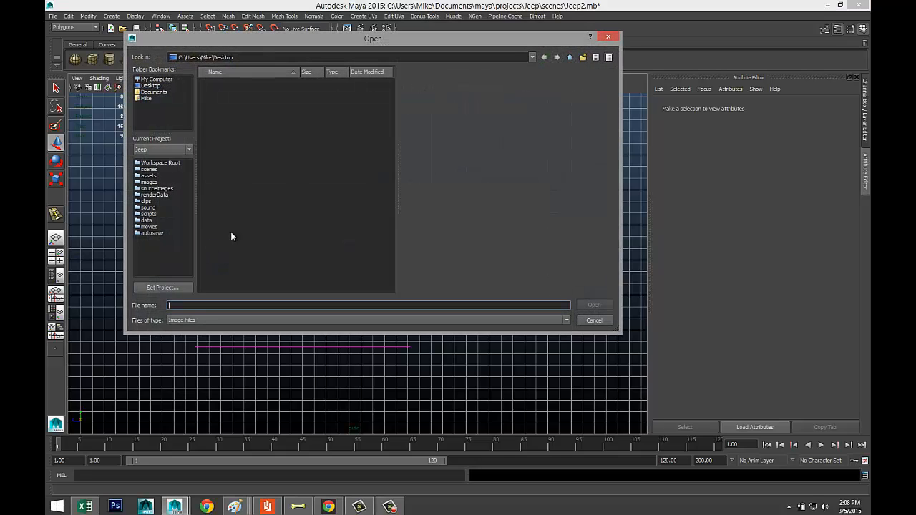
click(146, 86)
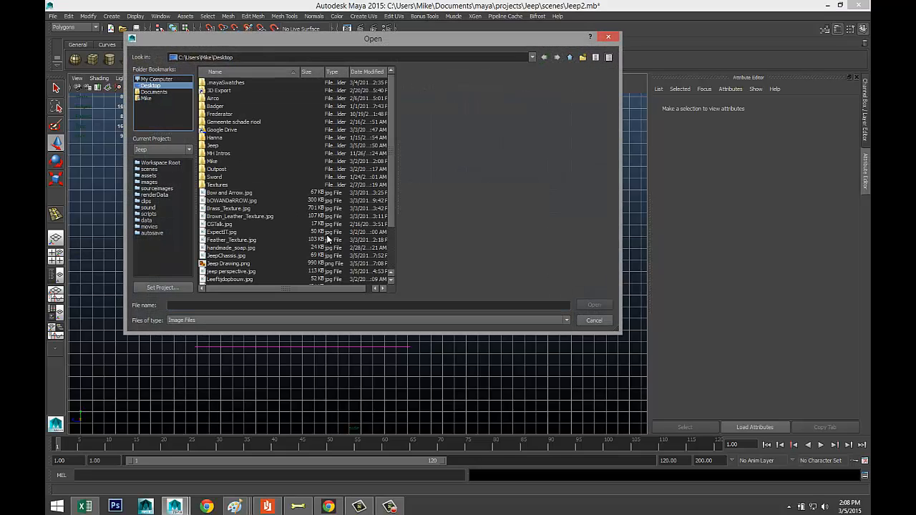
click(238, 257)
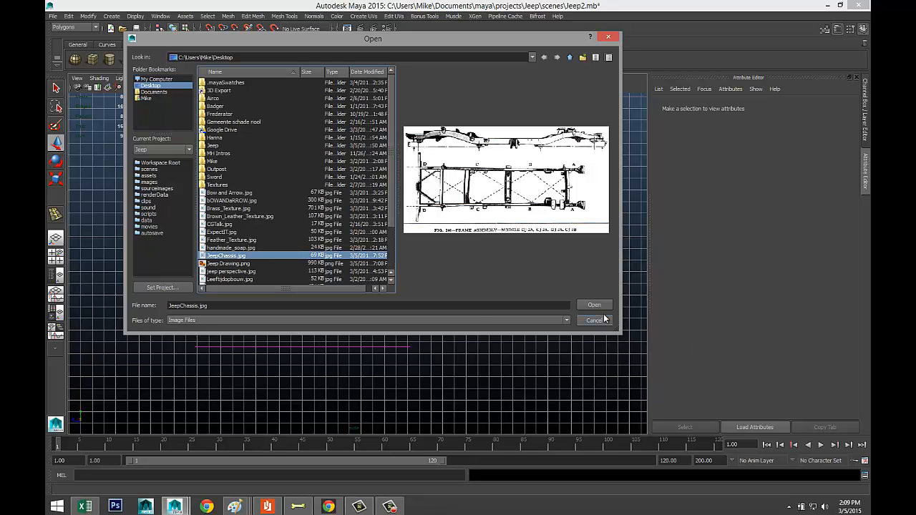
click(595, 305)
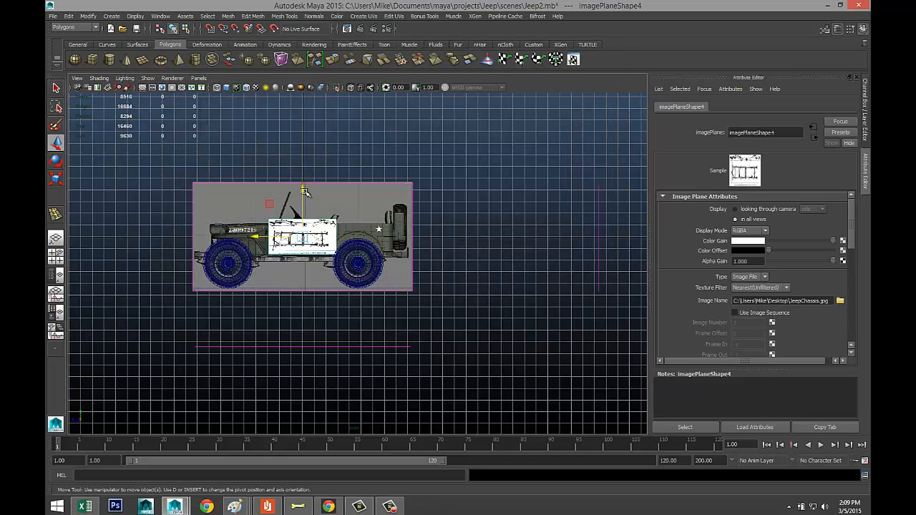
Step: Scale the chassis image plane uniformly to about 3.8 and raise it to about Y 10.65, above the jeep side image
key(r)
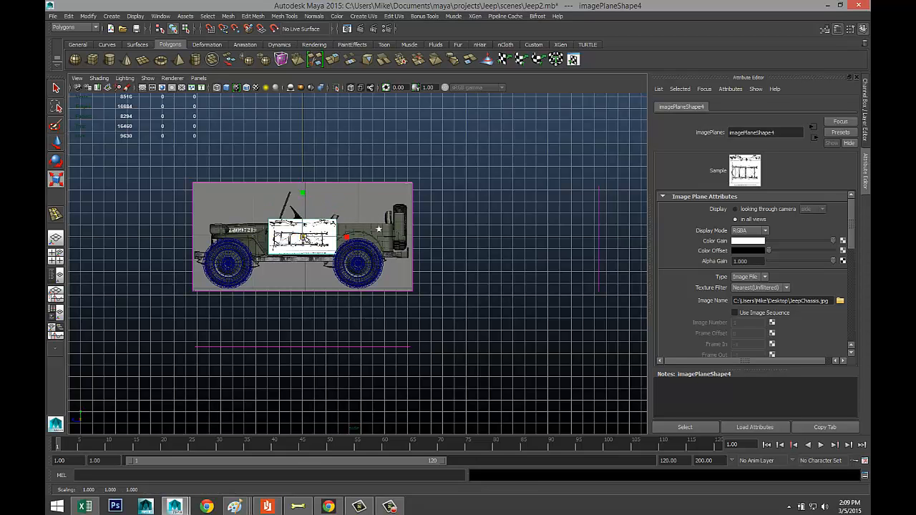
drag(303, 238, 408, 246)
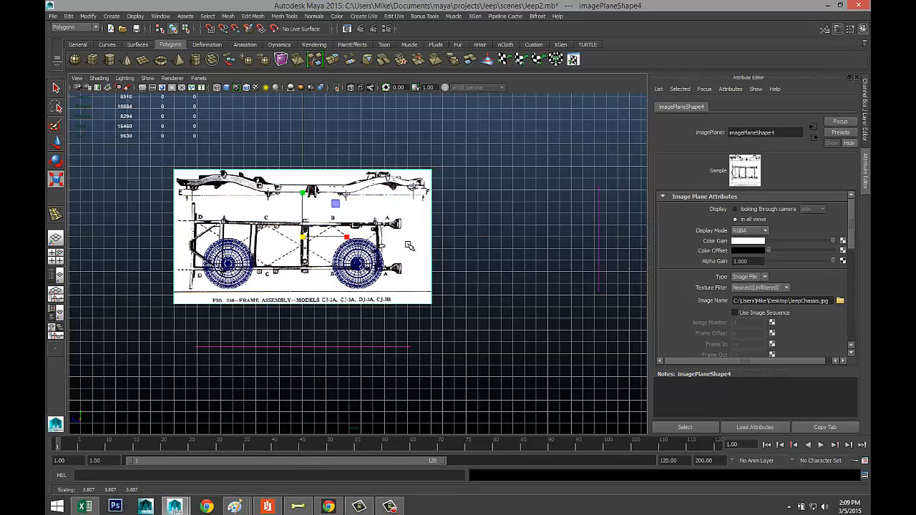
key(w)
drag(305, 194, 305, 65)
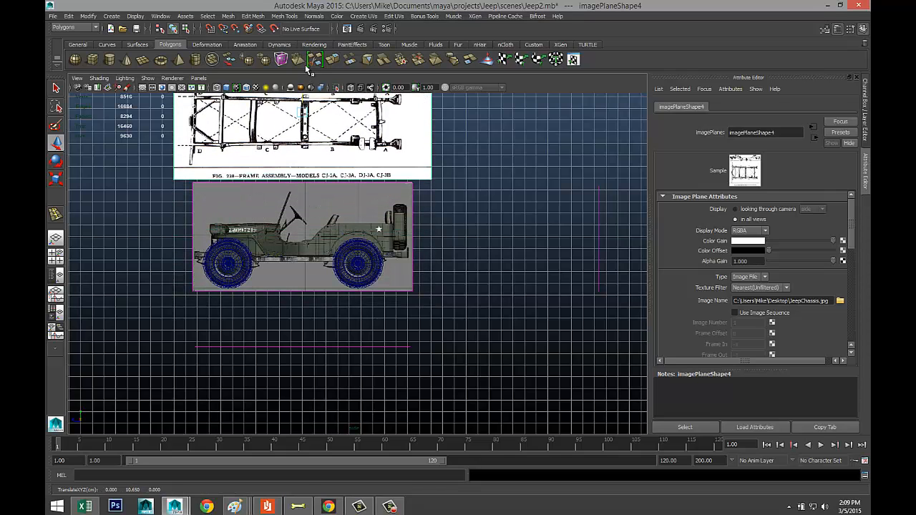
Step: In the perspective view, push the chassis image plane back along X to line up with the jeep side image
click(56, 256)
key(space)
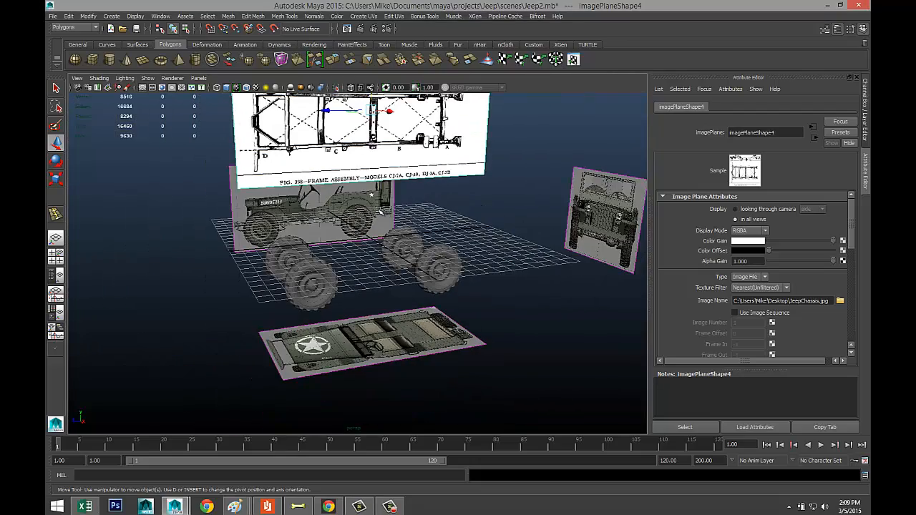
alt+middle_drag(367, 214, 432, 352)
drag(459, 269, 386, 199)
Step: Examine the frame assembly drawing on the chassis image plane and its placement above the jeep side image
alt+drag(507, 324, 490, 286)
alt+middle_drag(496, 277, 454, 133)
scroll(400, 361, up, 5)
scroll(400, 361, up, 1)
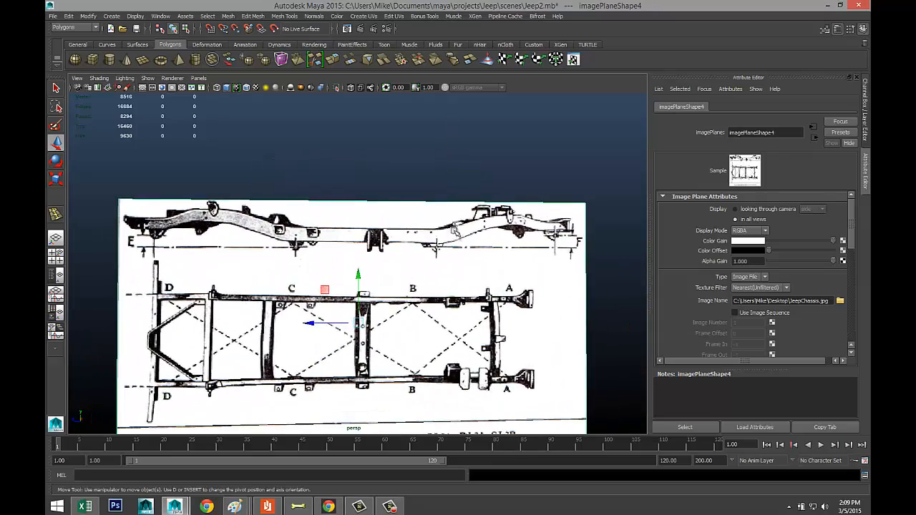
alt+middle_drag(456, 231, 580, 255)
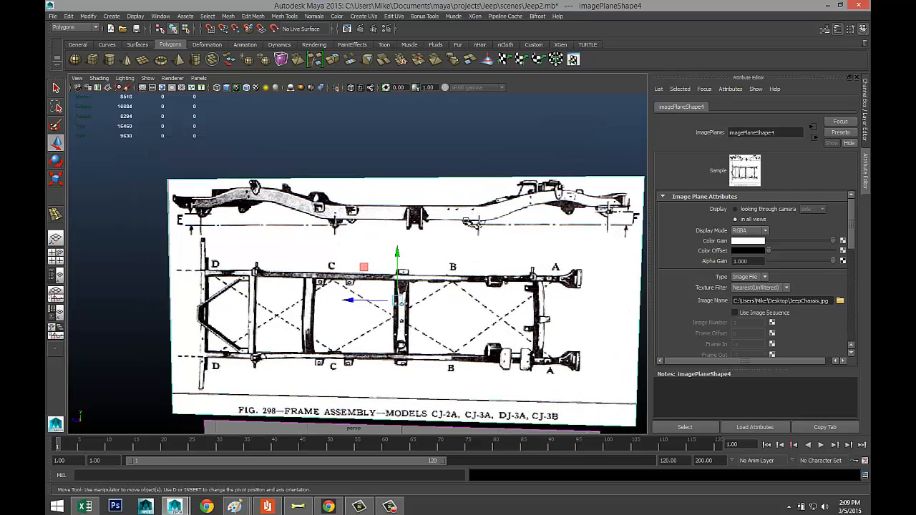
scroll(443, 298, down, 3)
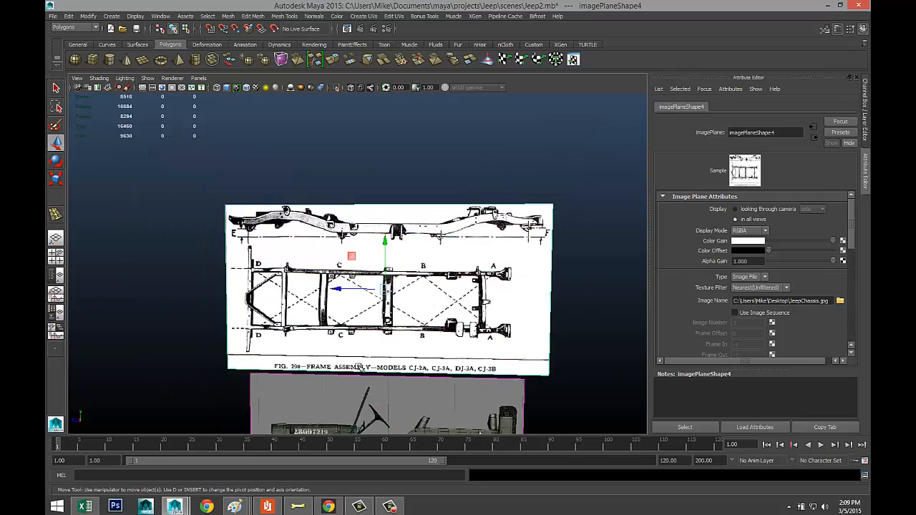
mouse_move(360, 368)
alt+mouse_down()
mouse_move(378, 369)
mouse_move(366, 379)
alt+mouse_up()
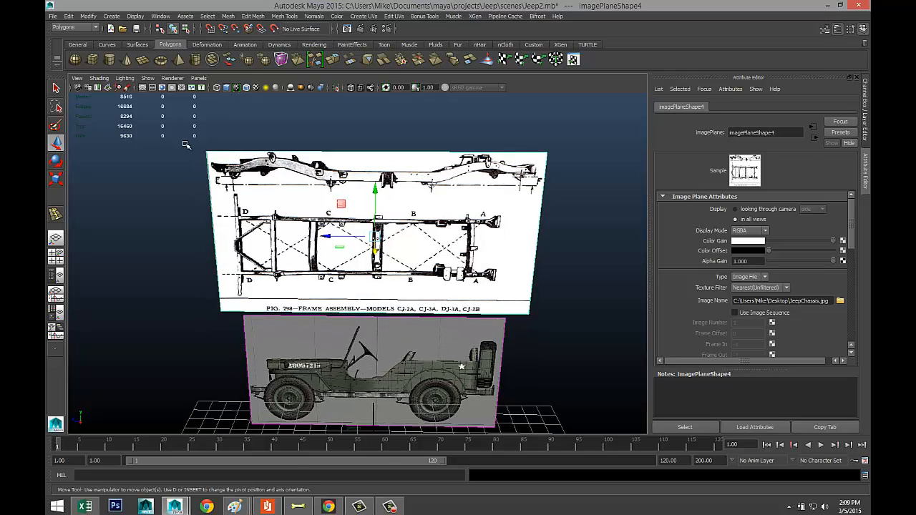
Step: Create a long, thin polygon cube lengthwise on the grid and raise it to about Y 16.1, in front of the chassis drawing
scroll(147, 150, down, 3)
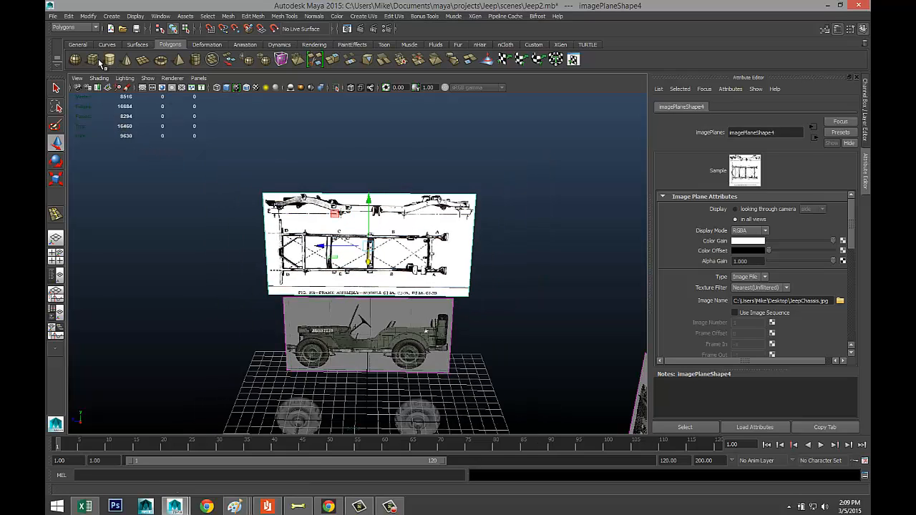
click(95, 60)
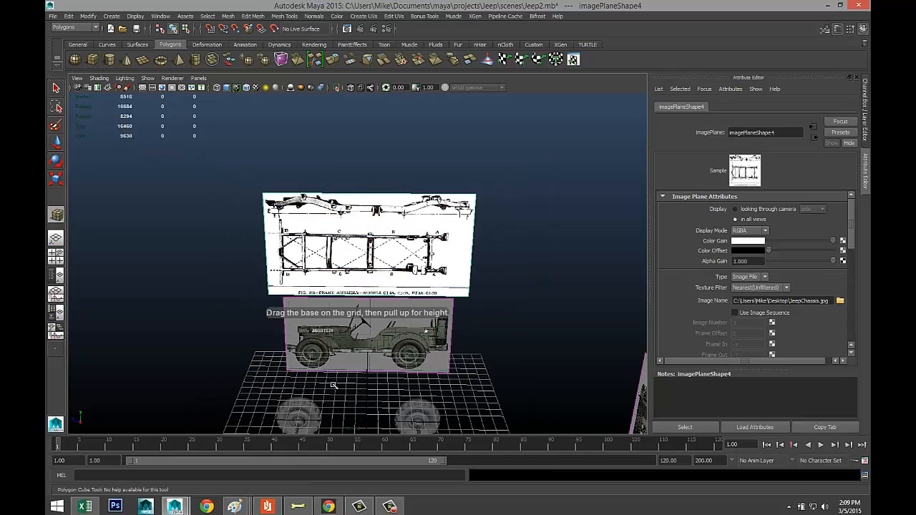
drag(322, 381, 455, 378)
click(452, 385)
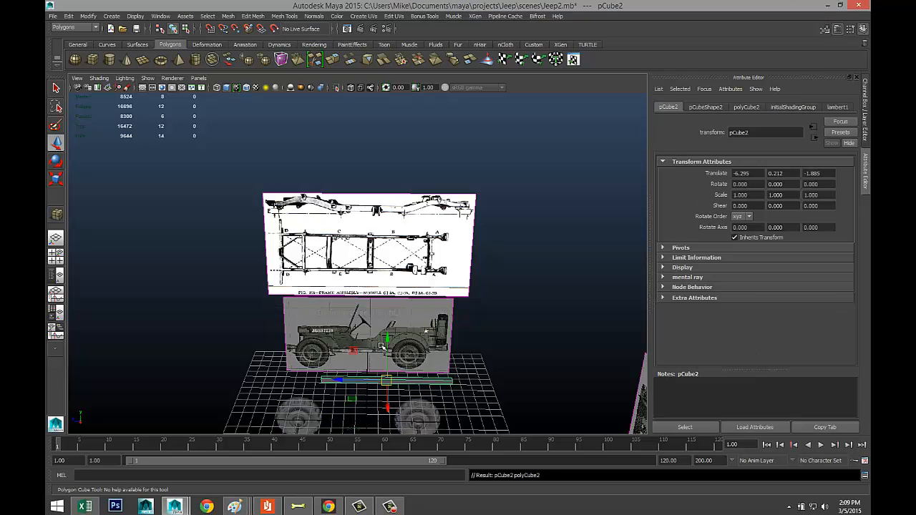
drag(387, 338, 387, 181)
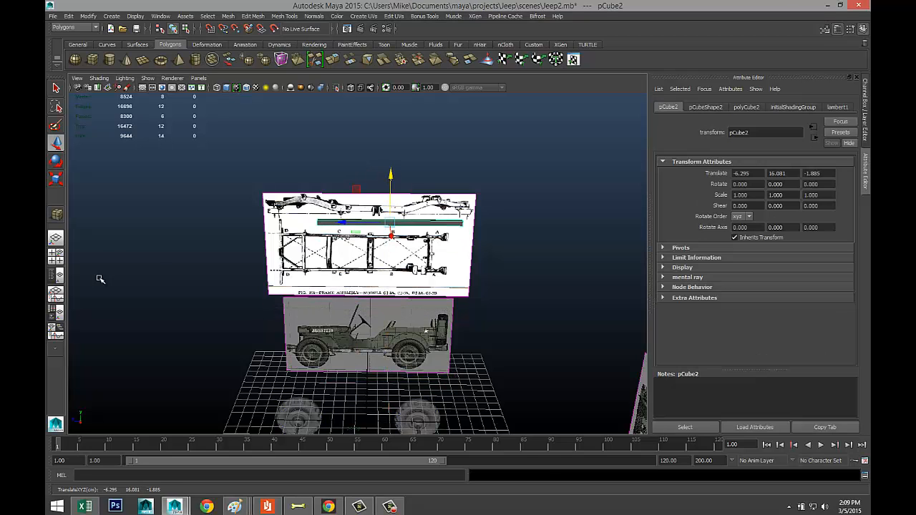
Step: In the side view, turn on shaded display and lower the bar to about Y 14.8, over the straight part of the chassis rail
click(56, 260)
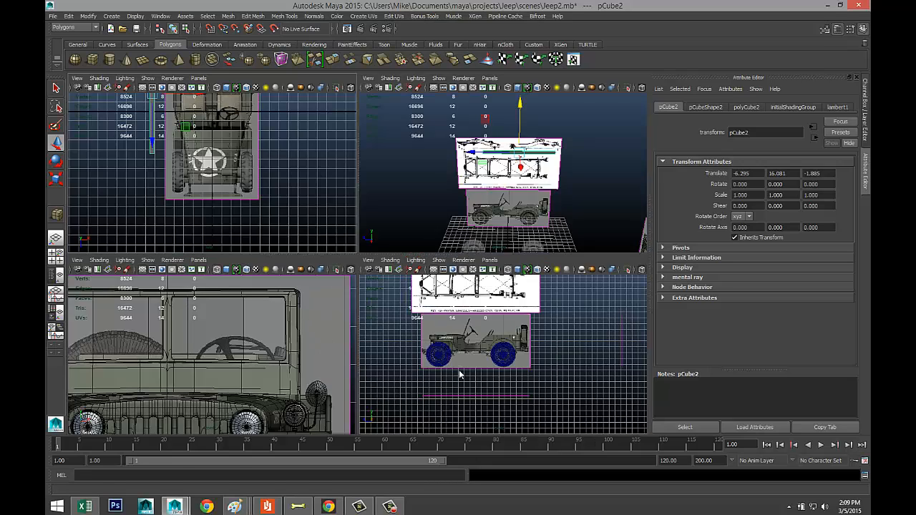
key(space)
key(f)
scroll(456, 377, down, 4)
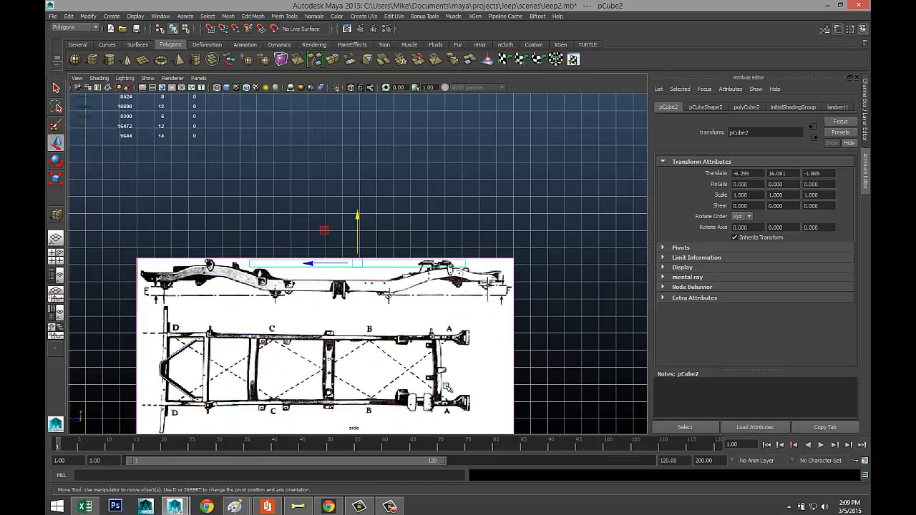
scroll(447, 389, up, 2)
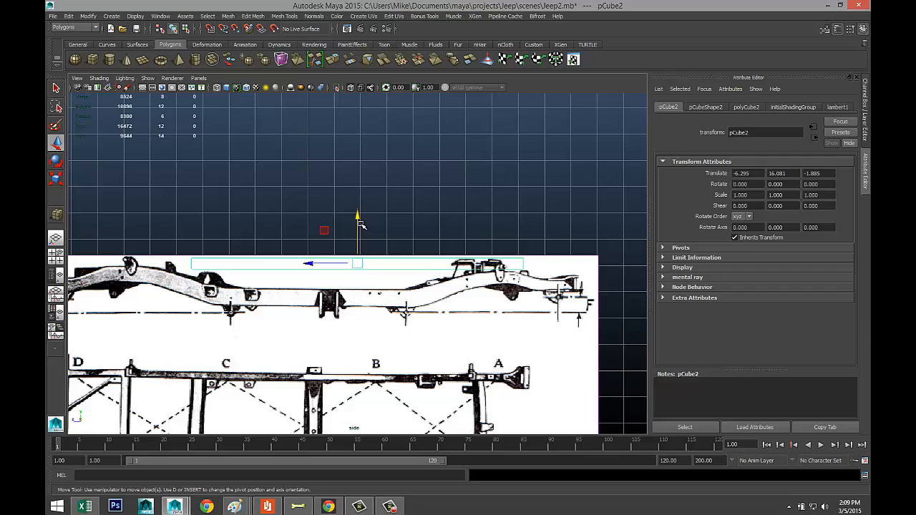
key(5)
drag(357, 219, 360, 249)
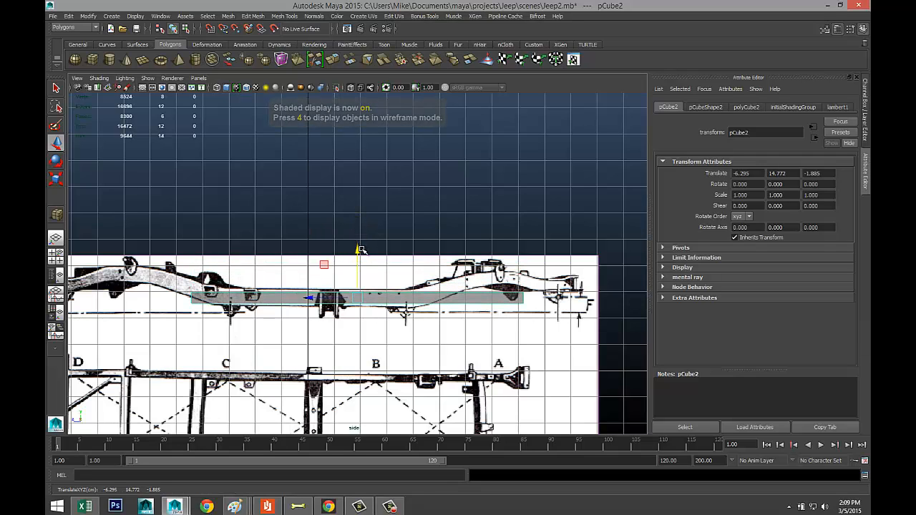
Step: Slide the bar forward to about Z 4.5 and stretch its rear-end vertices to the back end of the drawn chassis rail
alt+middle_drag(435, 321, 494, 312)
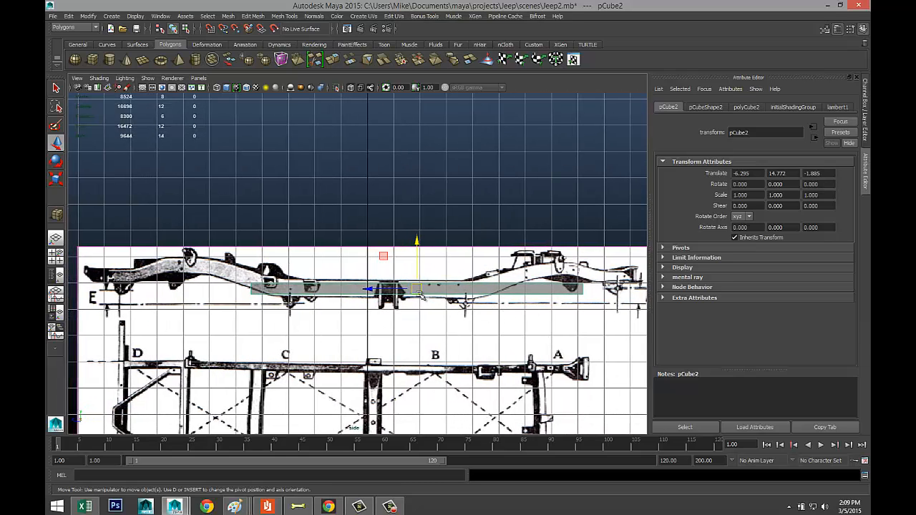
drag(369, 289, 204, 279)
alt+middle_drag(355, 344, 292, 335)
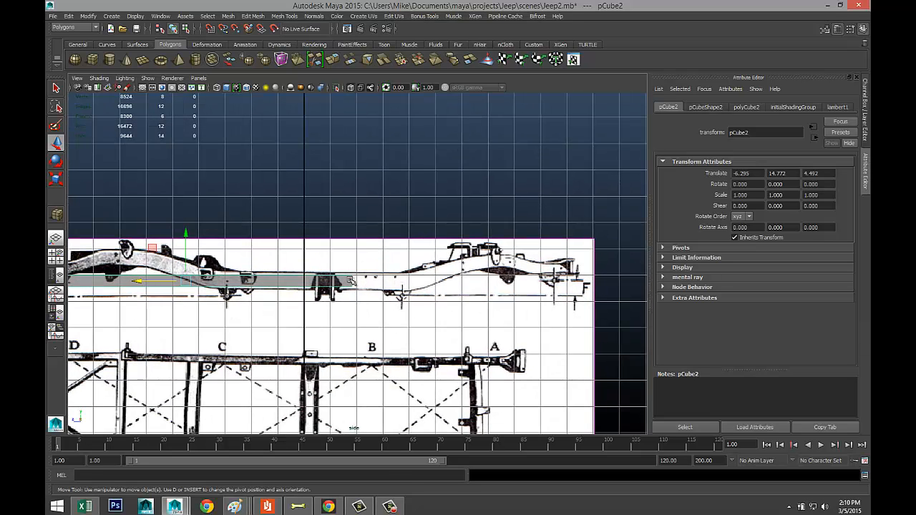
right_click(312, 279)
drag(346, 266, 375, 328)
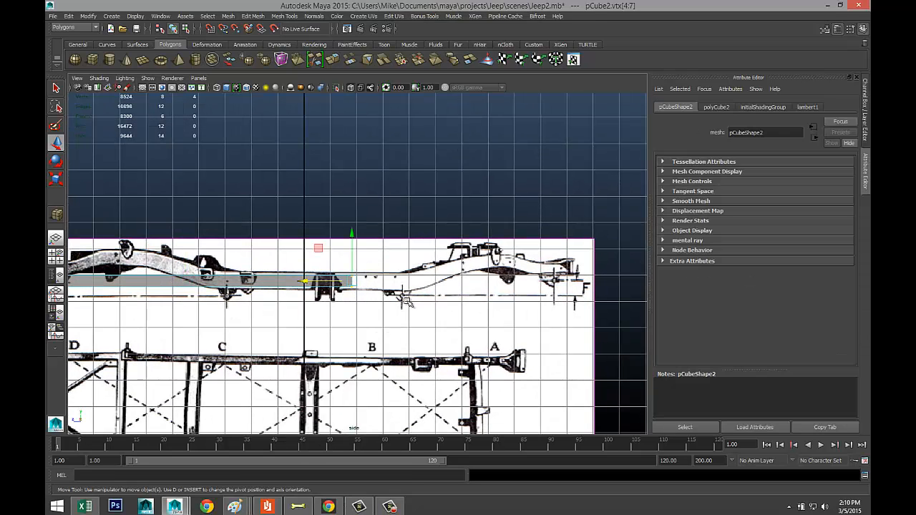
drag(325, 284, 523, 306)
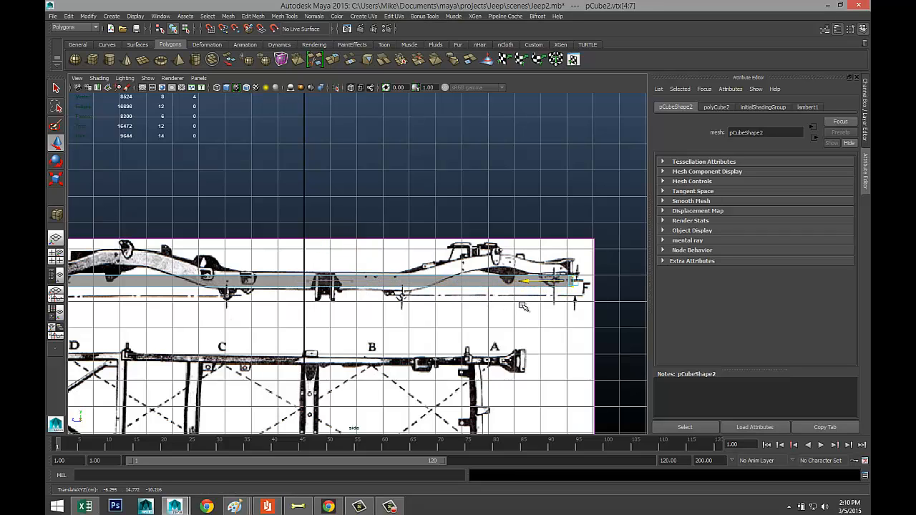
alt+middle_drag(333, 334, 371, 323)
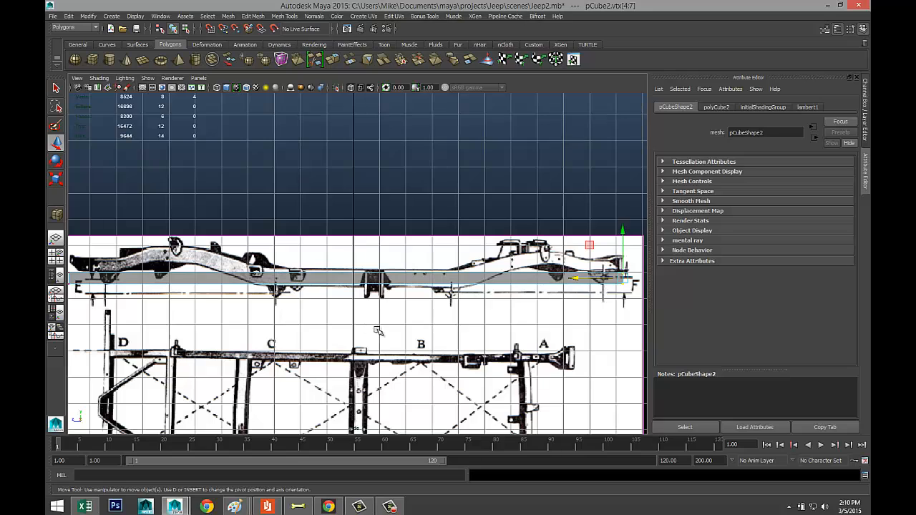
Step: Return to object mode, scale the bar's height to about 1.24 and raise it slightly to about Y 14.8 to match the rail
right_drag(389, 284, 414, 286)
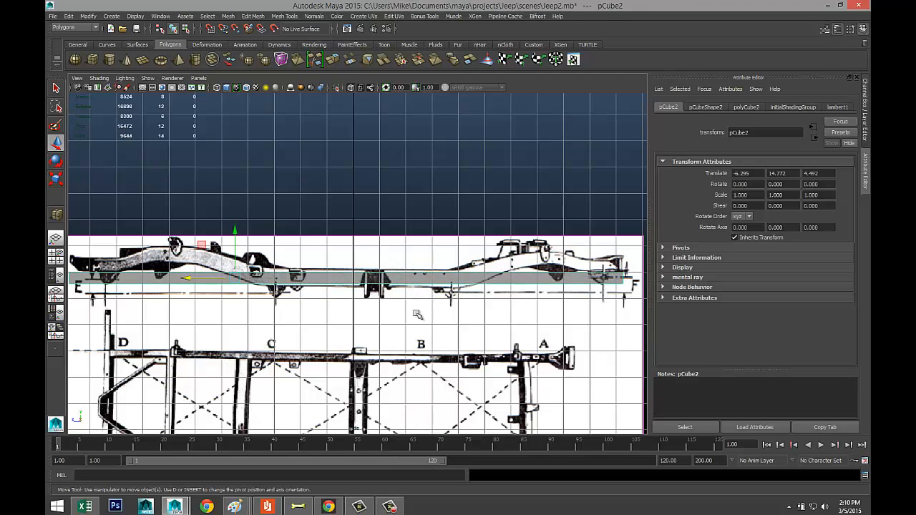
key(r)
mouse_move(233, 234)
mouse_down()
mouse_move(236, 219)
mouse_move(236, 229)
mouse_up()
key(w)
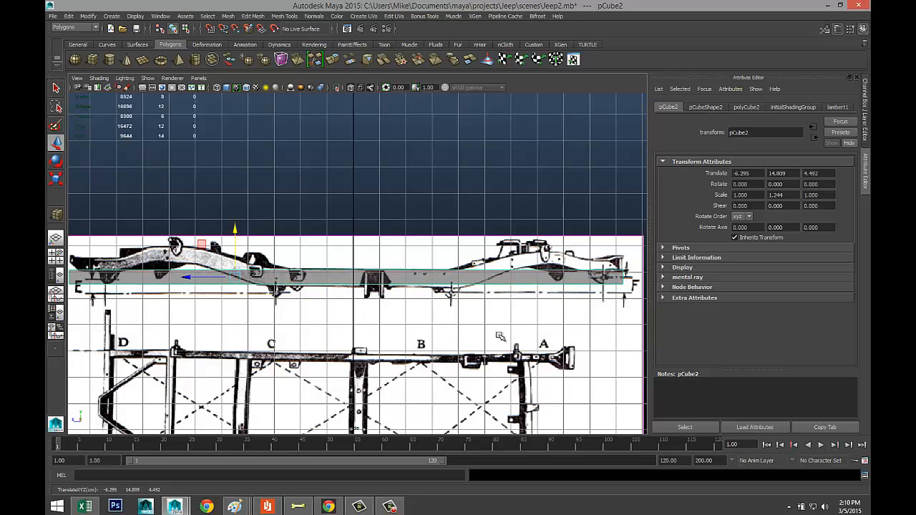
Step: Delete the existing bar and create a new long, thin polygon cube lengthwise on the grid
click(747, 108)
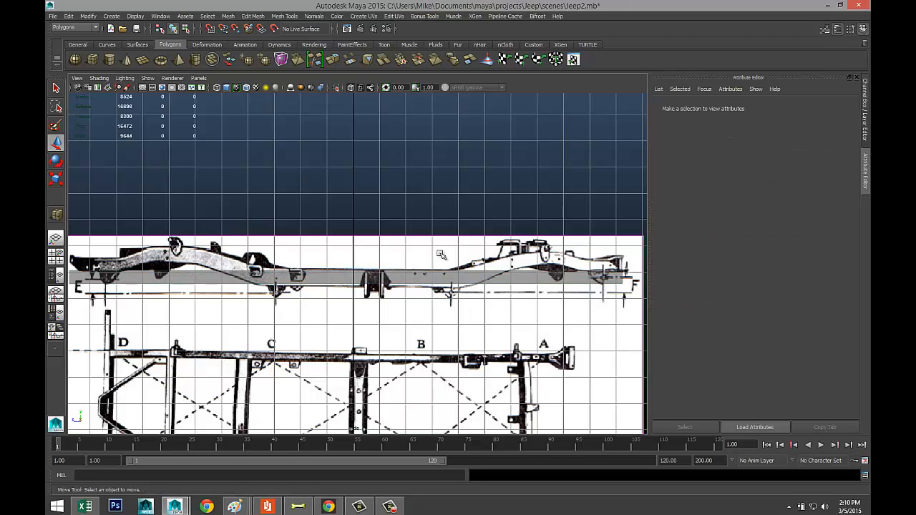
key(Delete)
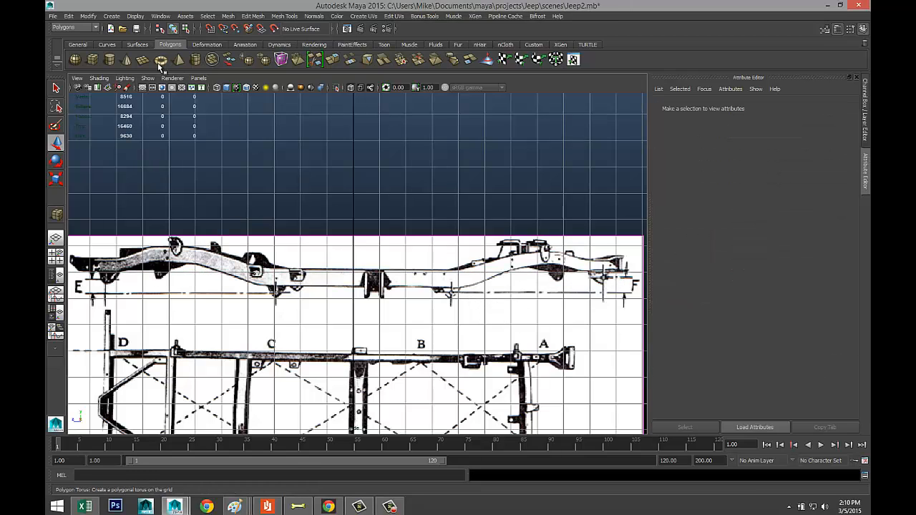
click(92, 62)
scroll(125, 301, down, 4)
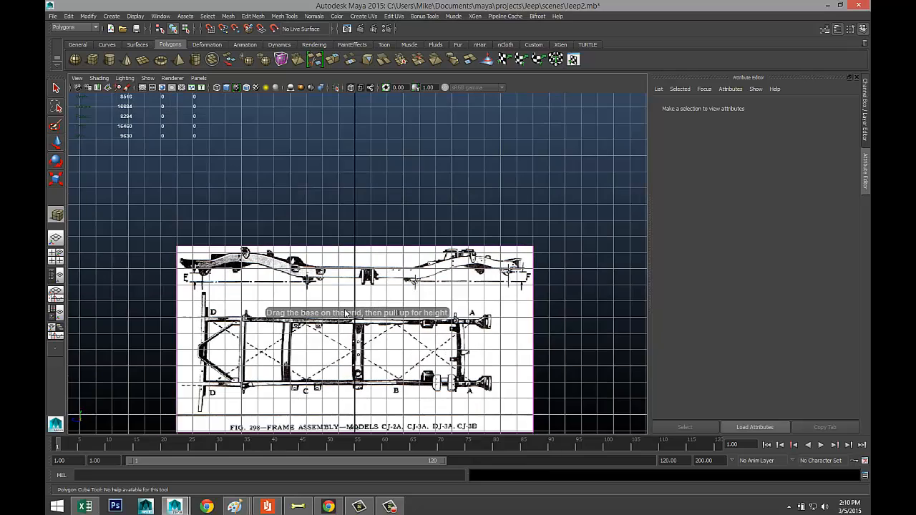
click(57, 258)
key(space)
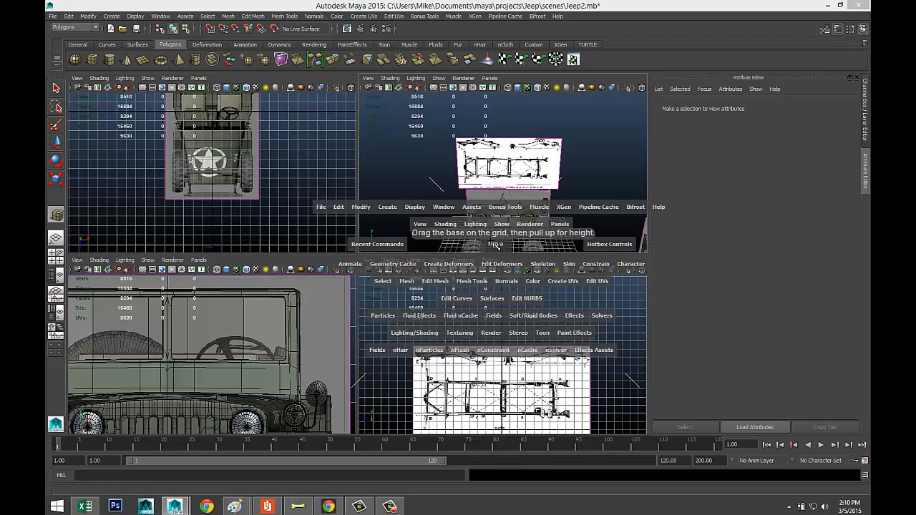
drag(298, 373, 471, 382)
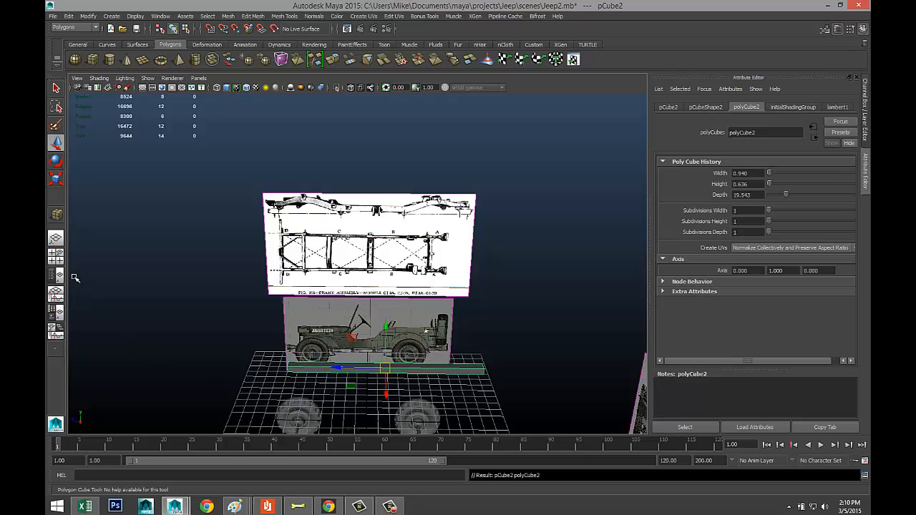
Step: Raise the new bar to about Y 16.1, in front of the chassis drawing, and set its depth subdivisions to 30
click(57, 259)
key(space)
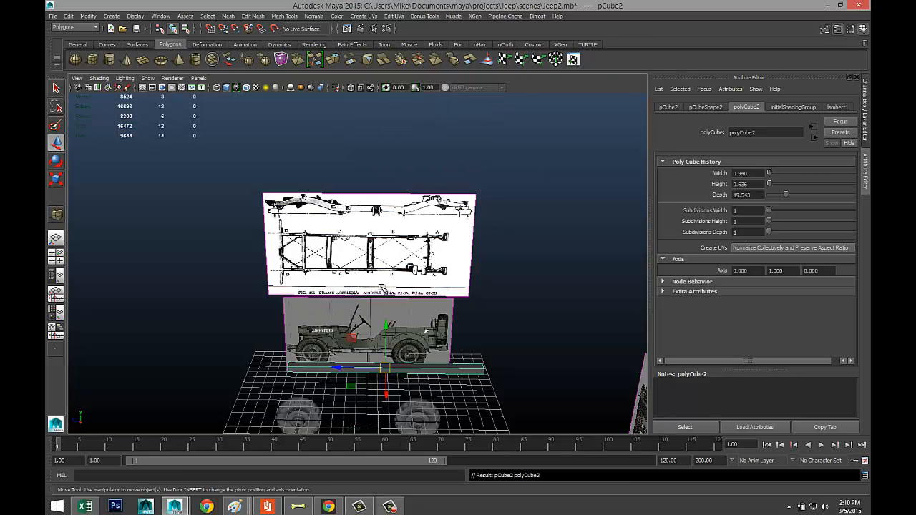
drag(384, 326, 387, 170)
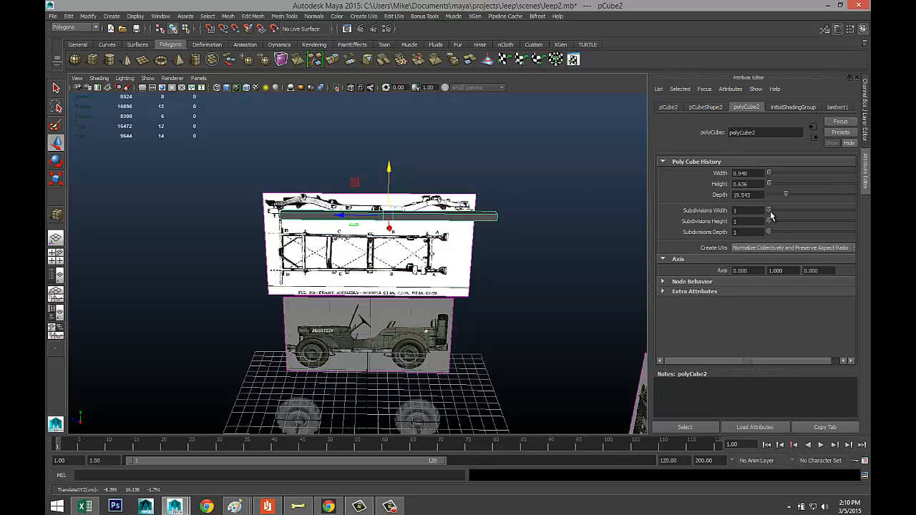
drag(770, 211, 717, 222)
drag(773, 236, 821, 236)
double_click(754, 233)
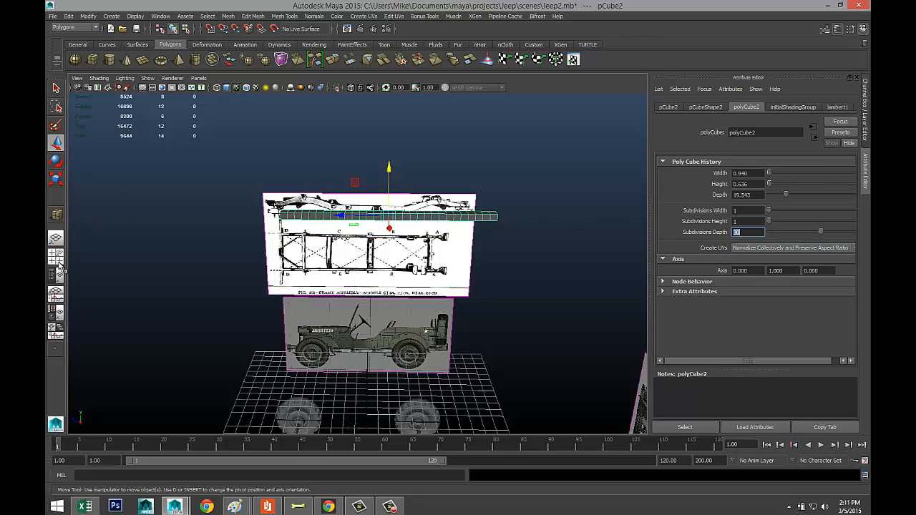
Step: In the side view, lower the bar to about Y 14.8 and slide it forward to about Z 1.1, aligning its front end with the drawn rail
click(56, 255)
key(space)
scroll(456, 341, up, 3)
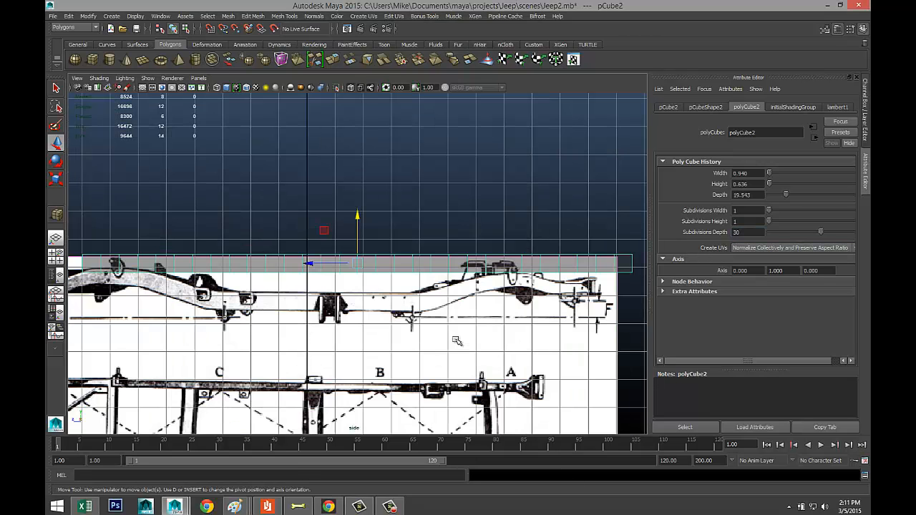
drag(355, 216, 357, 240)
drag(315, 288, 266, 285)
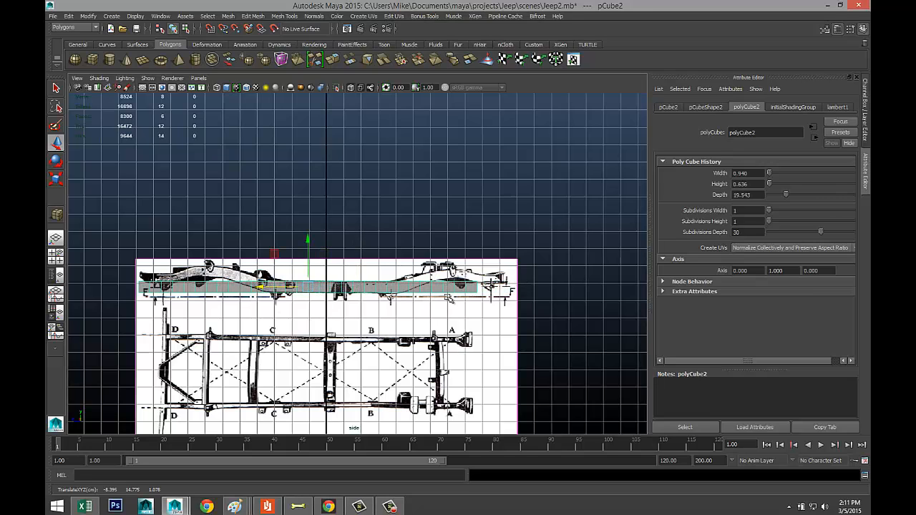
Step: Move the bar's pivot to its front end and scale its length to about 1.087 to reach the drawn rail's back end
key(d)
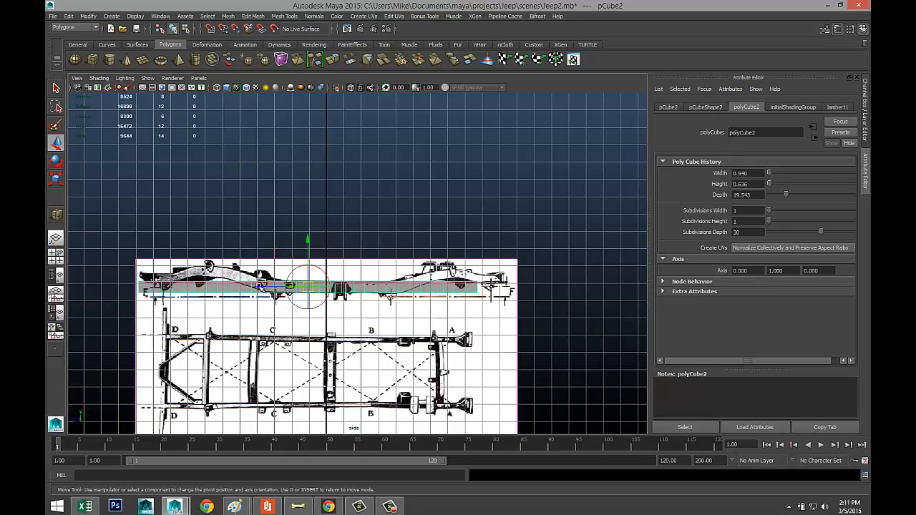
drag(263, 287, 110, 291)
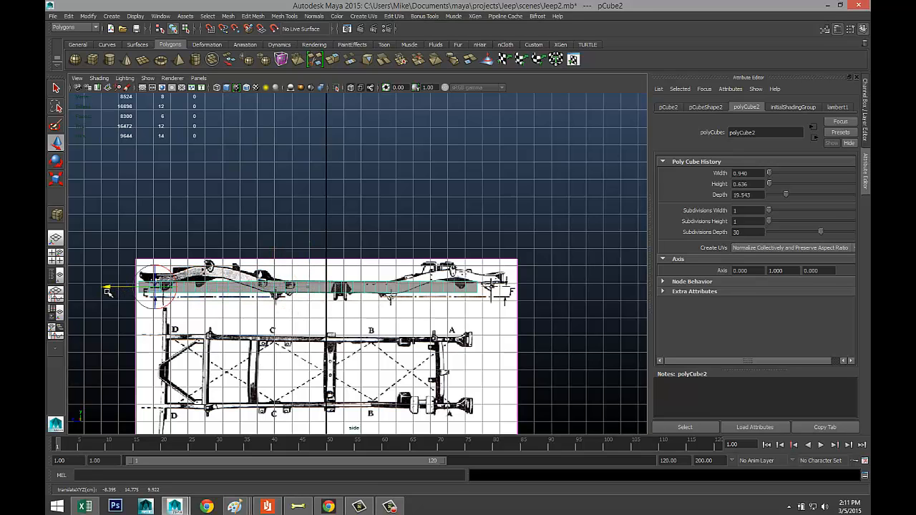
key(d)
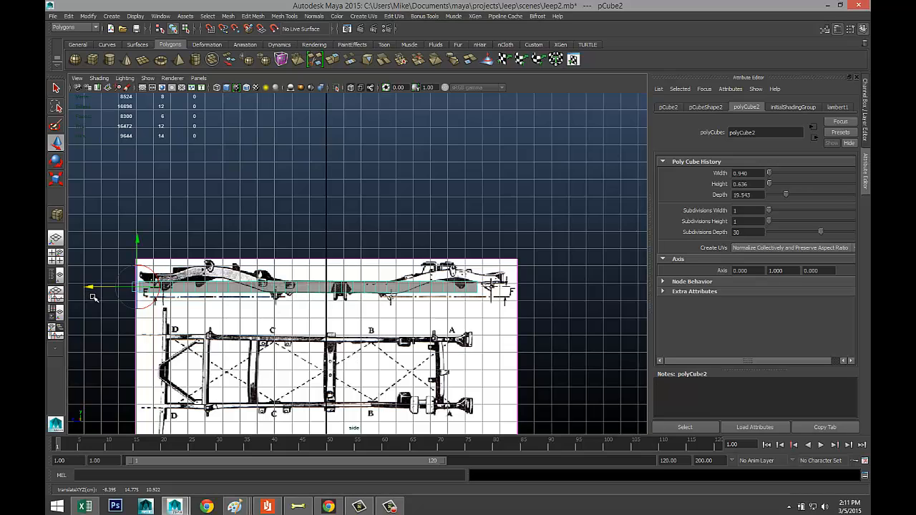
key(r)
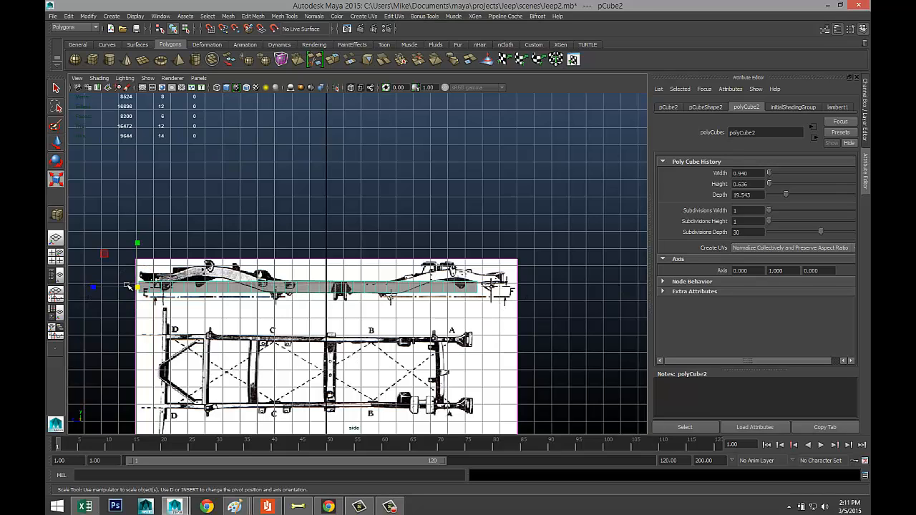
drag(90, 287, 90, 288)
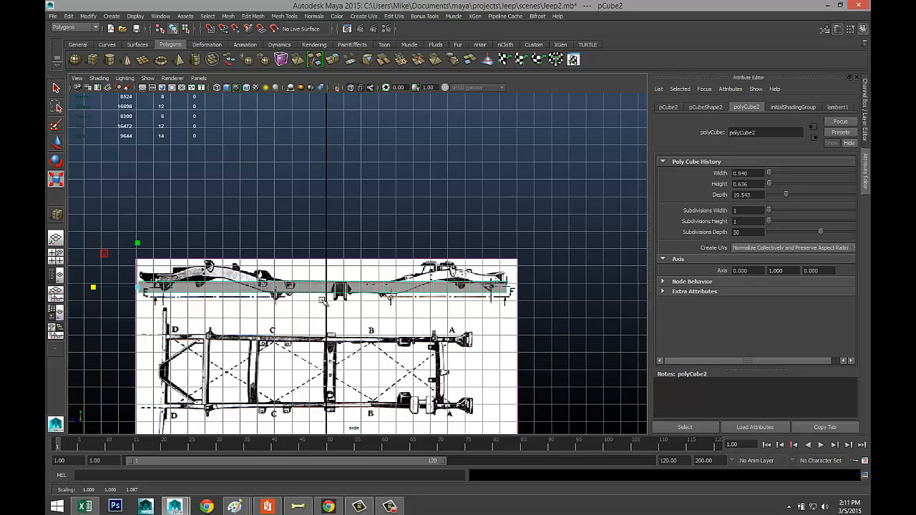
Step: Center the bar's pivot with Center Pivot
key(q)
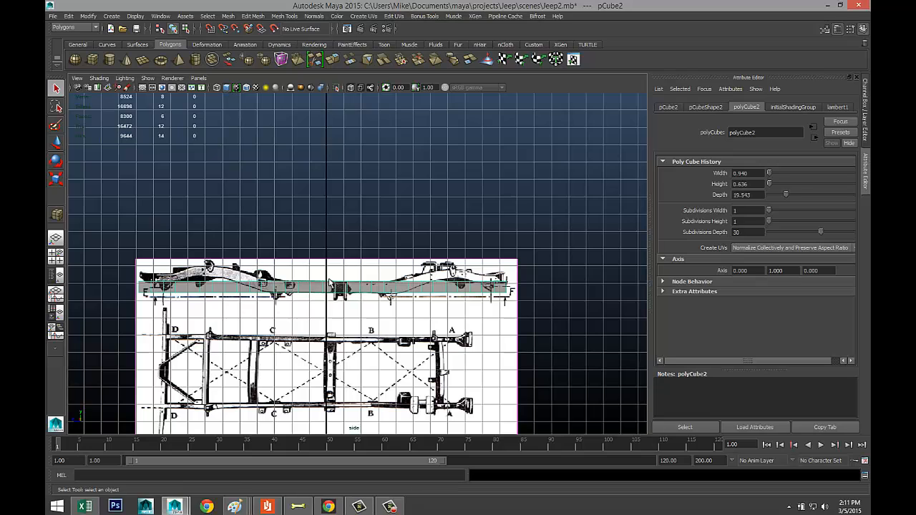
click(88, 16)
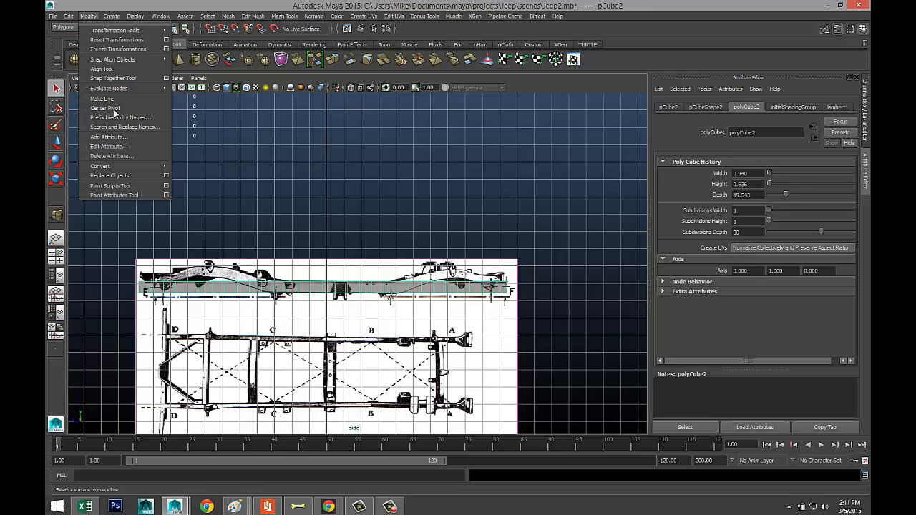
click(115, 109)
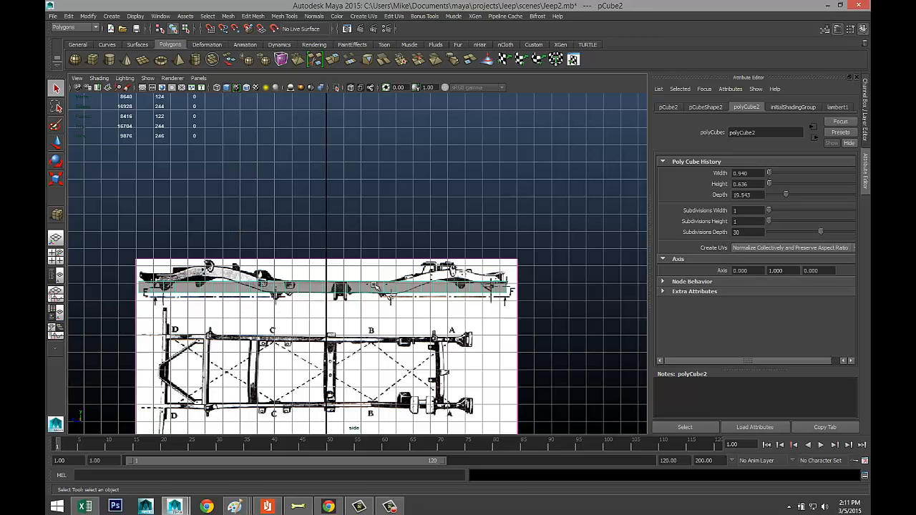
Step: In vertex mode, raise the vertex columns at the start of the rear arch along the drawn rail, up to about Y 15.16
key(w)
scroll(477, 298, up, 4)
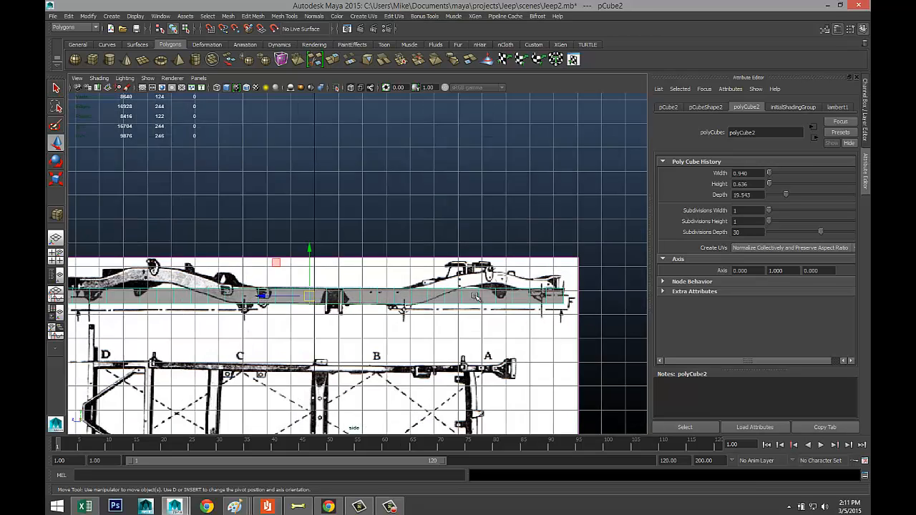
alt+middle_drag(390, 315, 362, 256)
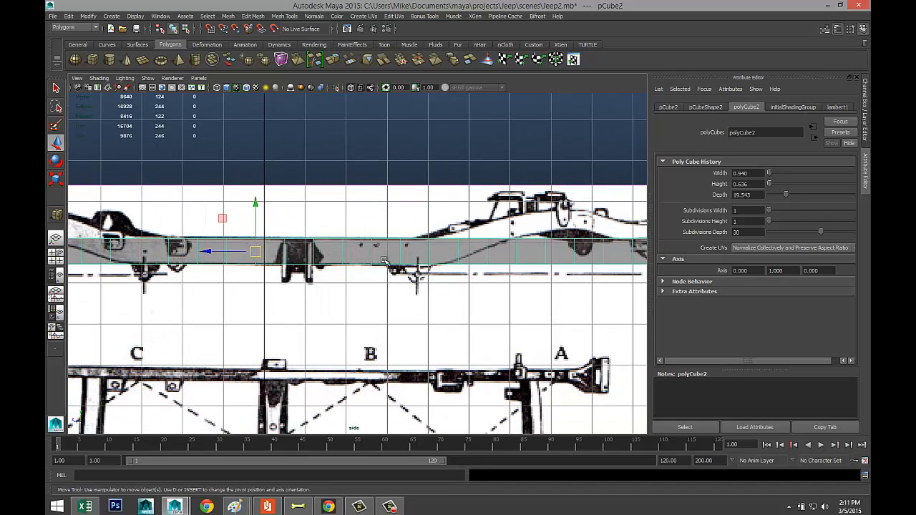
right_drag(401, 256, 364, 255)
drag(438, 307, 433, 203)
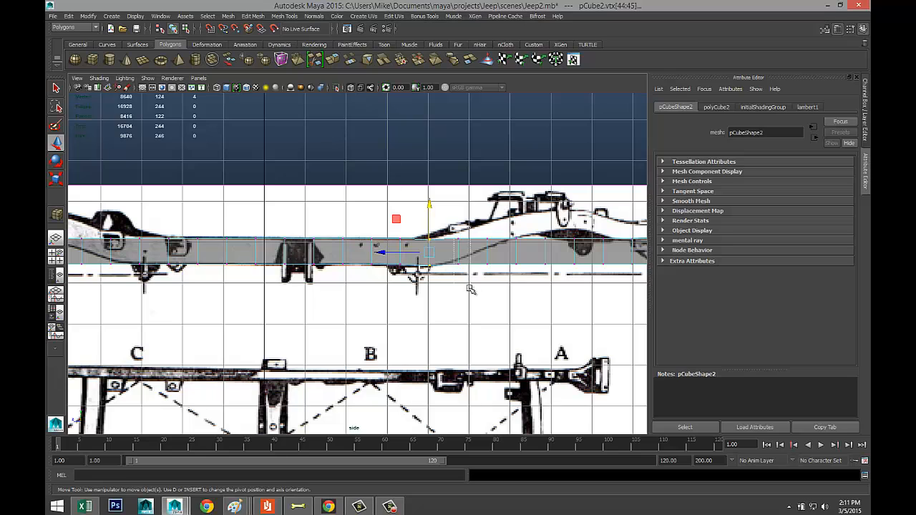
drag(469, 286, 470, 287)
drag(459, 206, 497, 295)
drag(487, 205, 487, 190)
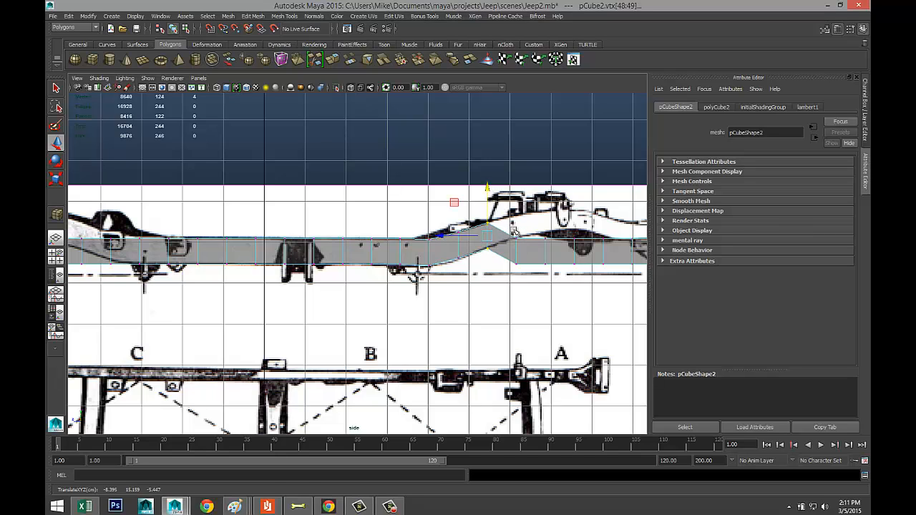
Step: Raise the next three vertex columns toward the back to follow the drawn rail up and over the rear arch's crest
drag(513, 231, 531, 266)
drag(515, 206, 514, 187)
drag(536, 228, 553, 298)
drag(545, 212, 545, 184)
alt+middle_drag(532, 327, 366, 354)
drag(416, 298, 420, 329)
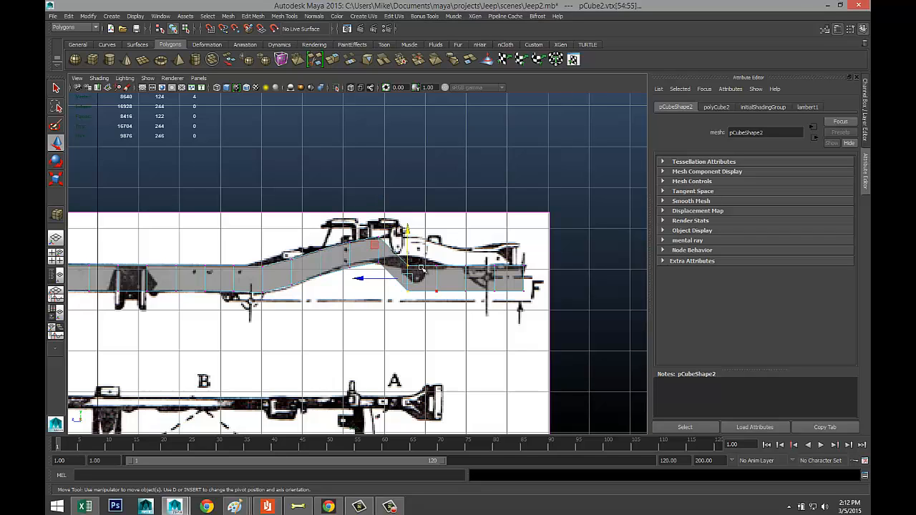
drag(409, 229, 409, 199)
Step: Raise the remaining vertex columns, including the end ones, to follow the drawn rail from the rear arch down to its back end
drag(428, 255, 445, 281)
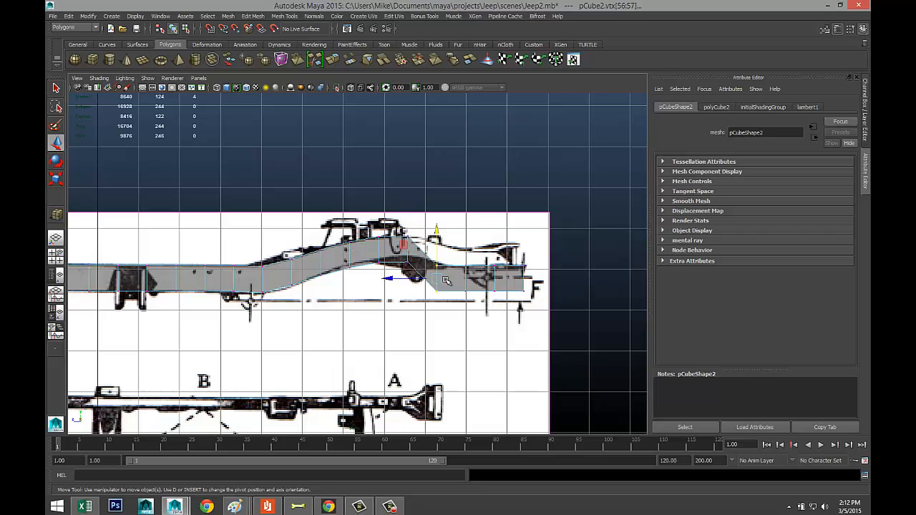
drag(436, 231, 438, 216)
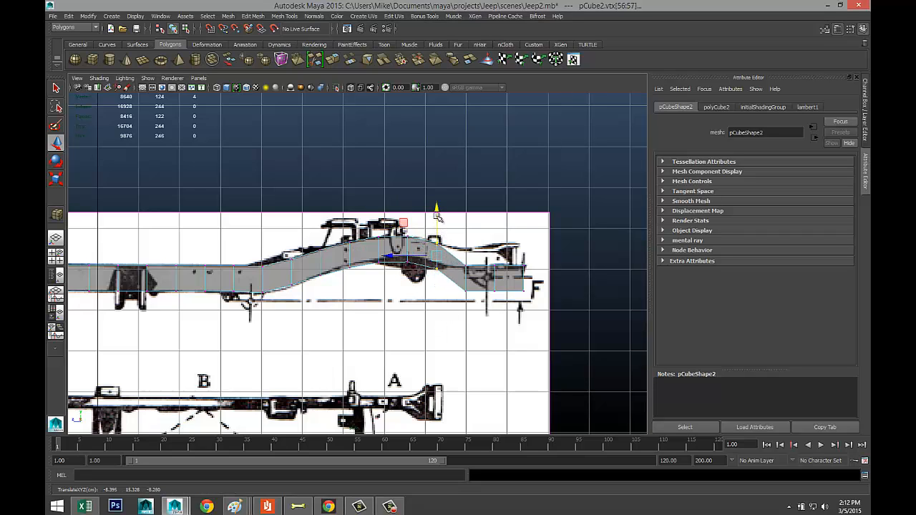
drag(457, 255, 473, 322)
drag(465, 232, 466, 219)
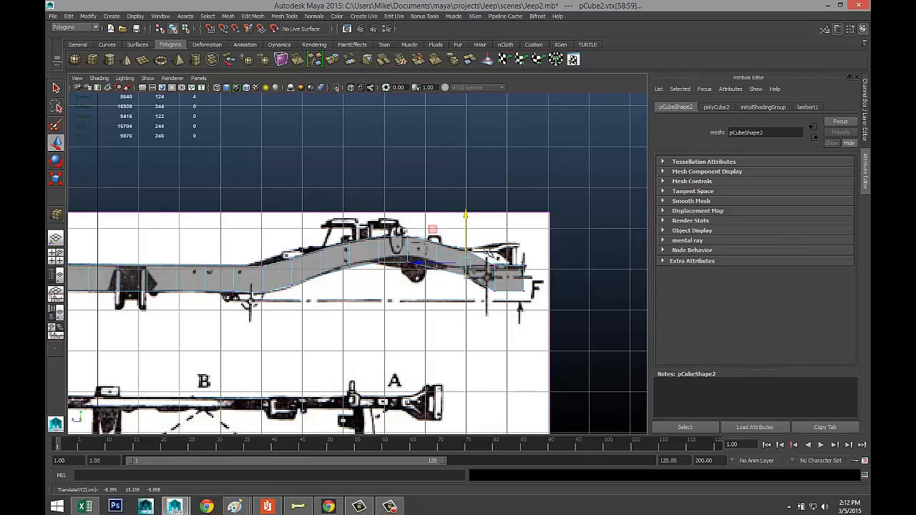
drag(487, 252, 499, 285)
drag(493, 235, 494, 220)
drag(518, 257, 533, 339)
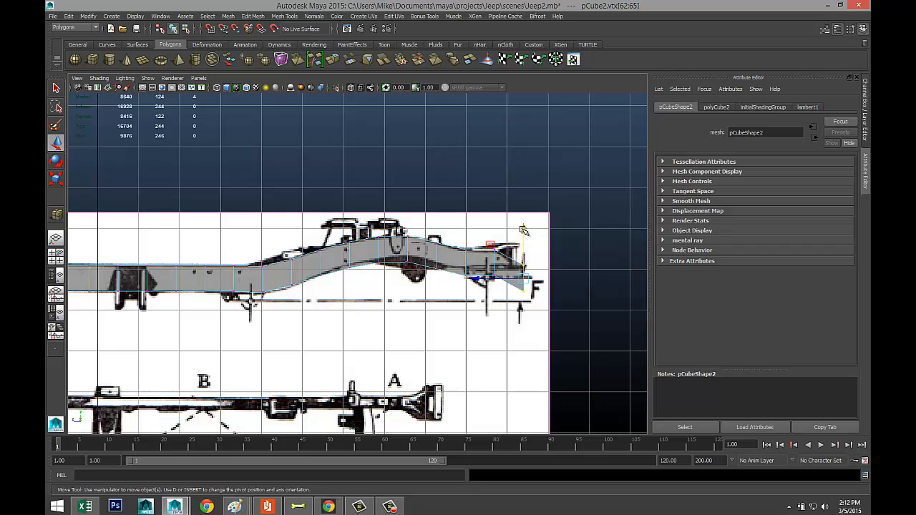
drag(523, 230, 518, 215)
Step: Raise the first vertex columns of the front arch to match the drawn rail, up to about Y 15.23 at Z 4.5
scroll(204, 318, down, 3)
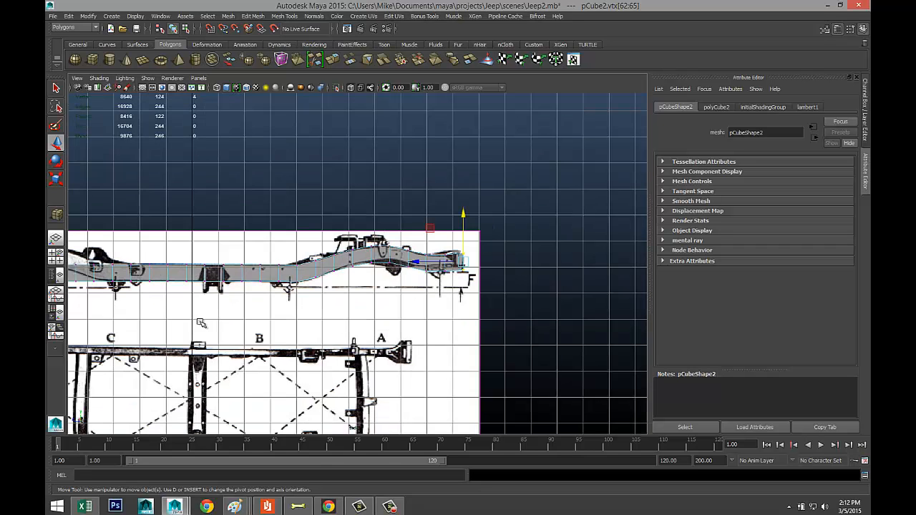
alt+middle_drag(200, 321, 428, 332)
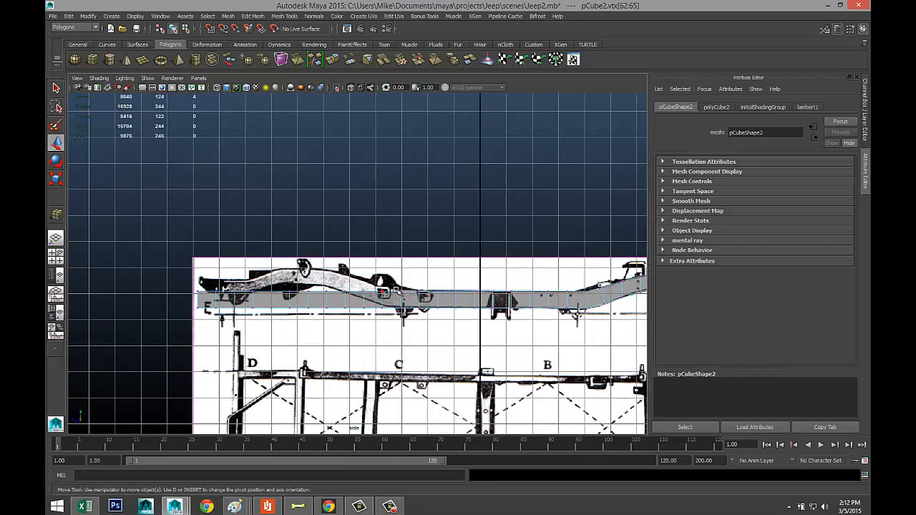
drag(376, 283, 387, 329)
drag(382, 256, 367, 328)
drag(366, 264, 366, 250)
key(f)
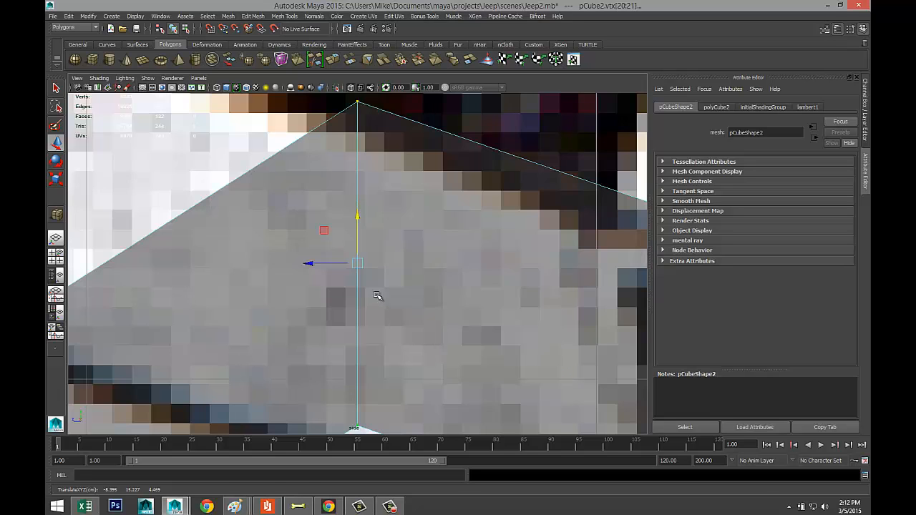
scroll(389, 315, down, 6)
scroll(388, 314, up, 4)
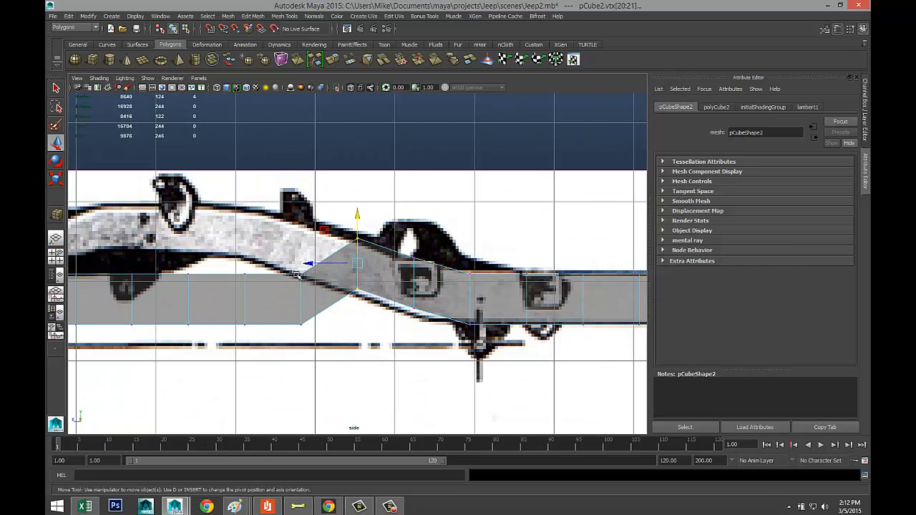
Step: Raise the next four vertex columns toward the front to follow the front arch over its crest, the foremost to about Y 15.7
drag(296, 272, 316, 327)
drag(302, 253, 303, 200)
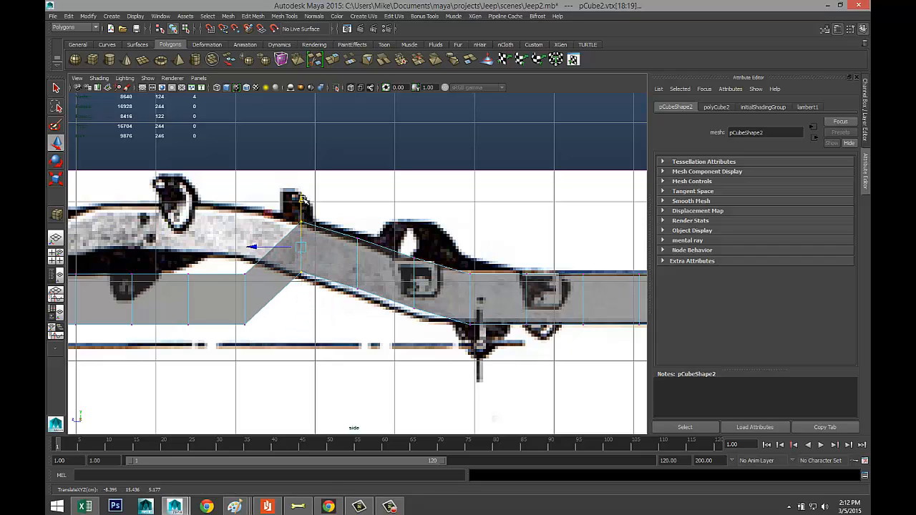
drag(240, 273, 264, 368)
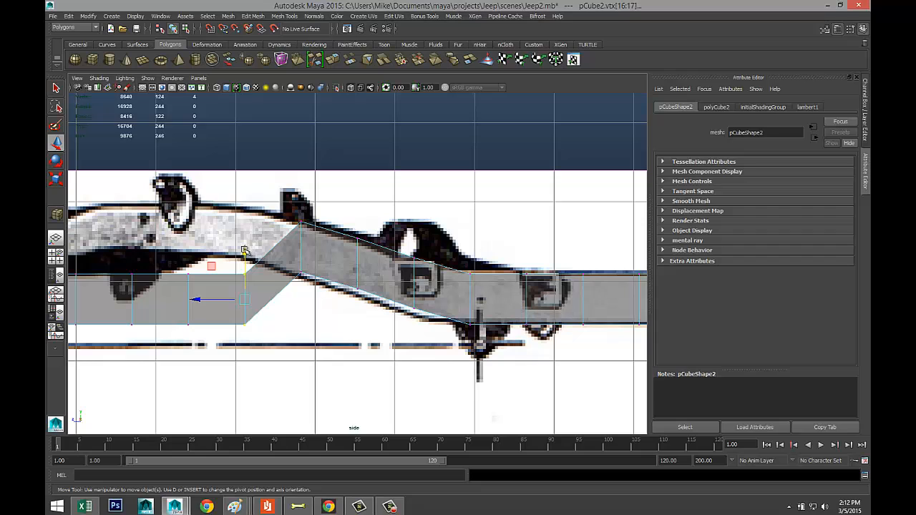
drag(245, 249, 244, 181)
drag(174, 254, 200, 325)
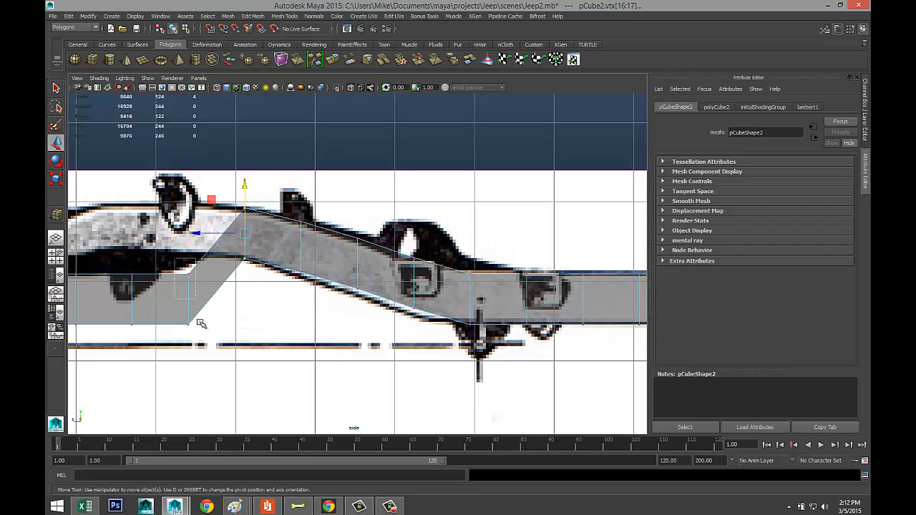
drag(188, 244, 188, 180)
alt+middle_drag(167, 303, 404, 325)
drag(358, 275, 378, 354)
drag(369, 283, 342, 231)
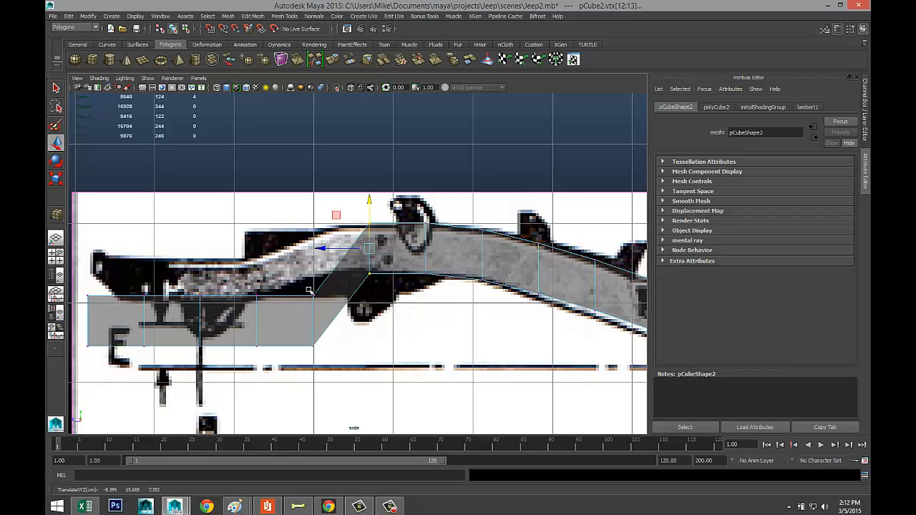
Step: Raise the next two vertex columns toward the front to follow the drawn rail down from the front arch's crest
drag(300, 288, 330, 377)
drag(315, 275, 298, 230)
drag(252, 287, 272, 378)
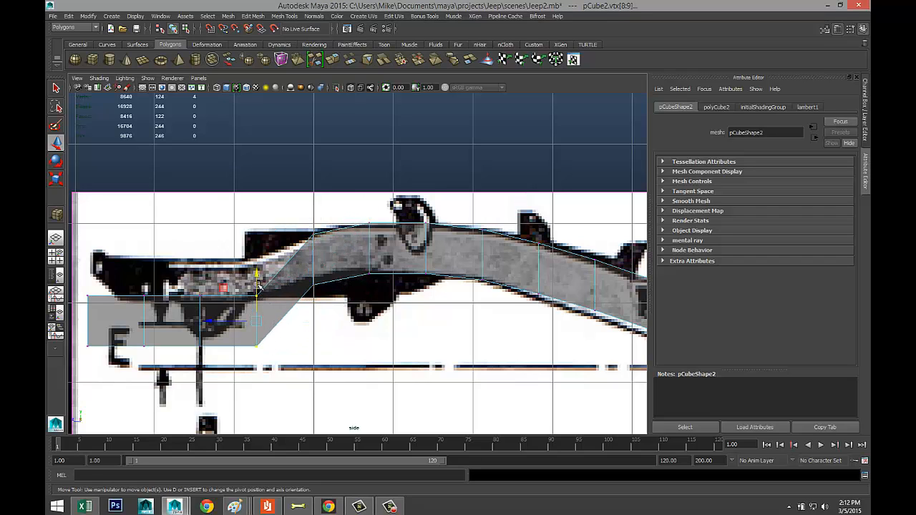
drag(257, 280, 257, 233)
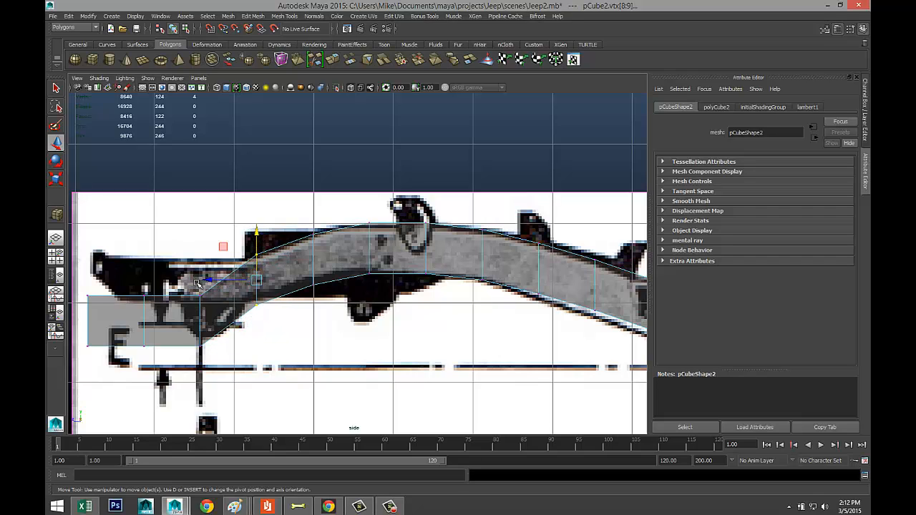
Step: Raise the last three vertex columns at the front, including the end one, to match the drawn rail, the end to about Y 15.28
drag(189, 282, 216, 353)
drag(203, 273, 200, 239)
drag(137, 277, 158, 343)
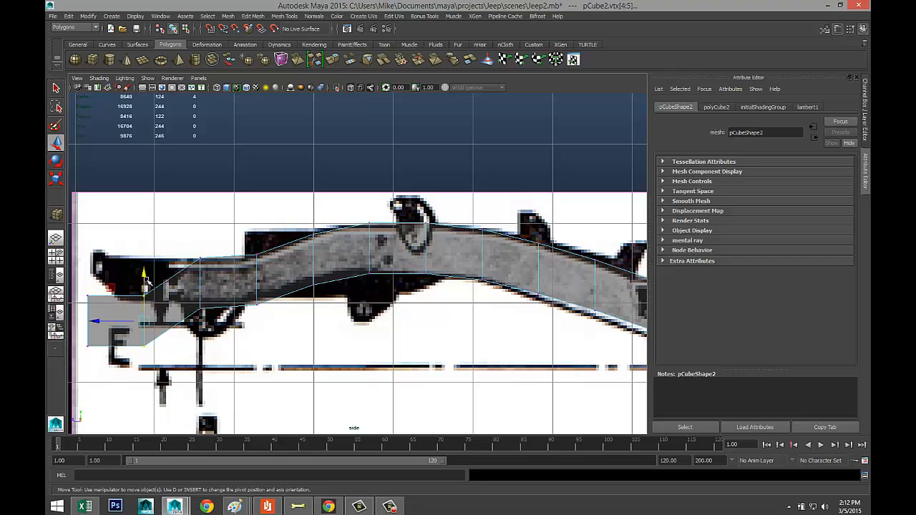
drag(146, 268, 150, 235)
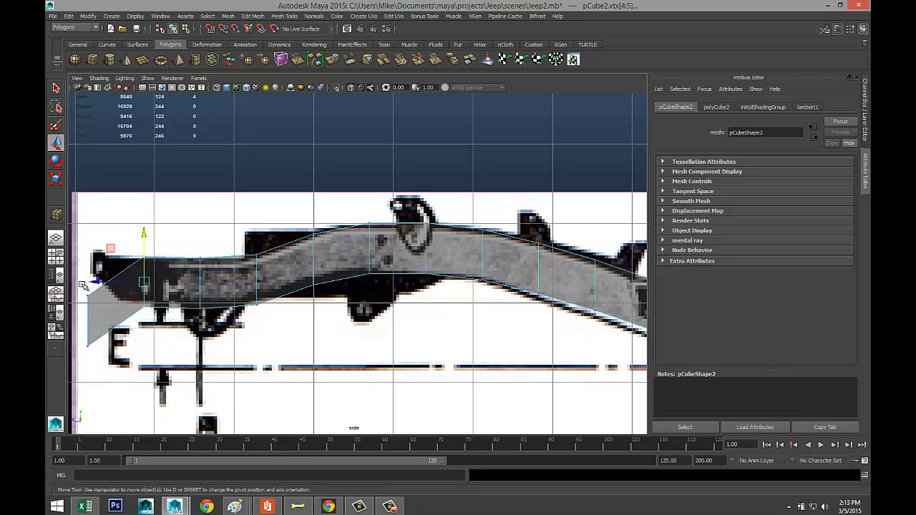
drag(110, 379, 97, 232)
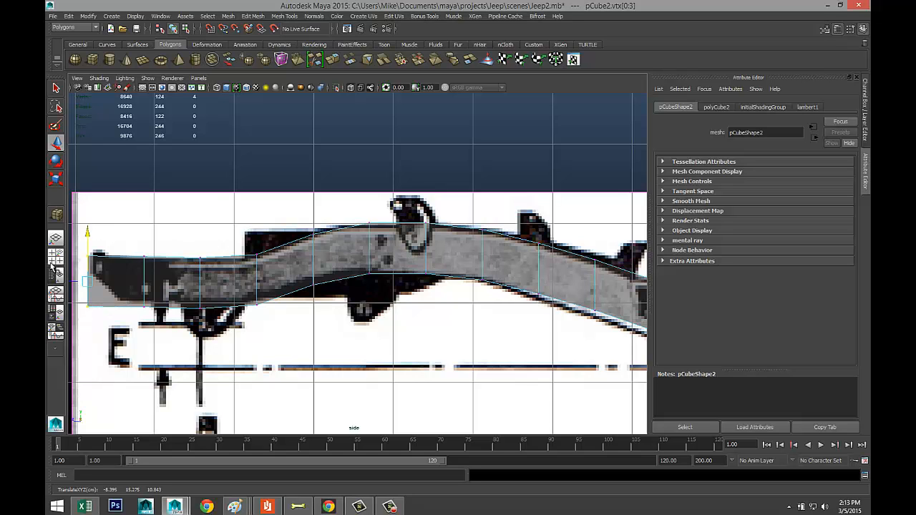
Step: Return the rail to object selection in the perspective view and narrow it to about 0.49 of its width along X
click(56, 257)
key(space)
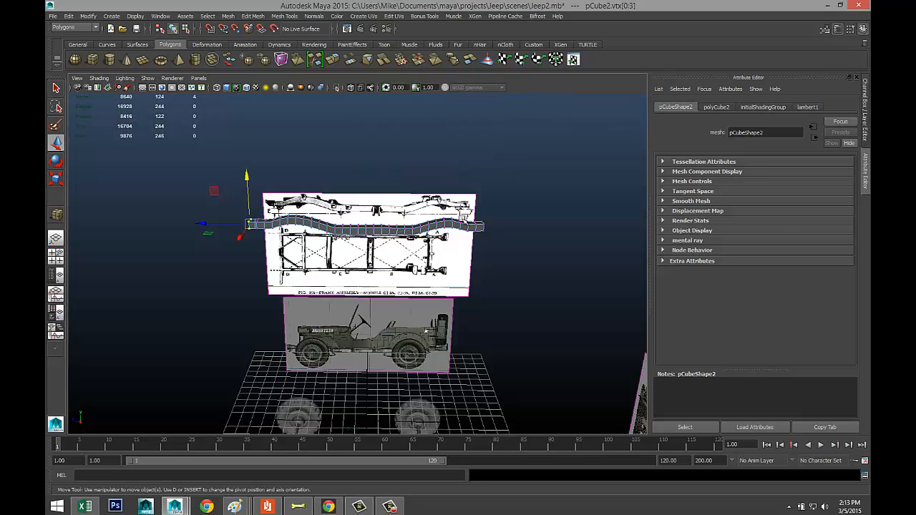
alt+drag(464, 223, 389, 284)
right_drag(399, 282, 438, 267)
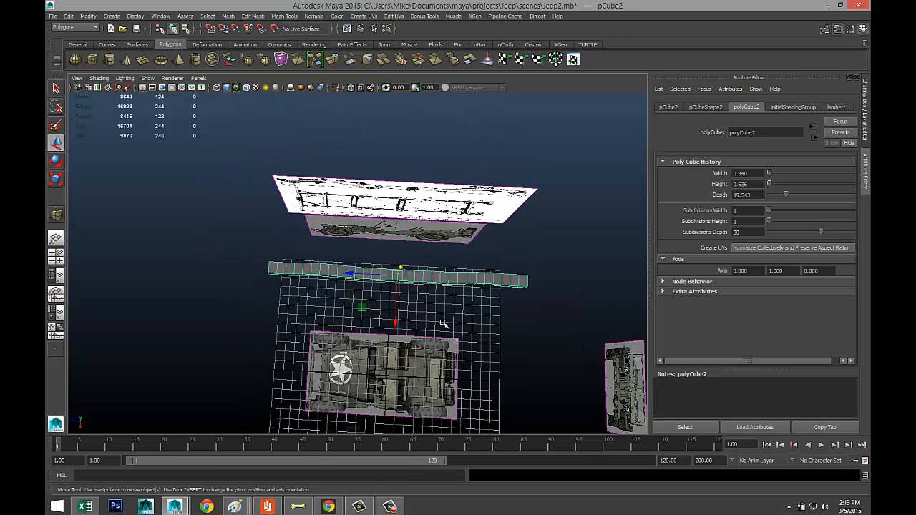
key(r)
middle_drag(396, 322, 399, 297)
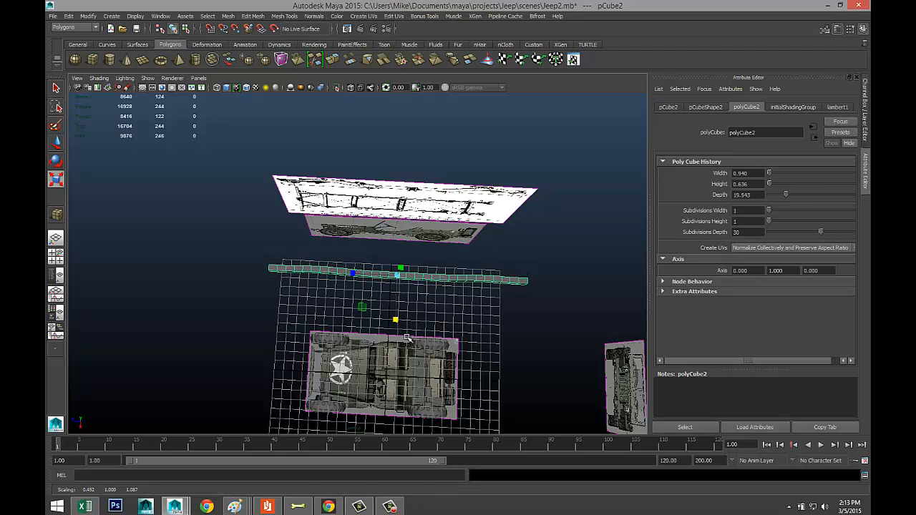
alt+drag(406, 337, 417, 288)
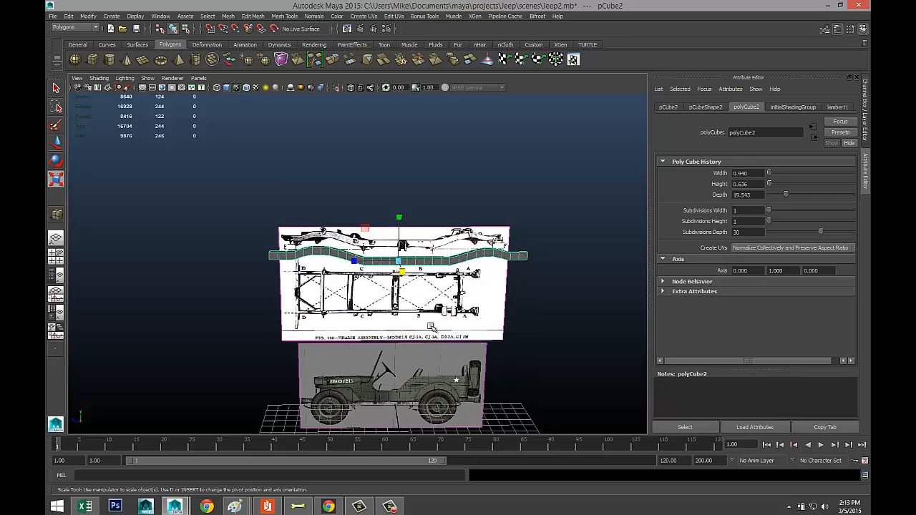
Step: Duplicate the side rail and move the copy sideways along X to about -3.56, parallel to the original
mouse_move(473, 362)
alt+mouse_down()
mouse_move(458, 380)
mouse_move(497, 331)
mouse_move(528, 323)
mouse_move(542, 334)
mouse_move(527, 346)
mouse_move(489, 349)
mouse_move(489, 321)
mouse_move(437, 332)
mouse_move(545, 332)
alt+mouse_up()
key(1)
scroll(474, 344, down, 3)
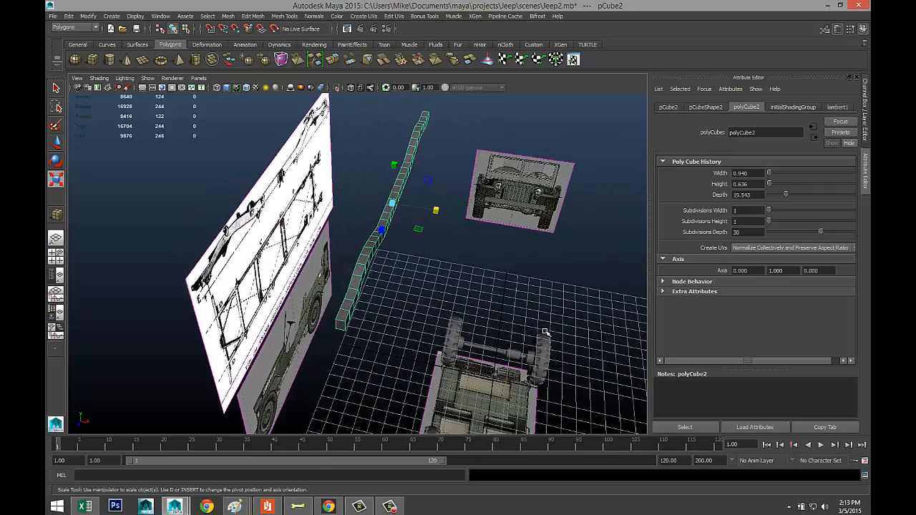
key(ctrl+d)
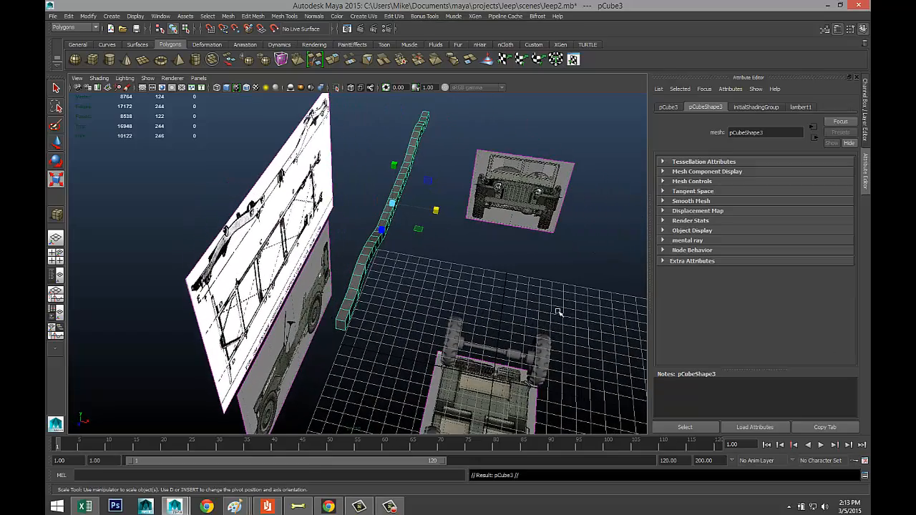
key(w)
drag(438, 211, 520, 230)
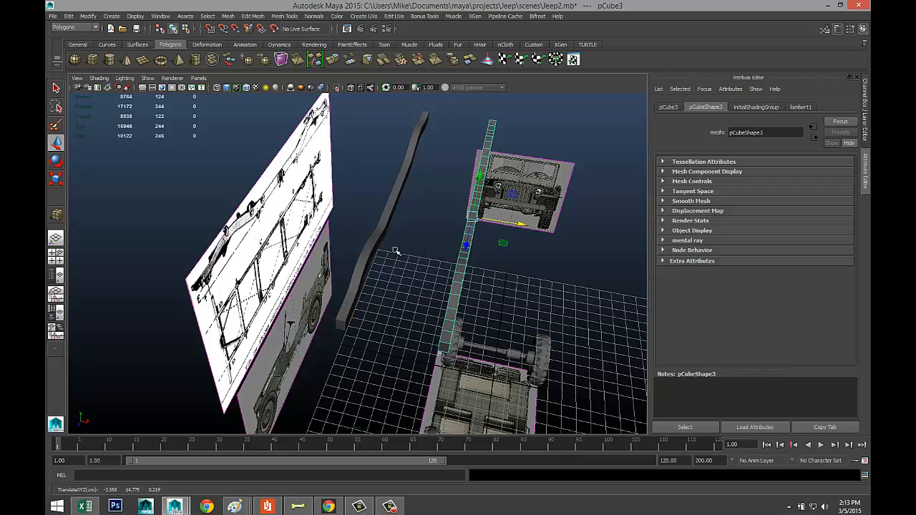
Step: Combine the two side rails into one mesh and center its pivot
click(379, 227)
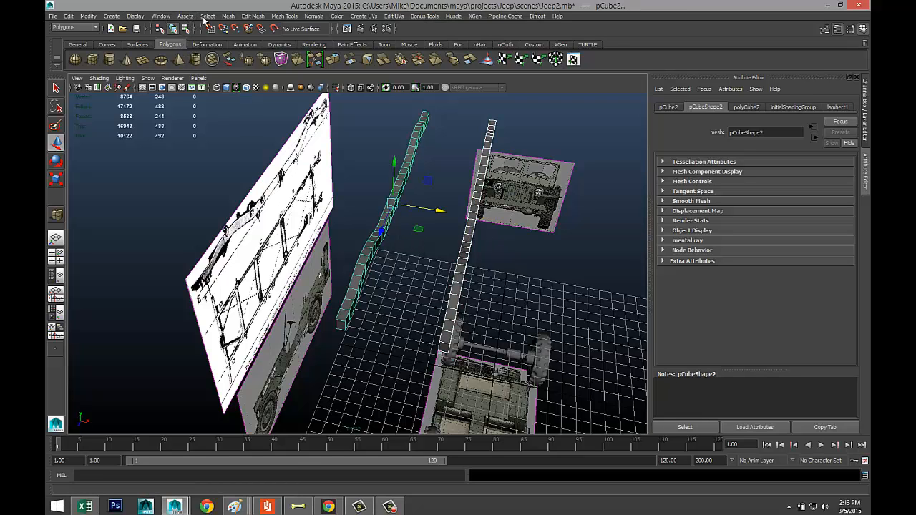
click(227, 16)
click(244, 45)
click(88, 16)
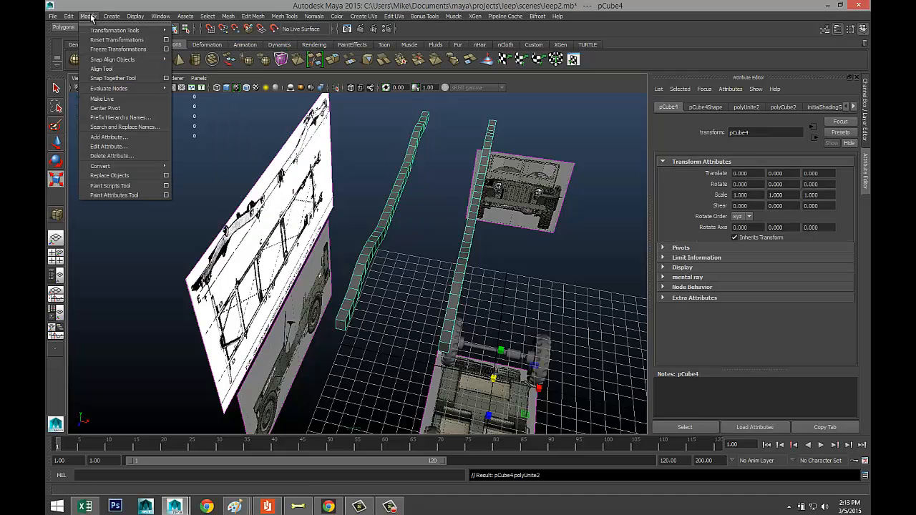
click(124, 108)
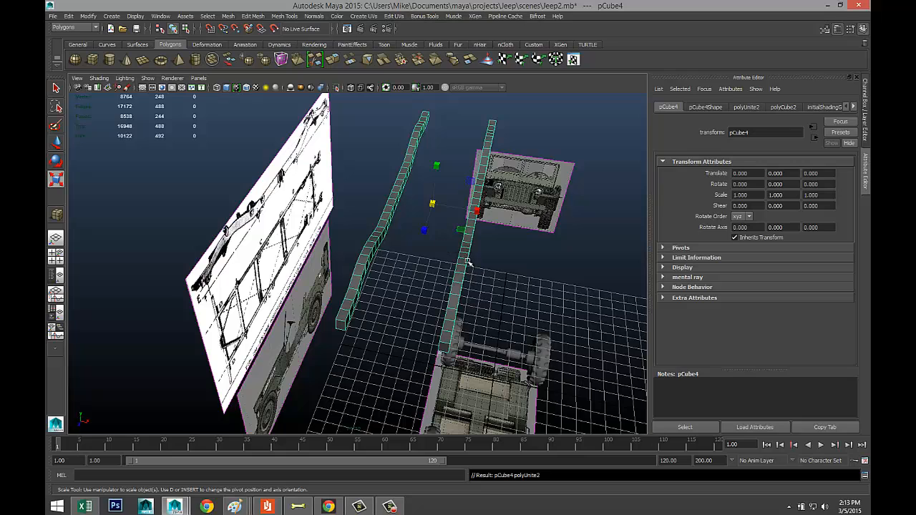
Step: Rotate the combined rails to -90 degrees about Z so they face the blueprint's plan drawing
key(e)
drag(449, 180, 484, 225)
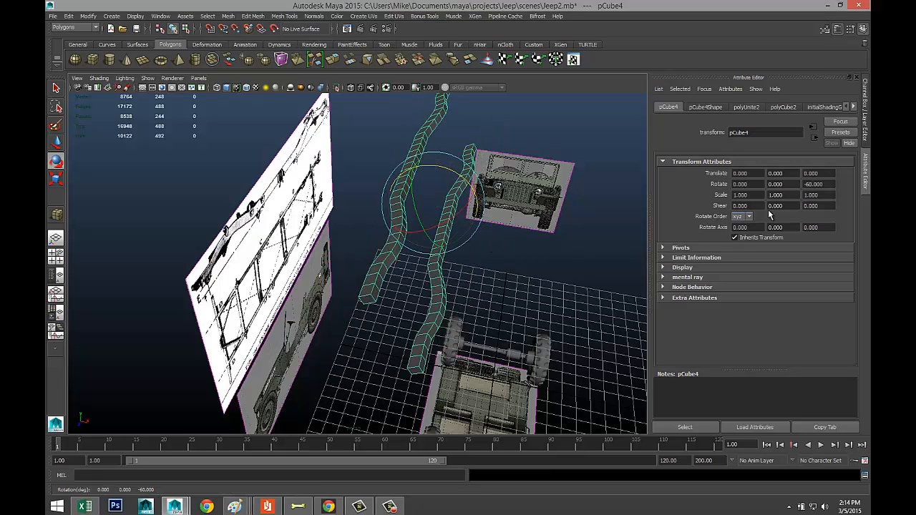
drag(830, 184, 702, 180)
text(-90)
key(Return)
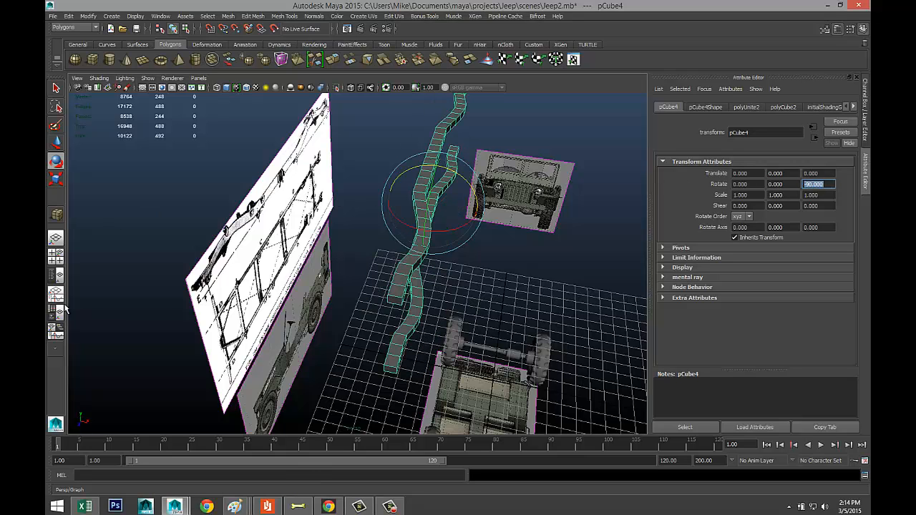
Step: In the side view, lower the combined rails to Translate Y -5.772, aligning the upper rail with the plan drawing's upper rail
click(56, 256)
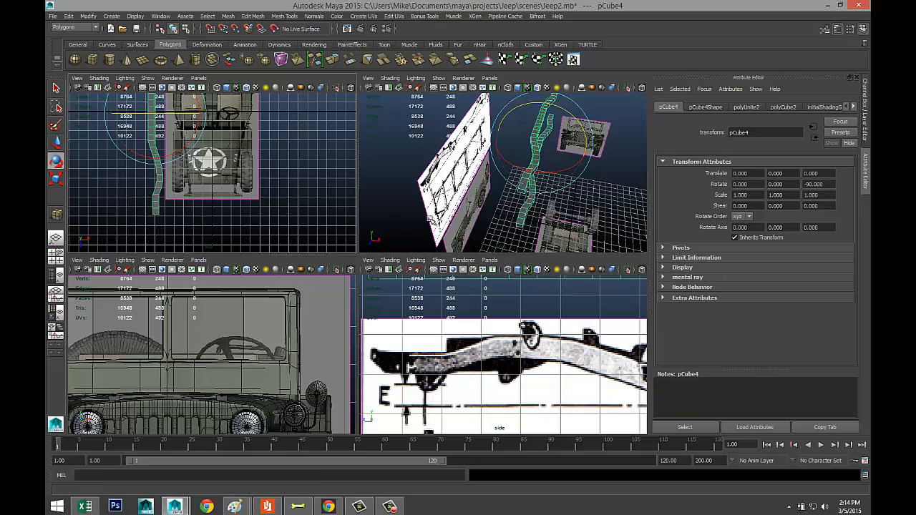
key(space)
scroll(465, 322, down, 5)
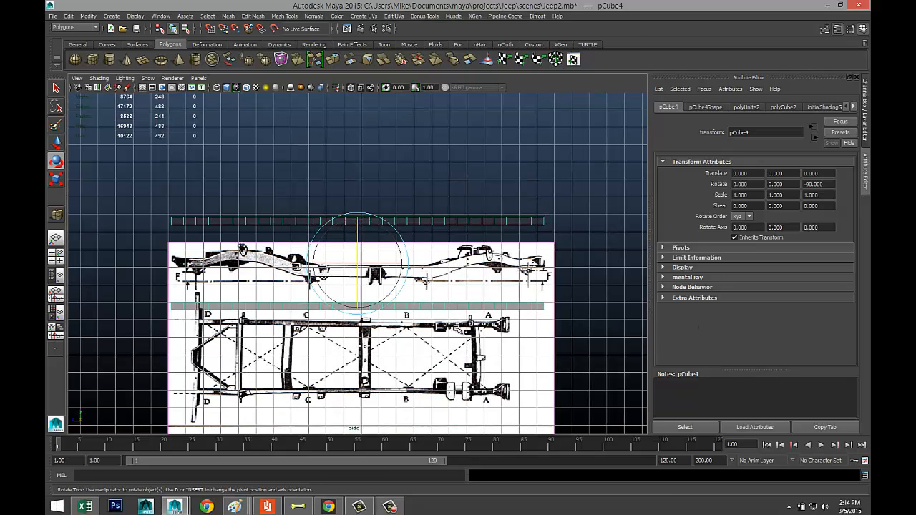
key(w)
drag(358, 215, 358, 317)
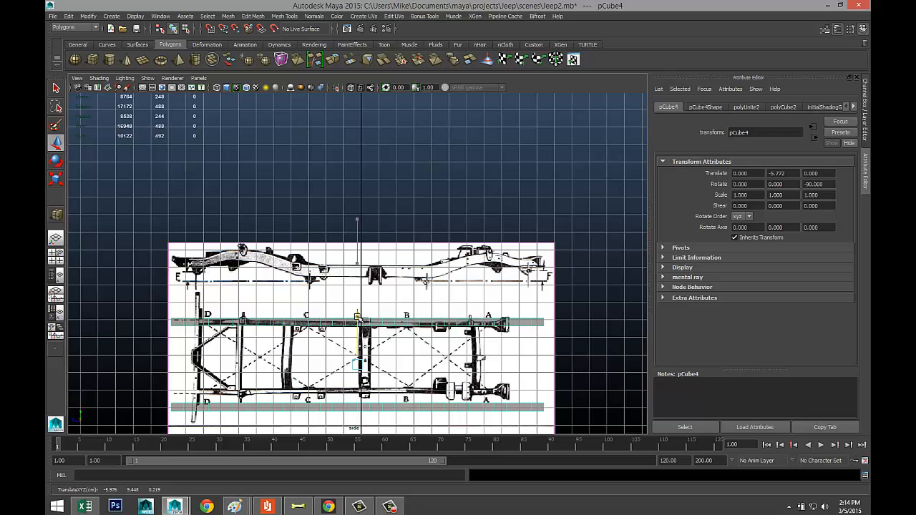
drag(357, 317, 357, 317)
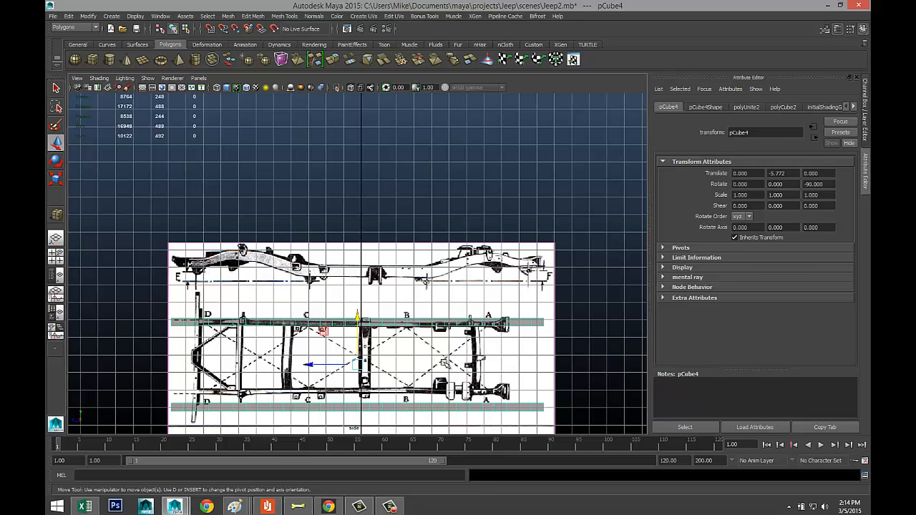
alt+middle_drag(380, 376, 382, 300)
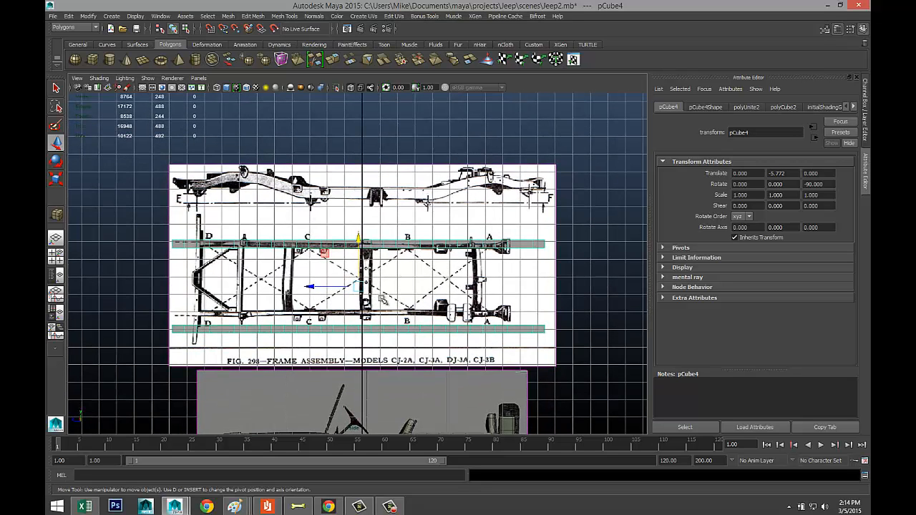
Step: Separate the two rails and move the lower one to Translate X -0.420, toward the plan drawing's lower rail
click(227, 17)
click(258, 75)
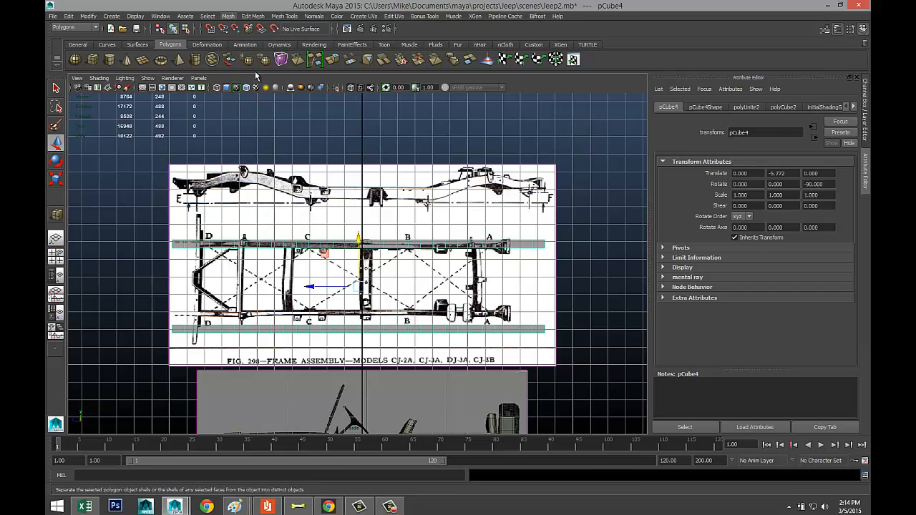
click(392, 329)
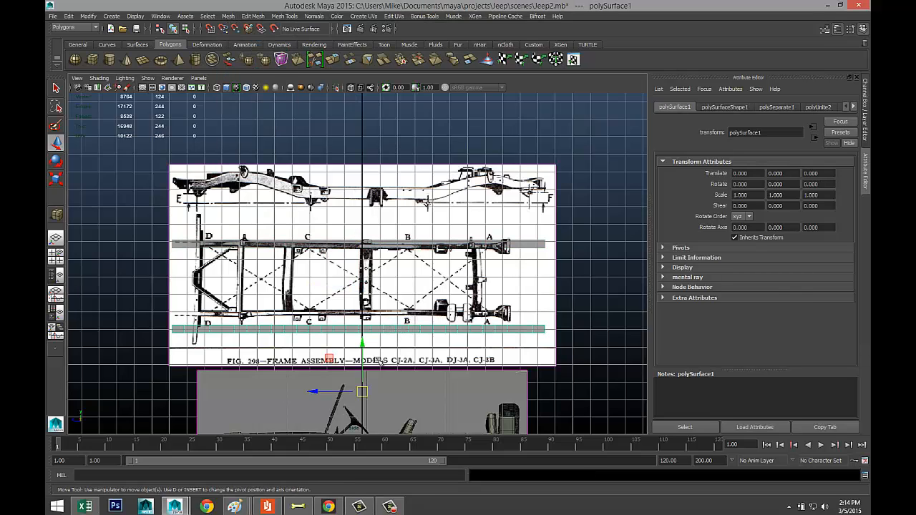
drag(360, 345, 360, 337)
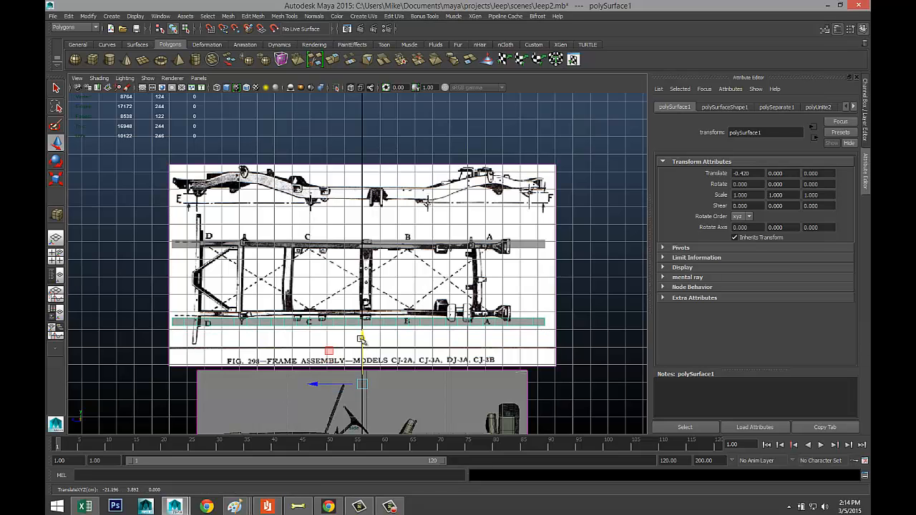
scroll(374, 349, down, 2)
scroll(374, 349, down, 1)
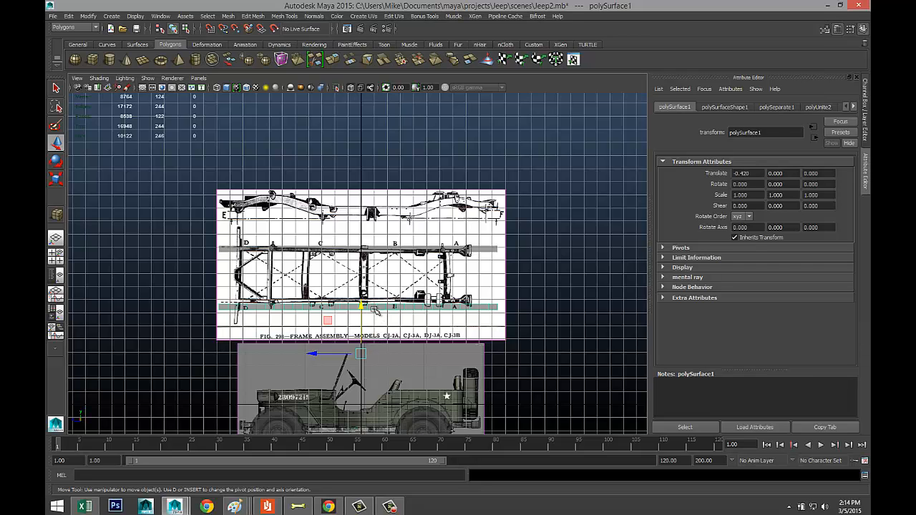
scroll(393, 313, up, 3)
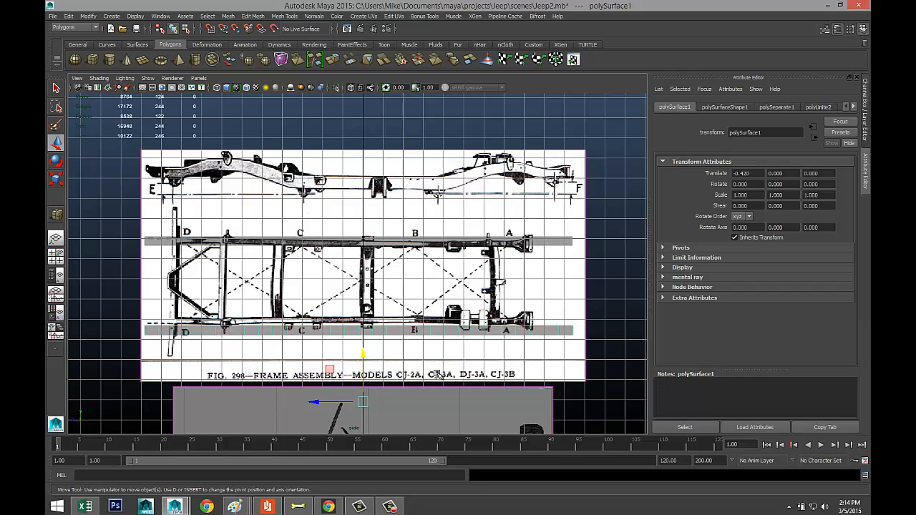
scroll(442, 377, down, 2)
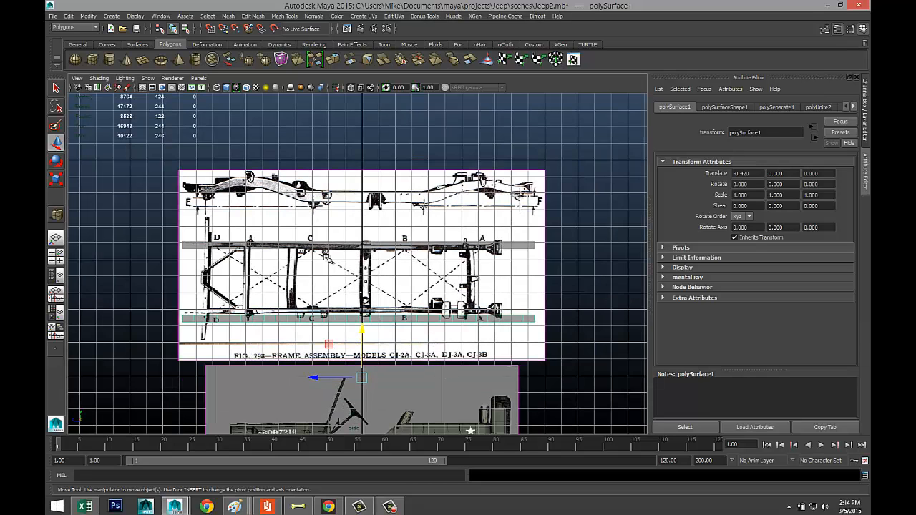
Step: Create a tall, thin polygon cube for a crossmember and move it across the rails' back ends at about X -6.114, Y 9.771, Z -7.903
click(57, 255)
key(space)
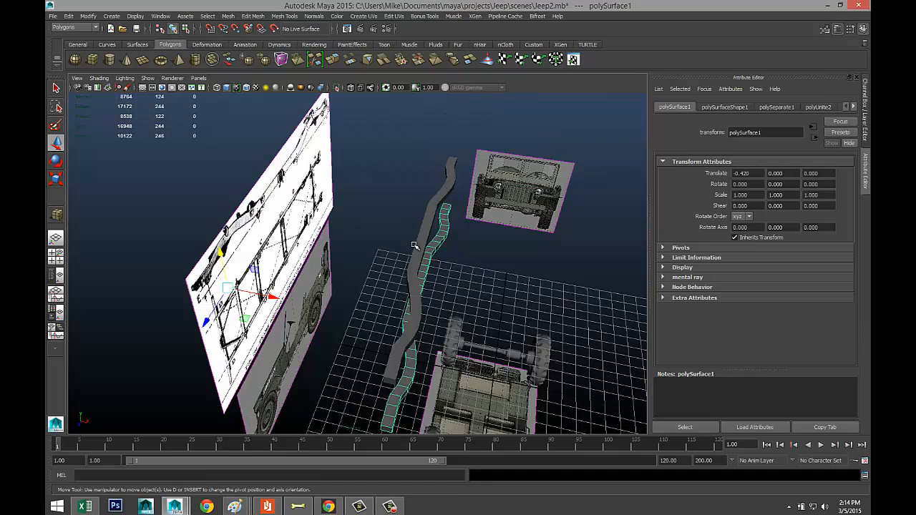
alt+drag(450, 272, 431, 261)
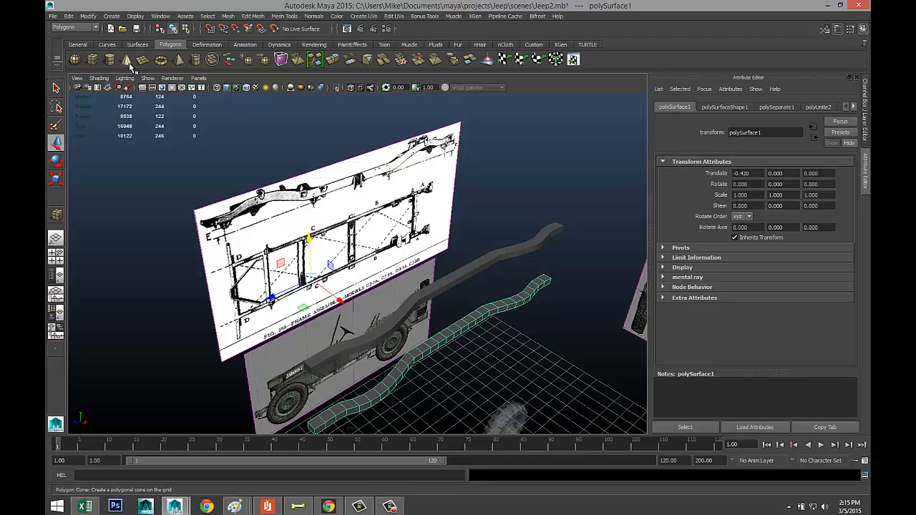
click(93, 59)
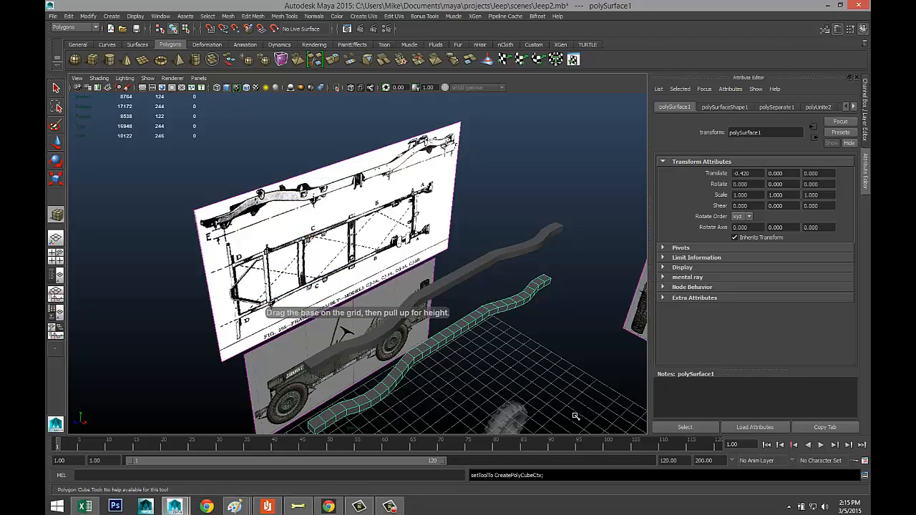
drag(575, 415, 576, 327)
drag(577, 372, 553, 359)
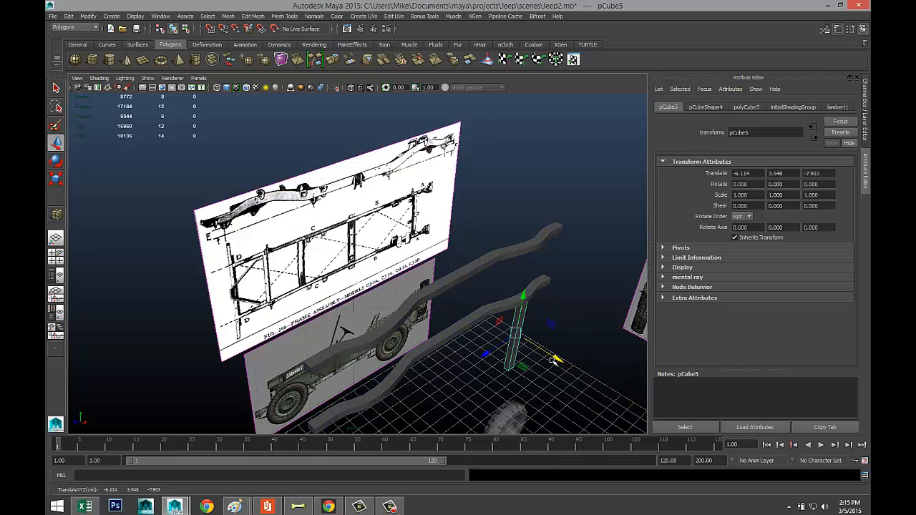
drag(516, 297, 537, 213)
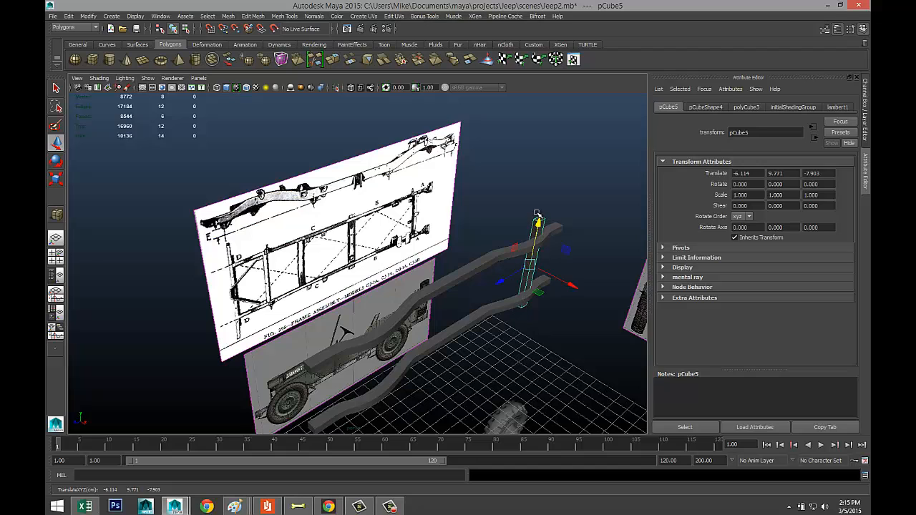
Step: In the top view, show the objects see-through and move the crossmember cube to Translate X -5.780, centring it on the rails
click(56, 256)
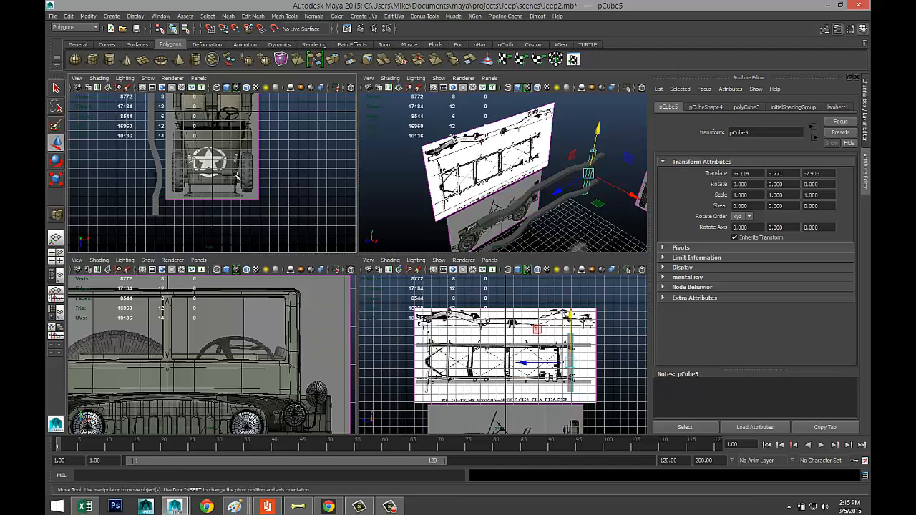
key(space)
key(f)
scroll(296, 296, down, 5)
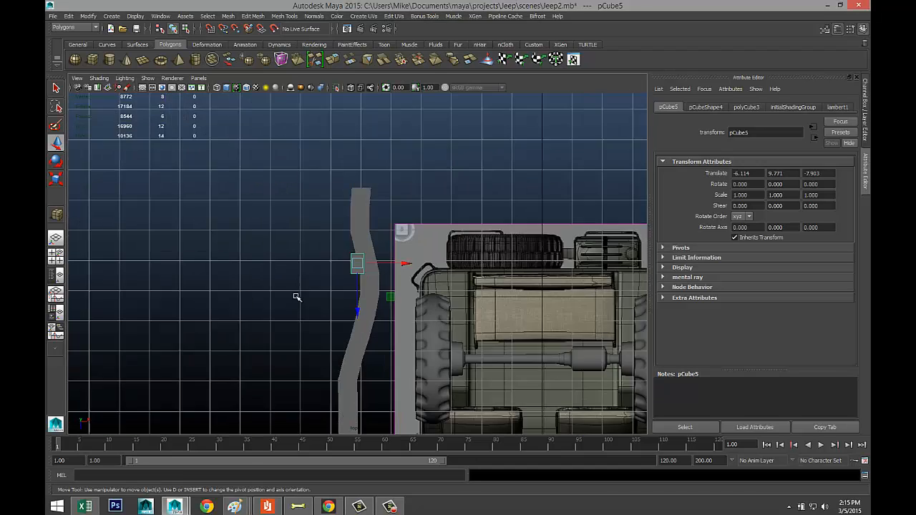
key(4)
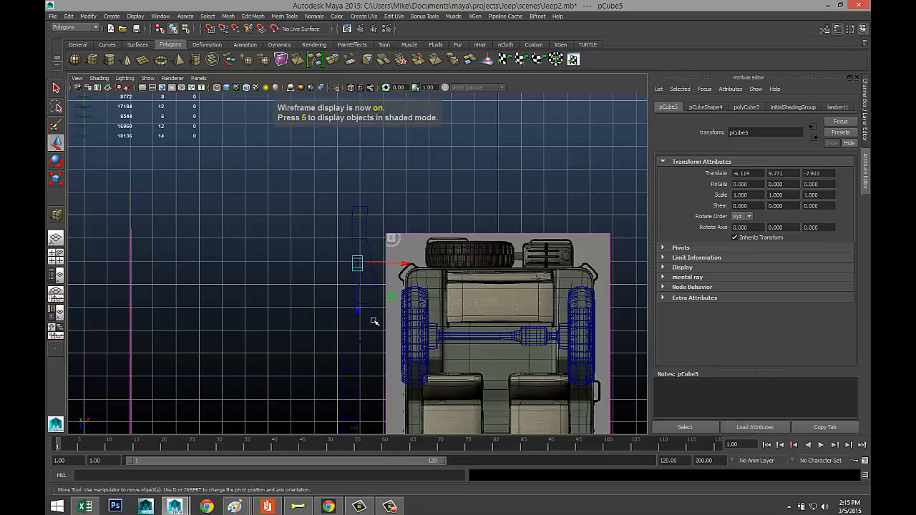
scroll(376, 320, up, 4)
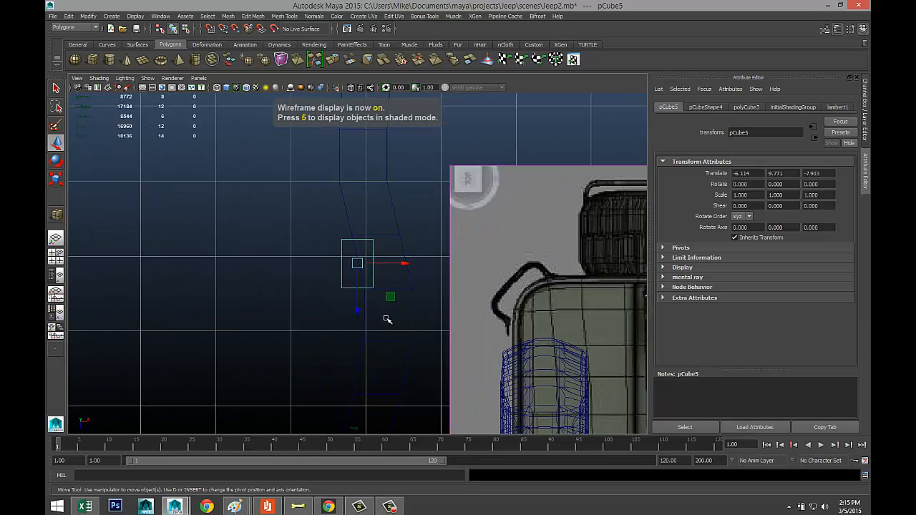
key(5)
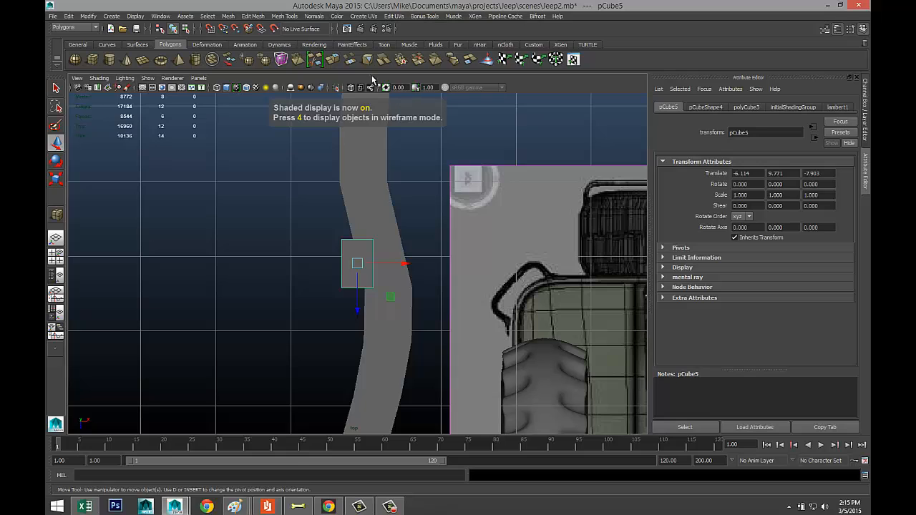
click(349, 88)
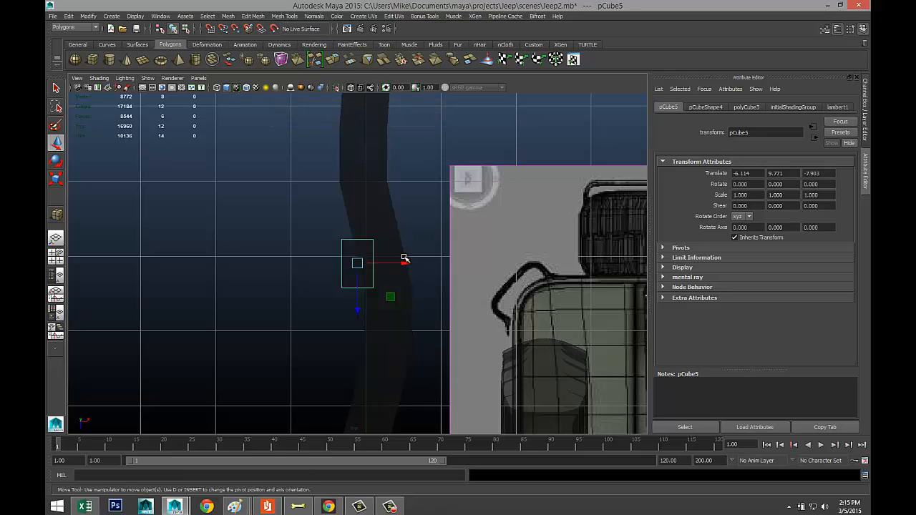
drag(404, 259, 430, 265)
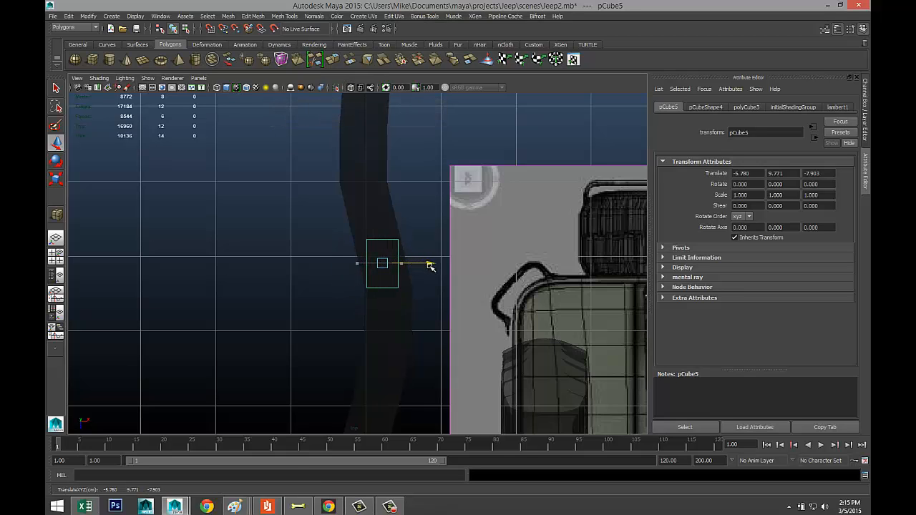
scroll(429, 272, down, 3)
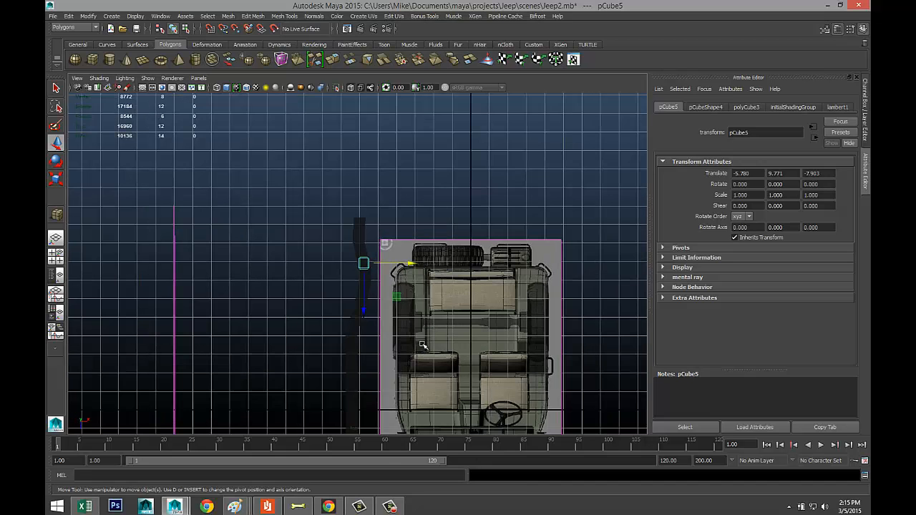
Step: In the side view, lower the crossmember to Translate Y 8.120 so its upper end meets the upper rail
click(56, 255)
key(space)
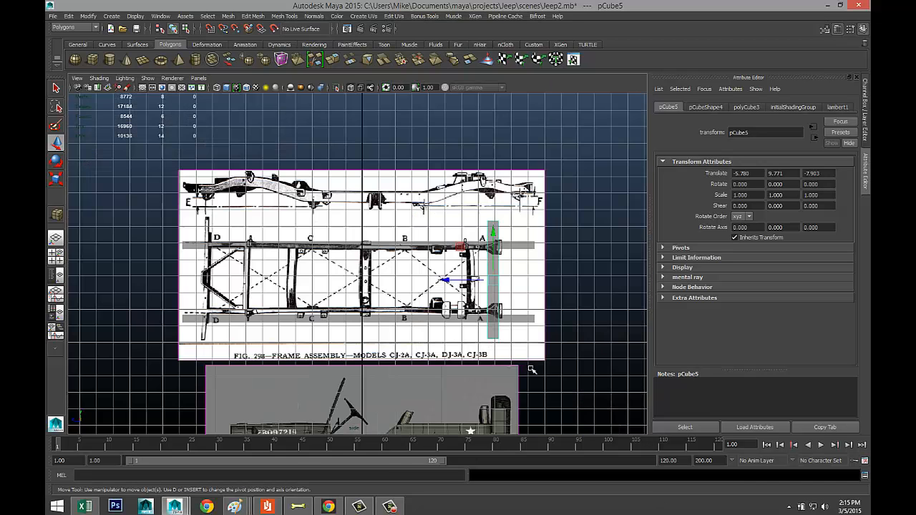
scroll(510, 354, up, 3)
alt+middle_drag(546, 339, 421, 315)
drag(421, 216, 430, 253)
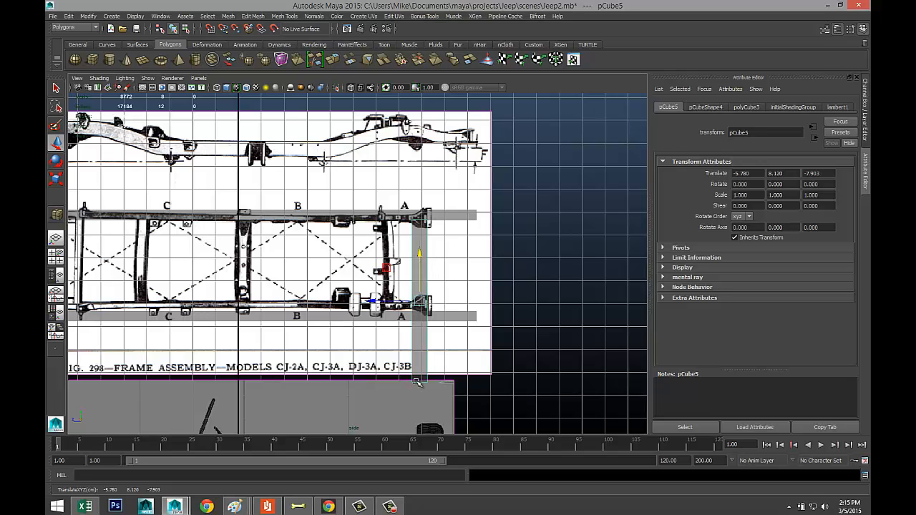
Step: Raise the crossmember's bottom vertices to the lower rail so the piece no longer extends below the frame
right_drag(418, 385, 380, 293)
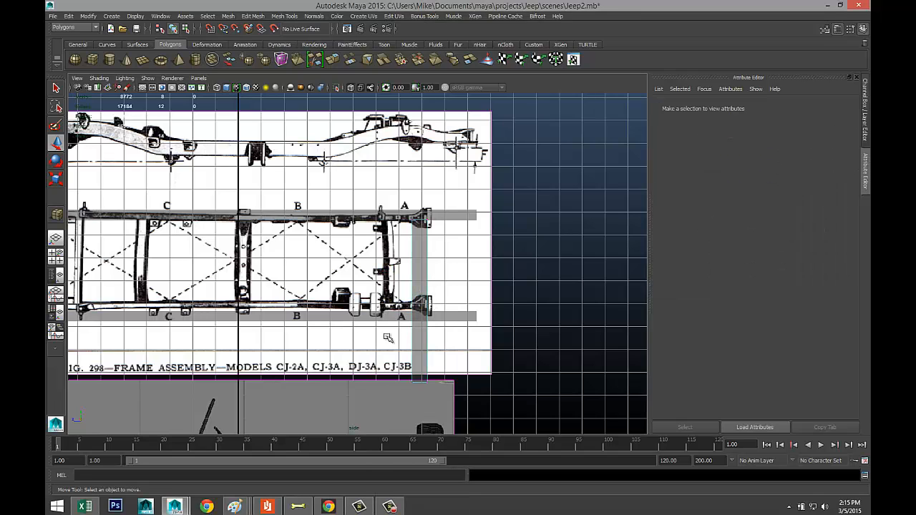
drag(452, 429, 403, 370)
drag(421, 335, 424, 278)
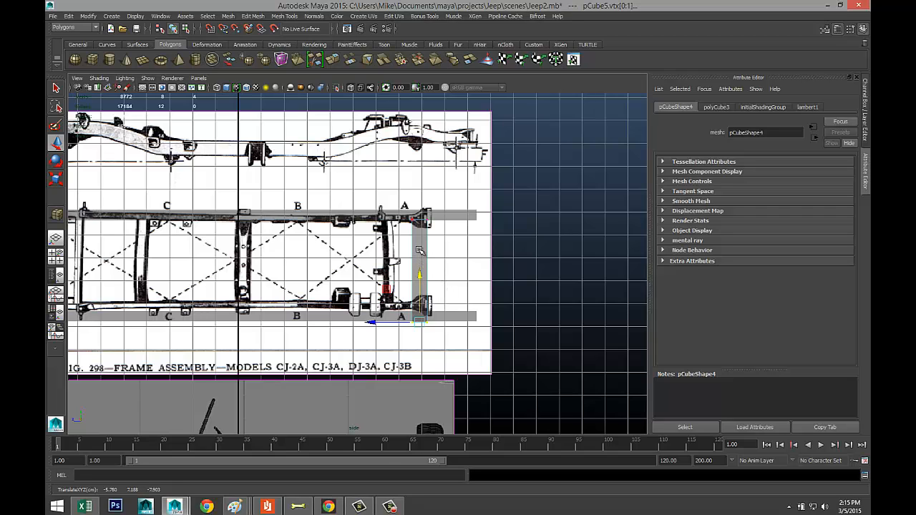
right_drag(420, 251, 437, 242)
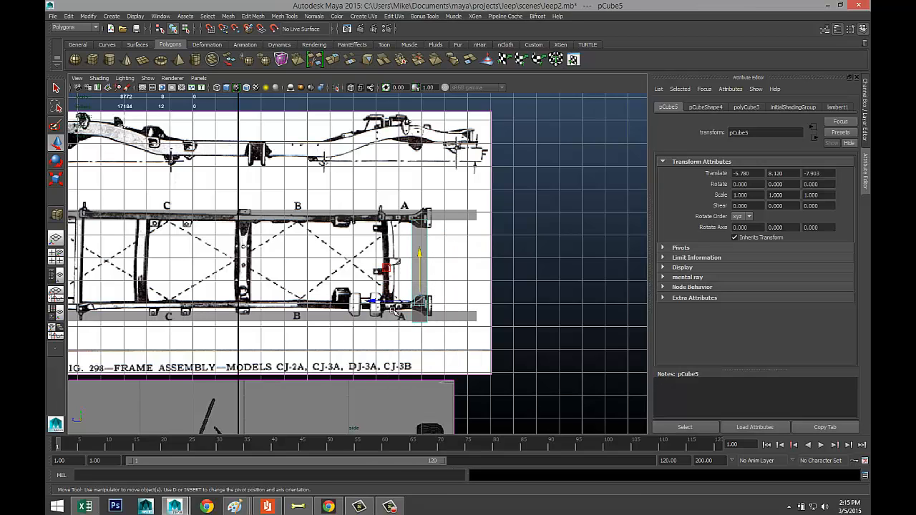
Step: Move the crossmember to Translate Z -0.182 over the blueprint's middle crossmember and raise its bottom vertices slightly within the lower rail
drag(393, 309, 198, 302)
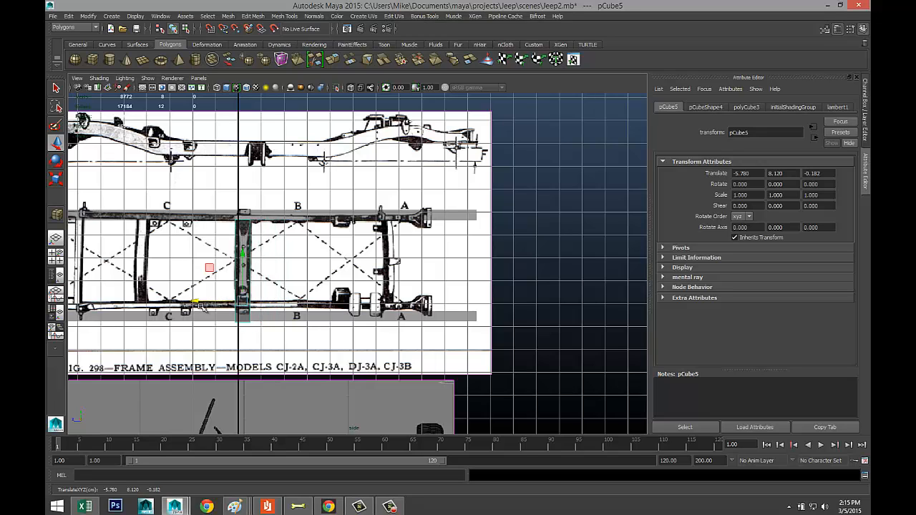
right_drag(244, 321, 223, 321)
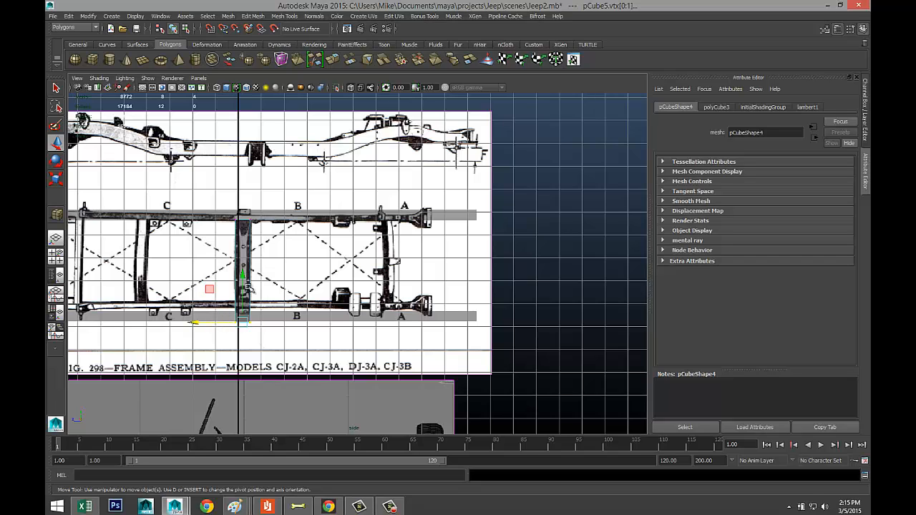
drag(242, 274, 243, 263)
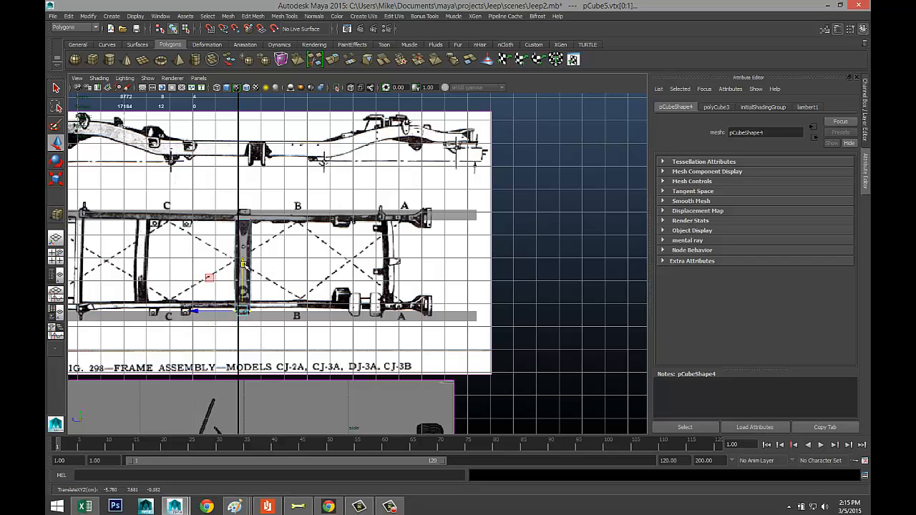
click(313, 267)
click(246, 244)
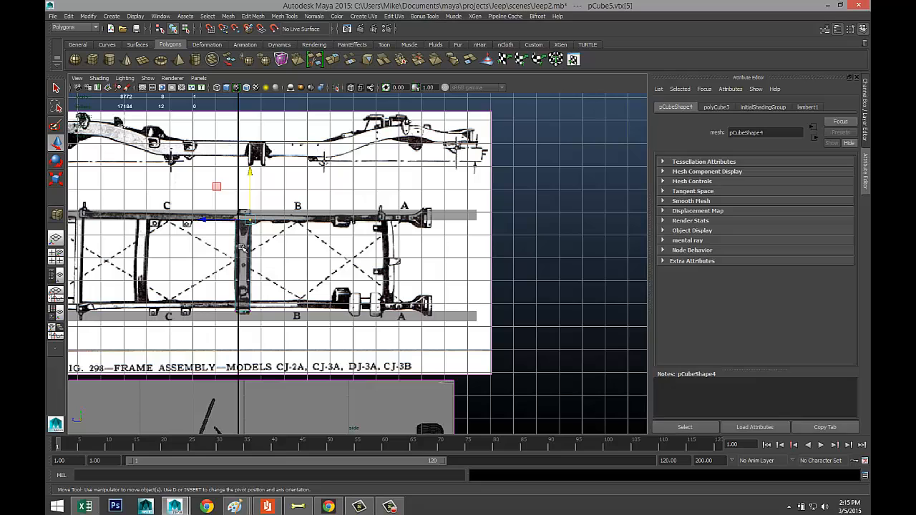
right_drag(242, 247, 262, 238)
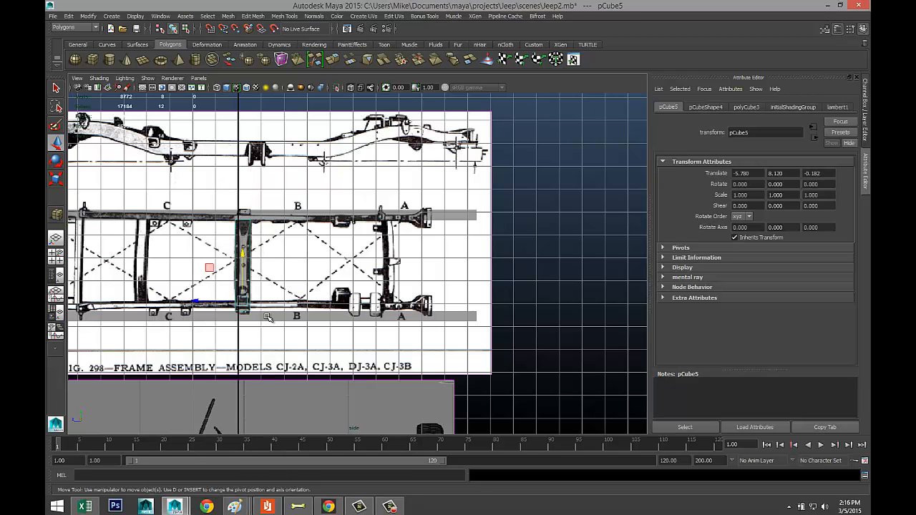
Step: Duplicate the middle crossmember and move the copy to Translate Z 4.214, over the next crossmember toward the front in the blueprint
key(ctrl+d)
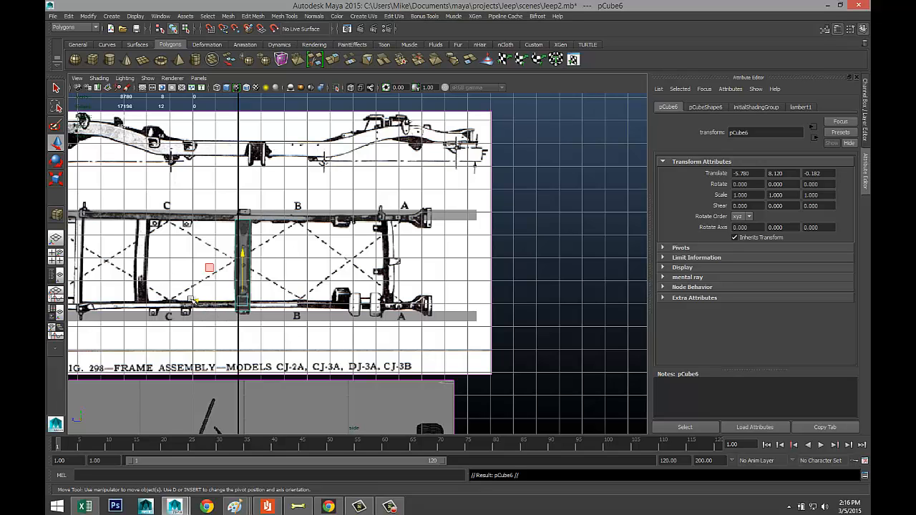
drag(204, 305, 100, 301)
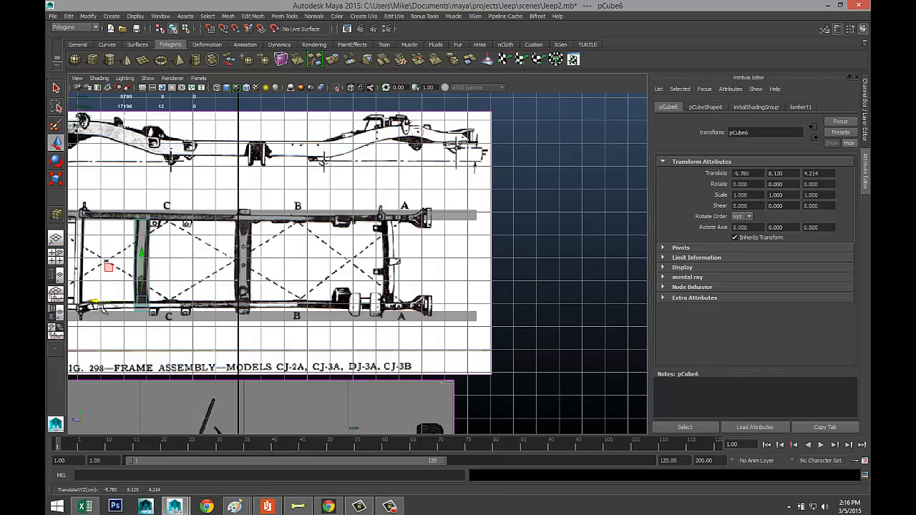
scroll(165, 360, down, 2)
alt+middle_drag(136, 357, 384, 371)
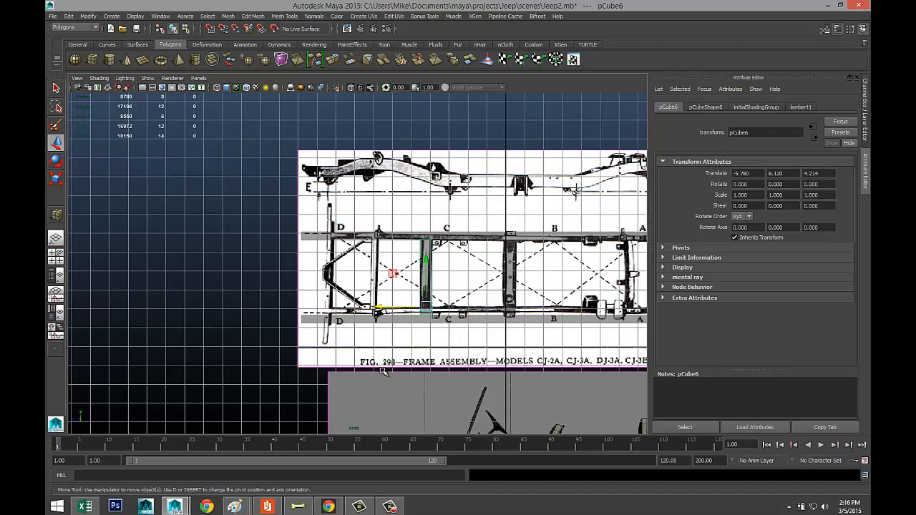
Step: Duplicate that crossmember, move the copy to Translate Z 6.845 over the blueprint's narrow front crossmember, and thin it to Scale Z 0.480
key(ctrl+d)
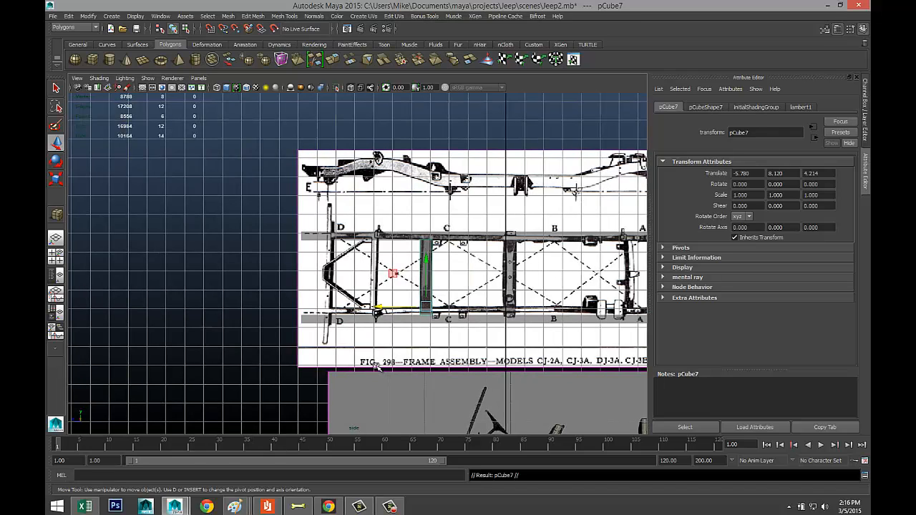
drag(382, 309, 335, 314)
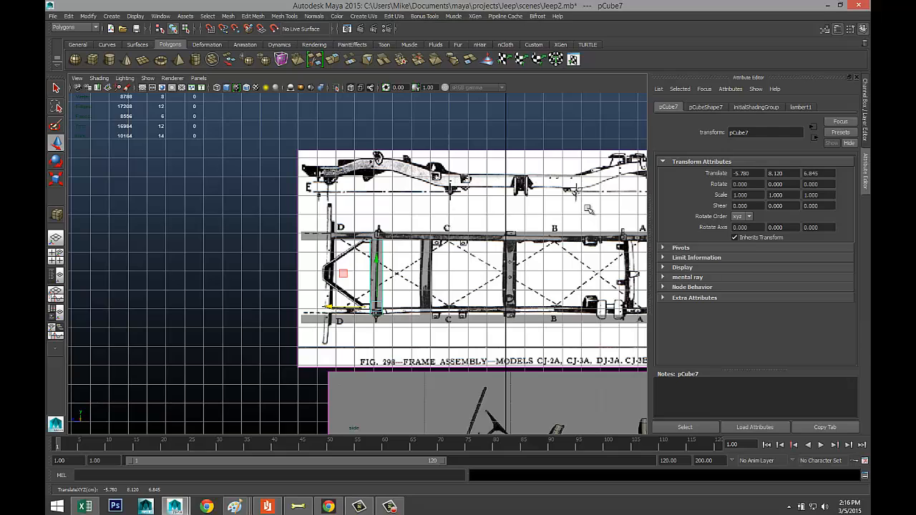
key(r)
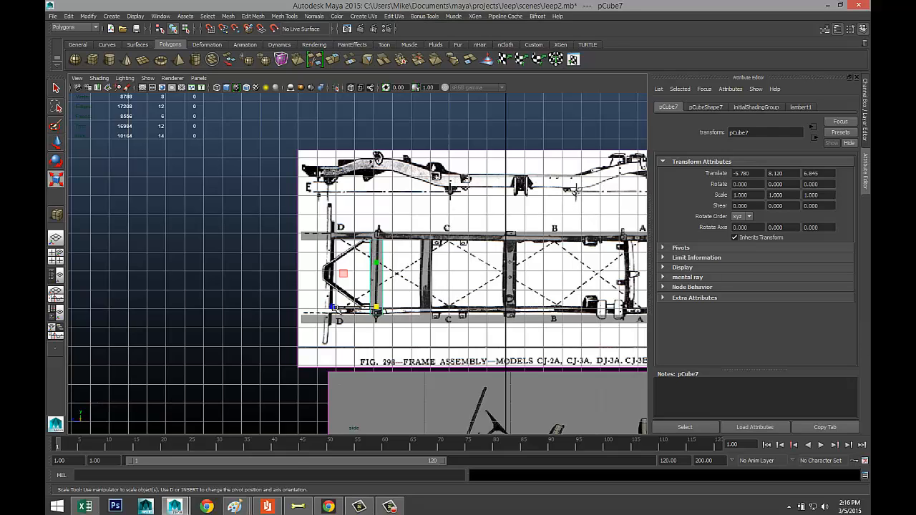
drag(332, 307, 359, 319)
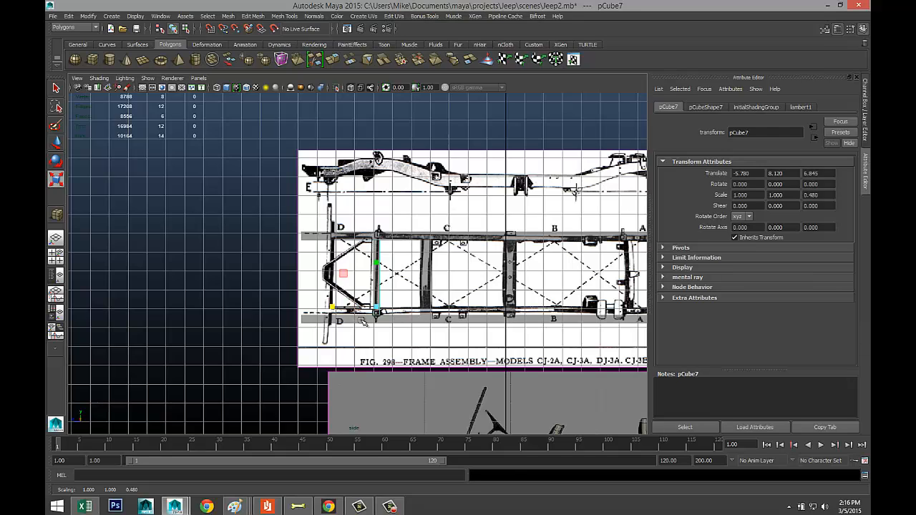
key(ctrl+d)
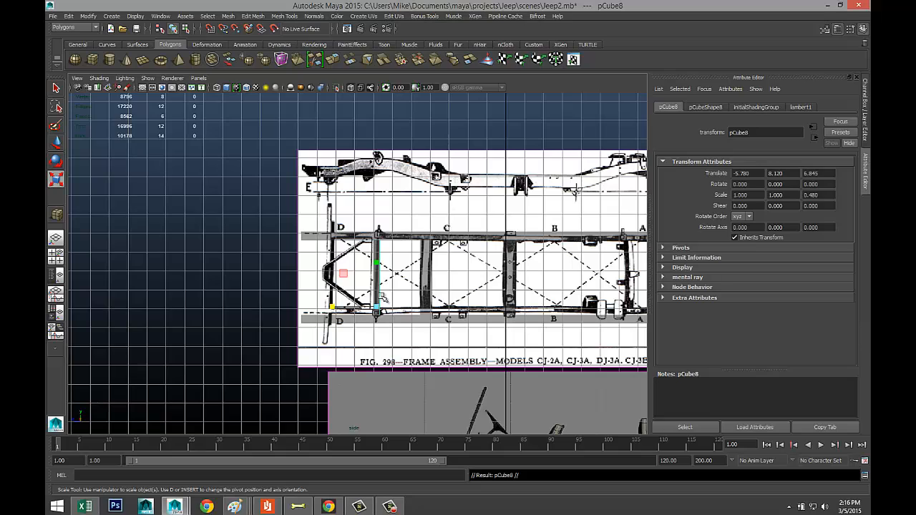
key(w)
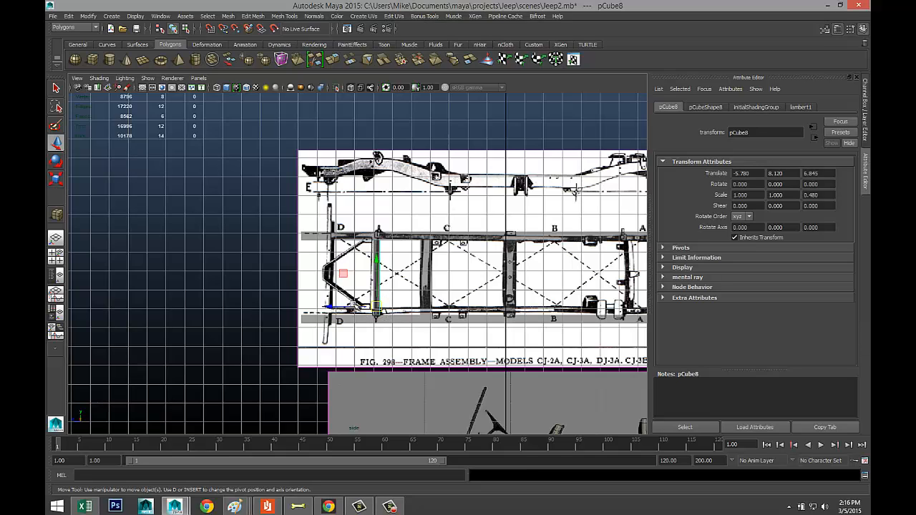
drag(331, 309, 192, 313)
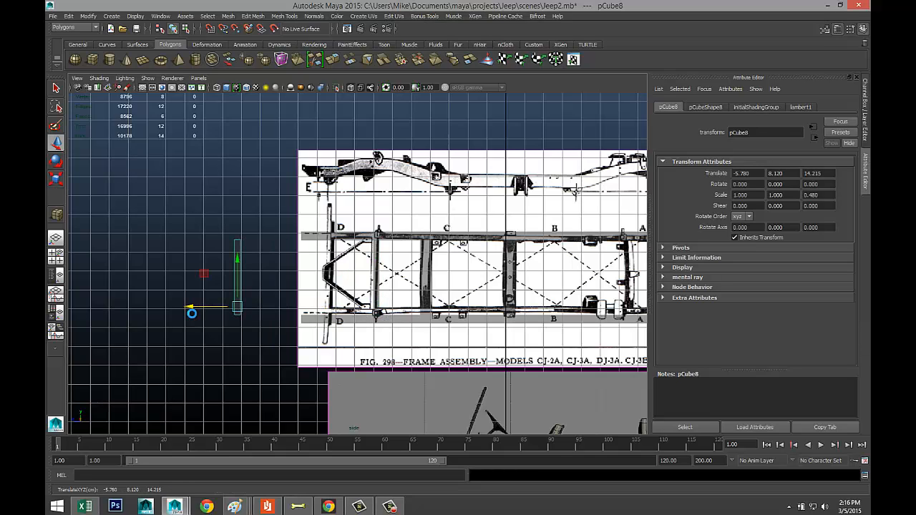
click(259, 301)
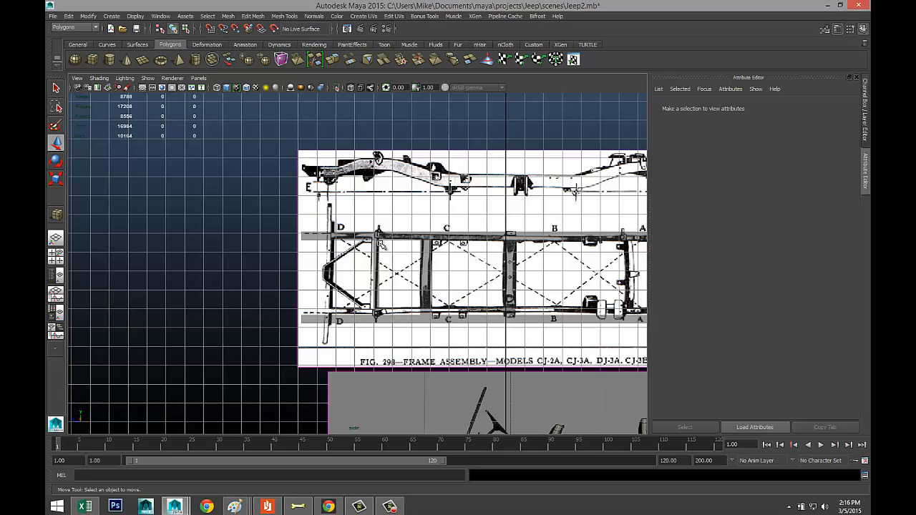
Step: In the perspective view, create a small elongated polygon cube on the grid and move it to Translate X -4.233
click(56, 256)
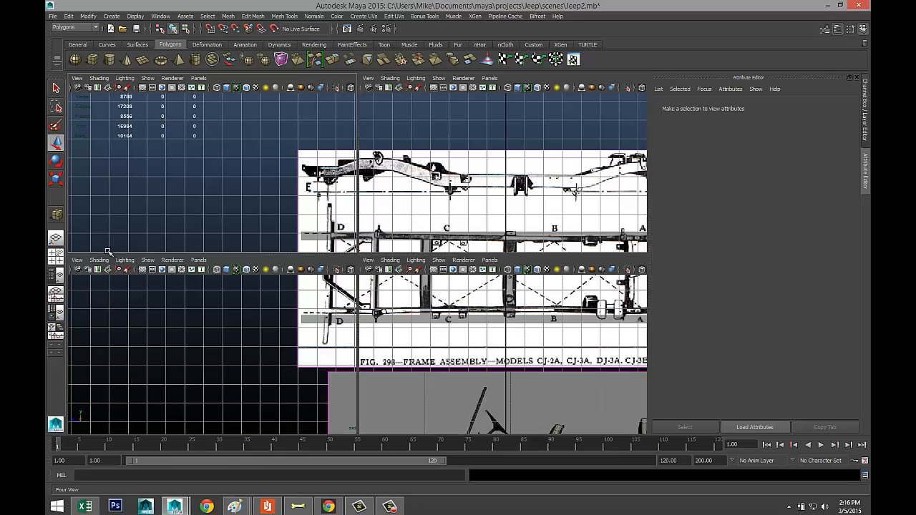
key(space)
alt+drag(446, 262, 318, 211)
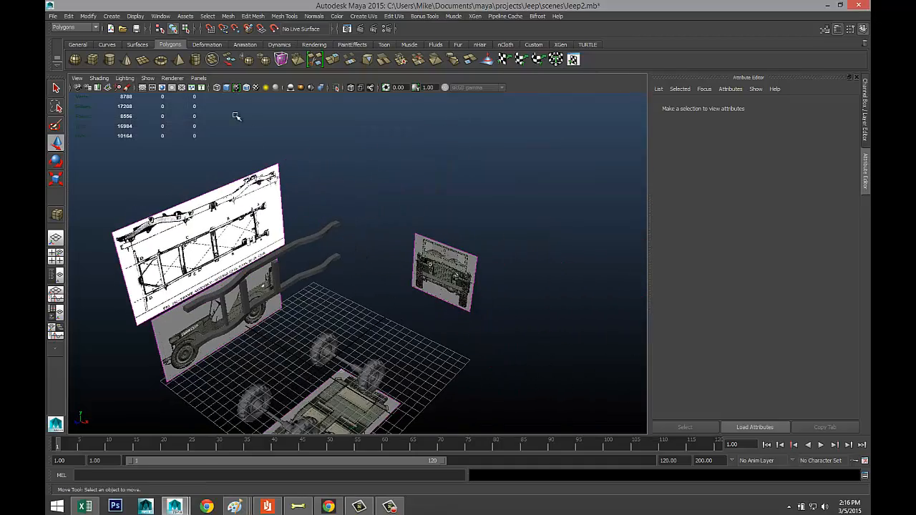
click(92, 59)
drag(425, 378, 366, 343)
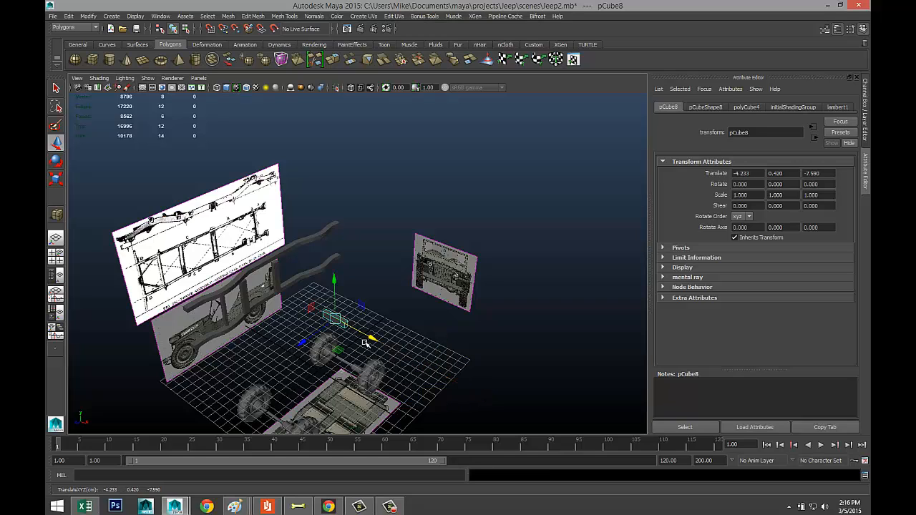
Step: Rotate the new cube to -90 degrees about Z so it stands upright
key(e)
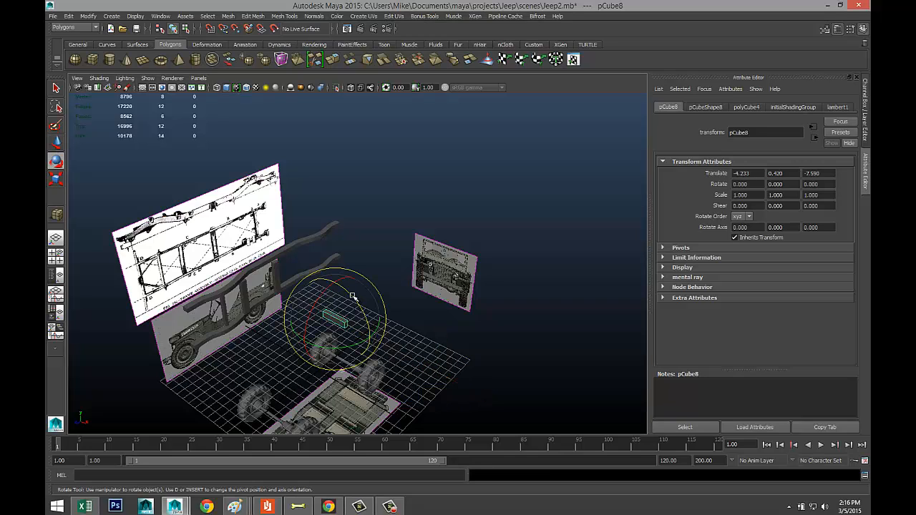
drag(351, 296, 372, 358)
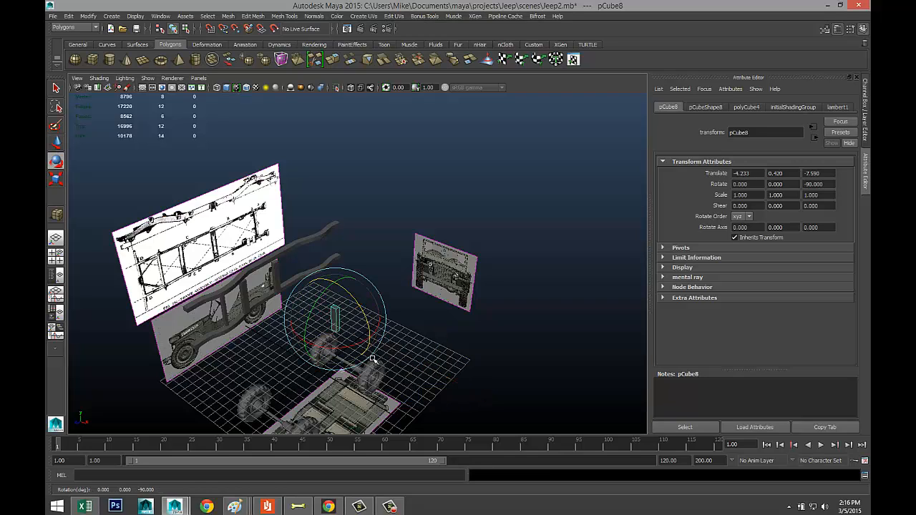
click(751, 108)
click(669, 108)
double_click(816, 186)
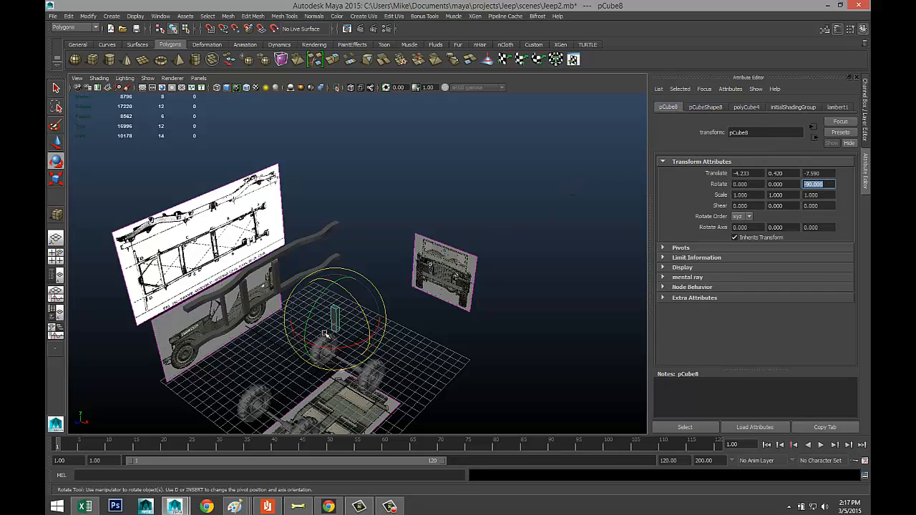
Step: Move the upright cube to Translate Y 10.042 and Z 10.196, just beyond the frame end that has the narrow crossmember
alt+drag(327, 350, 412, 391)
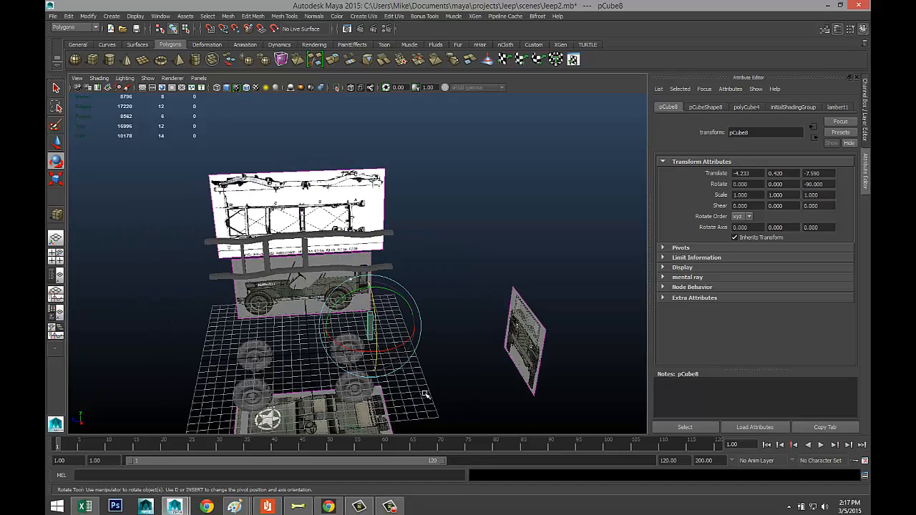
key(w)
drag(323, 327, 177, 328)
drag(216, 302, 212, 222)
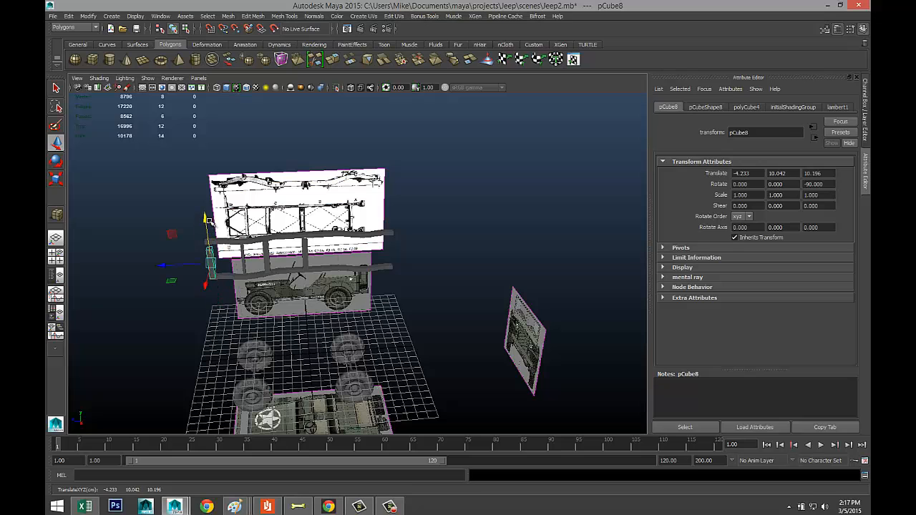
Step: In the side view, scale the cube uniformly to 0.281 and move it to Translate Y 9.851, Z 9.636 over the blueprint's V-shaped brace tip
click(56, 254)
key(space)
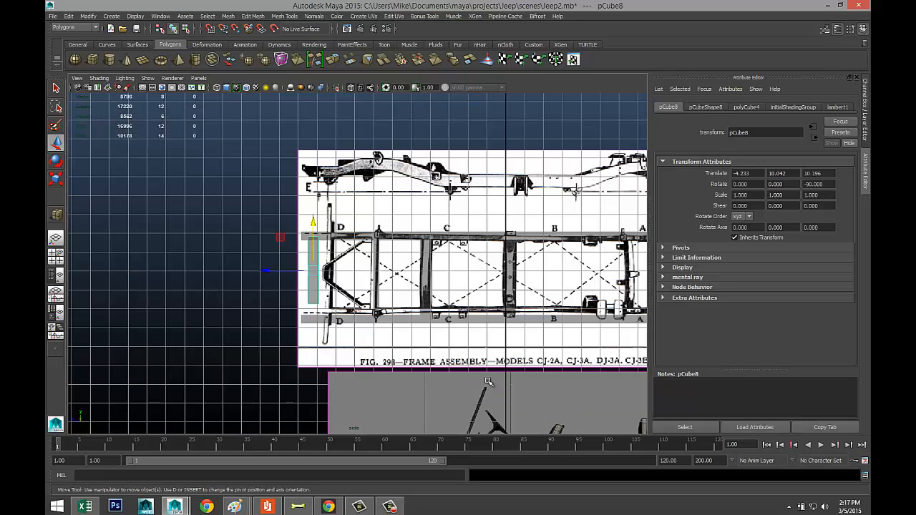
scroll(397, 360, up, 3)
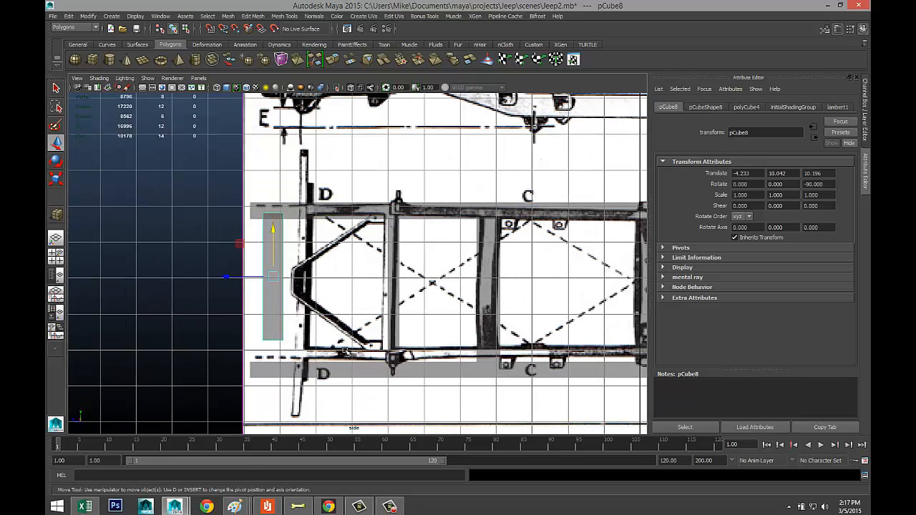
key(r)
drag(271, 276, 226, 281)
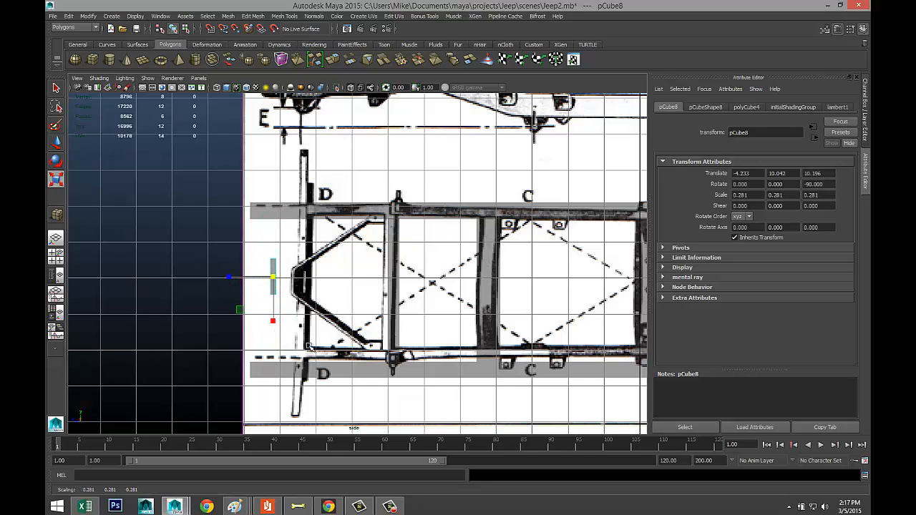
key(w)
drag(276, 261, 247, 284)
scroll(326, 342, up, 6)
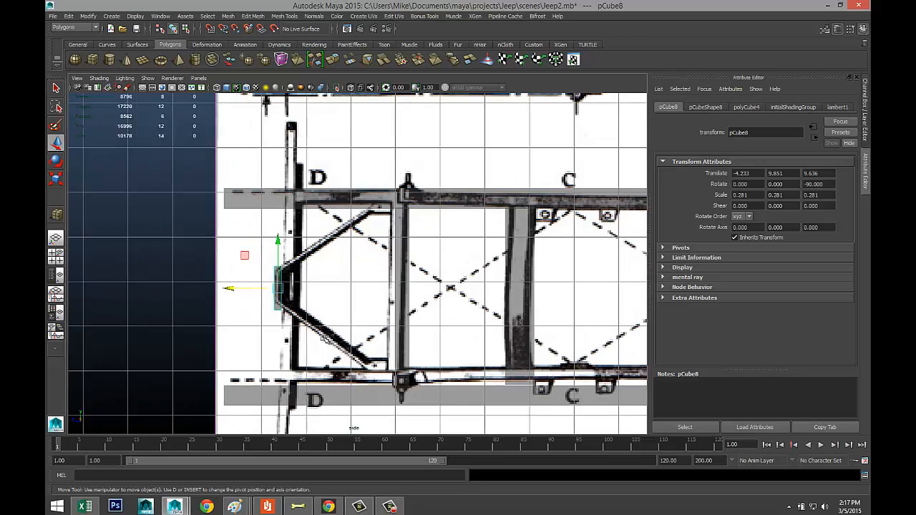
Step: Fit the cube to the brace tip by reducing Scale X to 0.249 and setting Translate Y to 9.861
scroll(321, 347, up, 1)
alt+middle_drag(344, 343, 447, 299)
key(r)
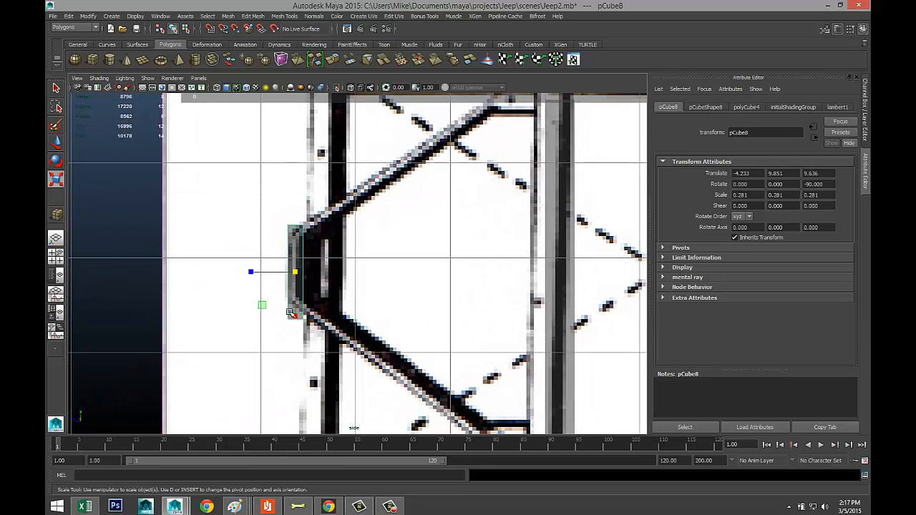
drag(295, 317, 299, 315)
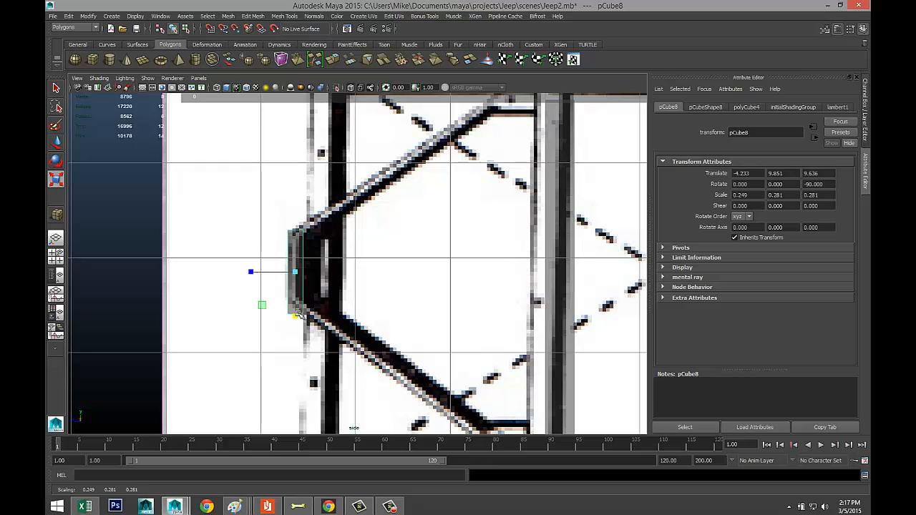
key(w)
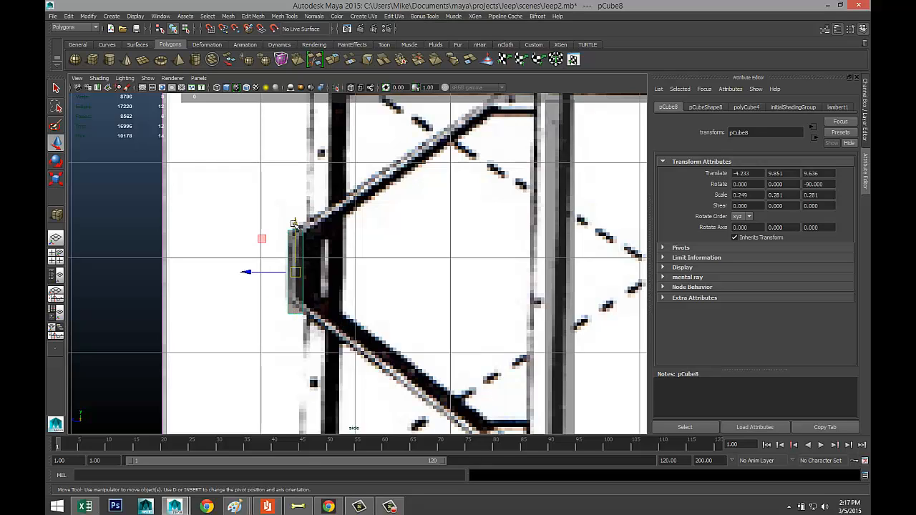
drag(293, 223, 295, 221)
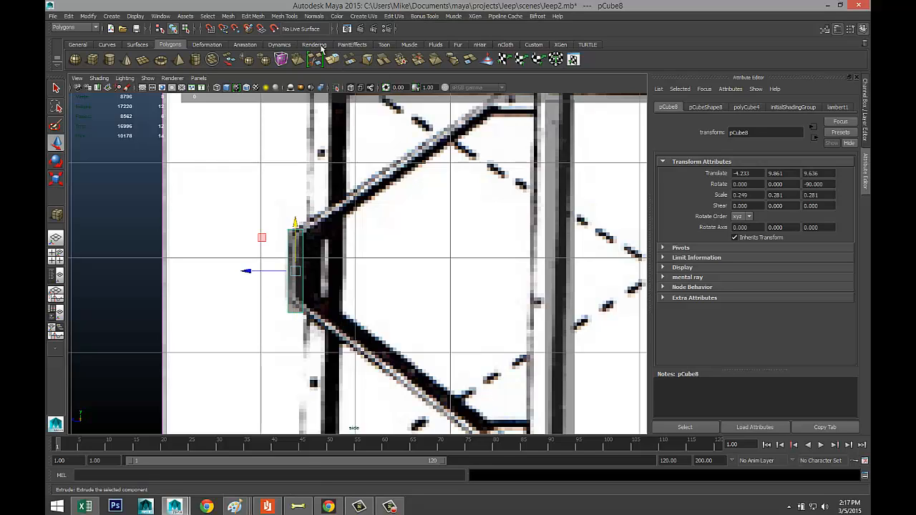
Step: Insert two edge loops across the cube with the multiple edge loops option and spread them toward its two ends
click(254, 16)
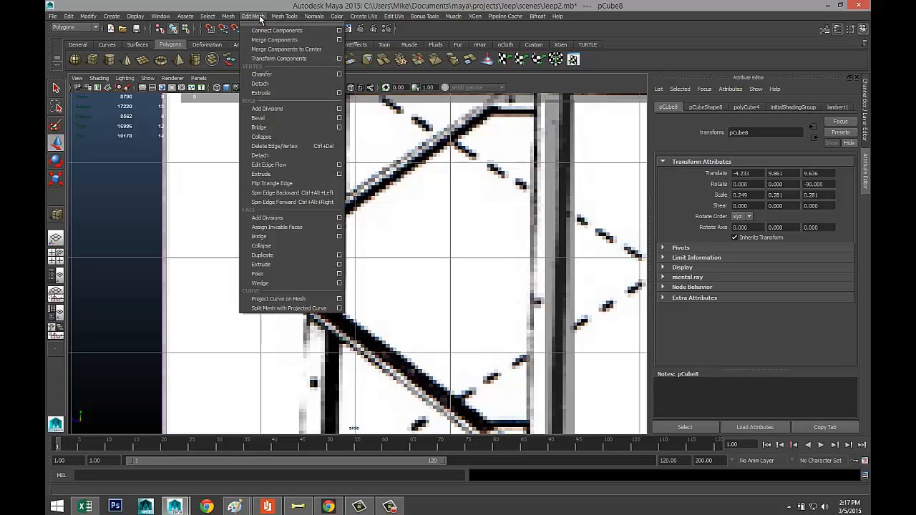
mouse_move(283, 16)
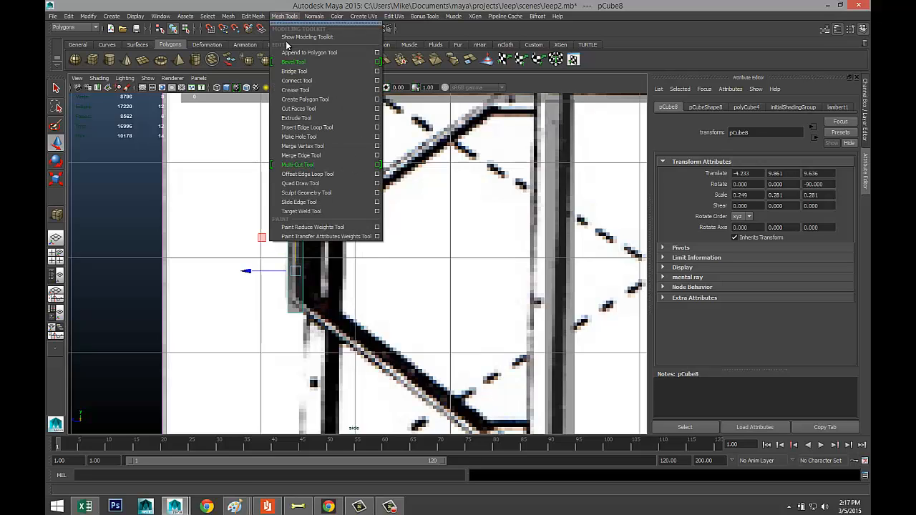
click(377, 132)
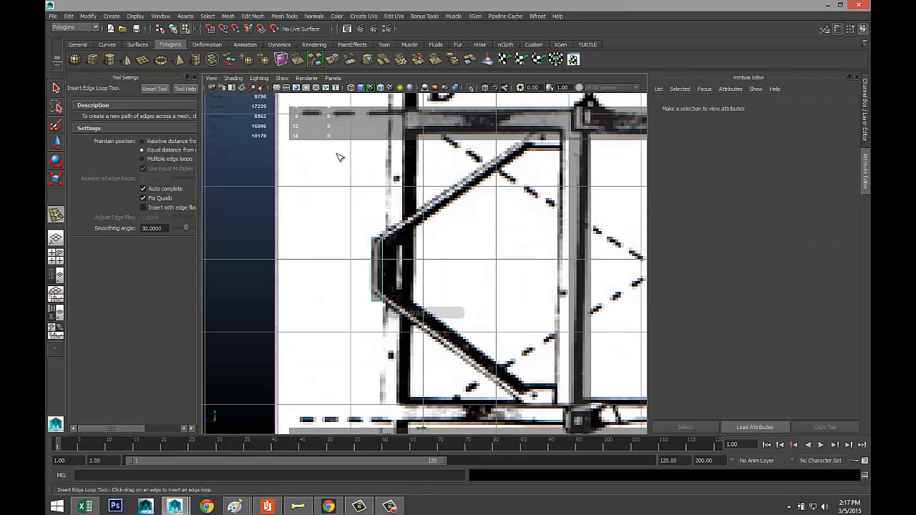
click(142, 160)
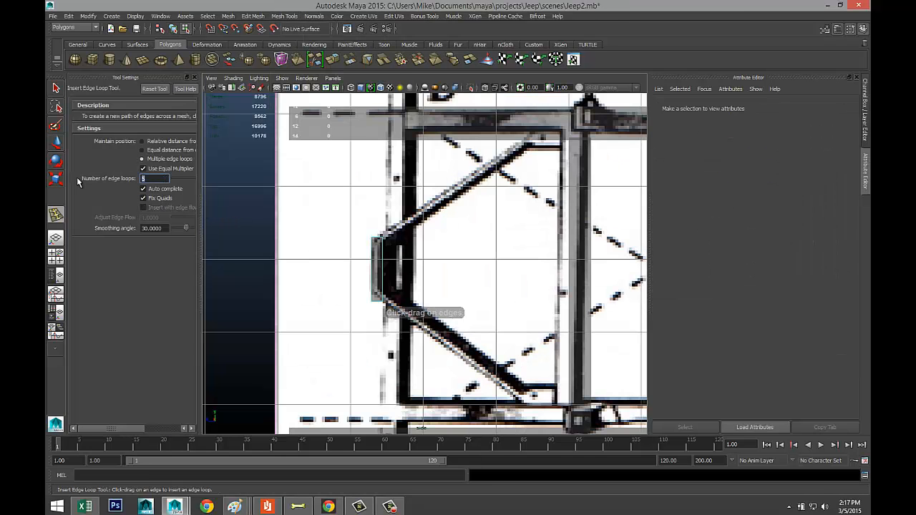
click(383, 271)
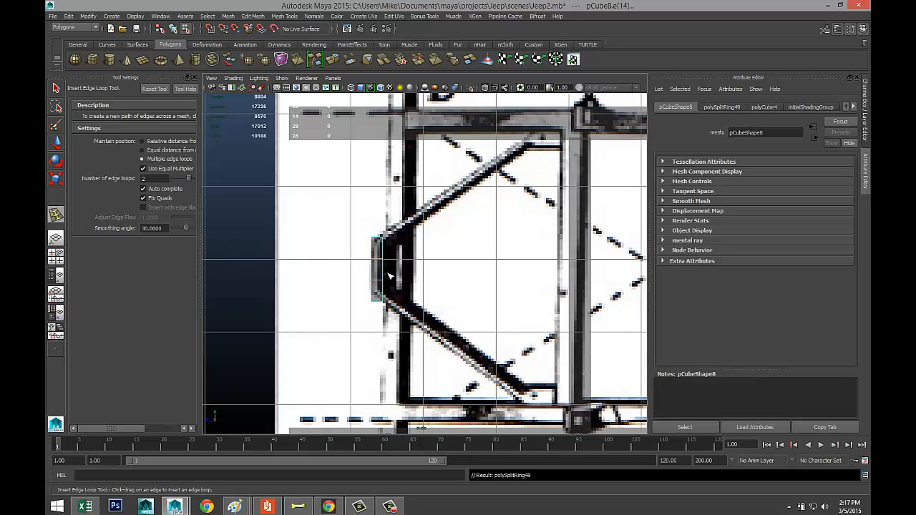
key(r)
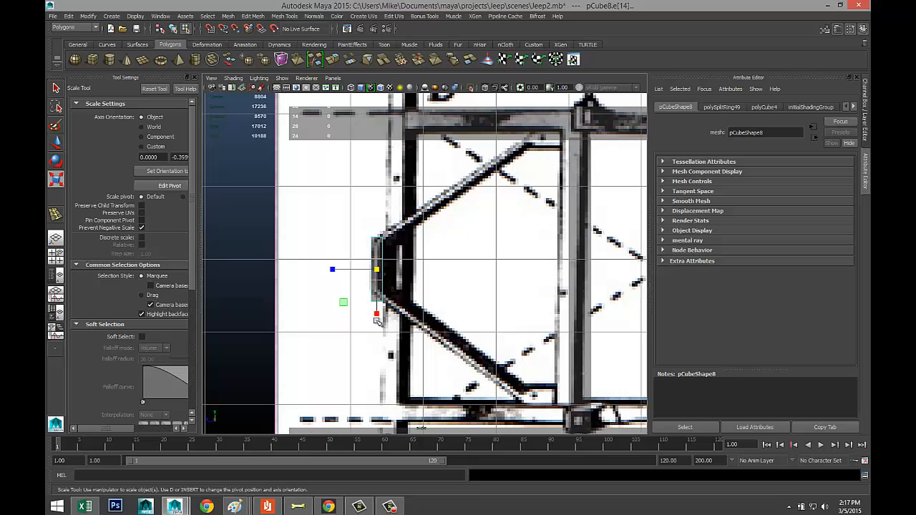
drag(378, 316, 388, 375)
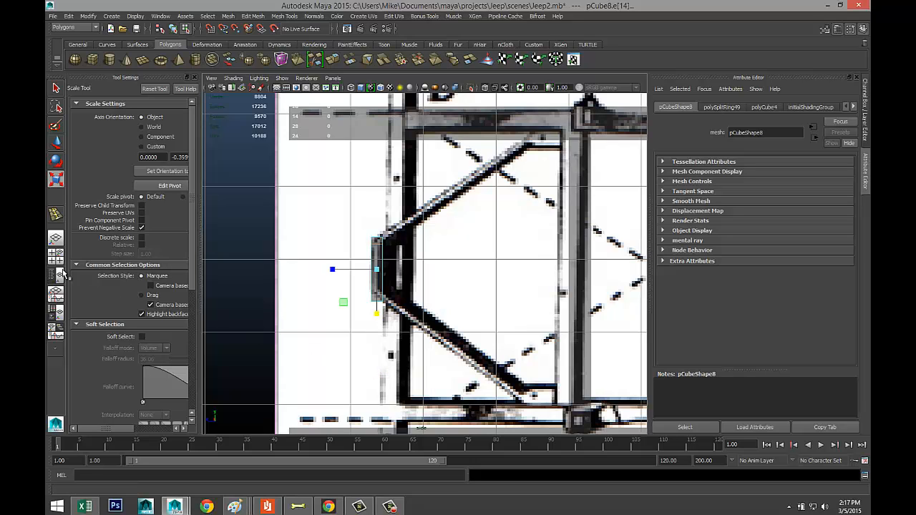
Step: In the perspective view, extrude the two small end faces on the cube's inner side a short distance toward the frame
key(space)
key(space)
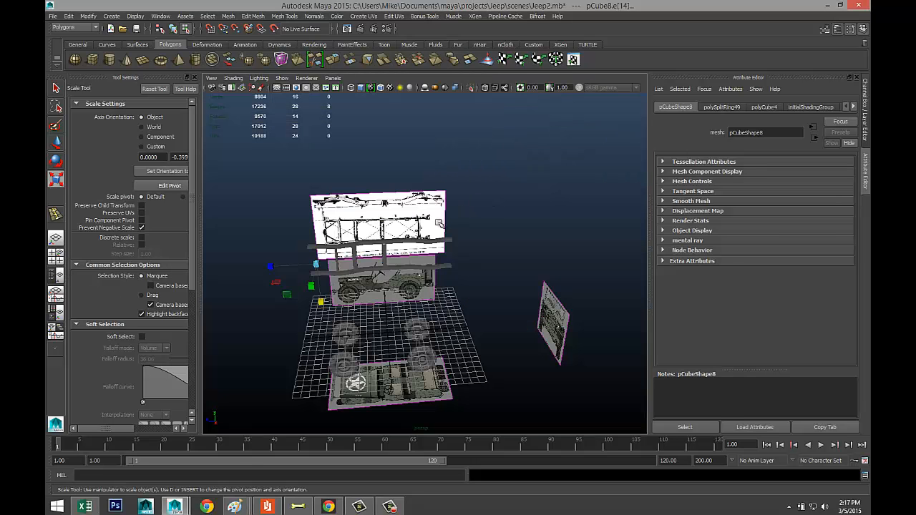
key(f)
alt+drag(555, 287, 482, 268)
mouse_move(438, 126)
right_down()
mouse_move(435, 143)
mouse_move(435, 122)
right_up()
click(435, 116)
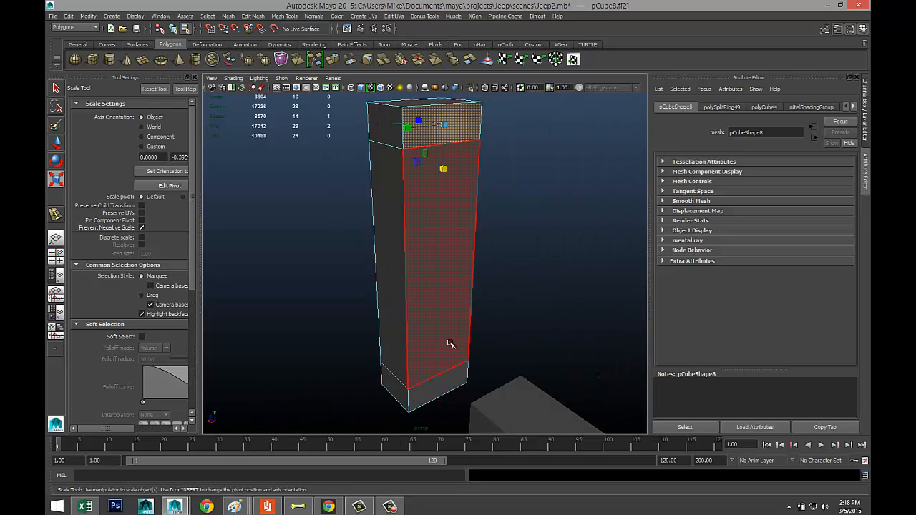
shift+click(443, 382)
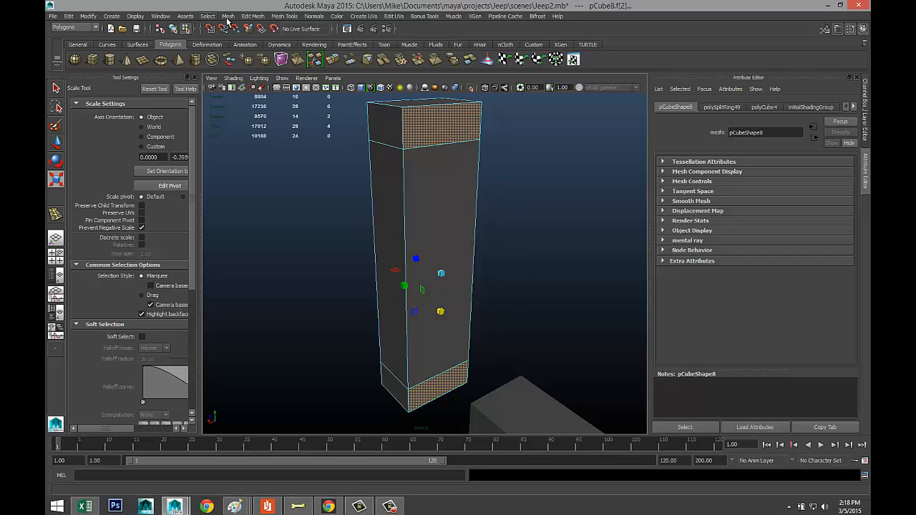
click(253, 15)
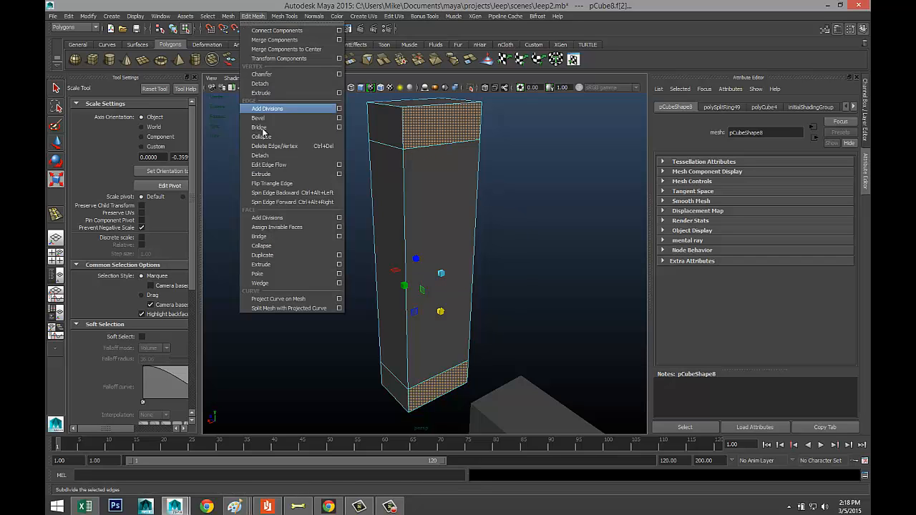
click(275, 264)
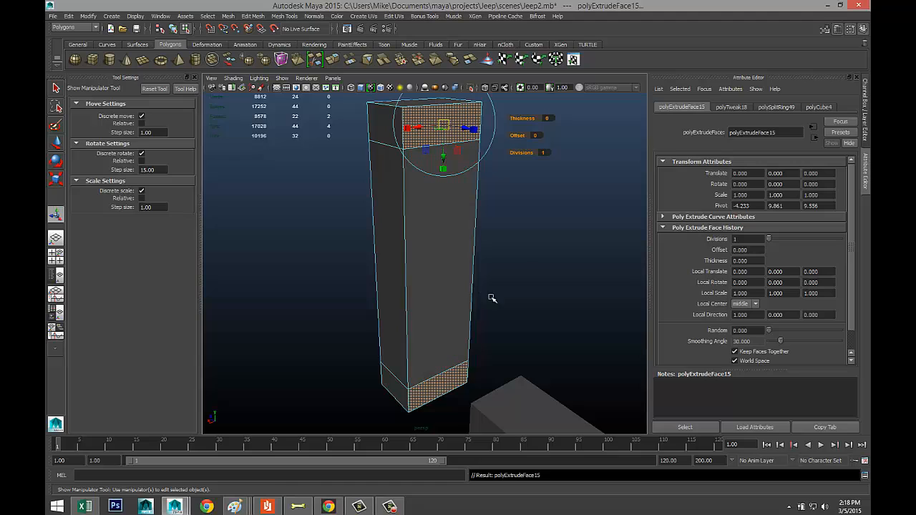
key(w)
drag(415, 260, 437, 285)
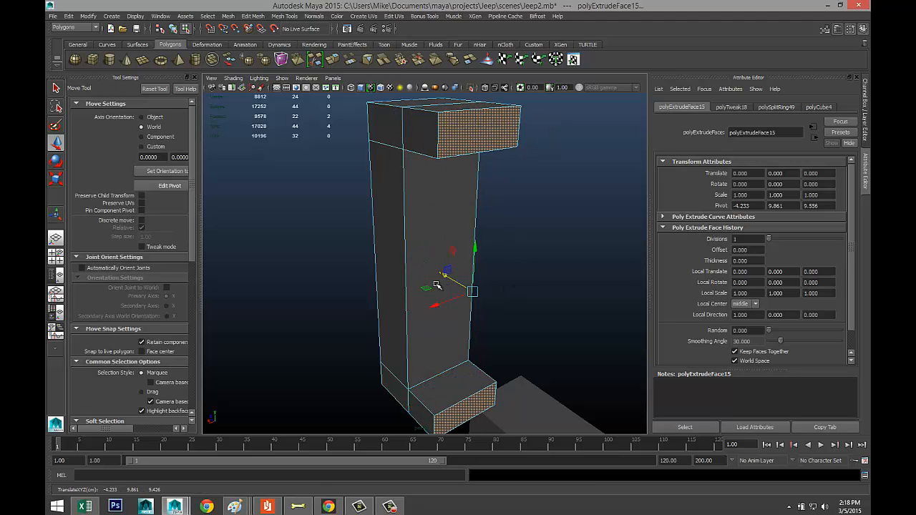
Step: In the side view, pull the extruded faces to the narrow crossmember and scale them apart vertically to follow the blueprint's diagonal arms
click(56, 256)
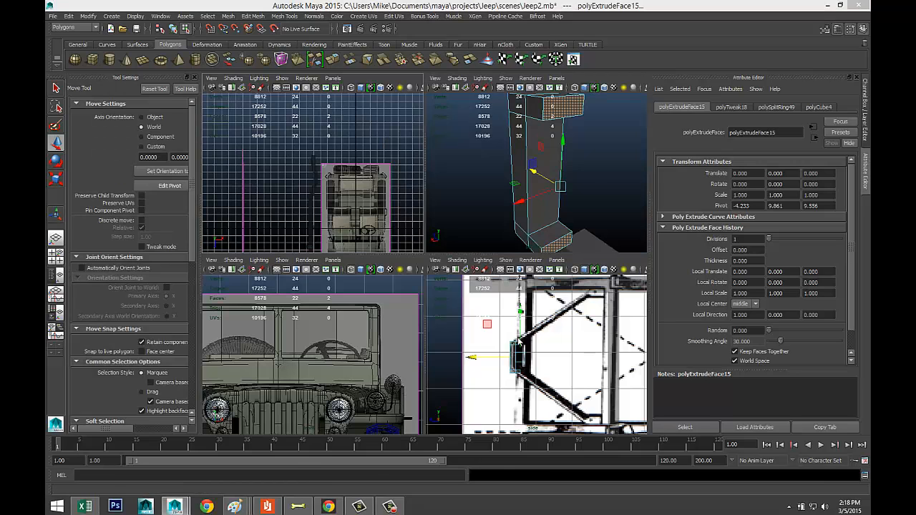
key(space)
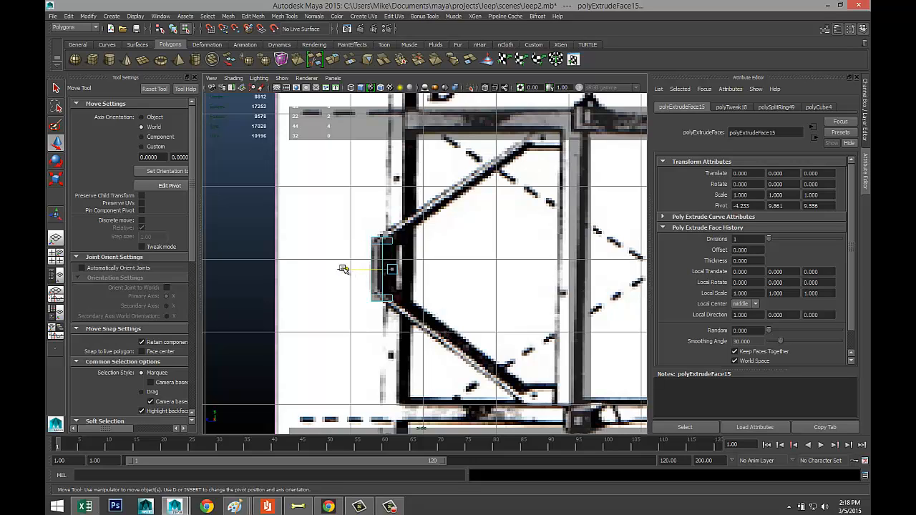
drag(345, 269, 516, 288)
key(r)
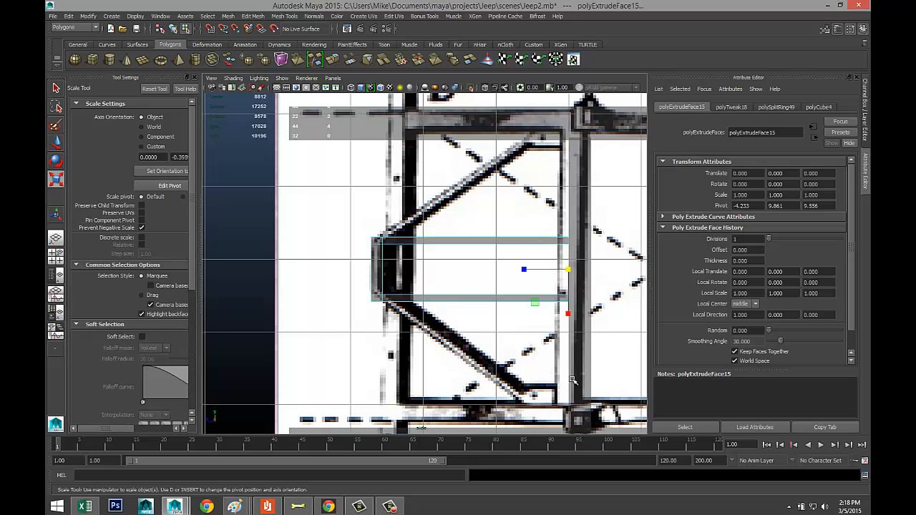
middle_drag(566, 313, 538, 499)
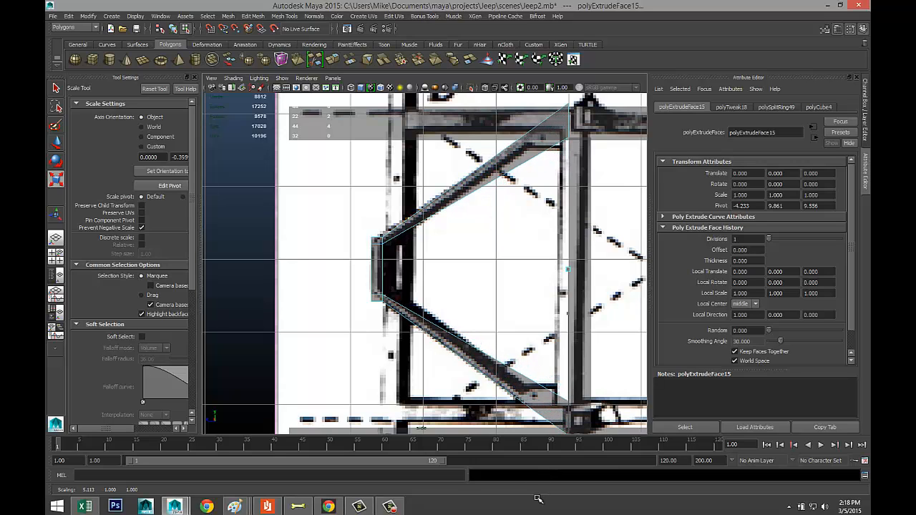
drag(538, 498, 538, 499)
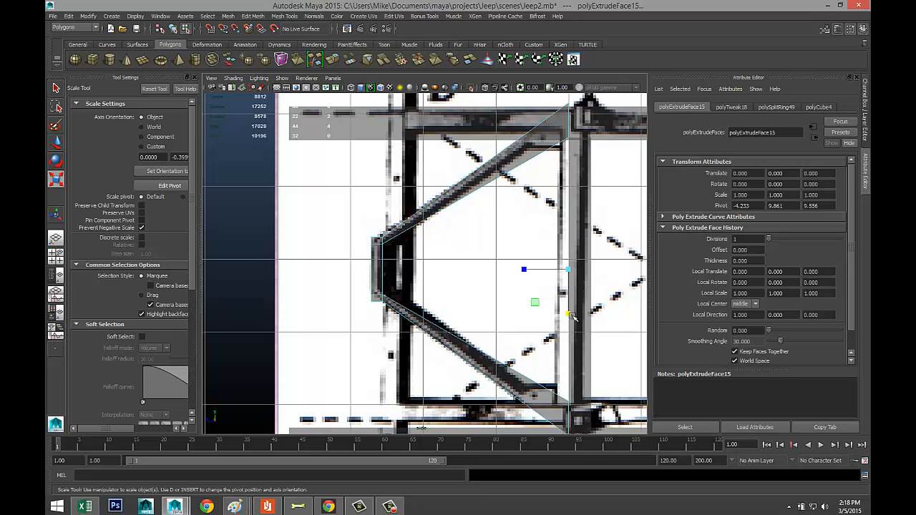
drag(570, 315, 570, 312)
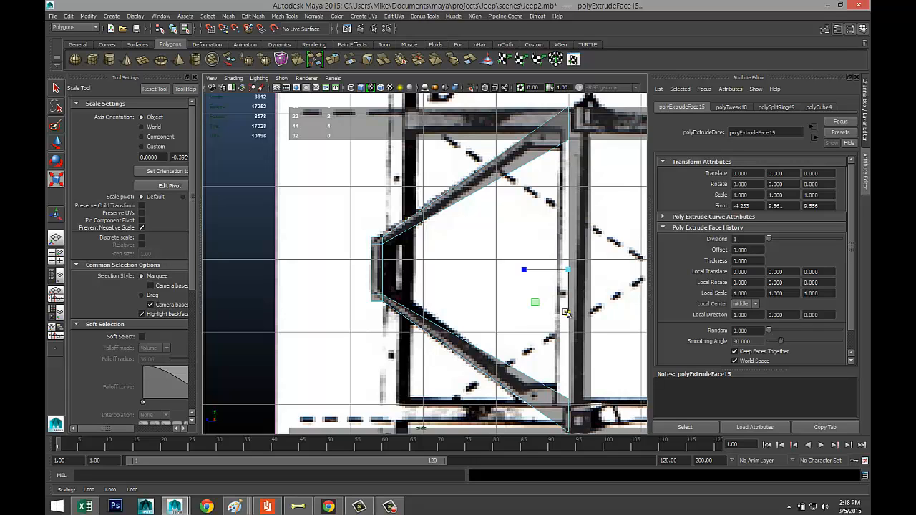
Step: Select the inner corner vertices at both arm ends and scale them apart until the arms match the blueprint's thickness
alt+middle_drag(503, 240, 472, 250)
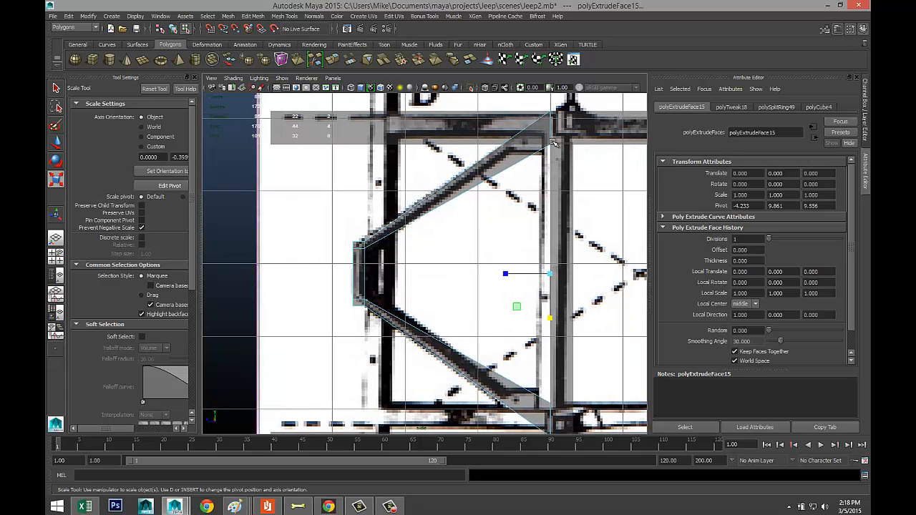
right_drag(551, 143, 513, 143)
drag(563, 167, 564, 168)
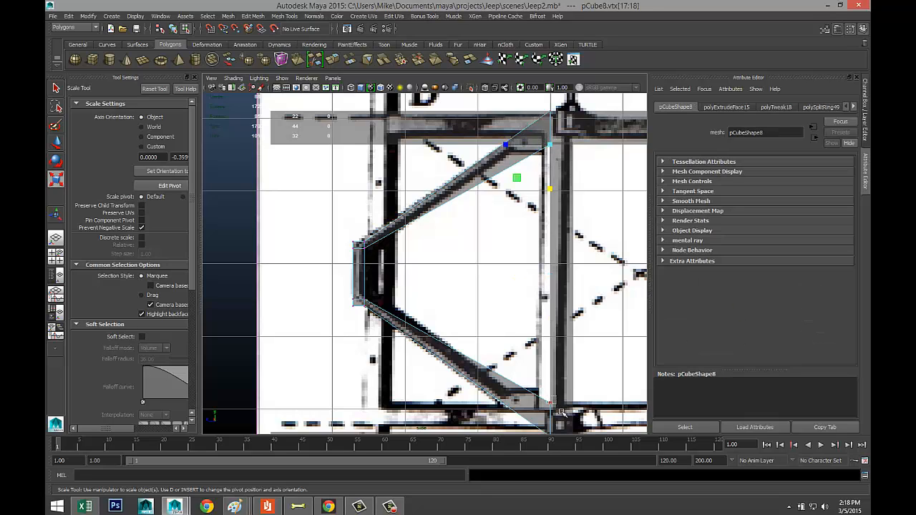
shift+drag(560, 411, 584, 424)
drag(550, 319, 553, 326)
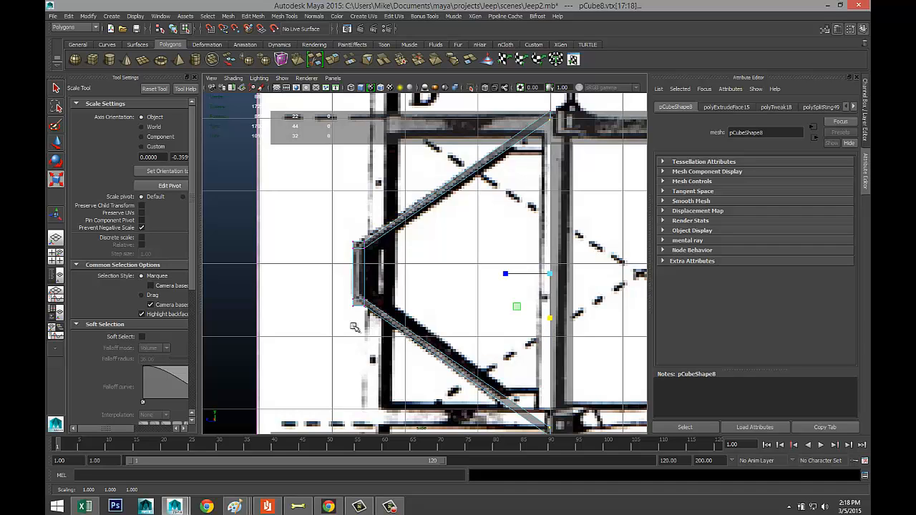
Step: In the perspective view, return to object mode and move the V-shaped brace to Translate X -5.572, level with the side rails
click(55, 257)
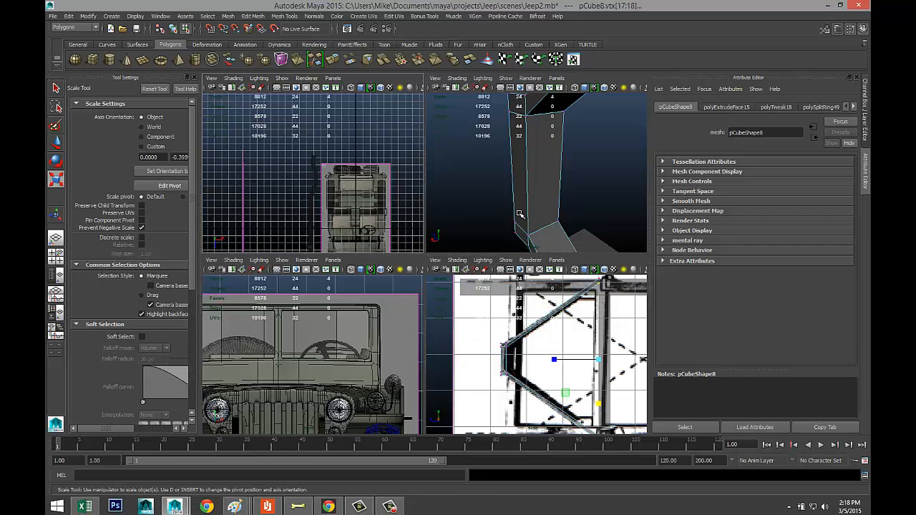
key(space)
alt+drag(499, 237, 535, 270)
right_drag(431, 183, 470, 170)
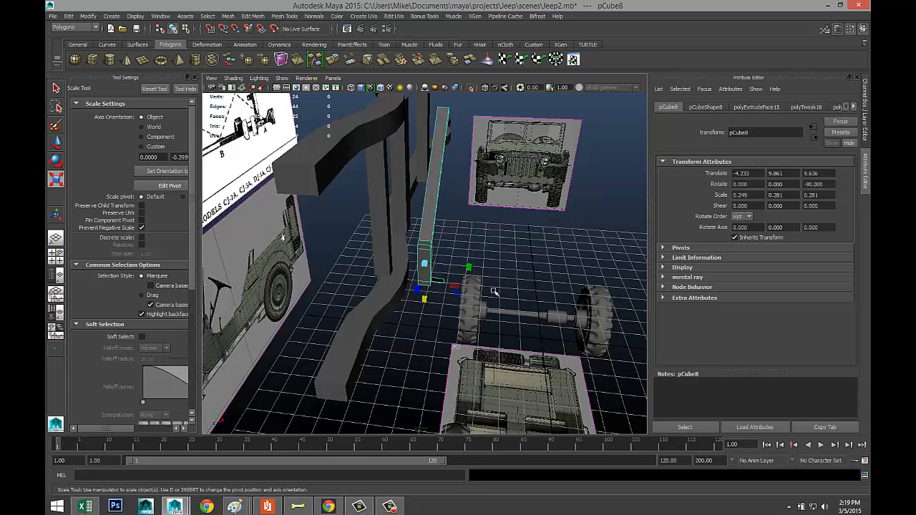
key(w)
drag(468, 268, 375, 305)
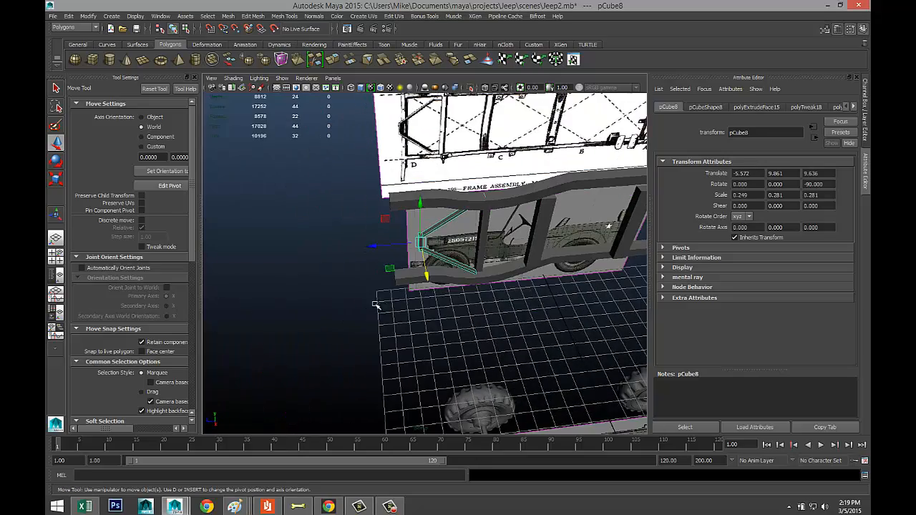
Step: Select both side rails, all crossmembers and the V-shaped brace, excluding the wheels and axles, and combine them into one mesh
scroll(493, 312, down, 5)
alt+drag(542, 289, 528, 334)
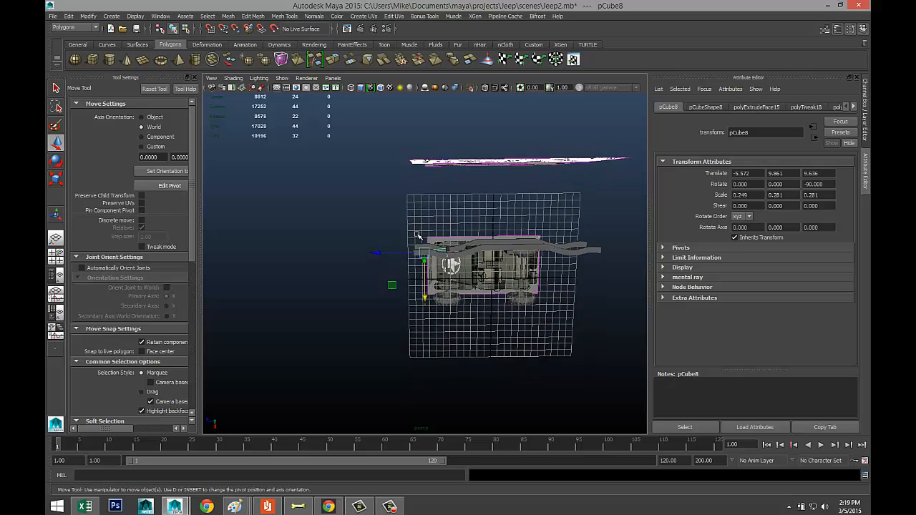
drag(453, 234, 624, 266)
alt+drag(569, 301, 546, 236)
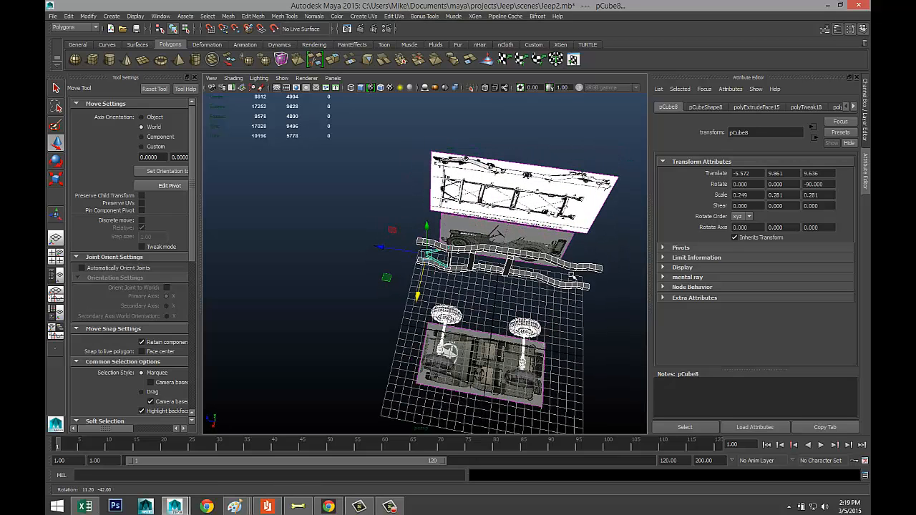
shift+drag(497, 327, 560, 377)
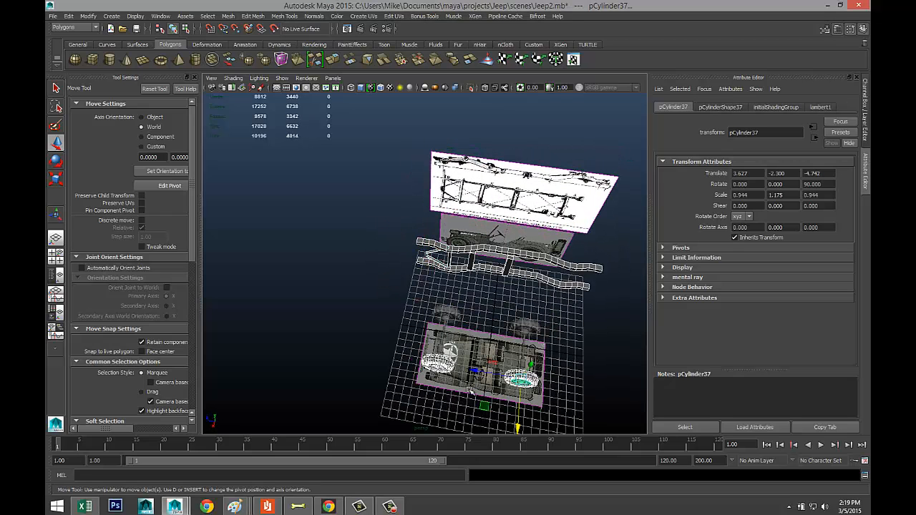
click(437, 271)
drag(441, 236, 605, 285)
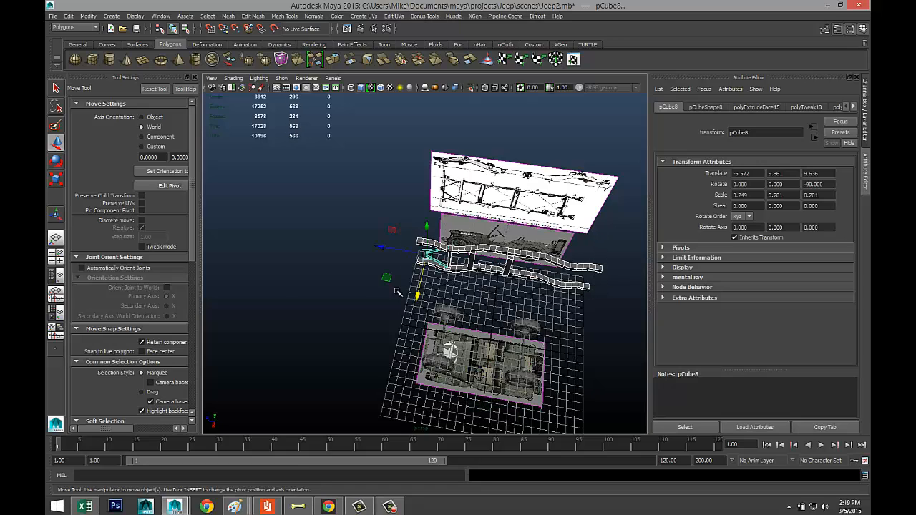
alt+drag(398, 292, 342, 186)
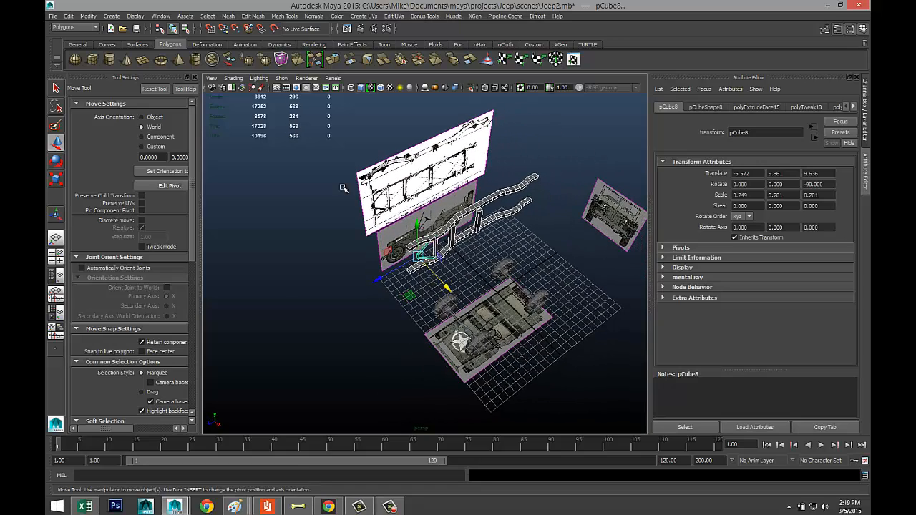
click(227, 18)
click(247, 36)
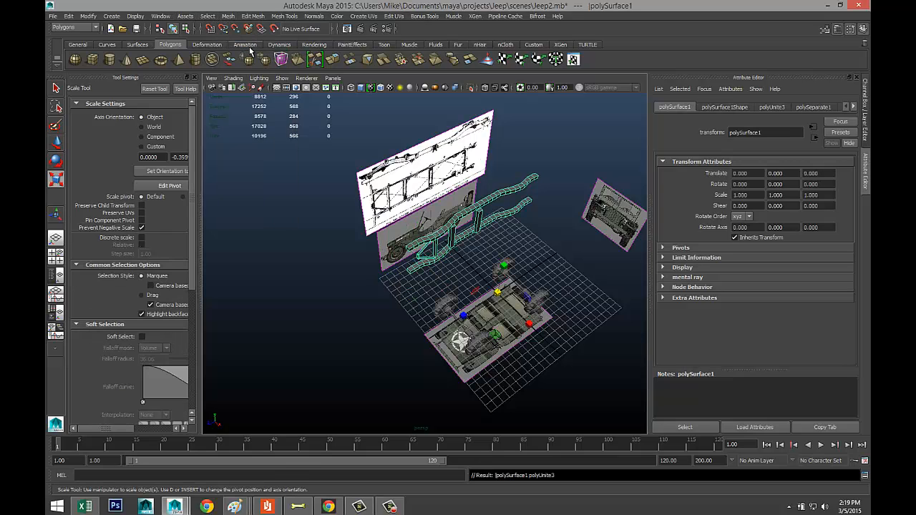
Step: Center the combined frame's pivot and rotate the frame 90 degrees around Z so that it lies flat
click(88, 17)
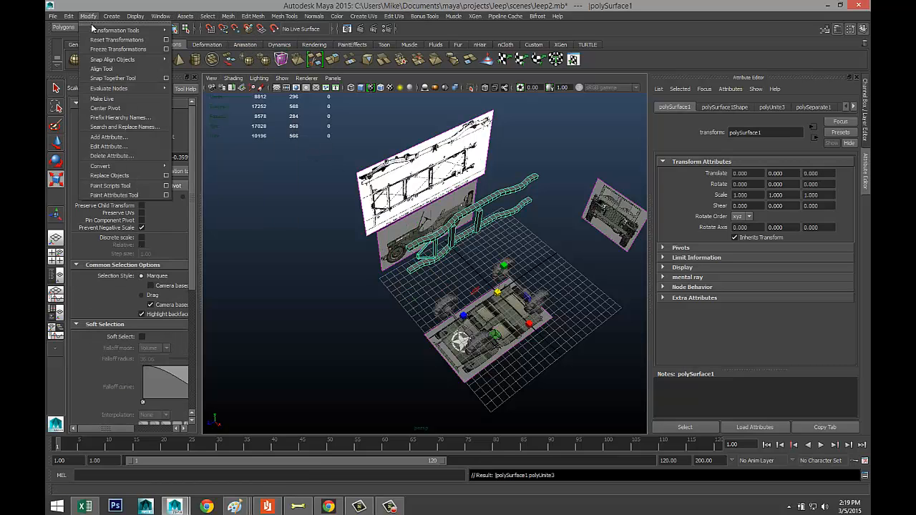
click(138, 122)
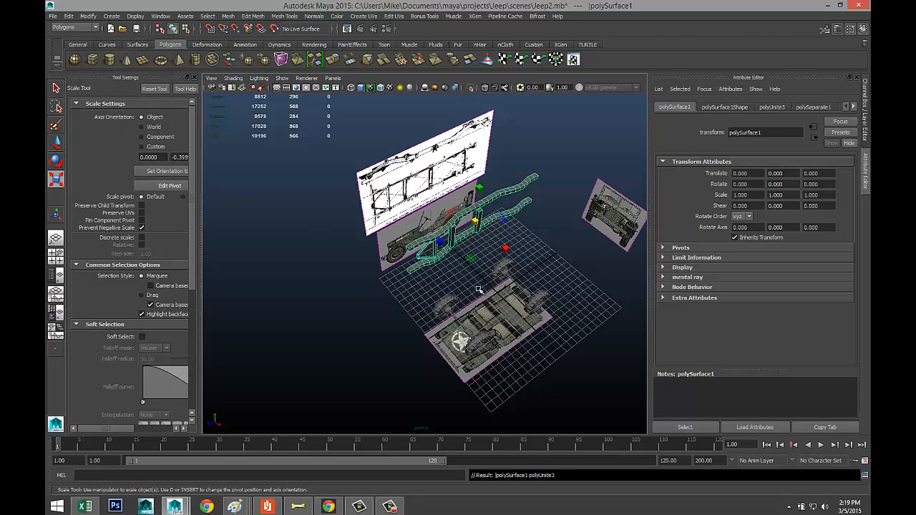
key(e)
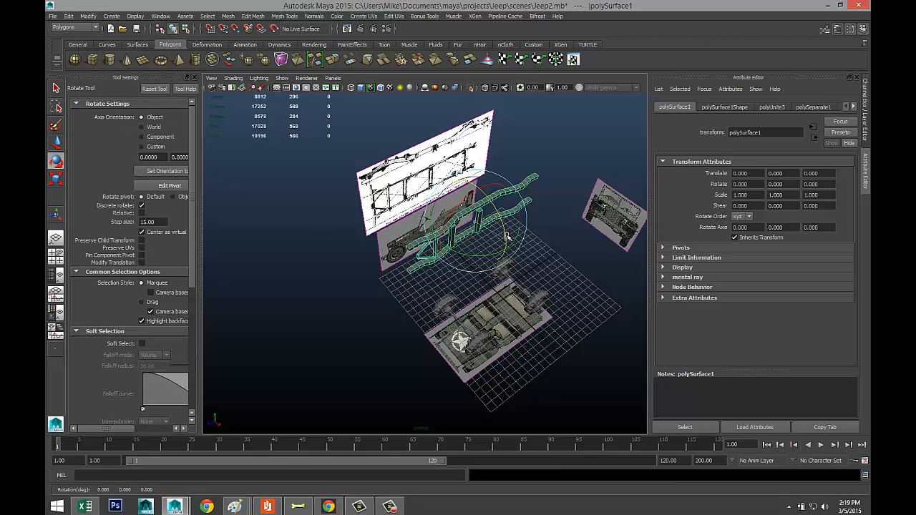
drag(504, 240, 495, 189)
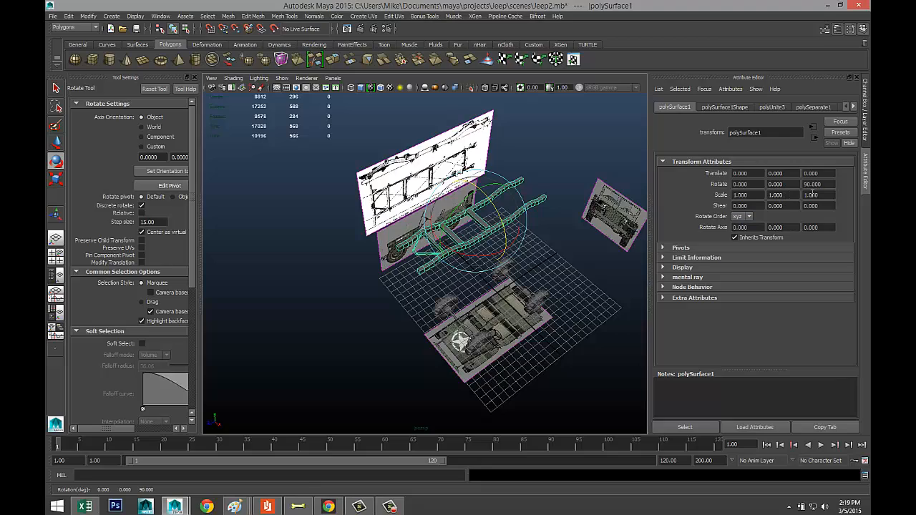
Step: In the side view, raise the frame to Translate Y 5.509 to align it with the blueprint's side profile of the rails
alt+drag(469, 332, 420, 299)
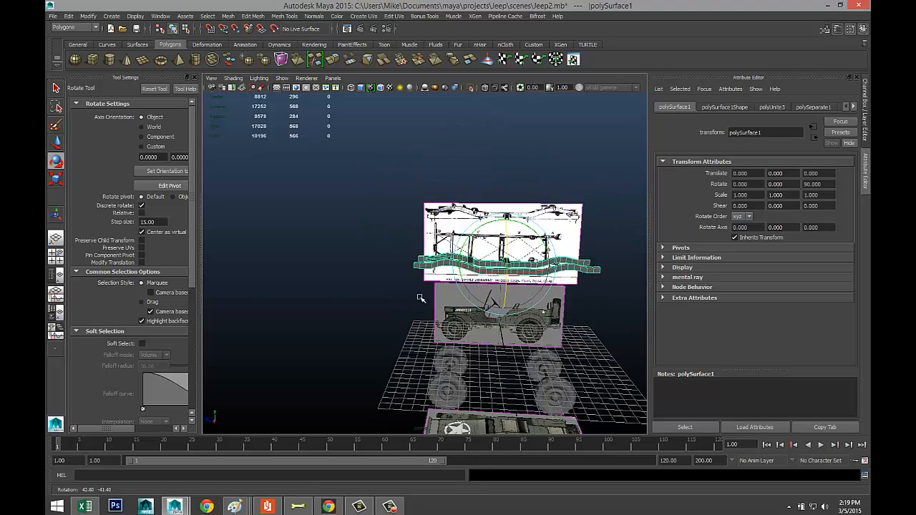
click(61, 256)
key(space)
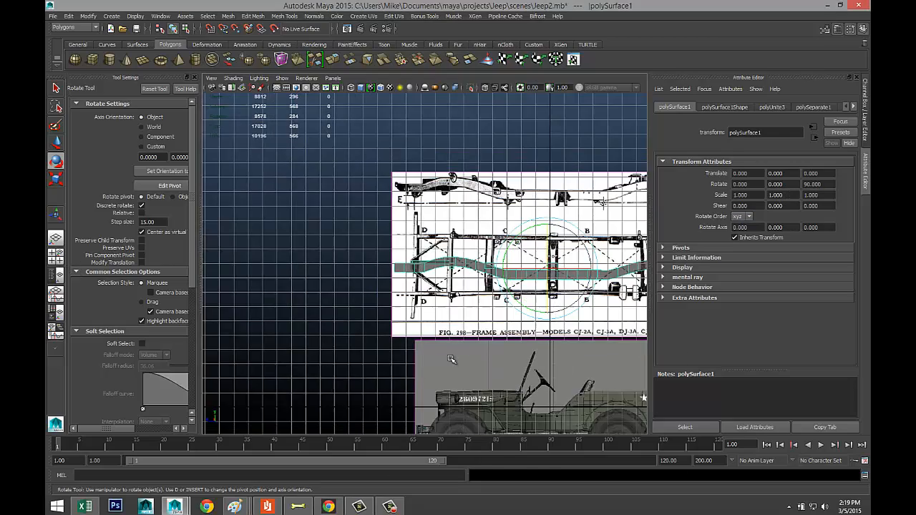
alt+middle_drag(498, 354, 372, 398)
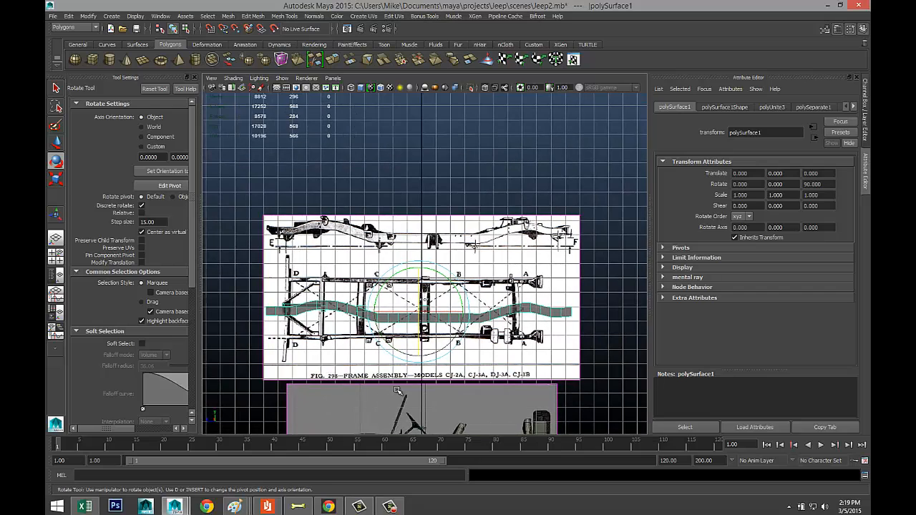
key(w)
drag(420, 268, 422, 186)
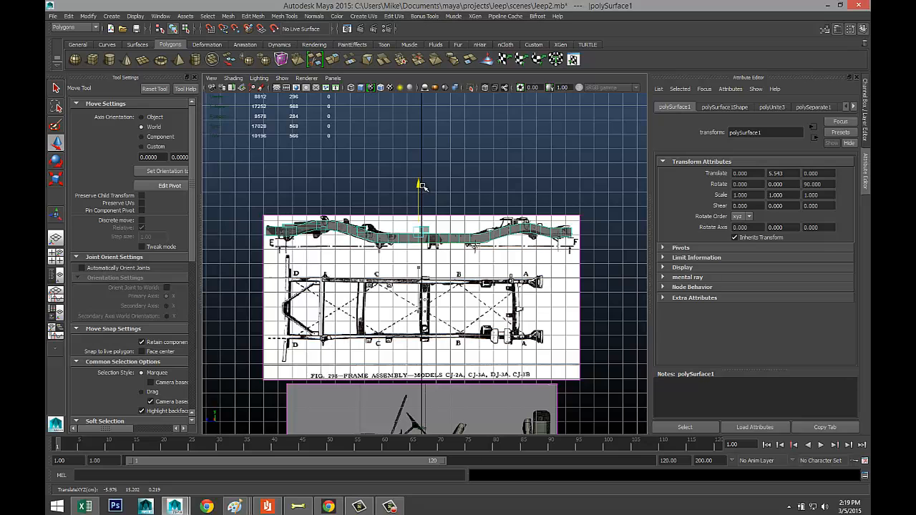
scroll(436, 328, up, 3)
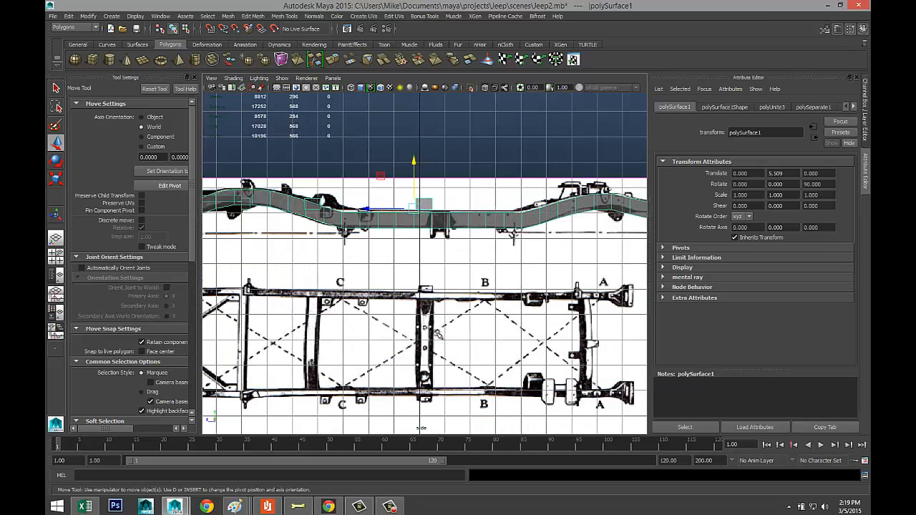
Step: In the perspective view, separate the combined frame mesh back into individual pieces
click(59, 257)
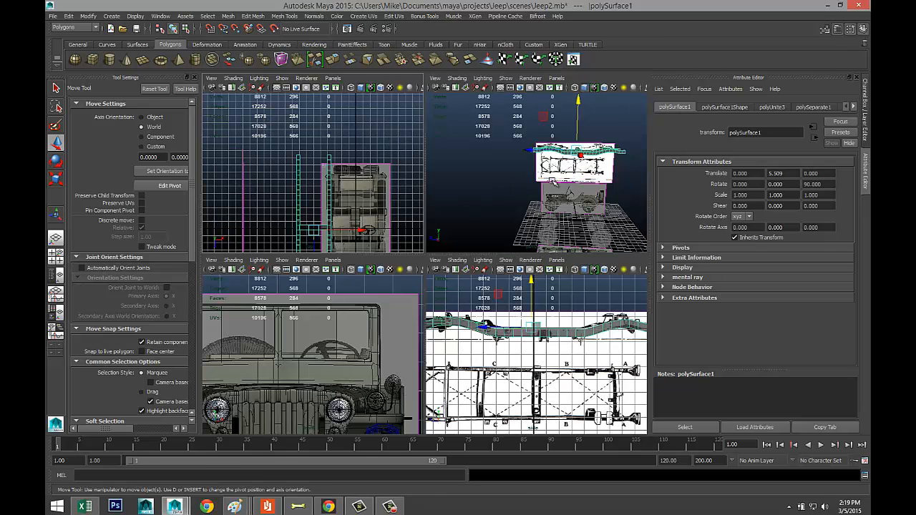
key(space)
alt+drag(395, 266, 485, 299)
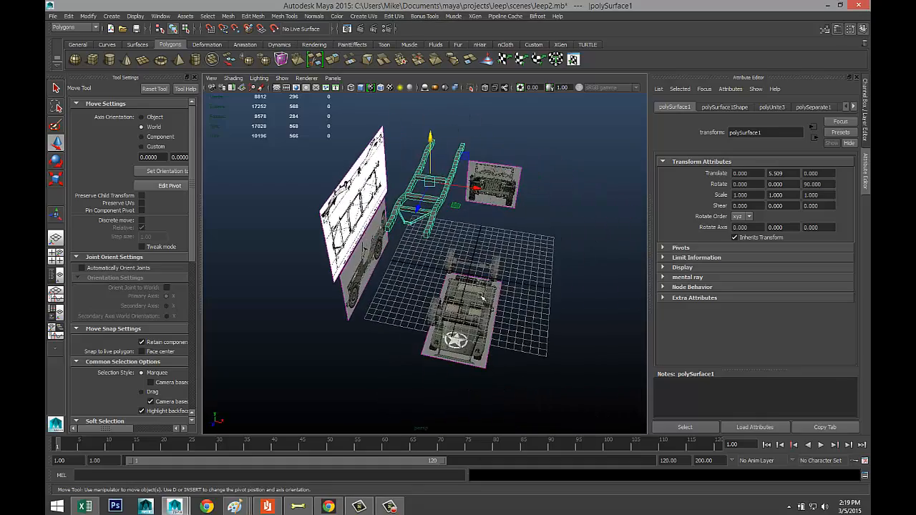
scroll(487, 298, up, 5)
alt+middle_drag(511, 215, 545, 382)
scroll(545, 381, up, 2)
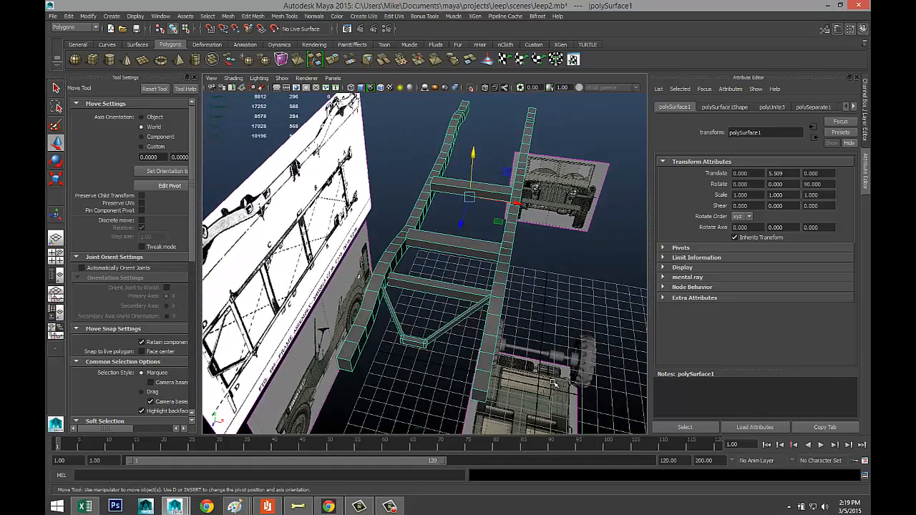
alt+drag(554, 375, 485, 352)
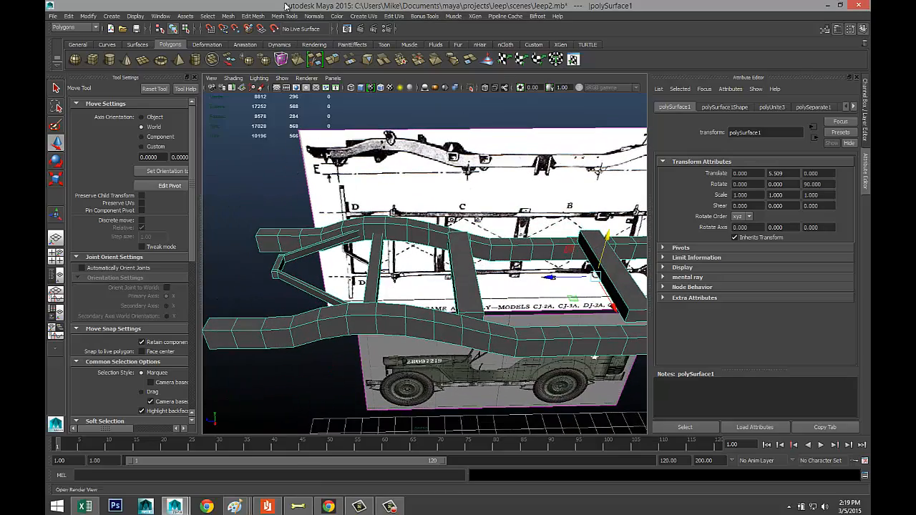
click(227, 15)
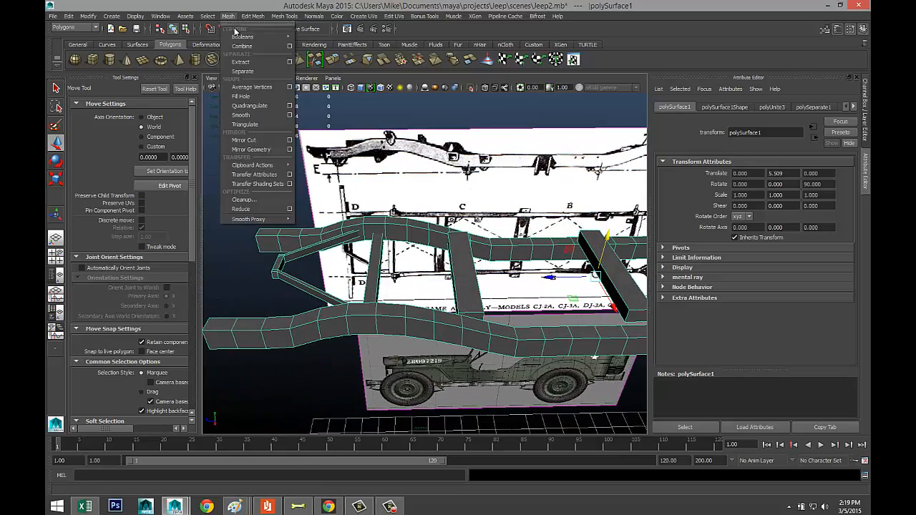
click(261, 71)
Step: Center the pivot of the second crossmember from the V-shaped brace and lower it between the rails to Translate X -0.323
click(483, 292)
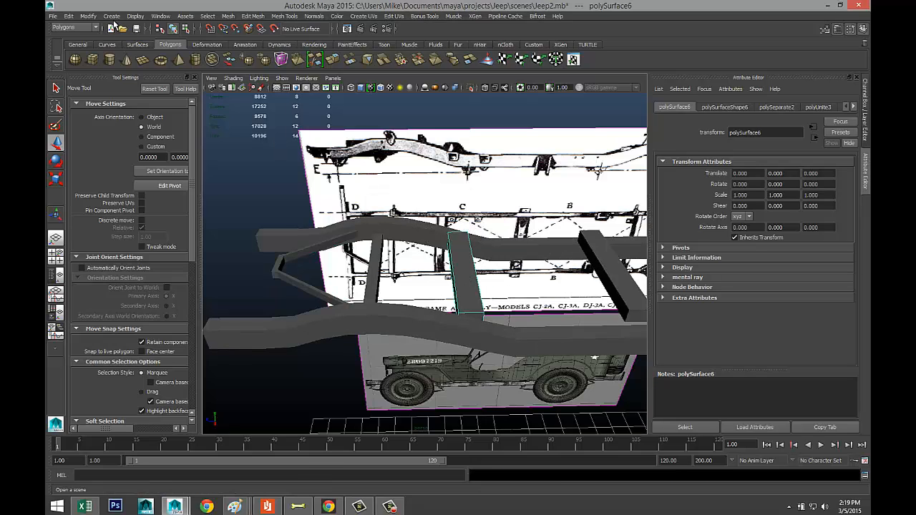
click(88, 16)
click(108, 108)
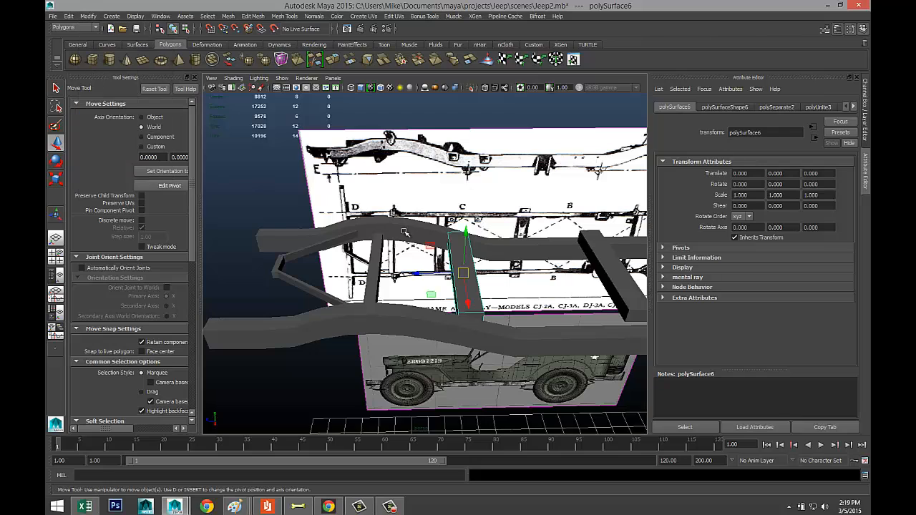
drag(465, 231, 466, 238)
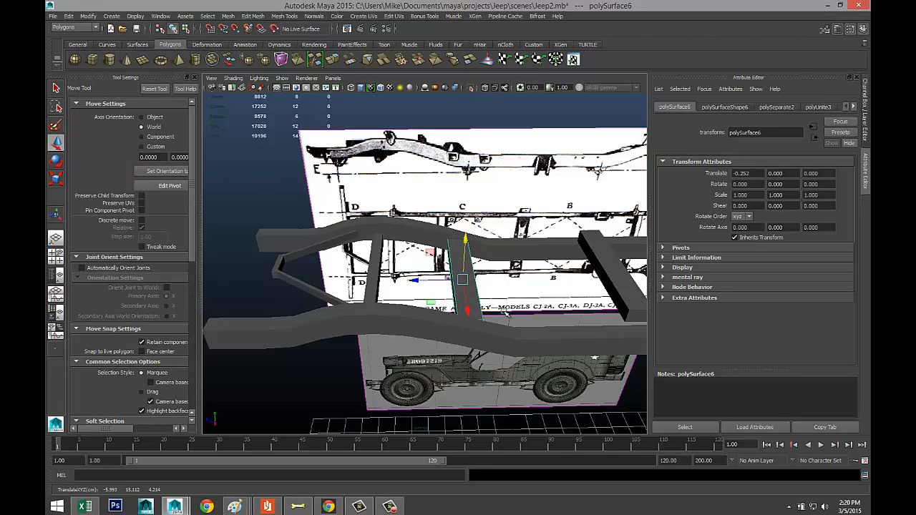
mouse_move(504, 312)
alt+mouse_down()
mouse_move(507, 266)
mouse_move(501, 296)
alt+mouse_up()
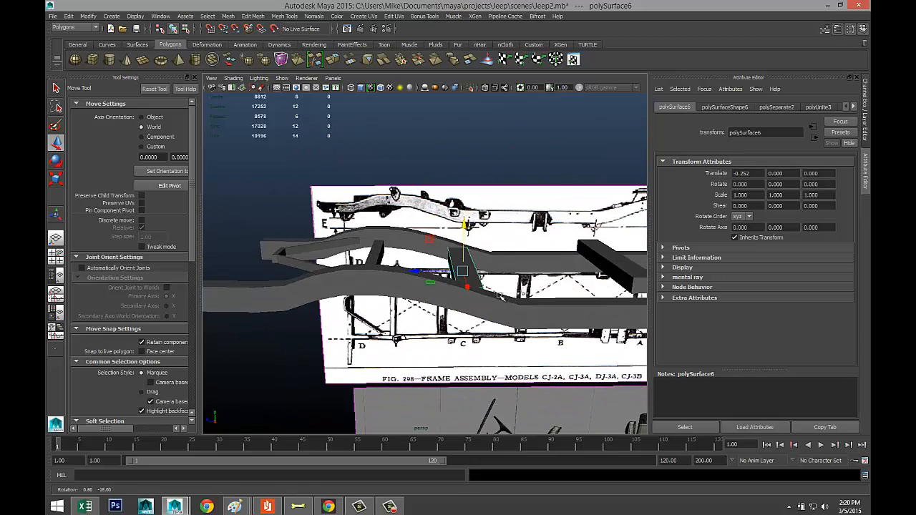
click(464, 226)
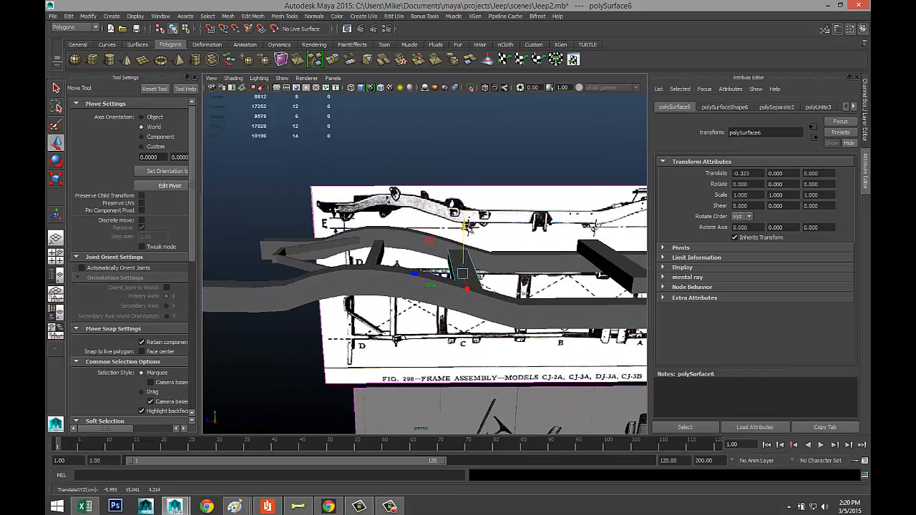
Step: Center the pivot of the middle crossmember and lower it between the rails to Translate X -0.595
alt+middle_drag(563, 288, 357, 288)
click(433, 270)
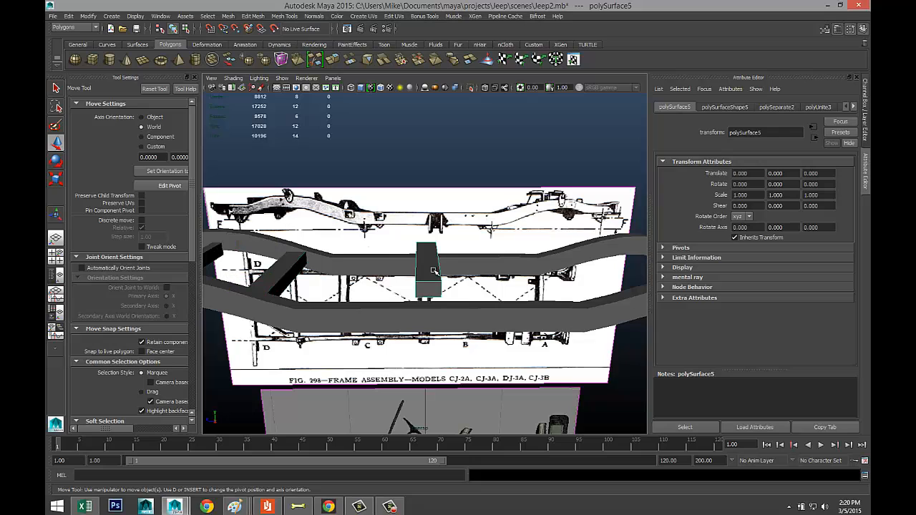
click(91, 18)
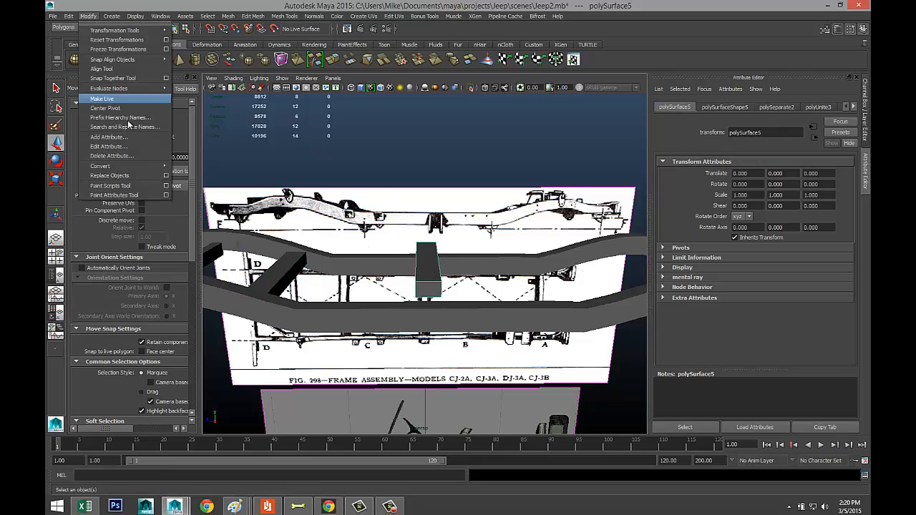
click(126, 117)
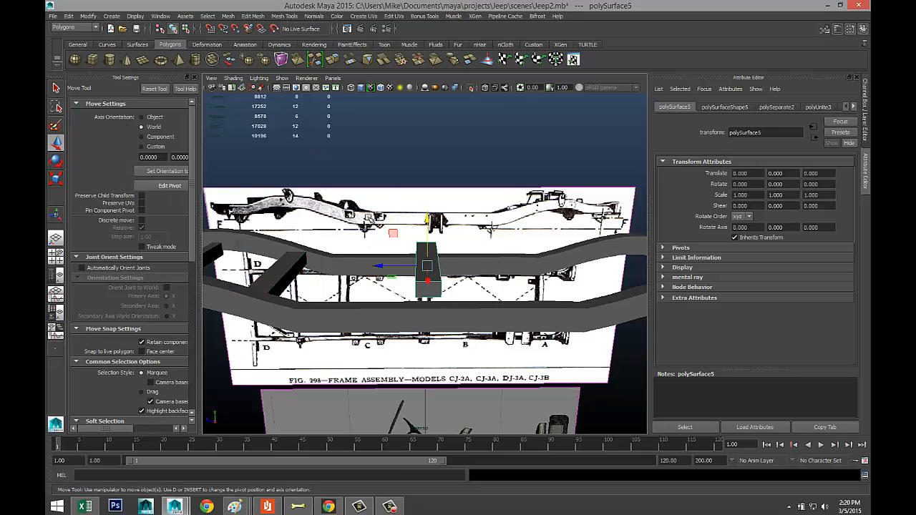
drag(428, 220, 429, 243)
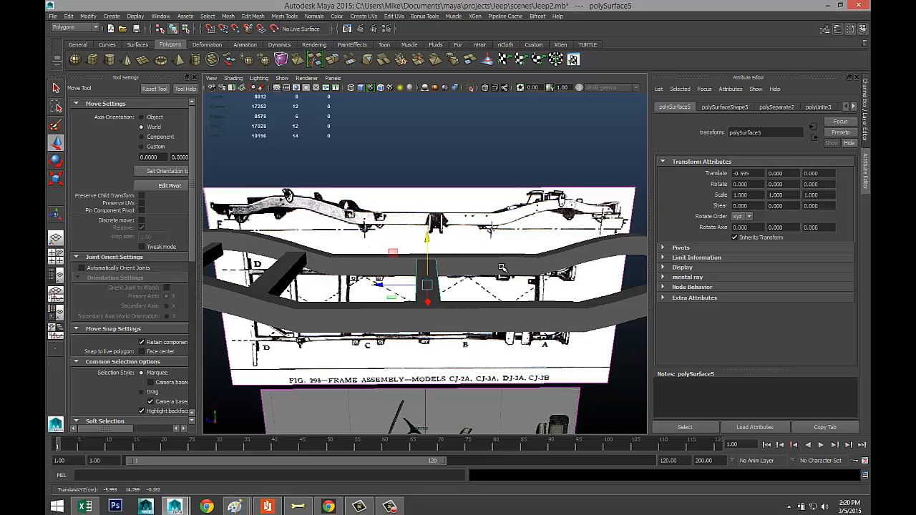
Step: Duplicate the middle crossmember and move the copy to Translate Z -6.185, toward the blueprint's crossmember at the end opposite the V-shaped brace
scroll(502, 268, down, 3)
alt+drag(581, 292, 473, 341)
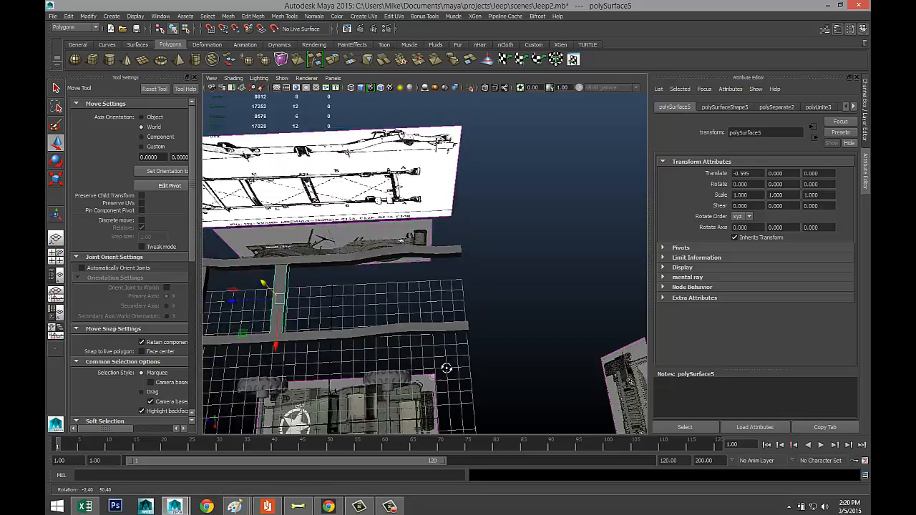
scroll(451, 367, down, 3)
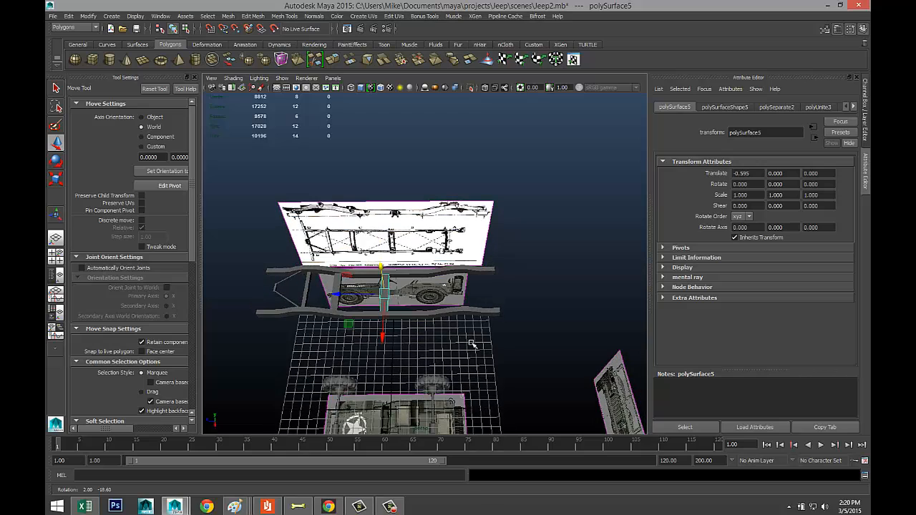
key(ctrl+d)
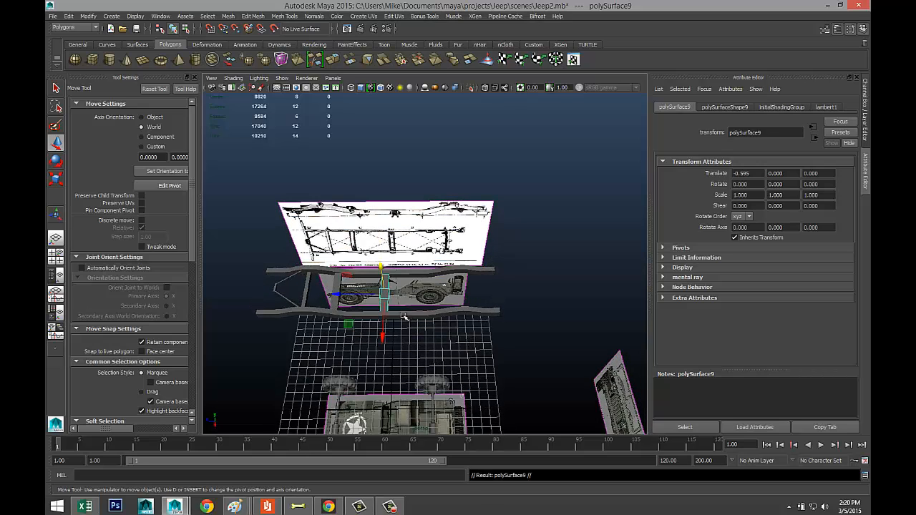
drag(338, 294, 331, 332)
key(space)
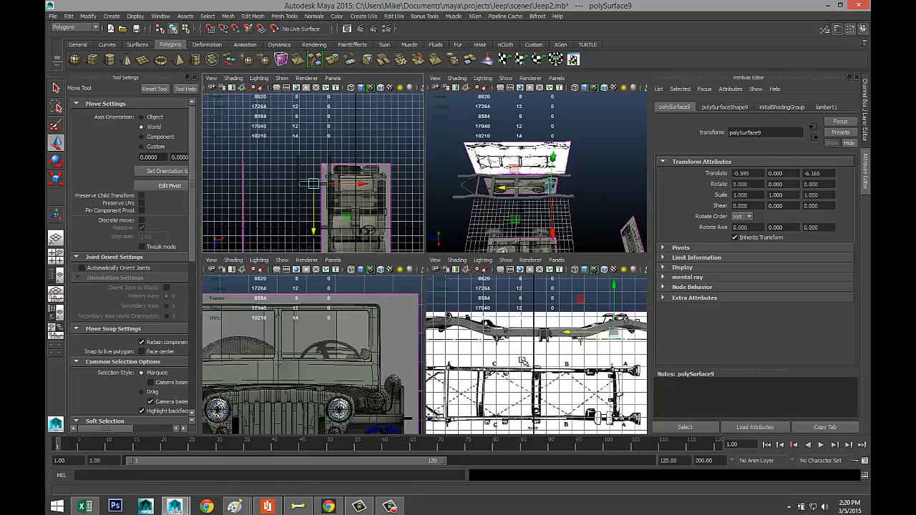
key(space)
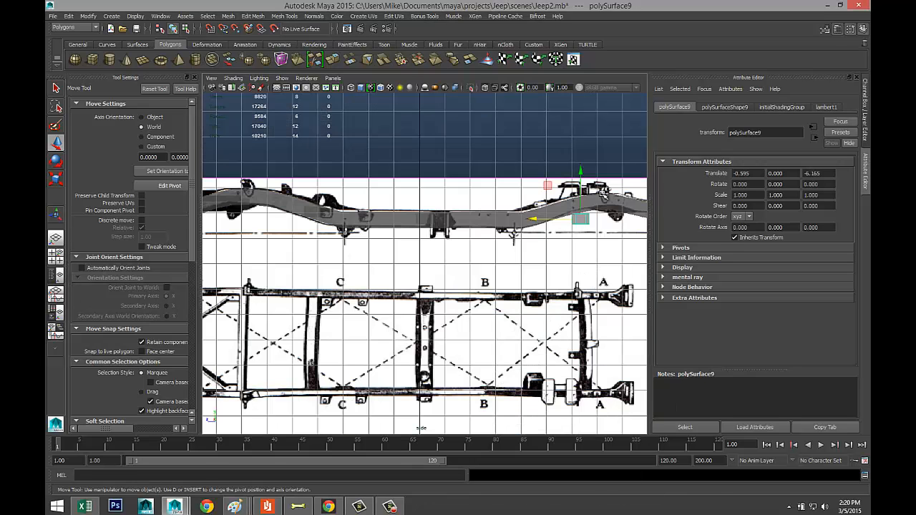
drag(540, 216, 538, 220)
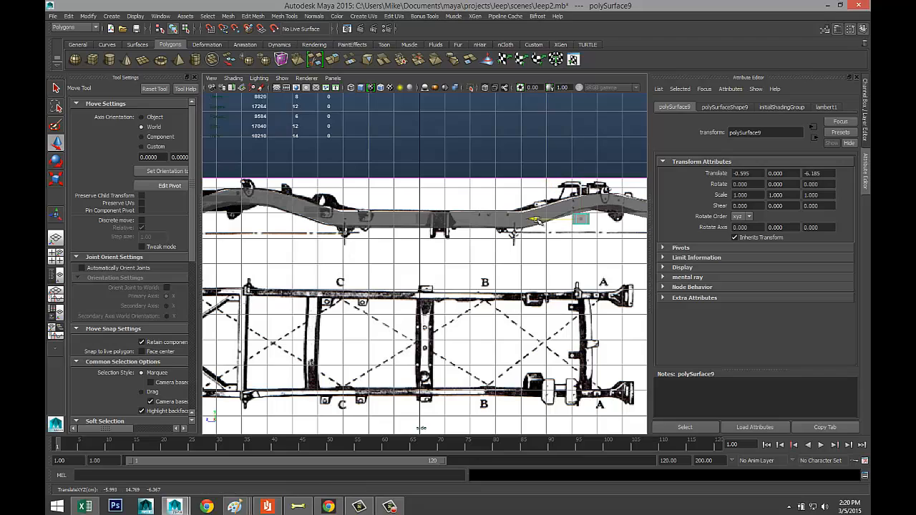
Step: Raise the duplicated crossmember between the side rails to Translate X 0.024 and Translate Z -6.359
drag(585, 171, 581, 156)
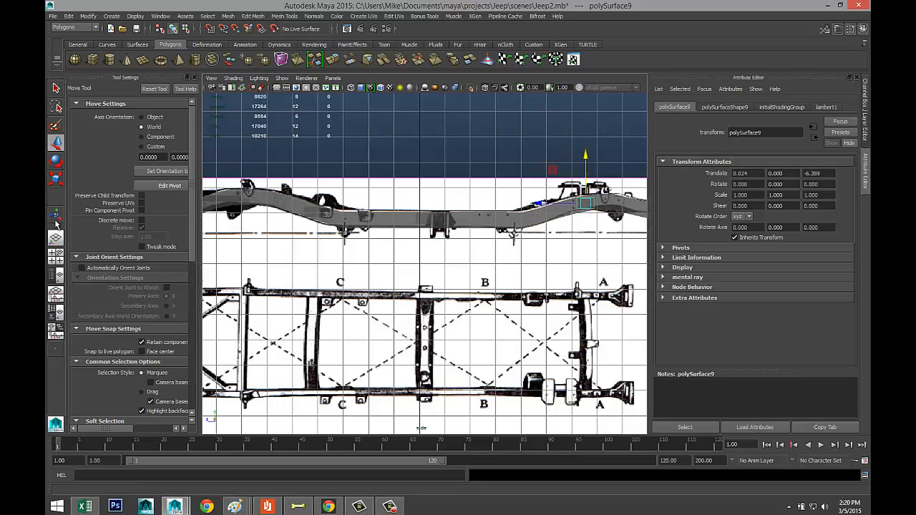
key(space)
key(space)
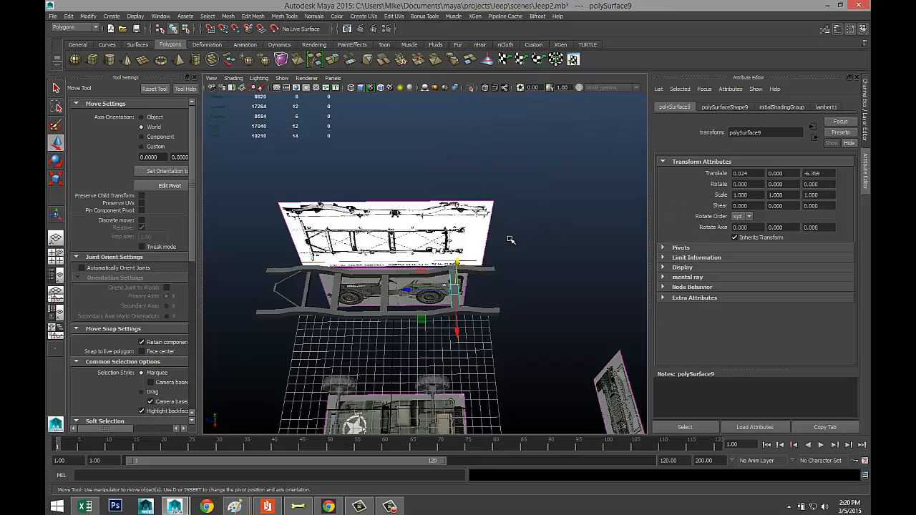
Step: In the perspective view, select the whole frame, lower it to Translate X -14.958 and shift it over the jeep to Translate Y -6.490
scroll(509, 242, up, 3)
alt+drag(484, 265, 588, 256)
alt+right_drag(589, 257, 516, 265)
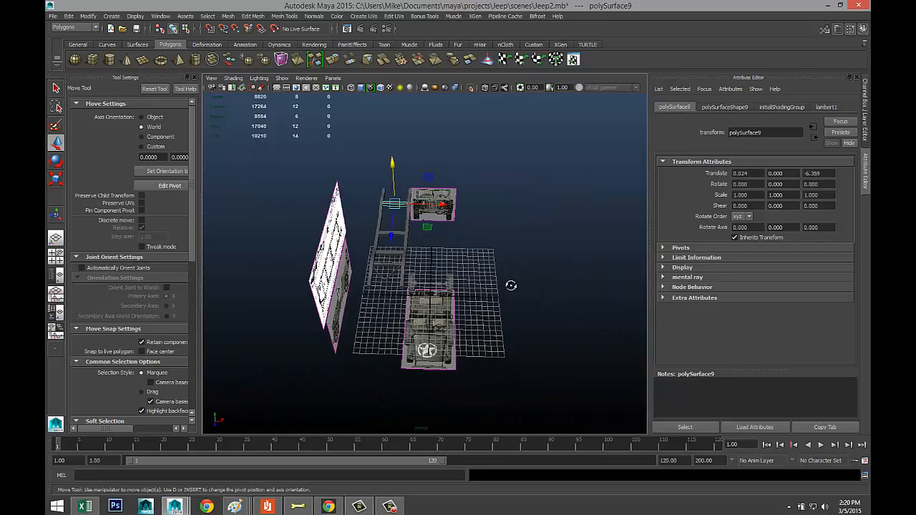
alt+drag(511, 287, 398, 301)
drag(352, 190, 540, 251)
drag(443, 169, 454, 241)
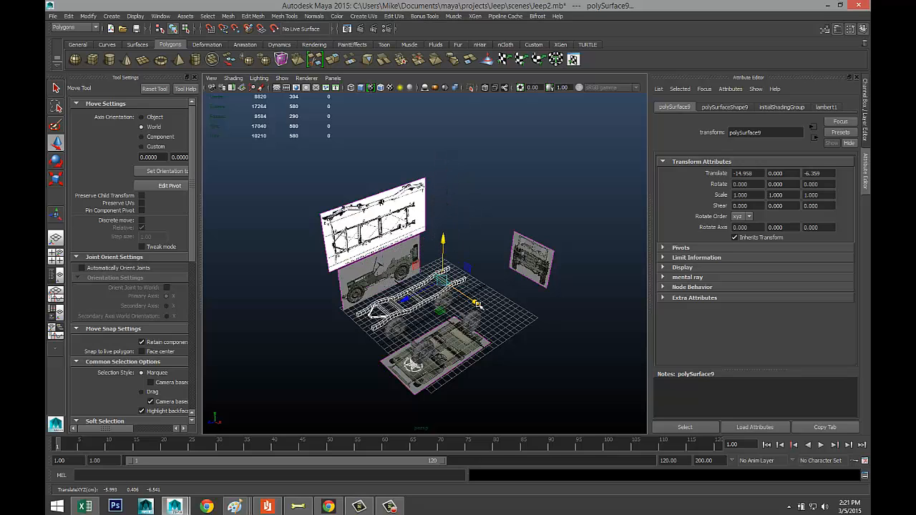
drag(476, 305, 504, 326)
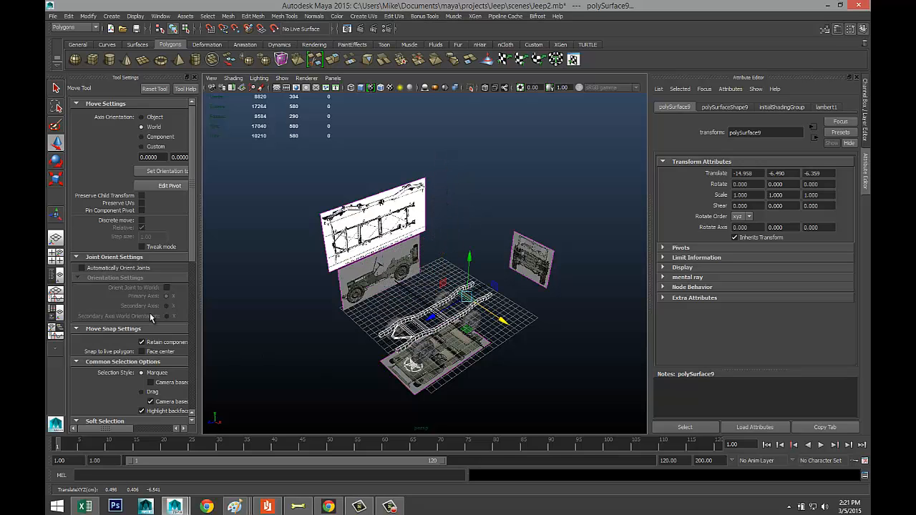
Step: In the front view, shift the selected frame sideways to Translate Y -5.871 to line it up with the jeep's centre
click(57, 258)
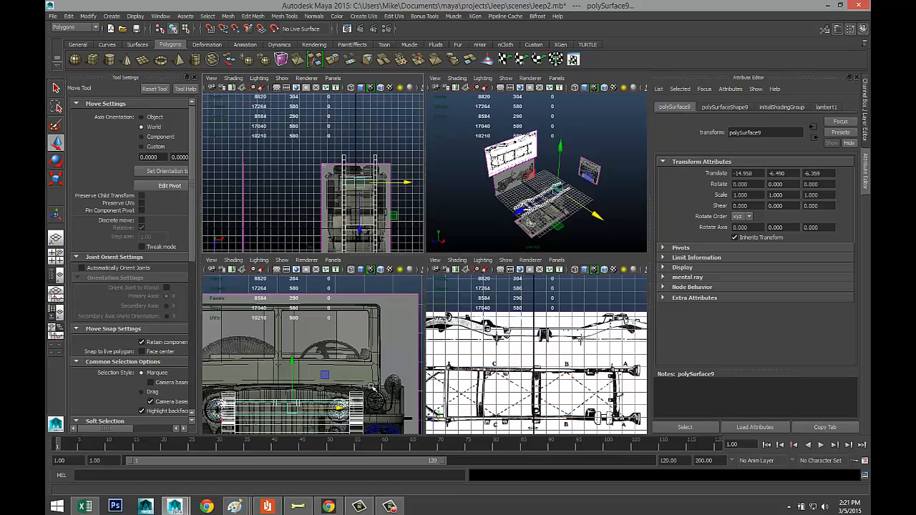
key(space)
scroll(426, 374, up, 4)
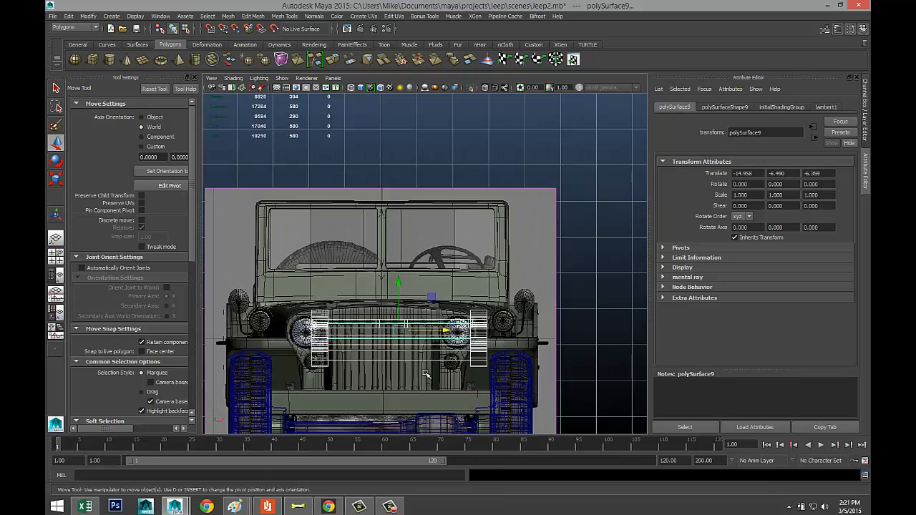
scroll(424, 377, down, 3)
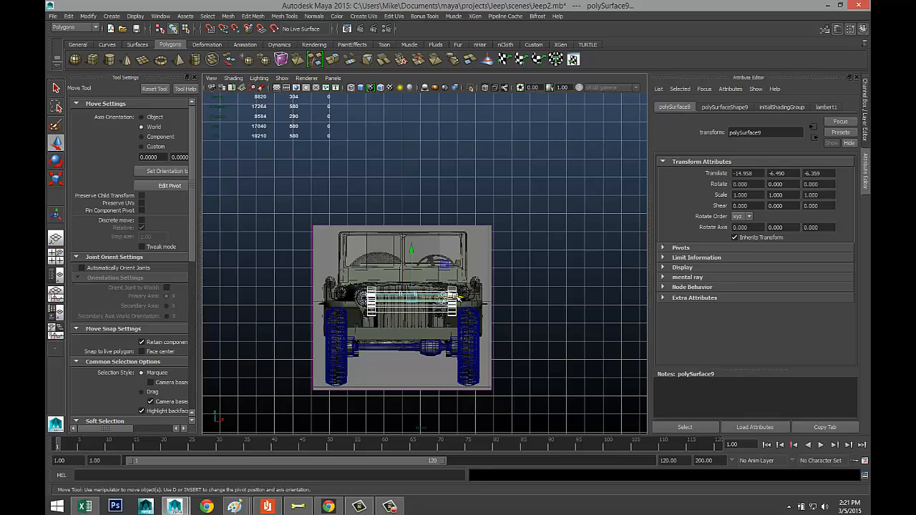
drag(455, 296, 448, 298)
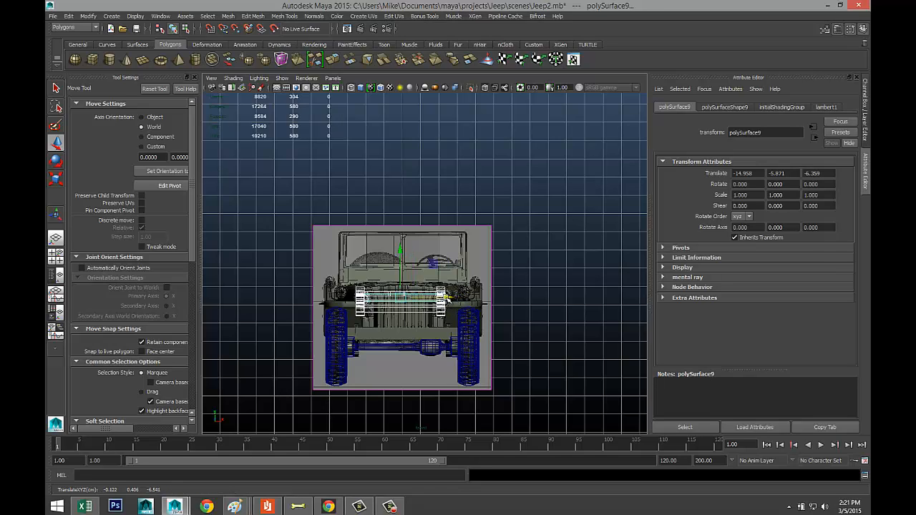
scroll(458, 349, up, 5)
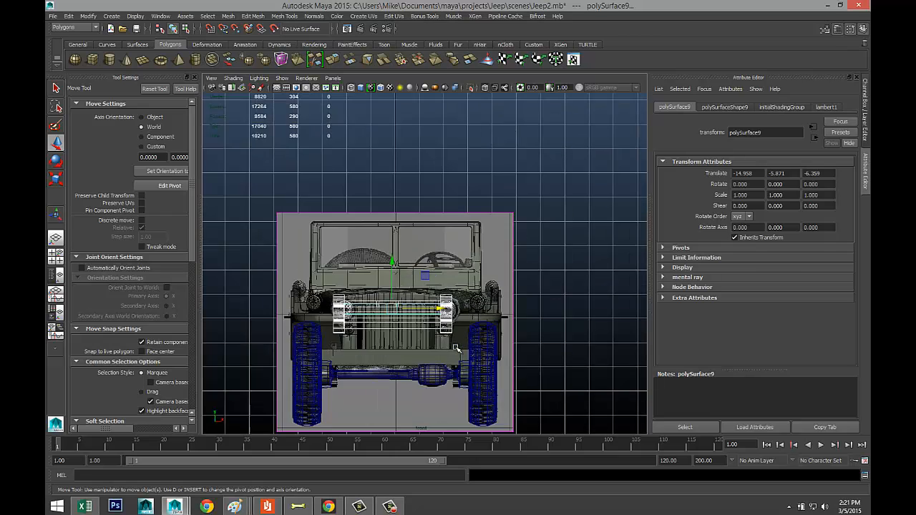
scroll(455, 348, down, 6)
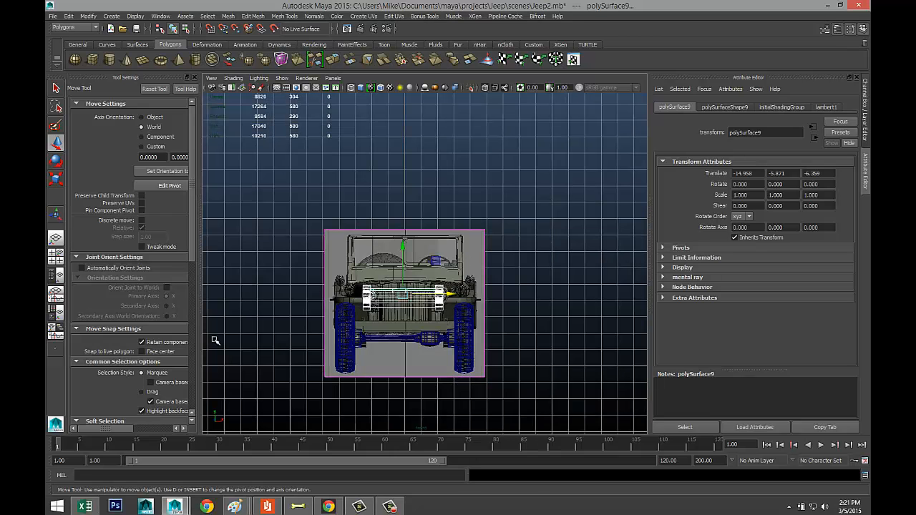
Step: Examine the frame's placement against the jeep reference images and wheels in the perspective view
click(63, 259)
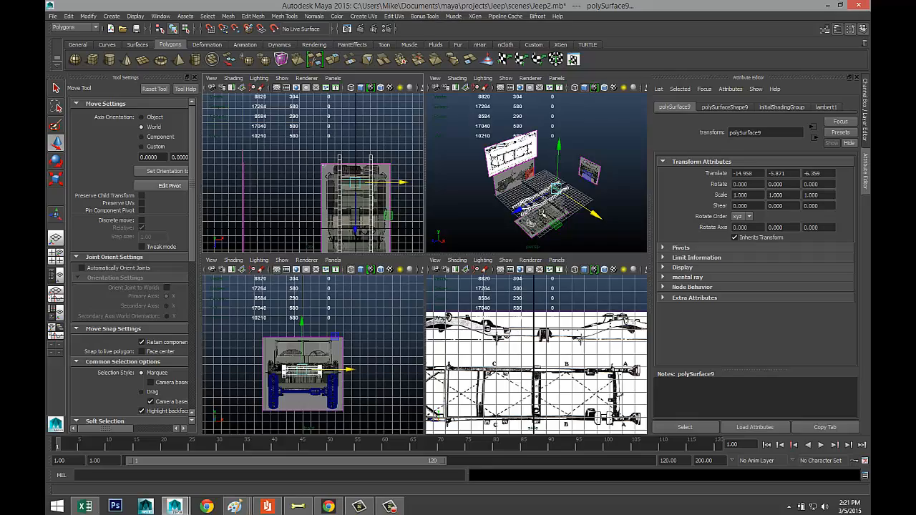
key(space)
scroll(427, 313, up, 4)
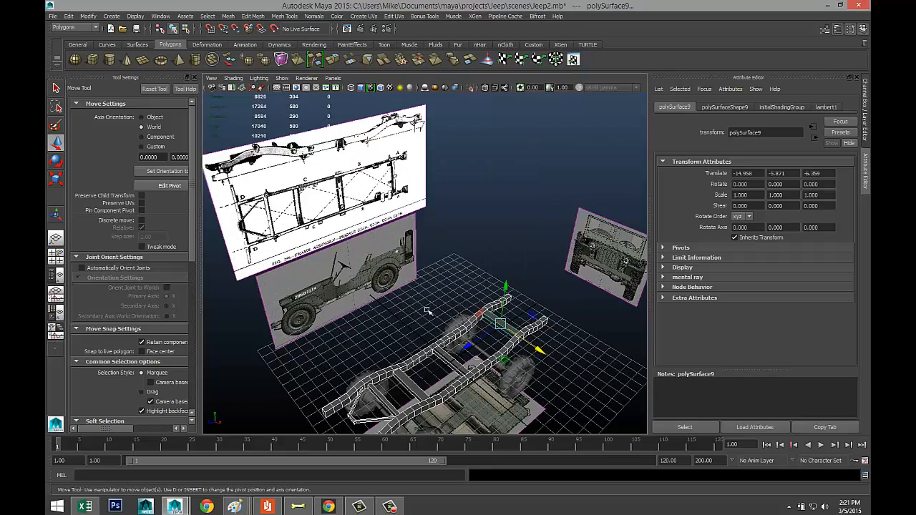
alt+drag(400, 307, 462, 290)
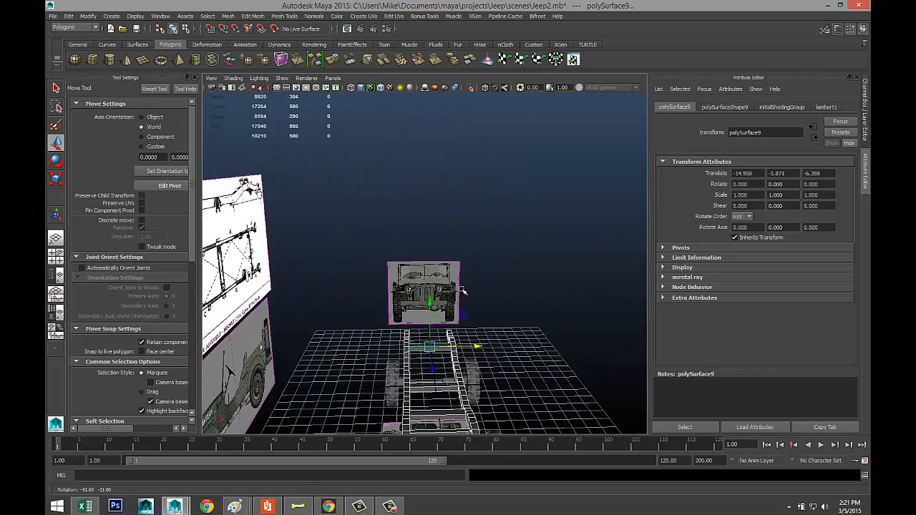
key(f)
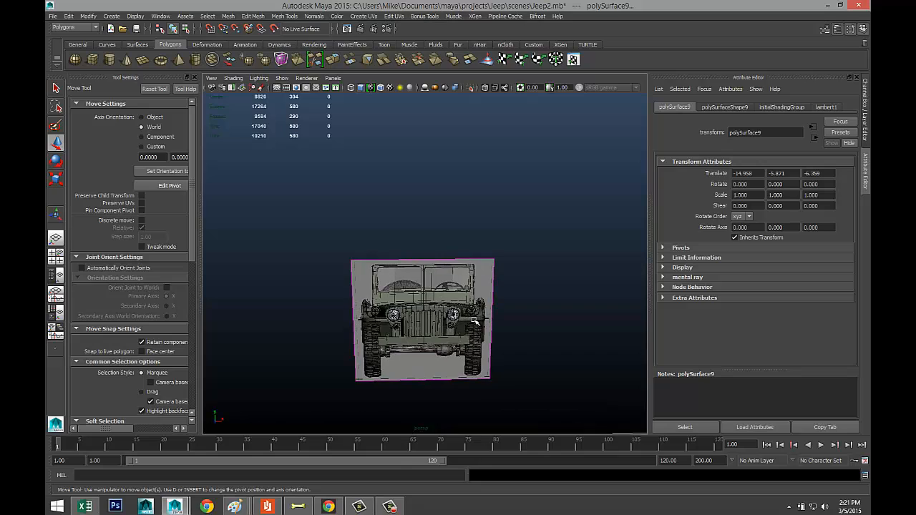
key(a)
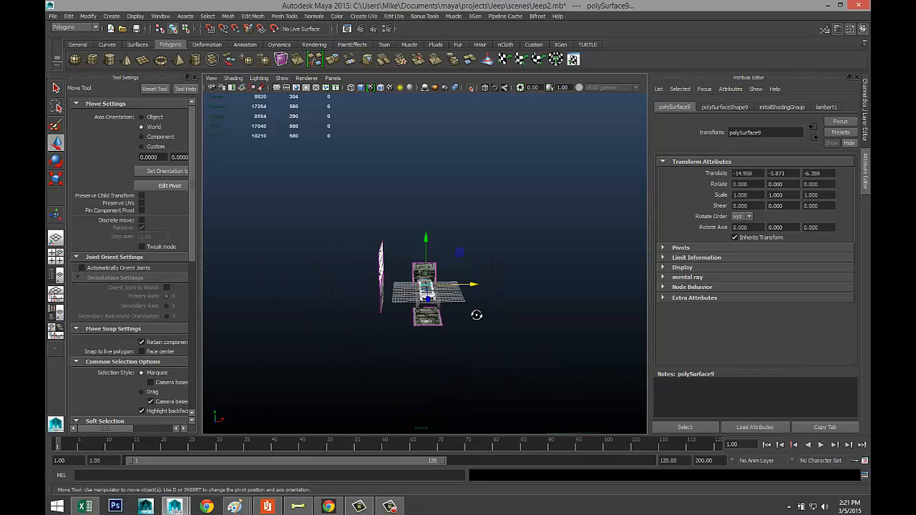
key(f)
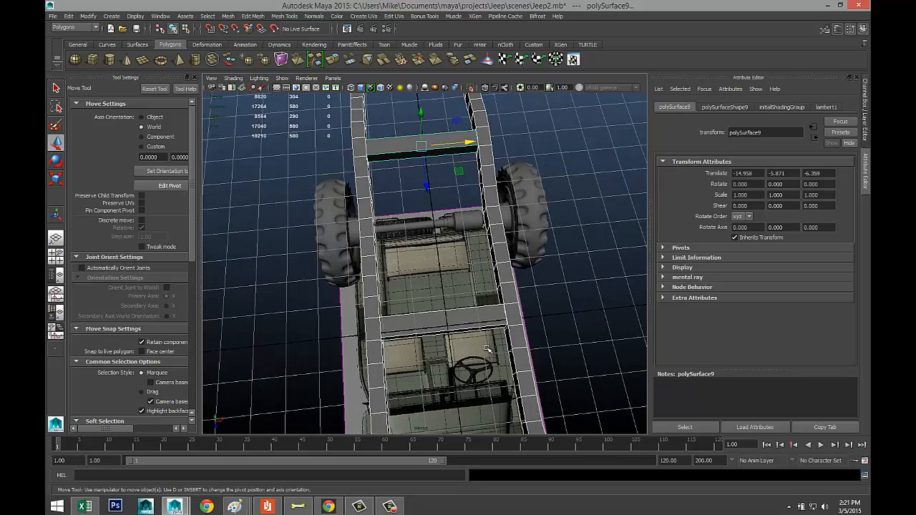
key(a)
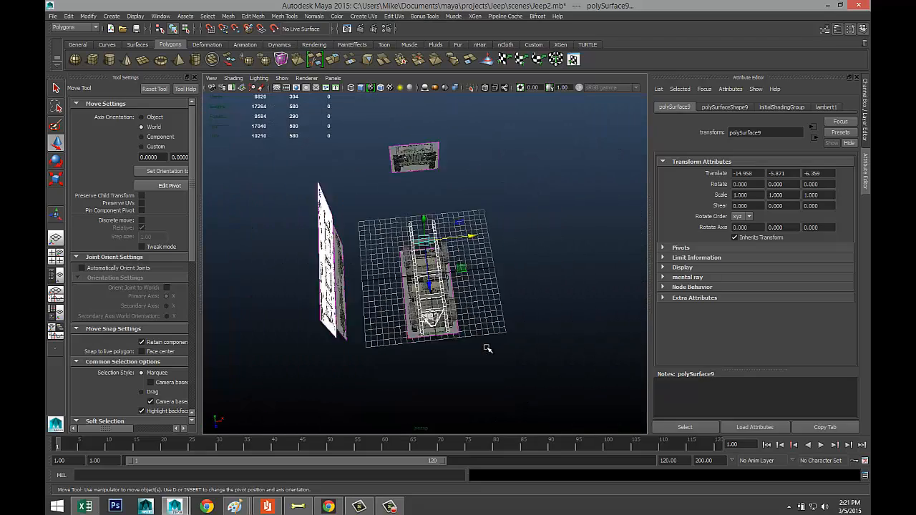
Step: In the front view, lower the frame to Translate X -16.362 and shift it sideways to Translate Y -5.537
click(56, 256)
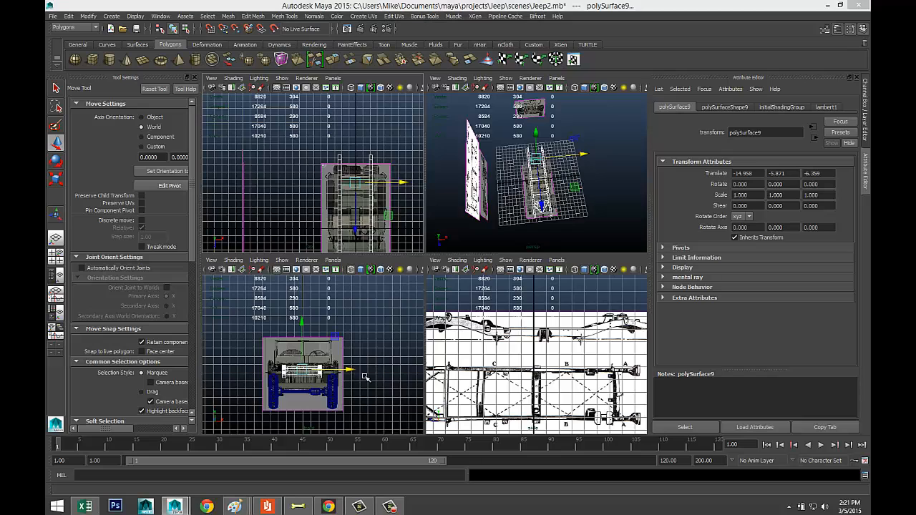
key(space)
scroll(412, 369, up, 5)
scroll(387, 335, down, 5)
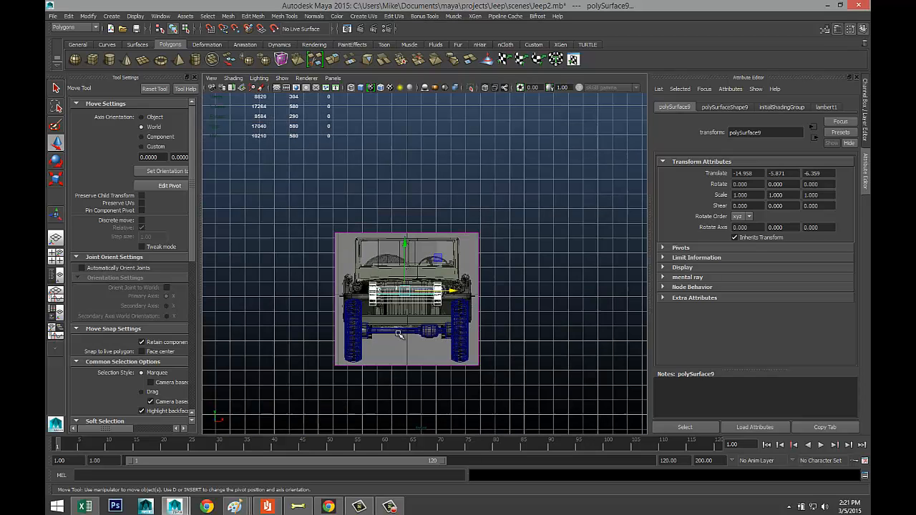
drag(405, 244, 410, 266)
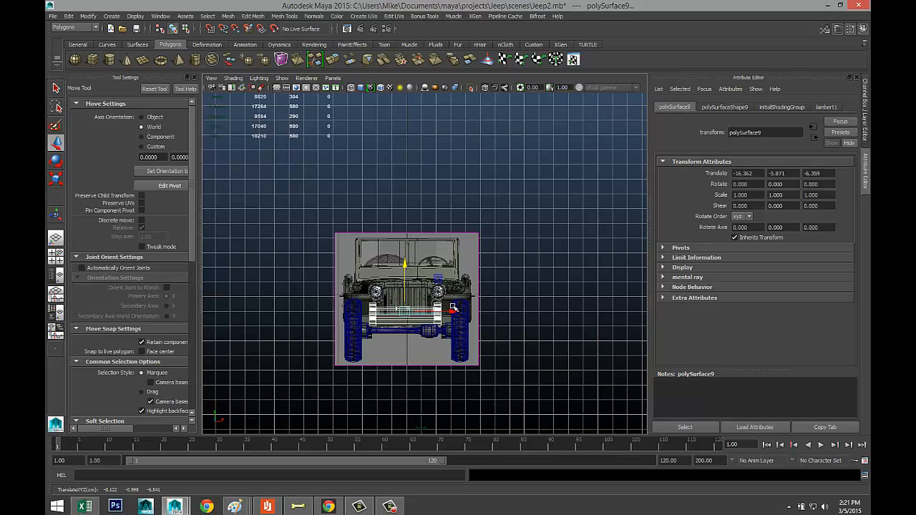
drag(455, 313, 453, 313)
key(ctrl+z)
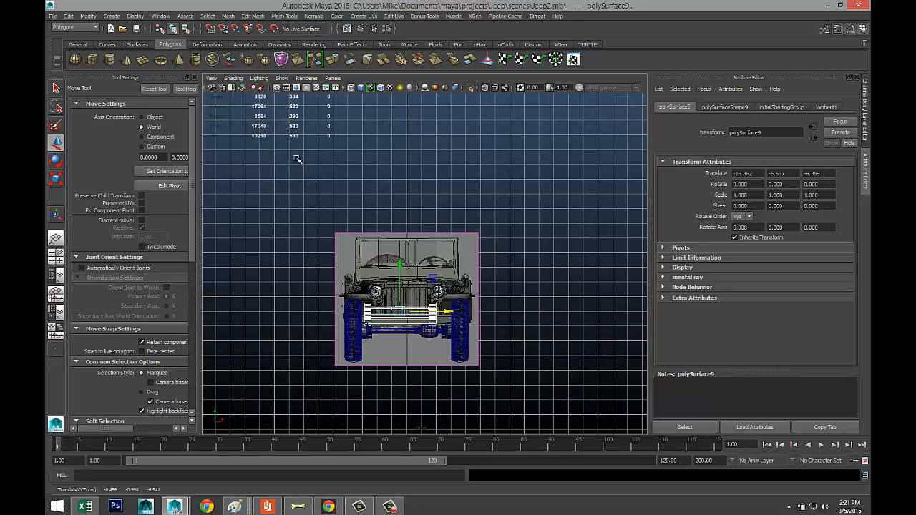
Step: Try to separate the selected frame meshes, and clear the selection
click(227, 15)
click(252, 73)
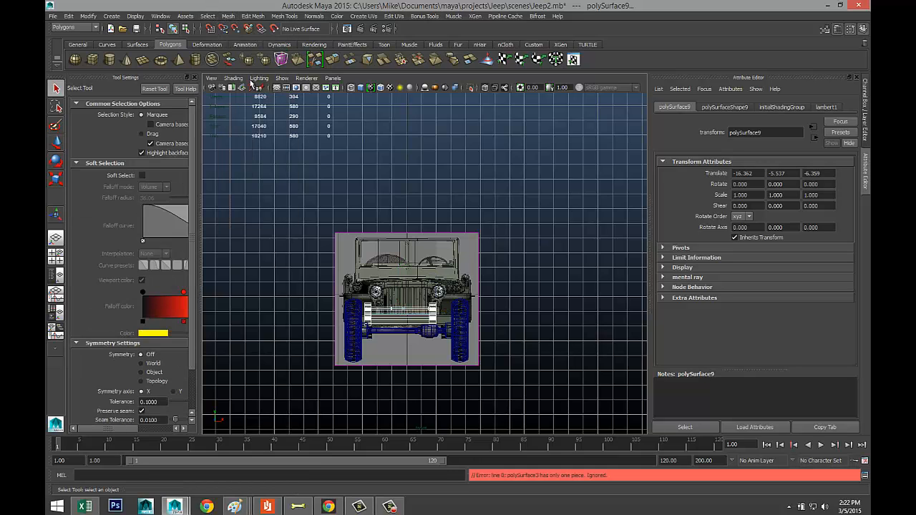
click(589, 333)
Step: Center the pivot of the side rail beside the axle differential and move the rail outward to Translate Y -6.312
click(428, 324)
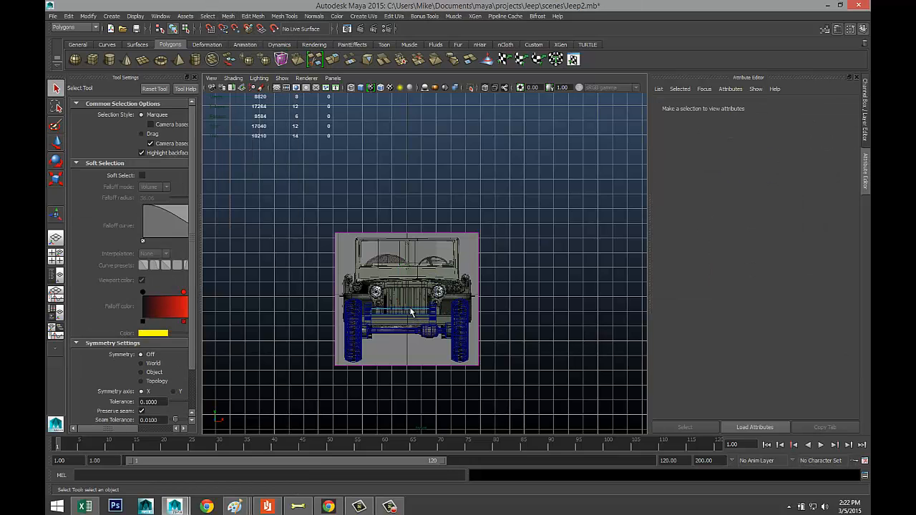
click(432, 317)
scroll(456, 347, up, 3)
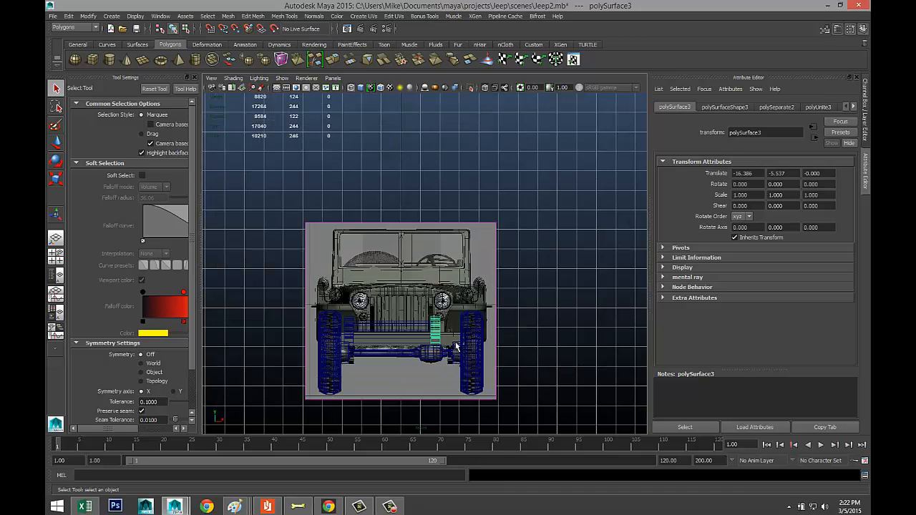
key(w)
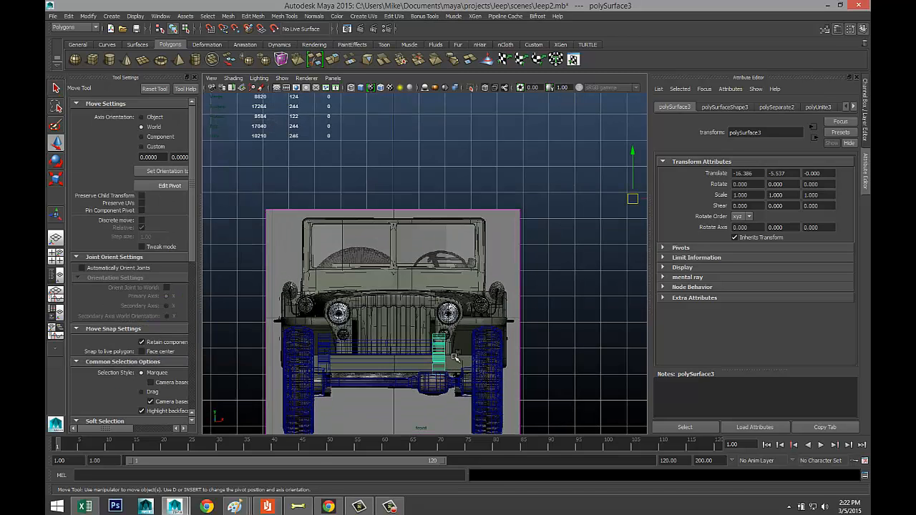
click(88, 16)
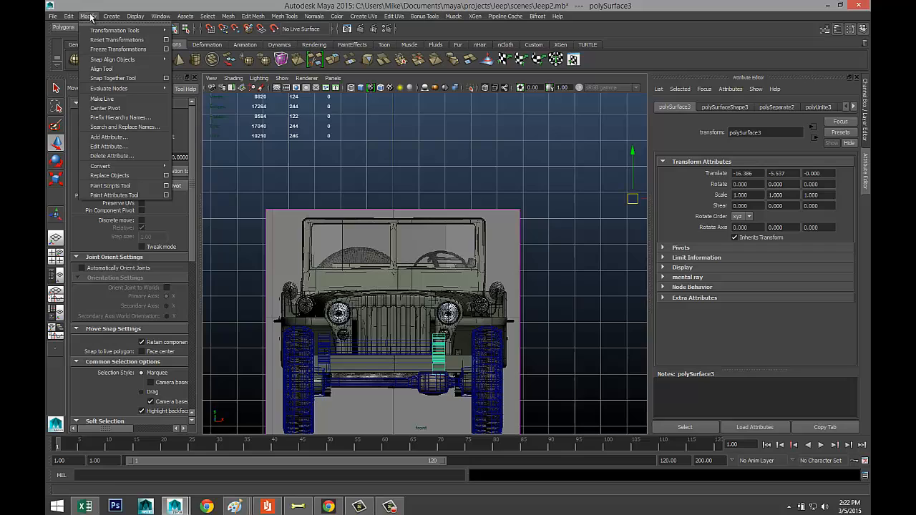
click(107, 108)
drag(486, 355, 505, 361)
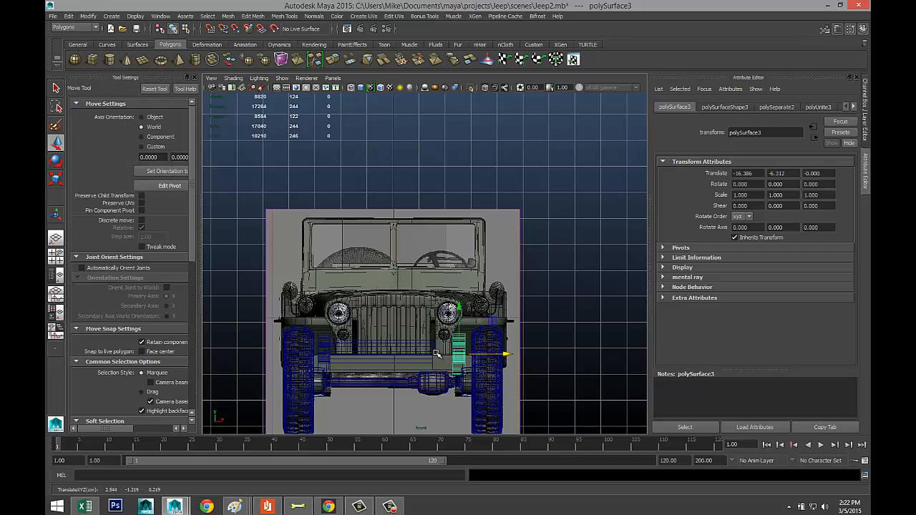
click(422, 368)
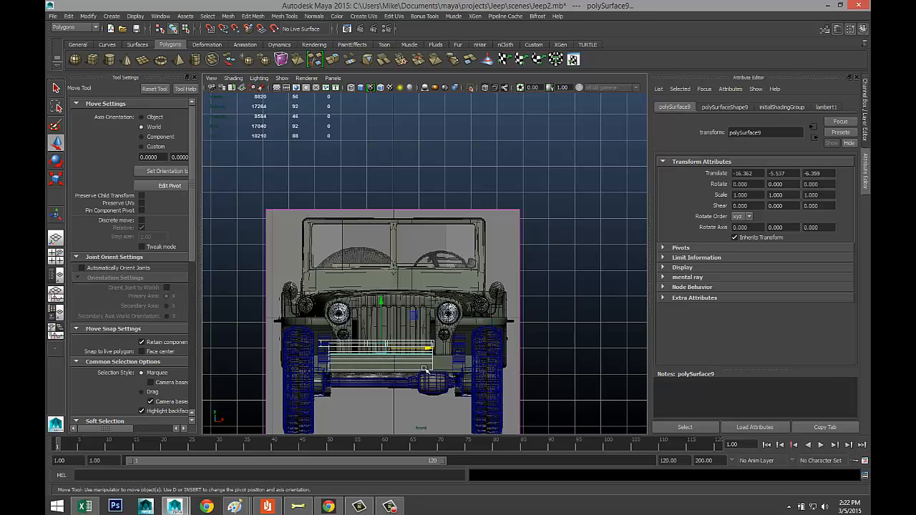
right_drag(432, 363, 392, 286)
drag(424, 332, 449, 387)
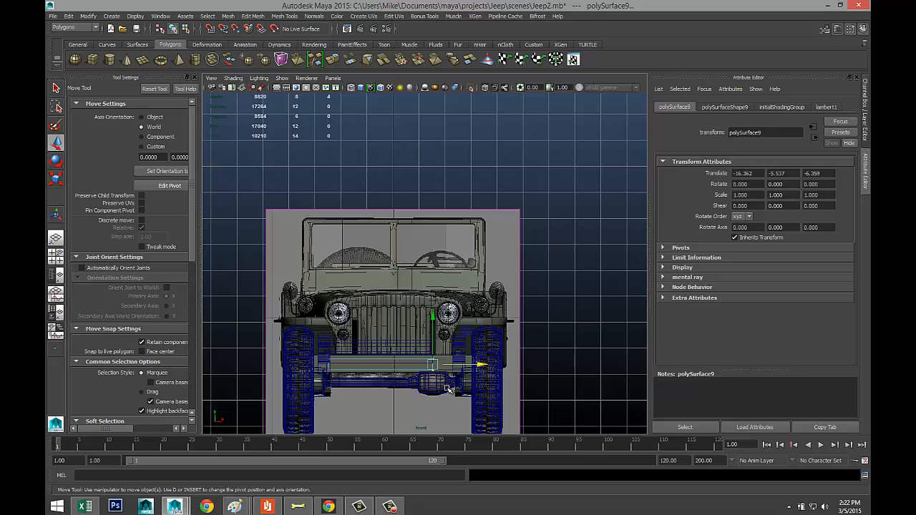
click(404, 361)
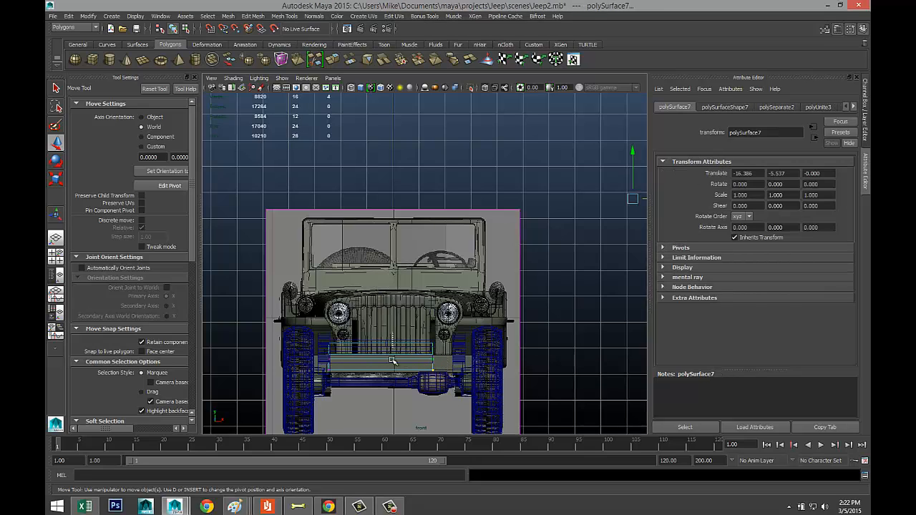
Step: Try to extend the V-shaped front brace by moving its end vertices outward toward the side rail, checking the fit in perspective
click(392, 360)
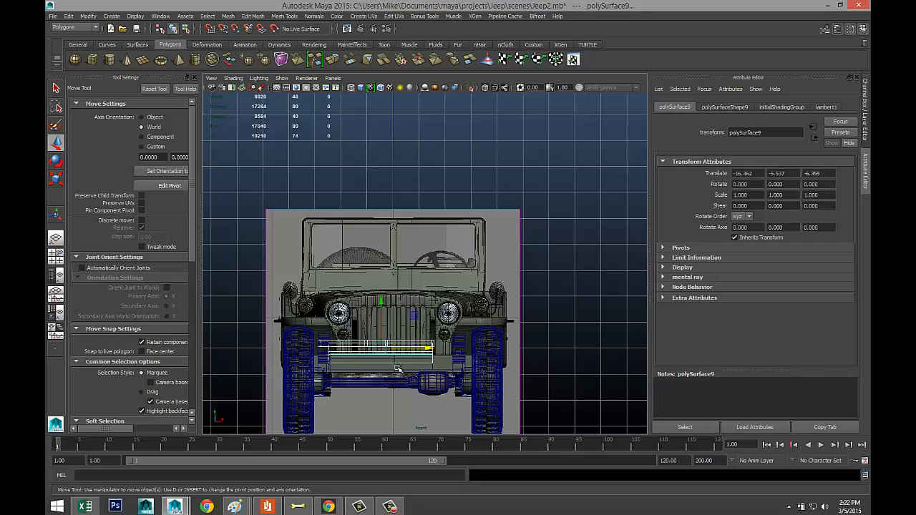
right_drag(409, 342, 369, 282)
drag(427, 334, 446, 369)
drag(479, 344, 495, 346)
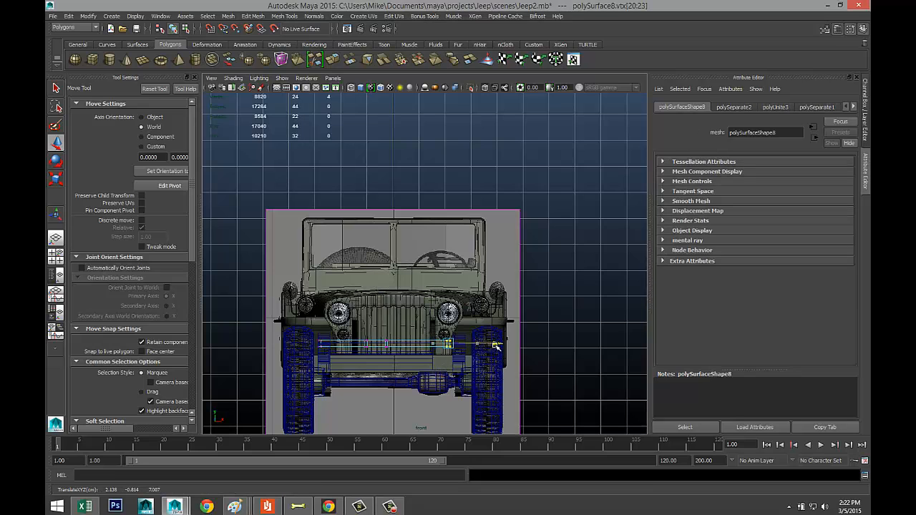
key(f)
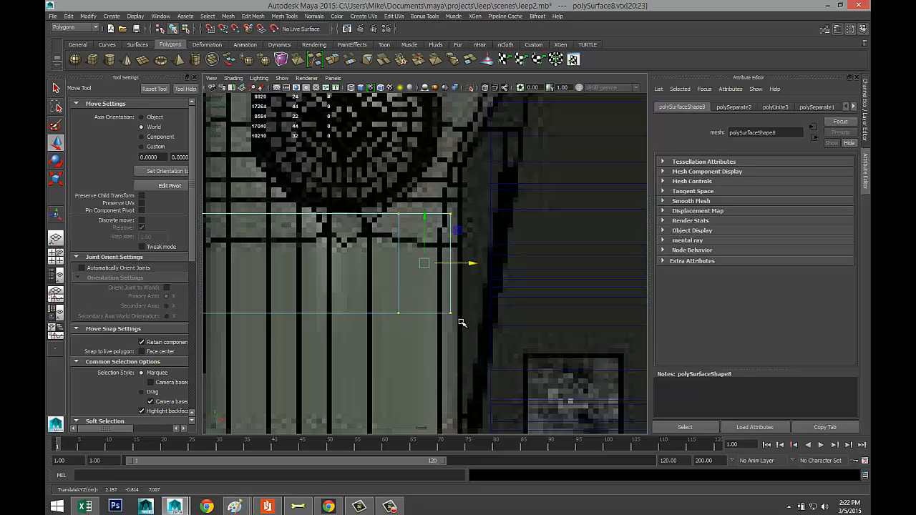
scroll(462, 334, down, 10)
scroll(462, 335, up, 5)
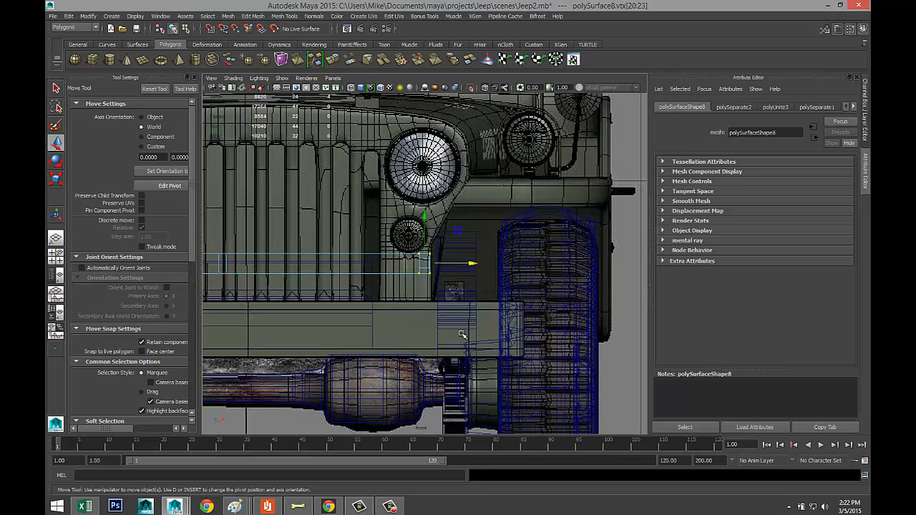
scroll(461, 335, up, 2)
click(61, 257)
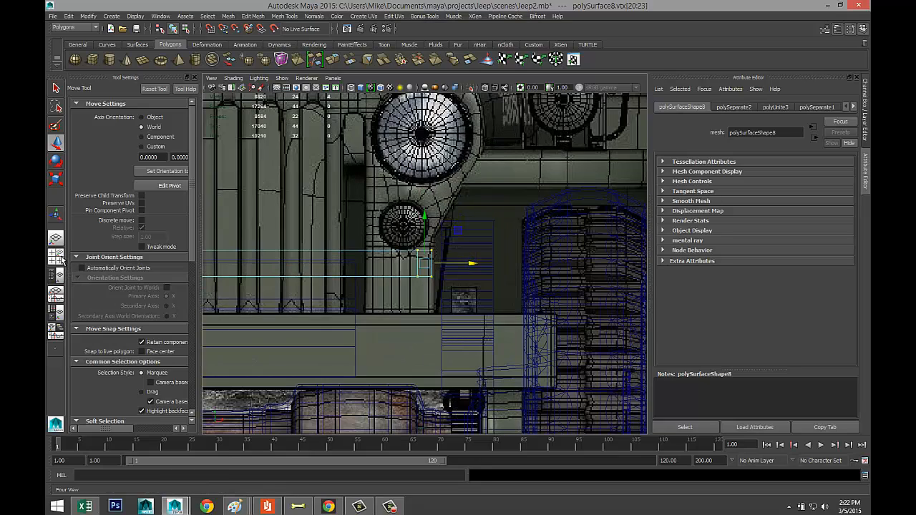
key(space)
key(f)
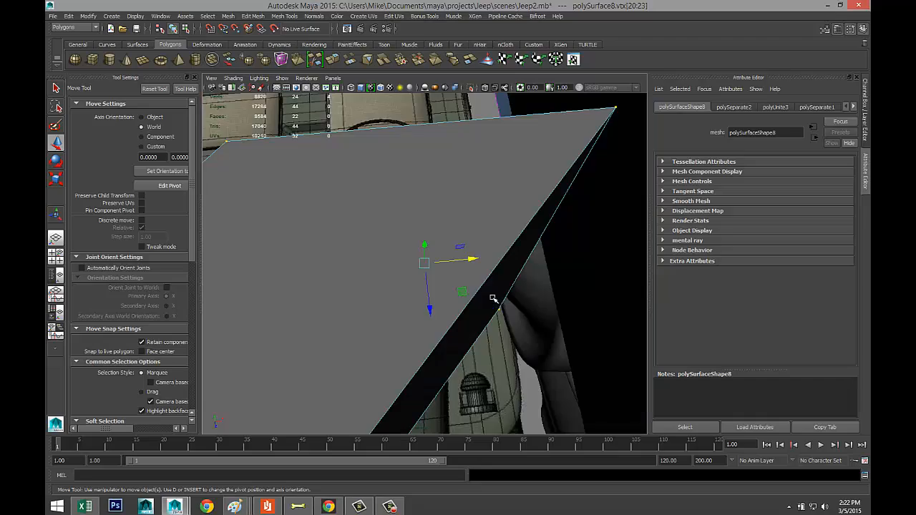
scroll(491, 316, down, 5)
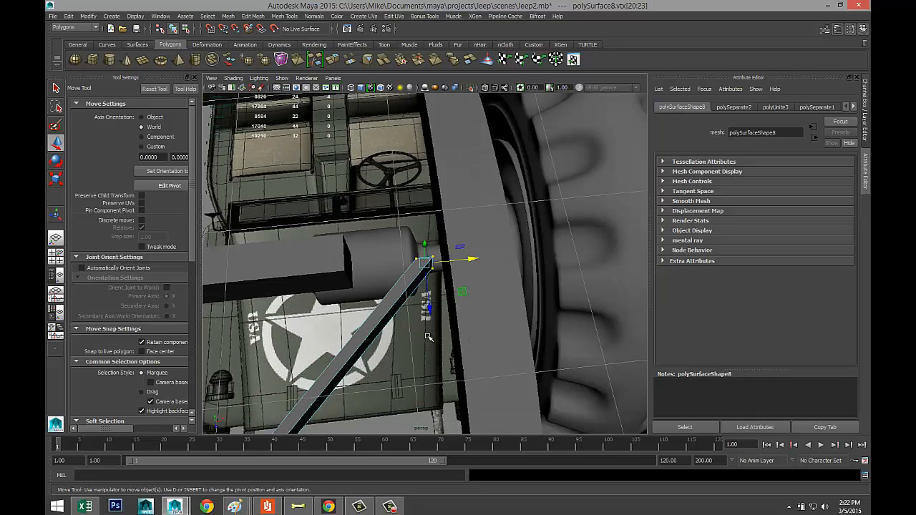
scroll(407, 331, down, 8)
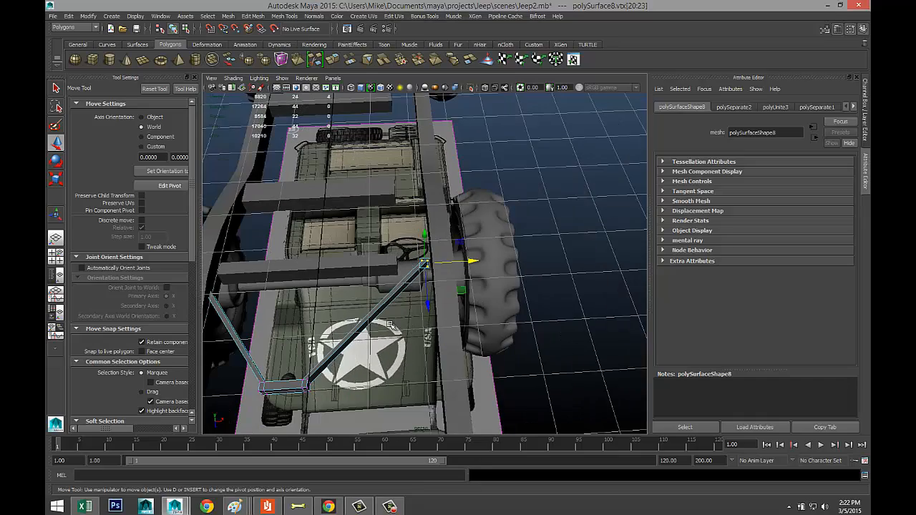
alt+drag(390, 326, 455, 328)
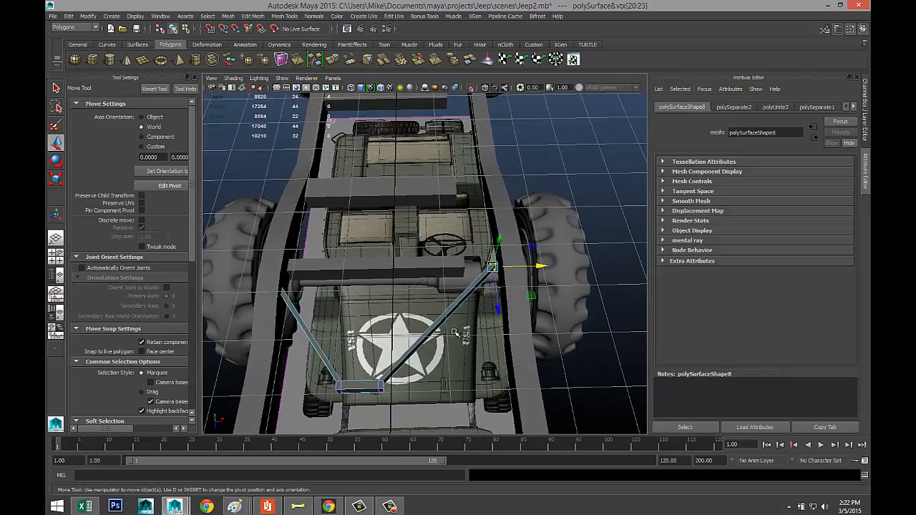
Step: Undo the V-shaped brace's vertex move and the preceding selection changes
key(ctrl+z)
key(ctrl+z)
key(ctrl+z)
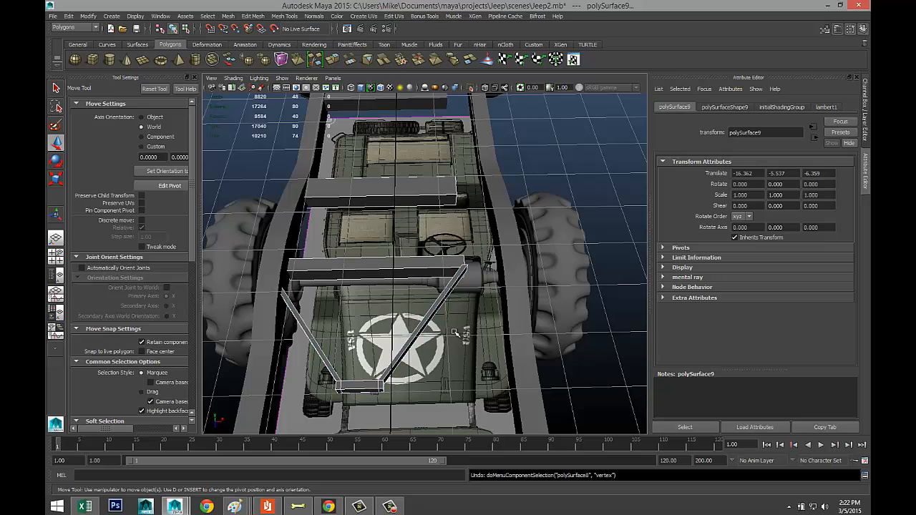
key(ctrl+z)
key(ctrl+z)
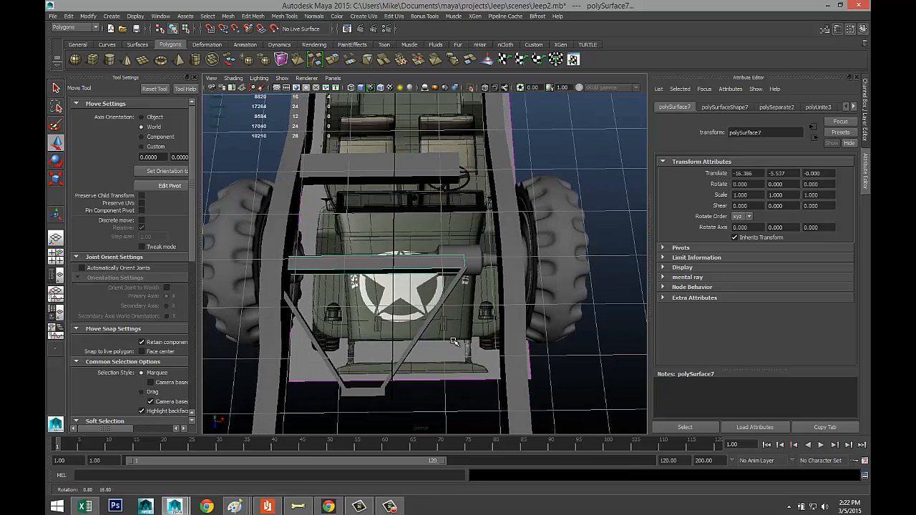
Step: Select the three crossmembers between the side rails and combine them into one mesh
click(409, 353)
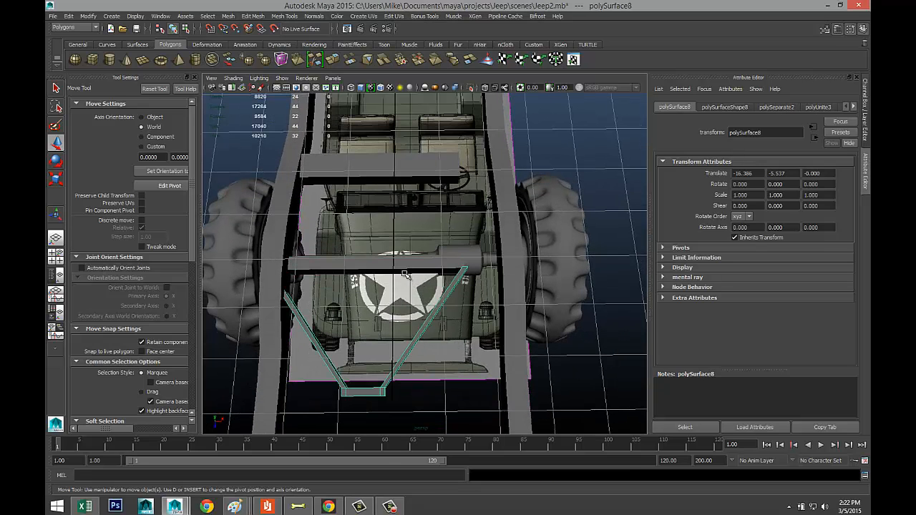
click(432, 172)
alt+middle_drag(476, 176, 487, 347)
shift+click(439, 172)
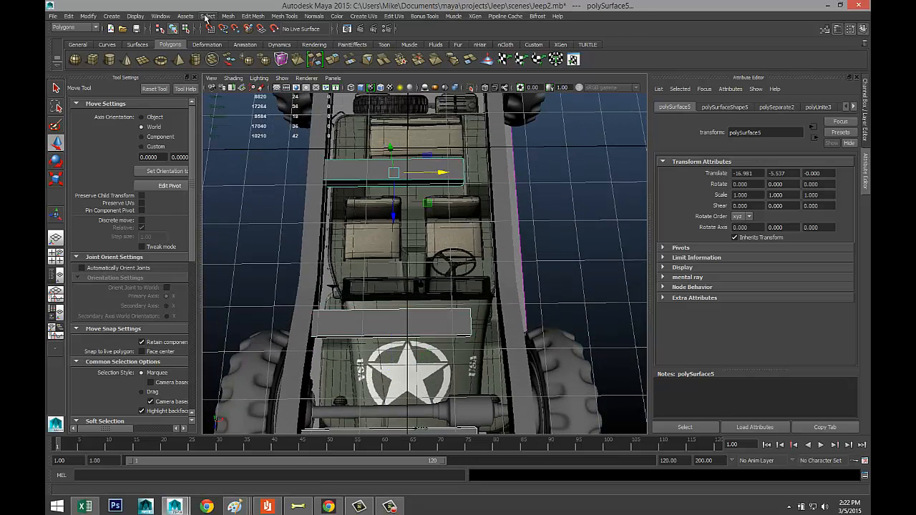
click(227, 16)
click(243, 46)
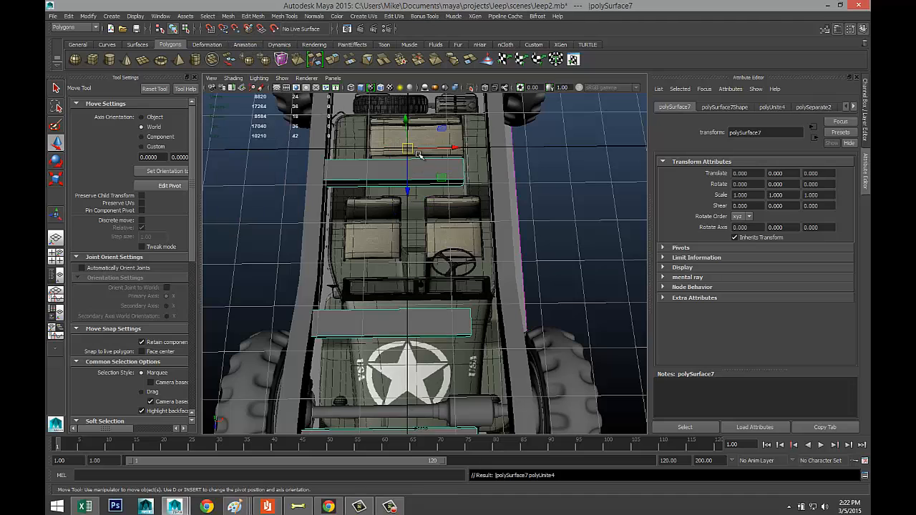
Step: Try to move the end vertices of the combined crossmembers outward, and undo the vertex edits
right_drag(452, 169, 418, 168)
scroll(460, 258, down, 5)
drag(440, 144, 472, 350)
drag(494, 274, 509, 275)
key(ctrl+z)
key(ctrl+z)
key(ctrl+z)
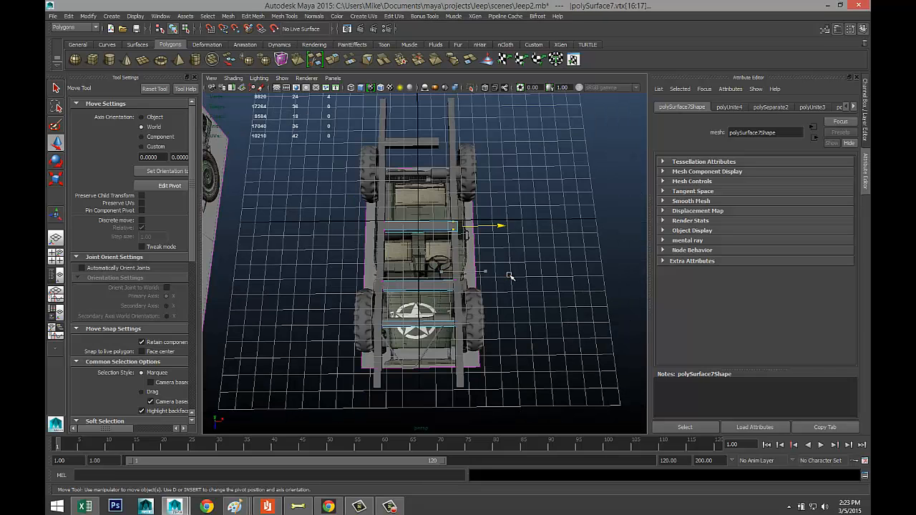
scroll(503, 374, up, 3)
alt+drag(533, 374, 507, 251)
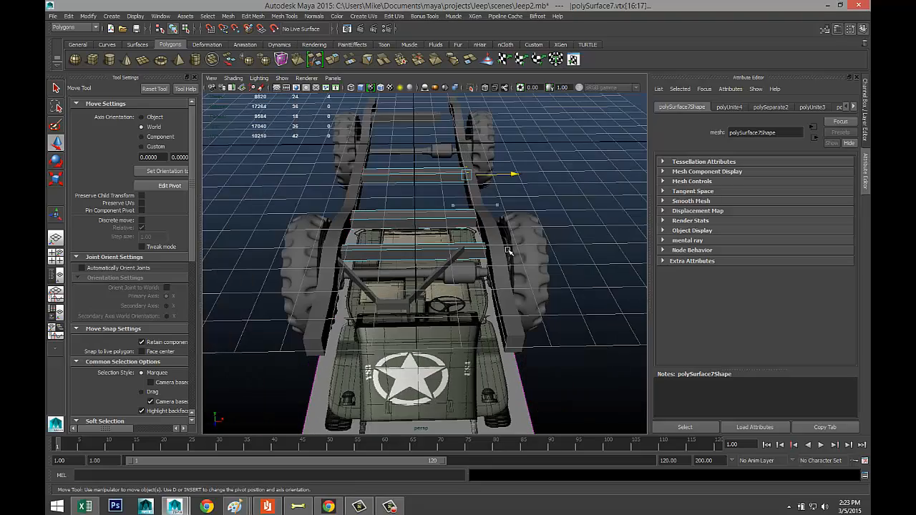
Step: Try to shift the V-shaped front brace sideways, undo the move, and clear the selection
click(395, 305)
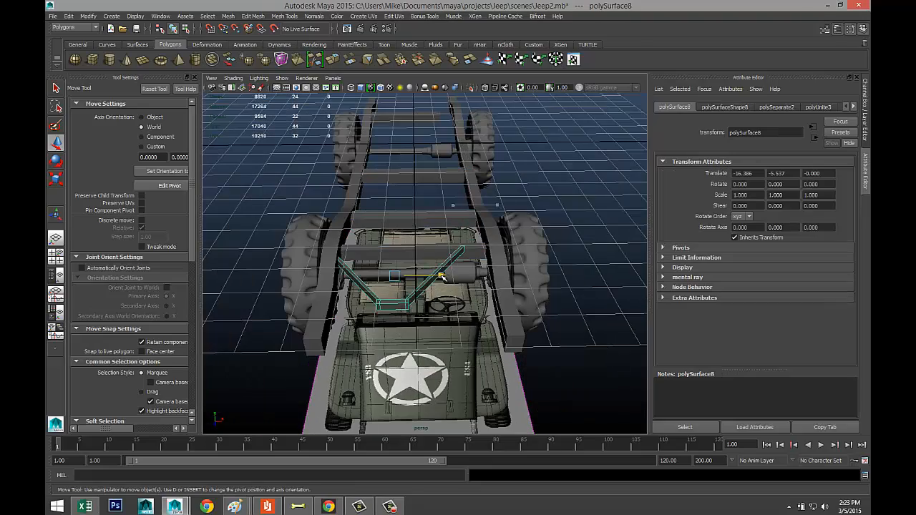
click(441, 276)
key(ctrl+z)
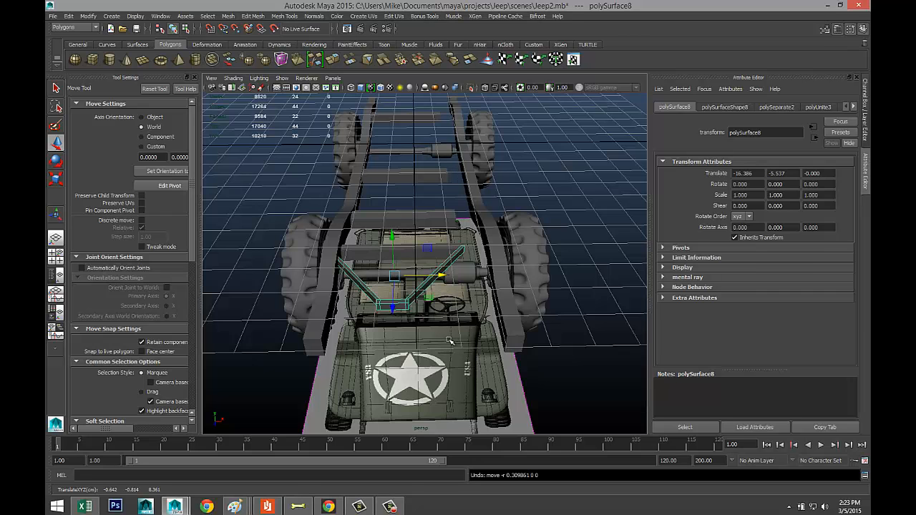
click(555, 186)
alt+drag(537, 236, 536, 273)
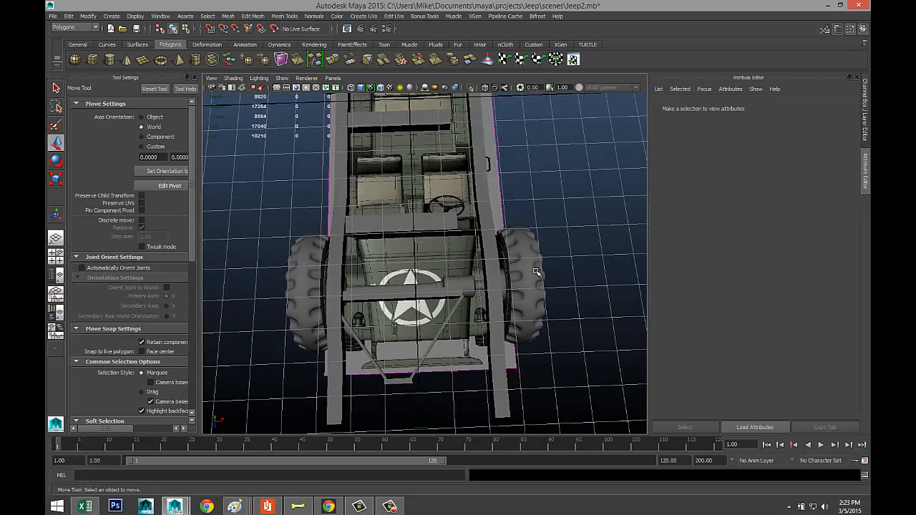
Step: Extend the combined crossmembers to the side rail by moving the short-end vertices of all three outward
click(430, 215)
scroll(458, 199, down, 4)
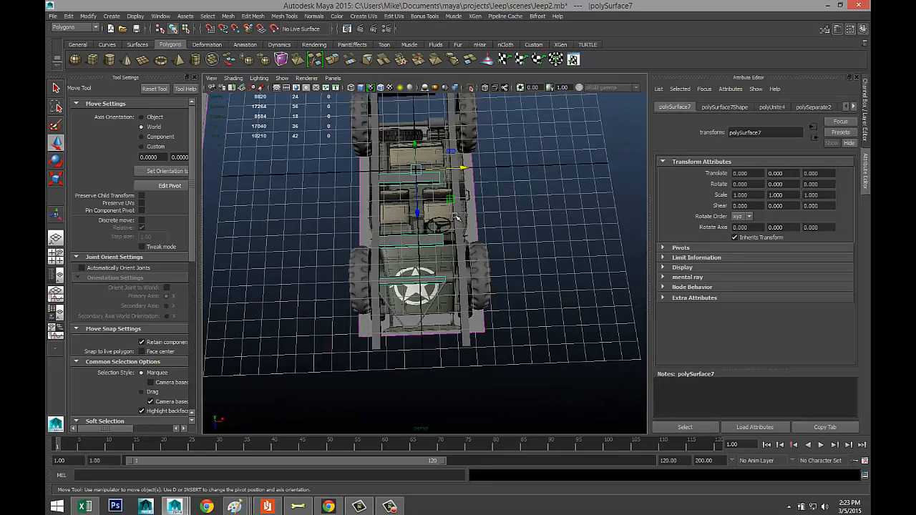
right_drag(438, 188, 413, 188)
drag(429, 163, 453, 192)
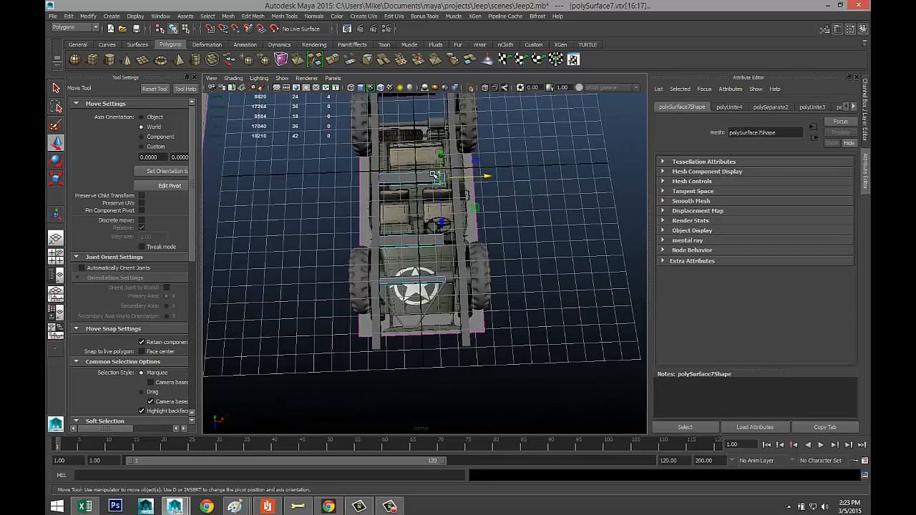
shift+drag(437, 227, 457, 290)
drag(486, 223, 499, 223)
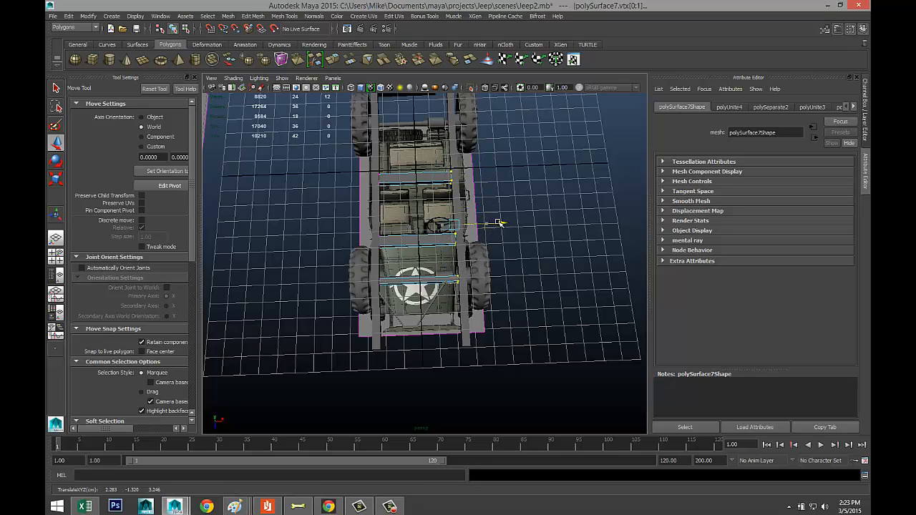
click(544, 223)
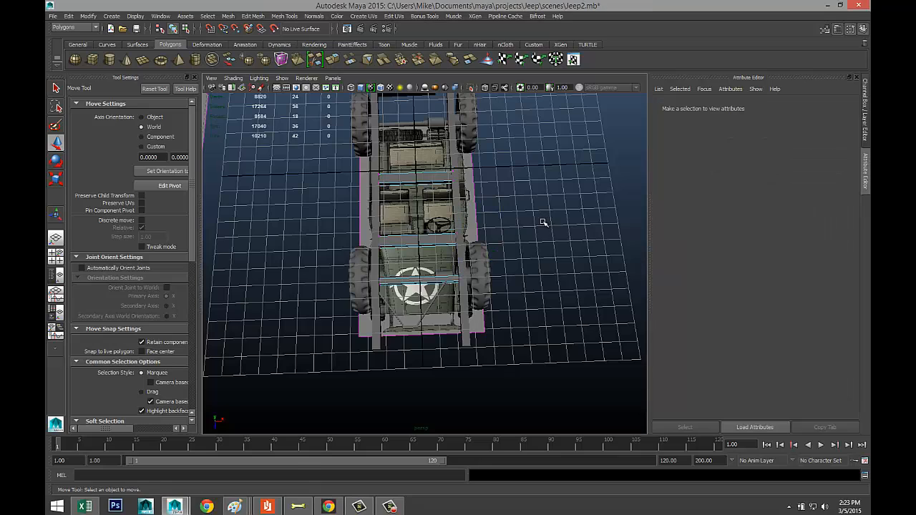
Step: Center the pivot of the V-shaped front brace and shift it sideways to Translate Y -6.134
click(408, 327)
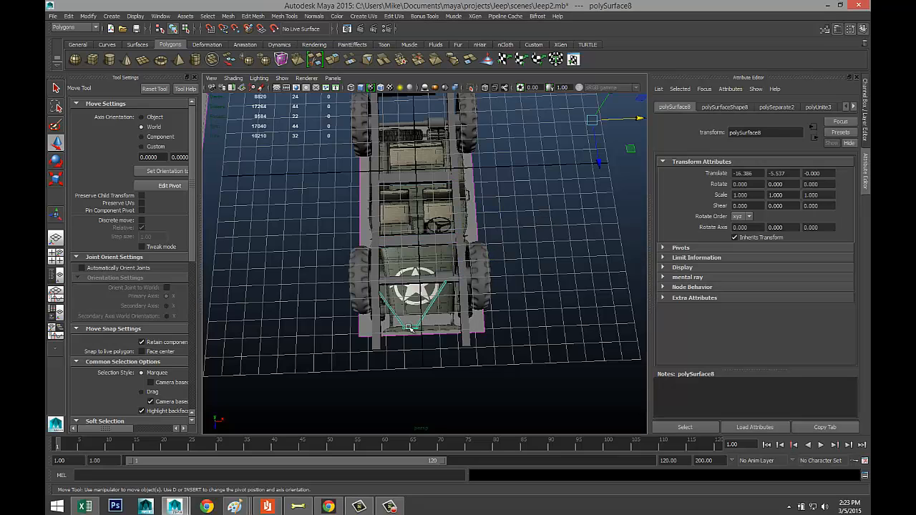
click(88, 16)
click(121, 109)
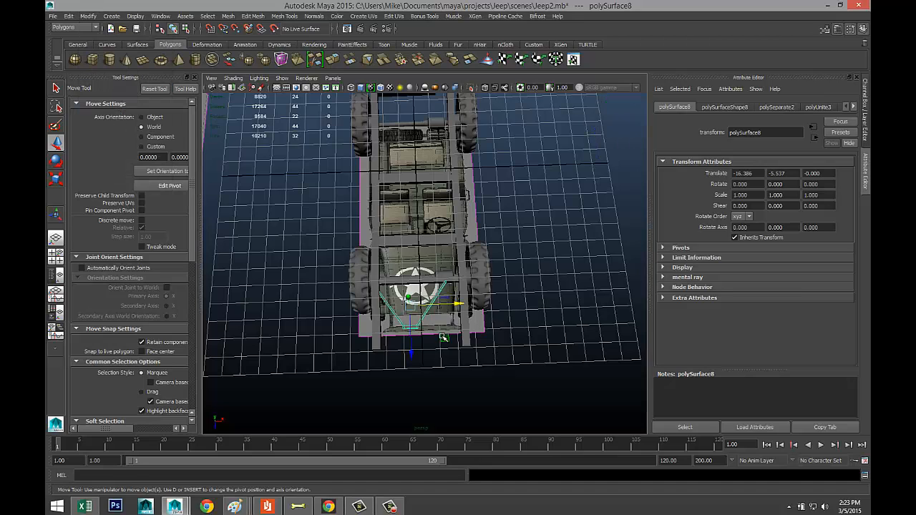
drag(458, 304, 468, 304)
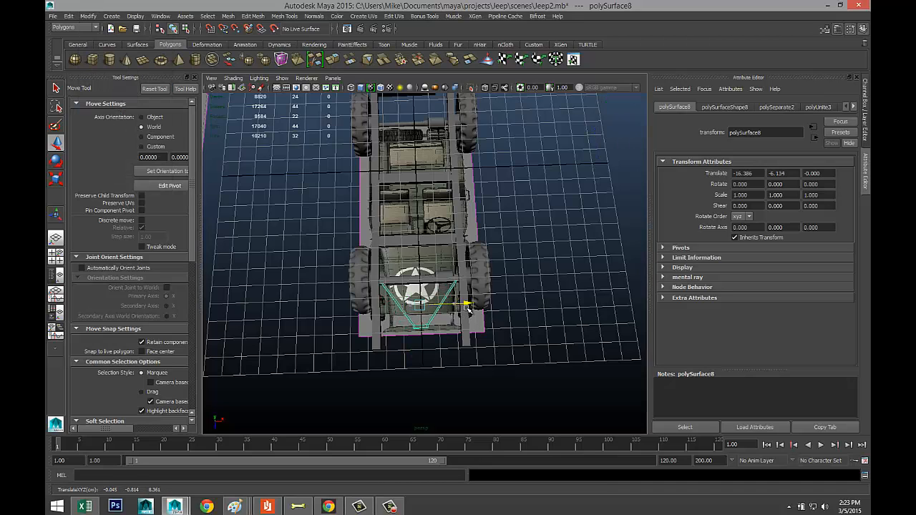
Step: In the front view, fine-tune the V-shaped brace's sideways position to Translate Y -6.209
click(56, 256)
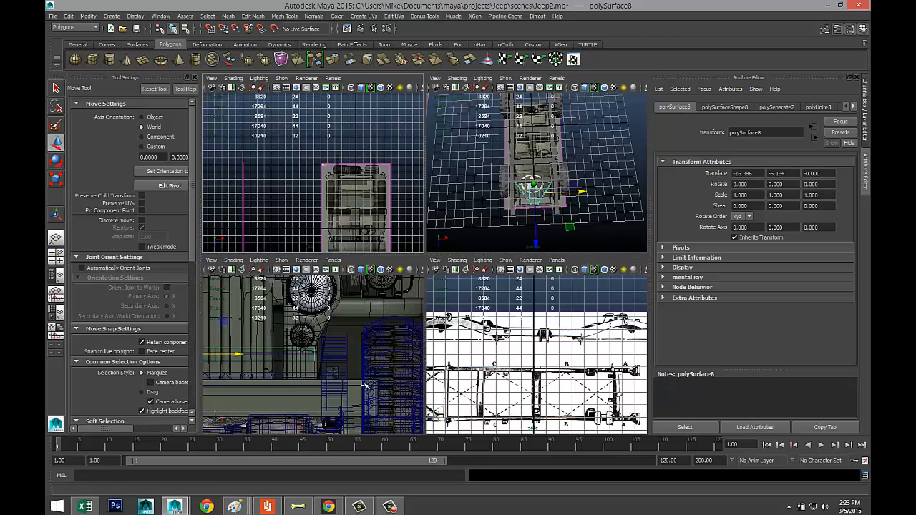
key(space)
scroll(429, 388, up, 5)
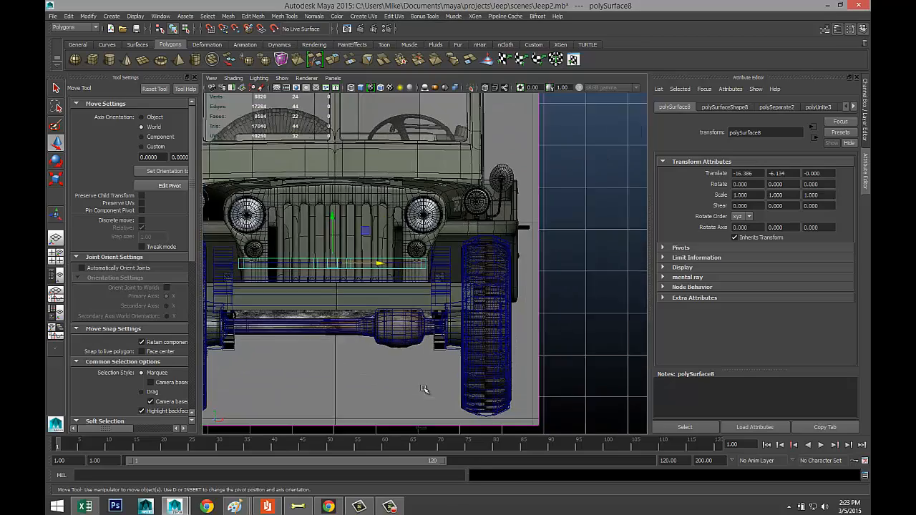
scroll(329, 334, down, 5)
alt+middle_drag(309, 370, 351, 380)
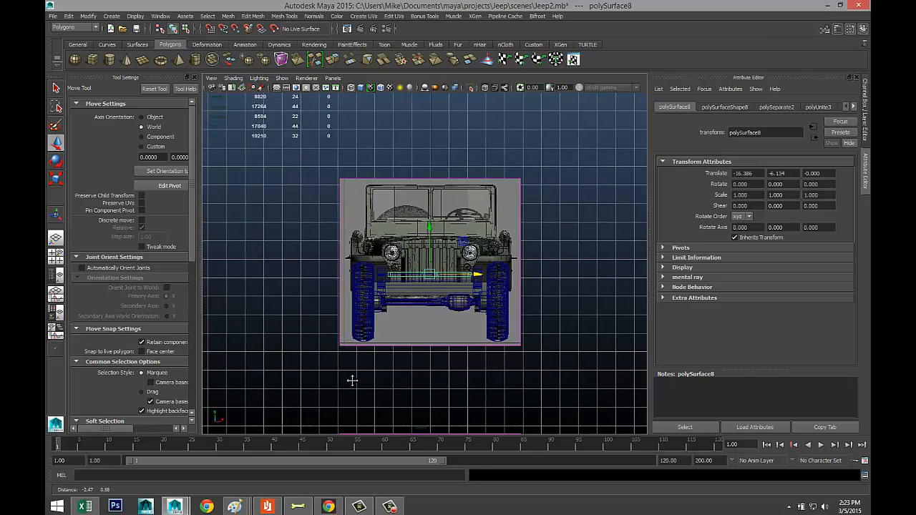
scroll(431, 372, up, 5)
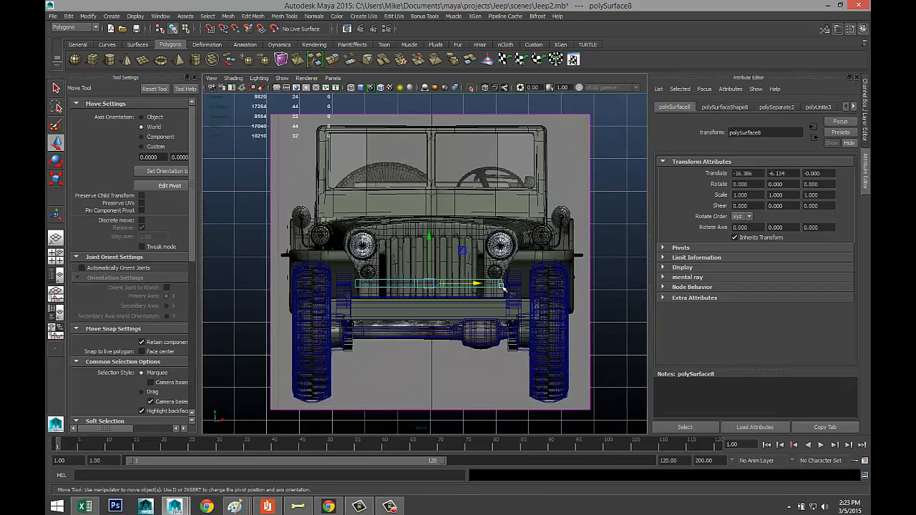
drag(478, 284, 481, 285)
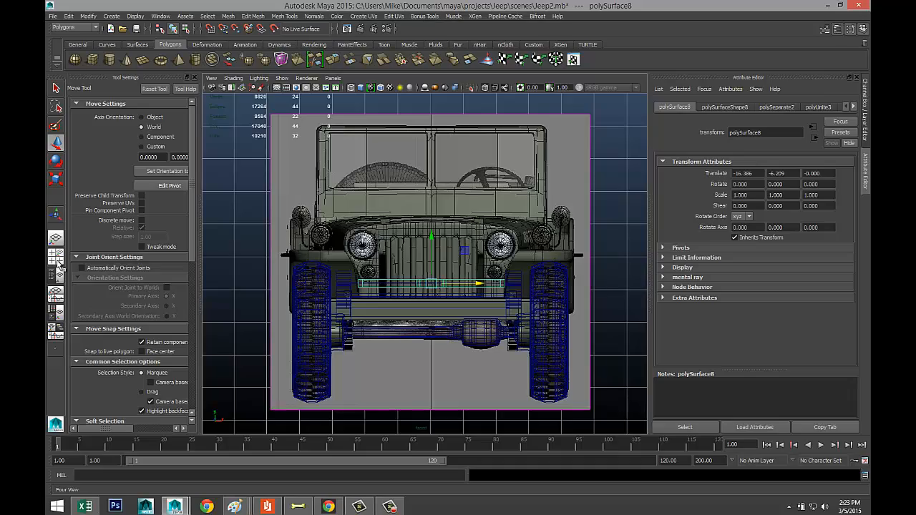
Step: In the perspective view, lower the V-shaped front brace to Translate X -16.581
key(space)
key(space)
scroll(457, 293, up, 5)
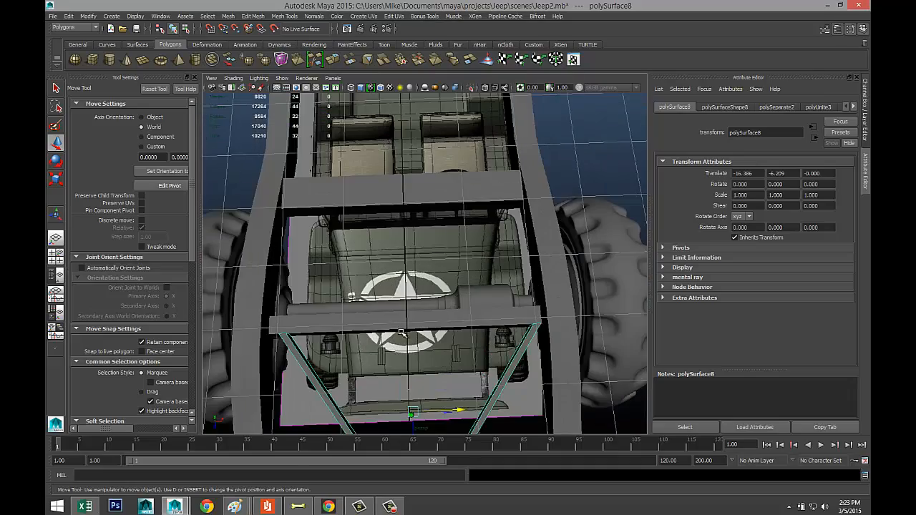
alt+drag(402, 334, 518, 255)
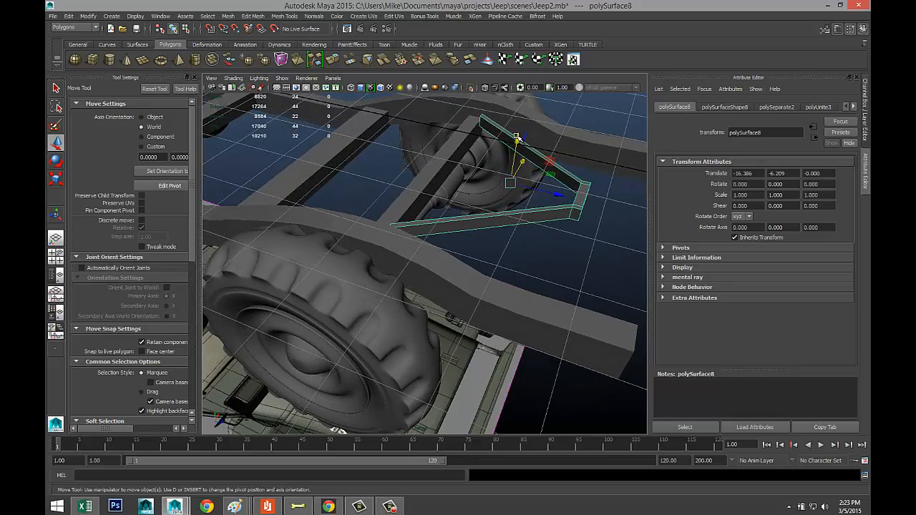
drag(516, 136, 447, 270)
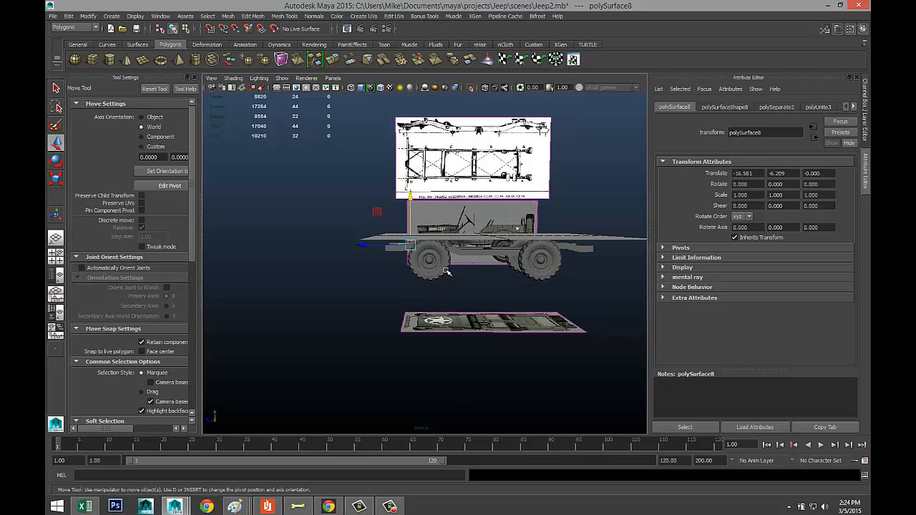
Step: In the side view, examine how the chassis frame's length and height line up with the jeep side blueprint
click(72, 262)
key(space)
scroll(499, 390, down, 5)
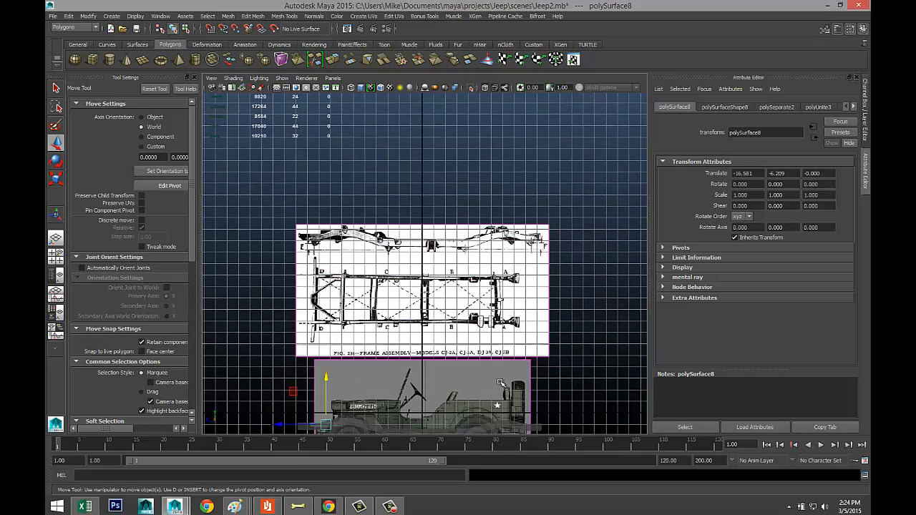
scroll(494, 403, up, 8)
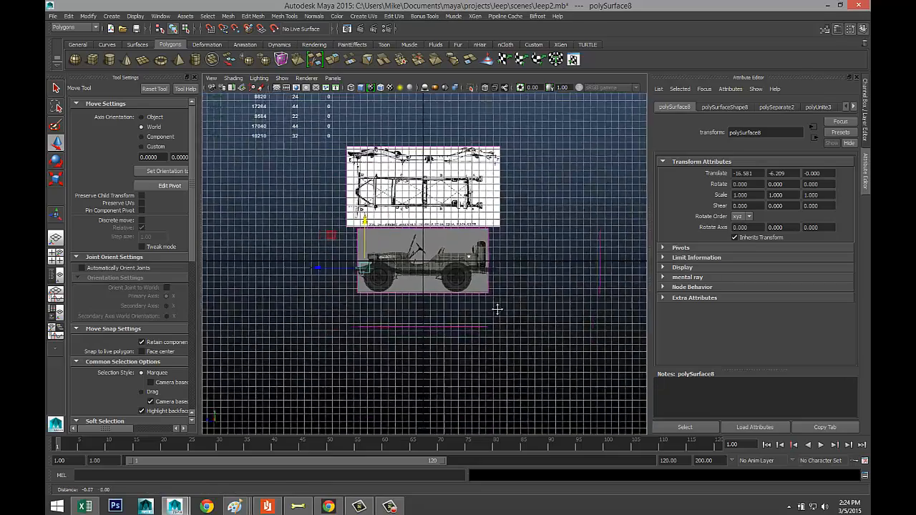
scroll(419, 336, up, 3)
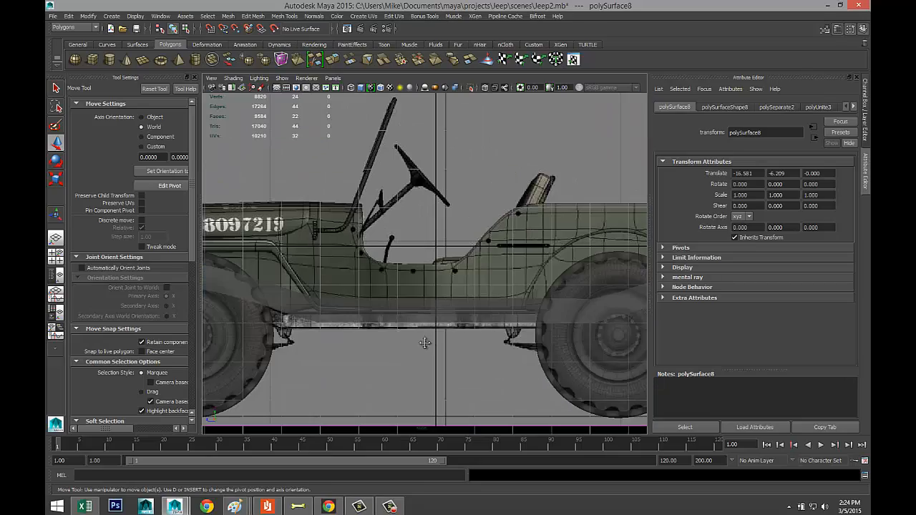
scroll(425, 343, down, 6)
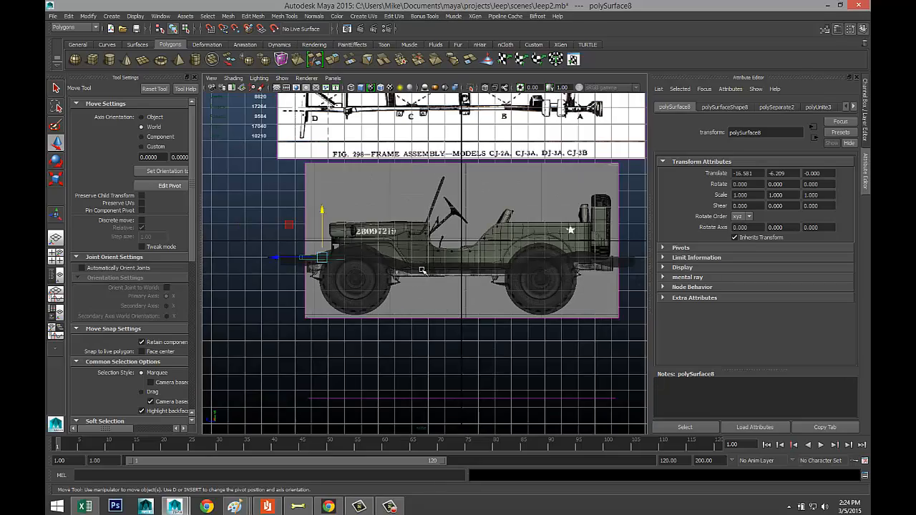
click(423, 271)
scroll(399, 323, up, 4)
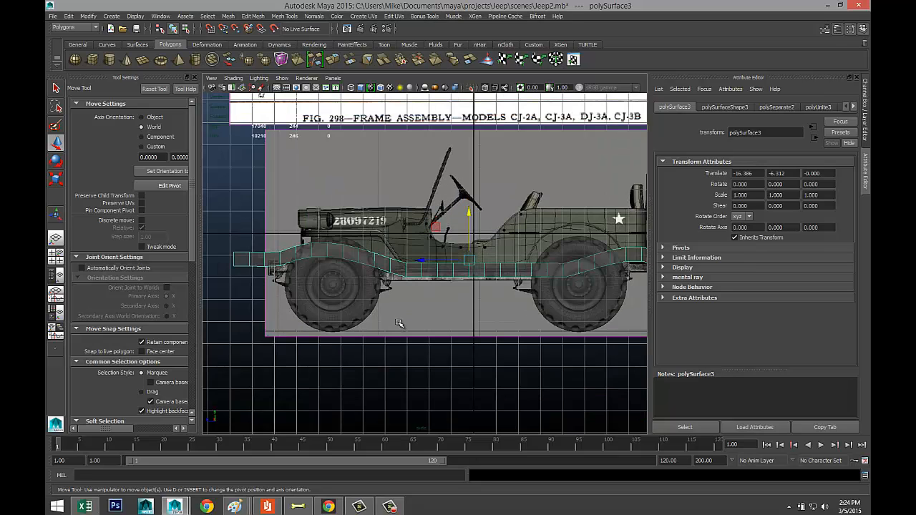
scroll(399, 323, down, 3)
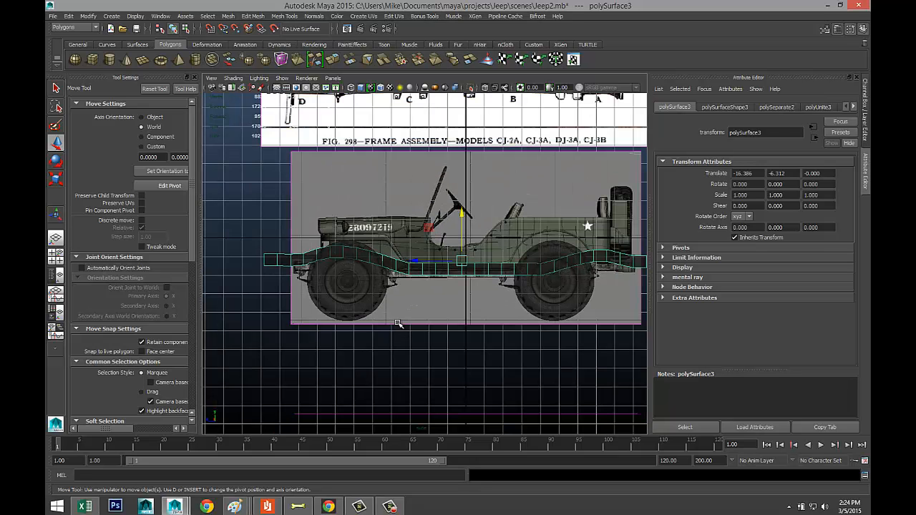
click(55, 254)
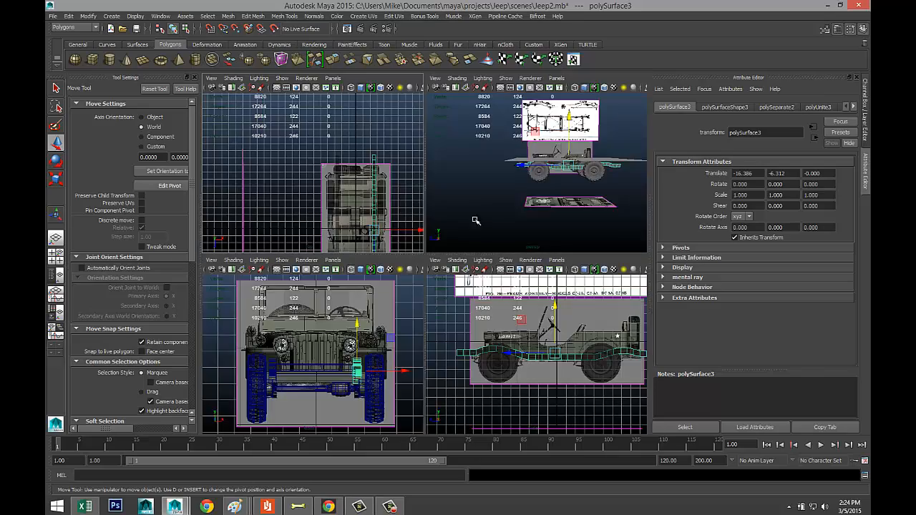
key(space)
alt+drag(412, 249, 492, 283)
shift+click(419, 233)
shift+click(422, 163)
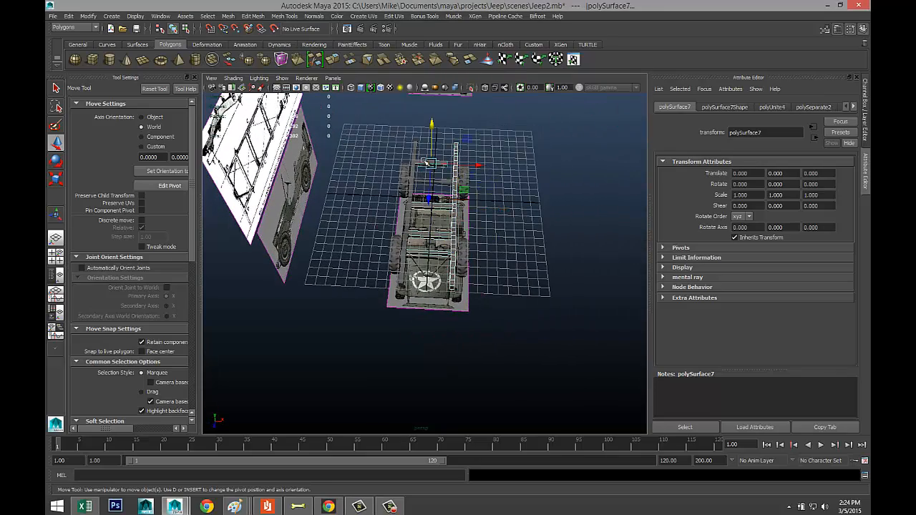
shift+click(412, 182)
key(f)
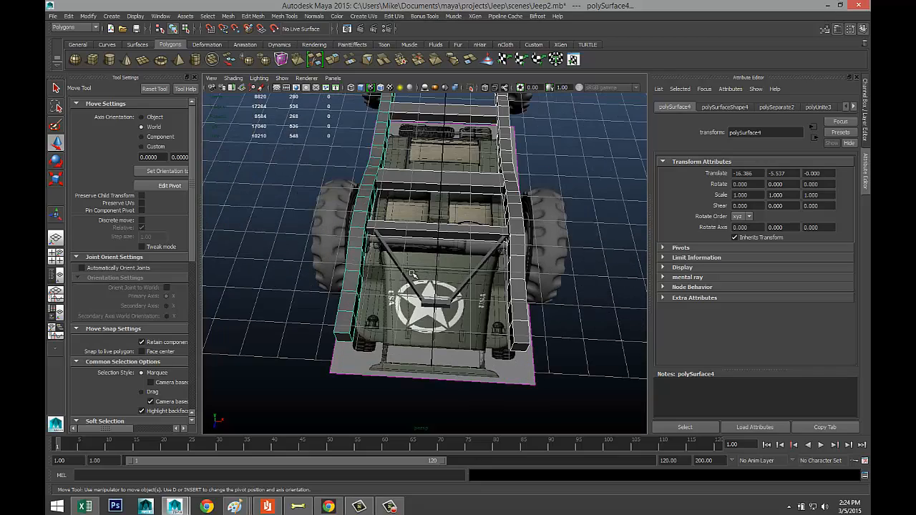
shift+click(412, 284)
scroll(445, 295, down, 5)
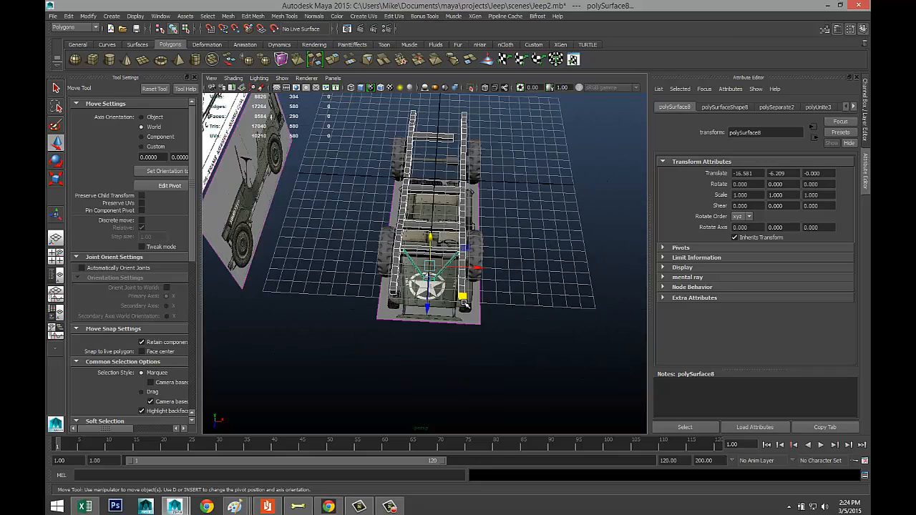
Step: Extend the rear crossmember to the opposite side rail by moving its short-end vertices outward
alt+drag(484, 277, 517, 336)
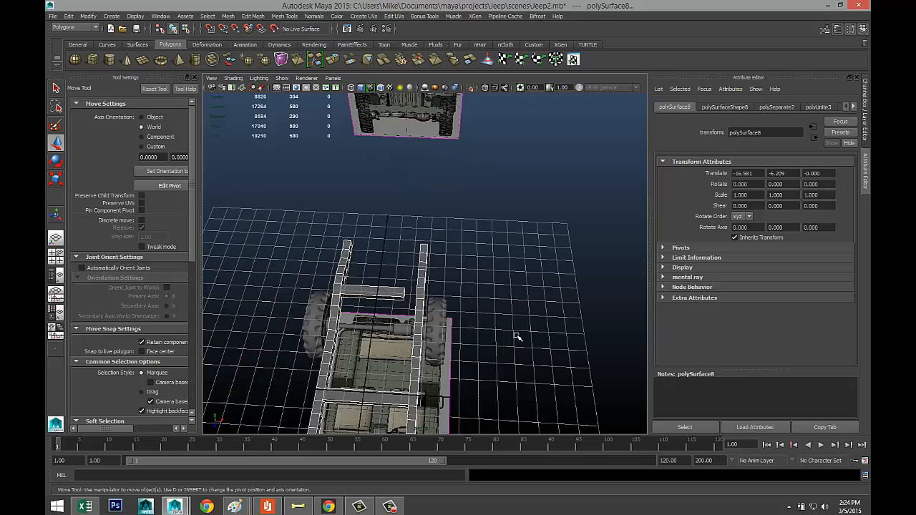
click(397, 295)
right_click(391, 282)
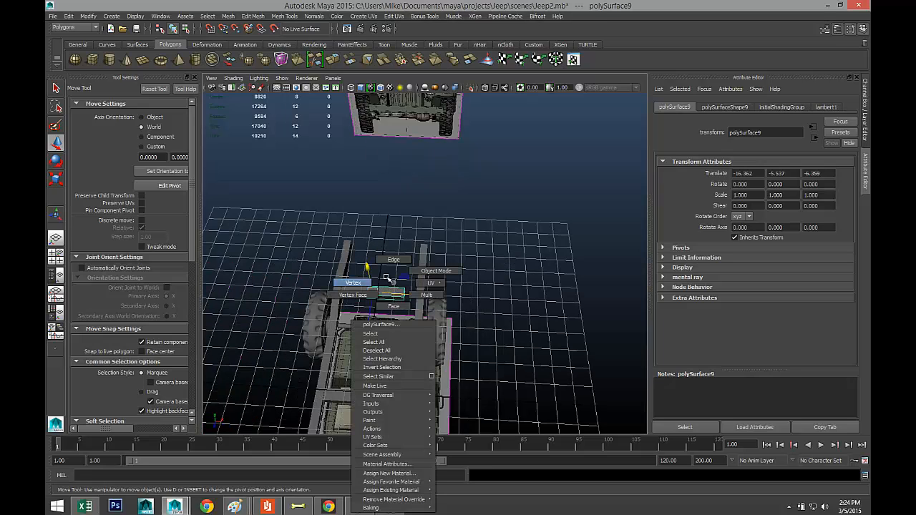
right_drag(385, 278, 355, 282)
drag(393, 276, 420, 319)
drag(458, 297, 470, 303)
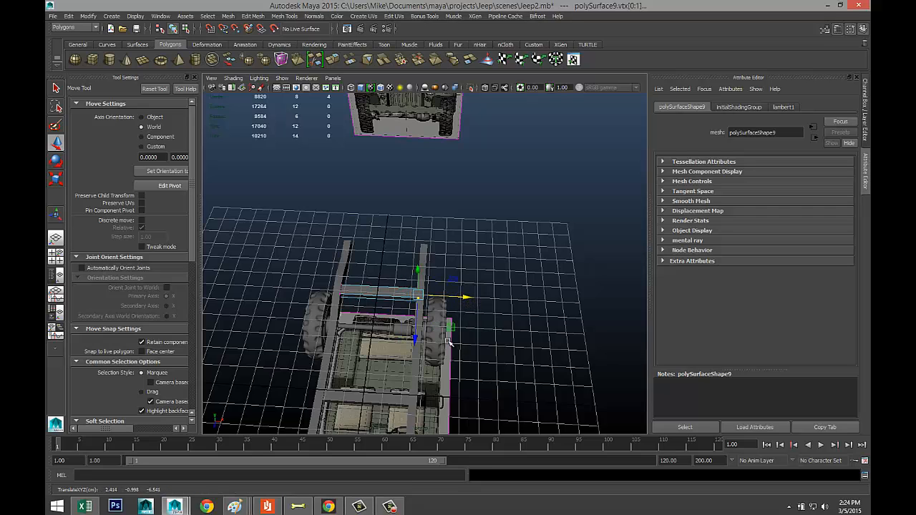
Step: Combine both side rails, all crossmembers and the V-shaped front brace into a single chassis mesh
alt+drag(450, 338, 501, 319)
click(384, 322)
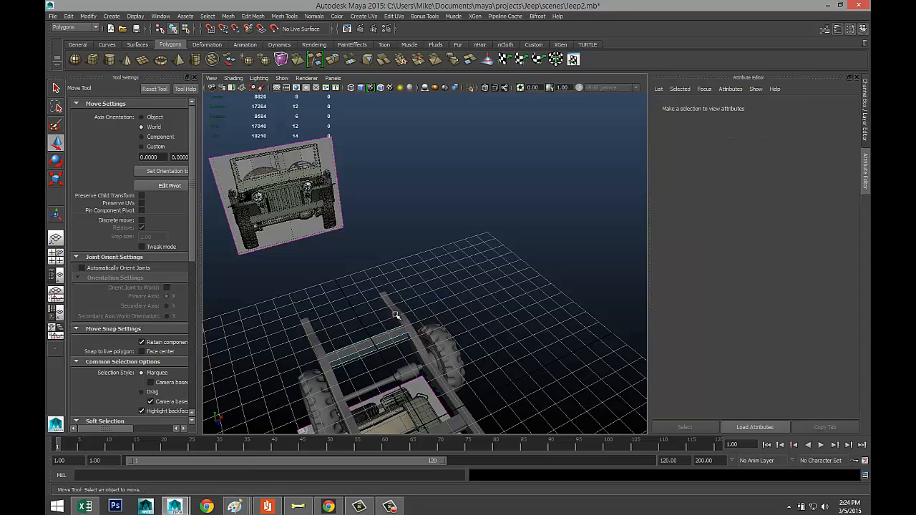
shift+click(315, 340)
shift+click(352, 353)
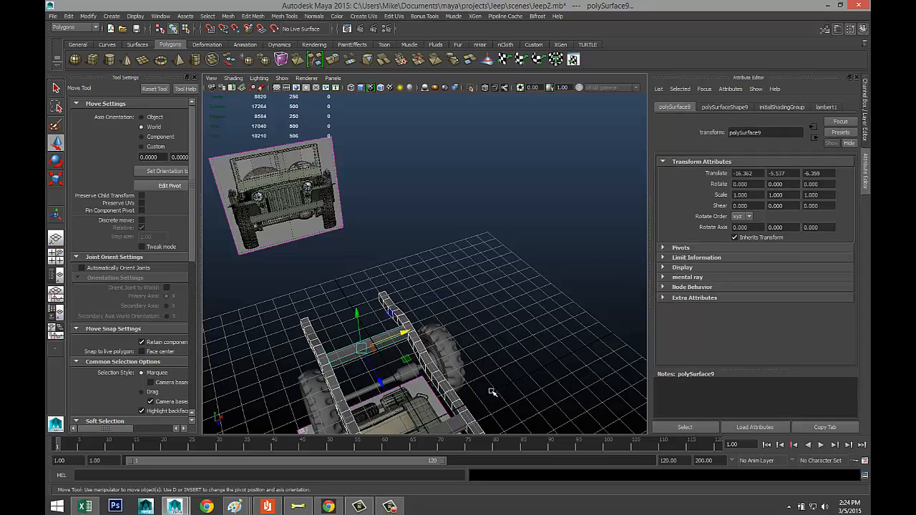
alt+middle_drag(491, 391, 465, 144)
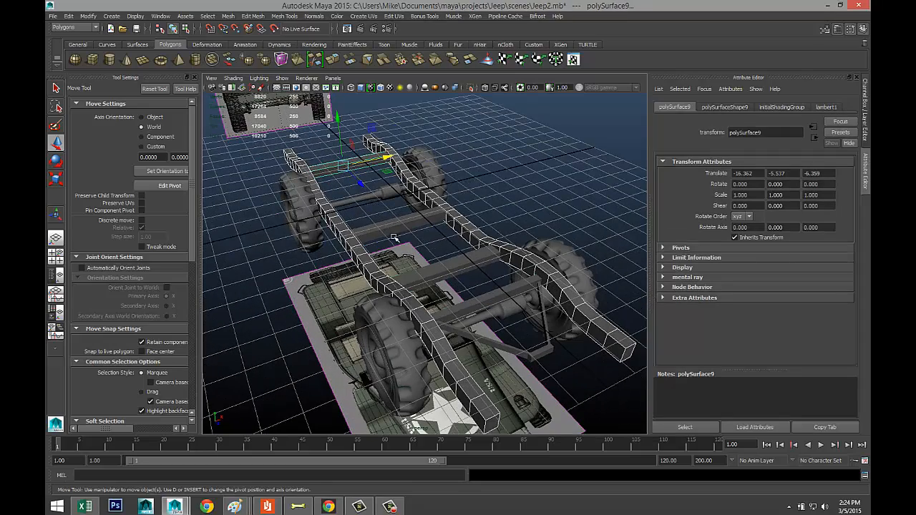
click(504, 349)
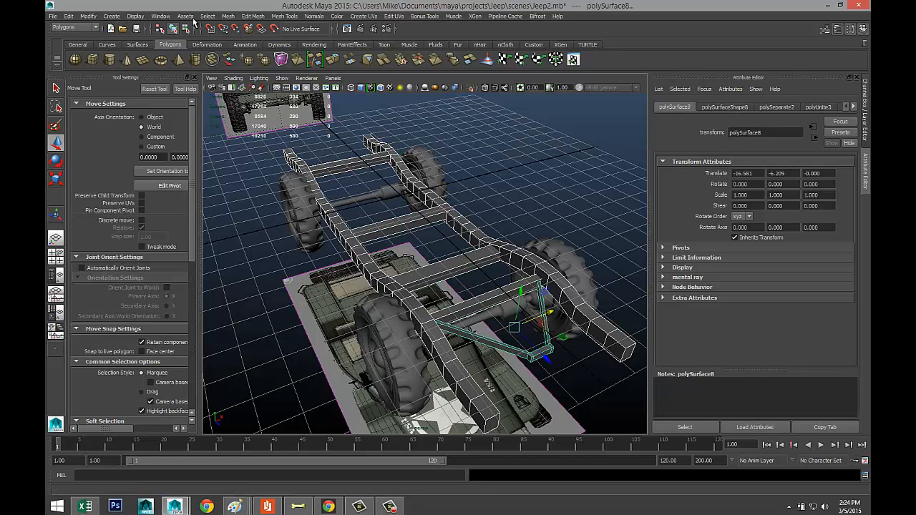
click(228, 16)
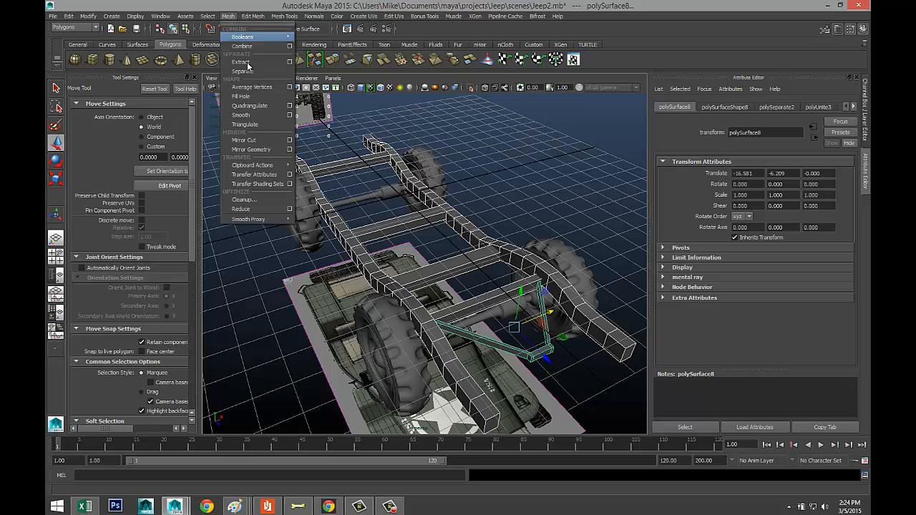
click(240, 47)
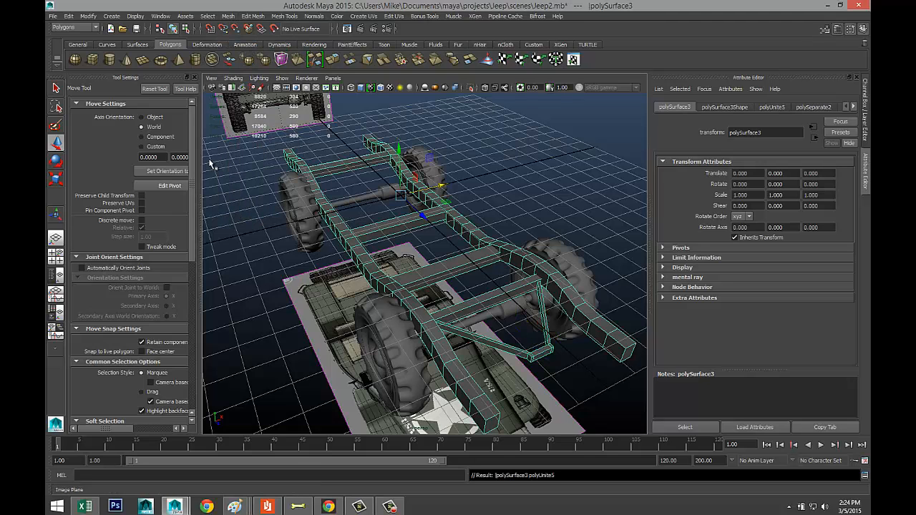
Step: In the side view, scale the combined chassis frame uniformly to 0.842 to fit the jeep blueprint
click(56, 256)
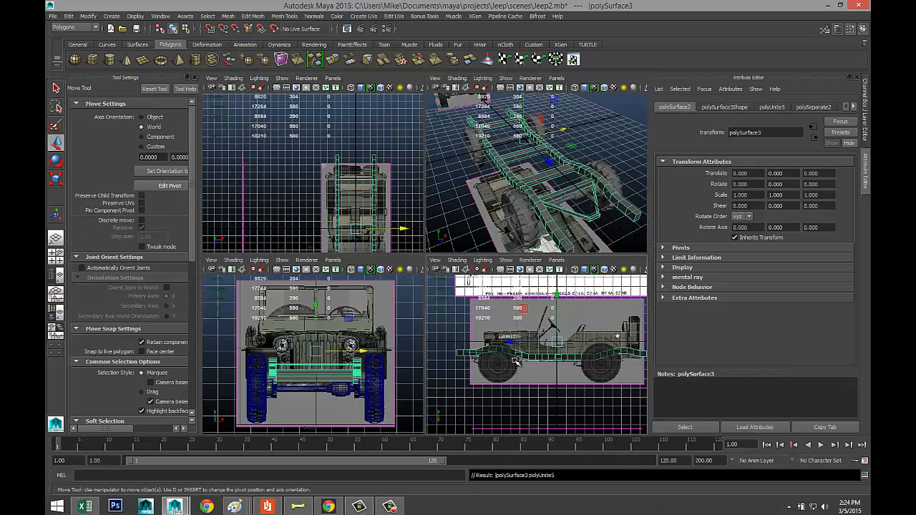
key(space)
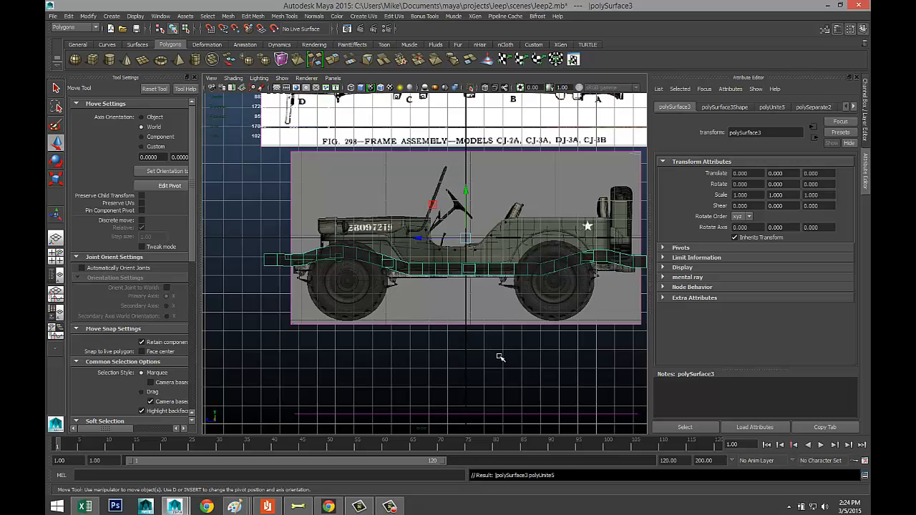
key(r)
drag(466, 238, 442, 231)
drag(438, 228, 434, 227)
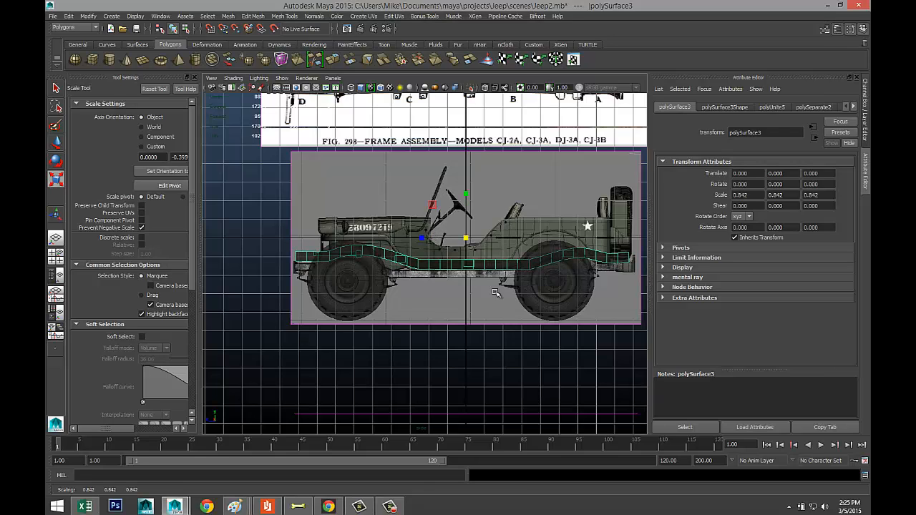
Step: Move the chassis frame forward to Translate Z 1.083 and down to Translate Y -0.449 against the side blueprint
key(w)
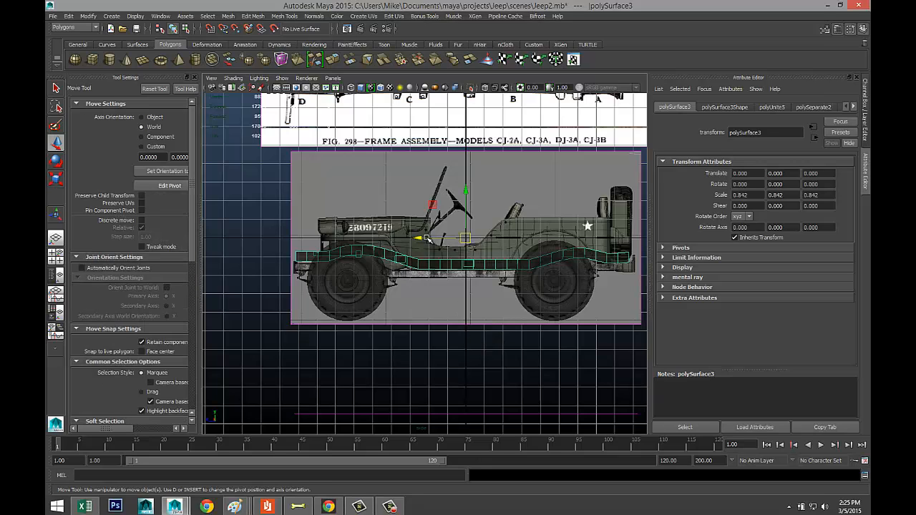
drag(426, 238, 405, 235)
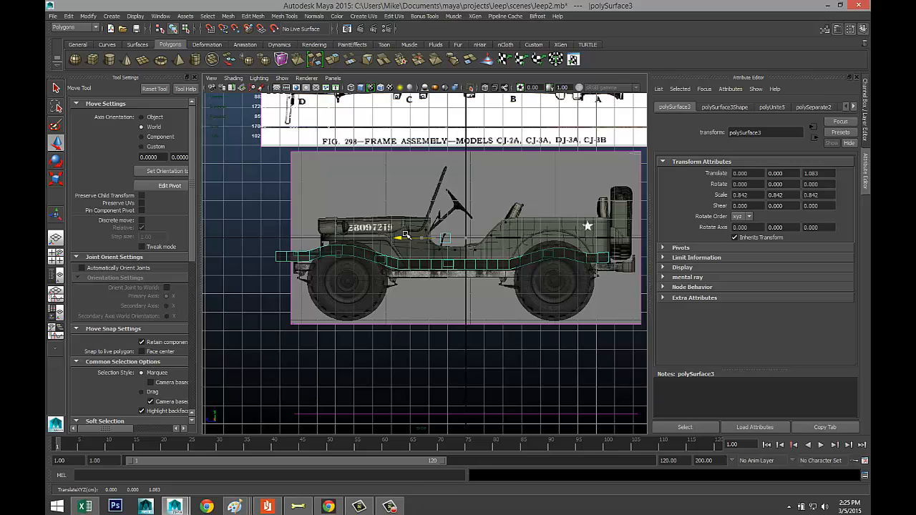
drag(444, 193, 450, 201)
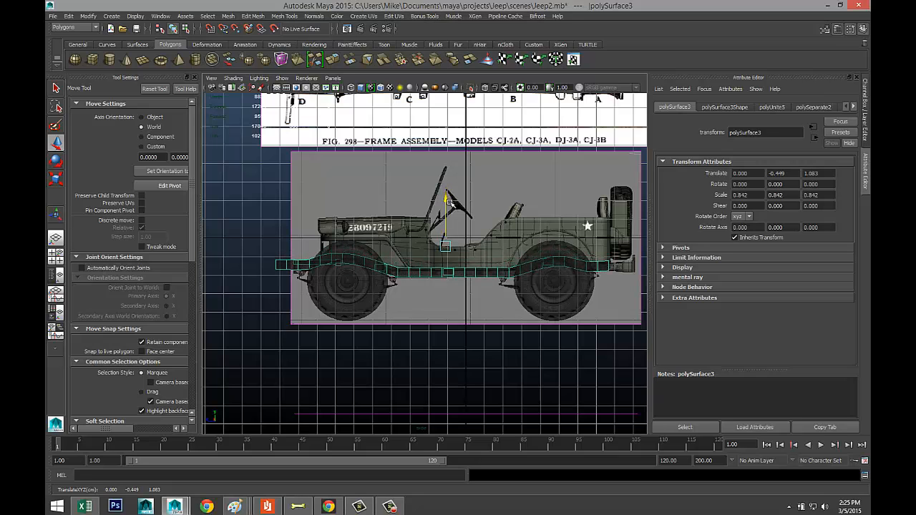
Step: In the perspective view, lower the chassis frame between the wheels to Translate Y -0.722 and deselect it
click(55, 256)
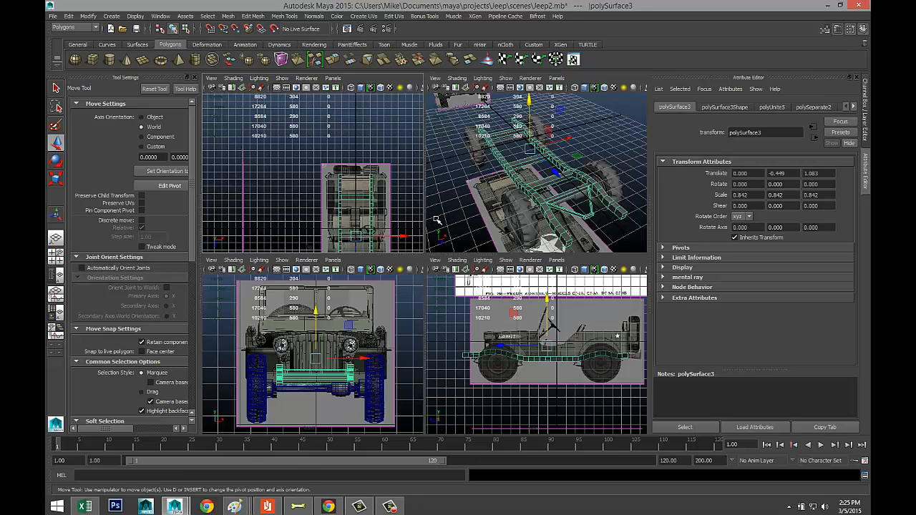
key(space)
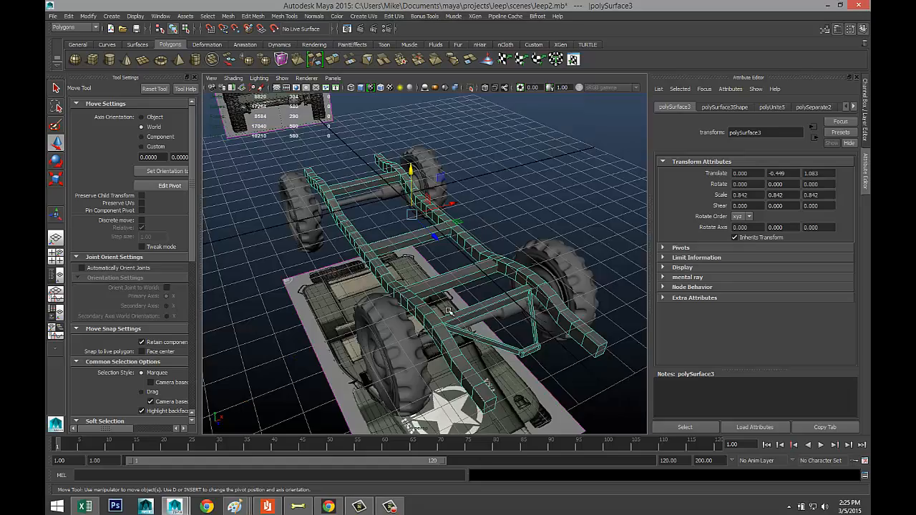
scroll(446, 315, up, 3)
alt+drag(413, 318, 471, 302)
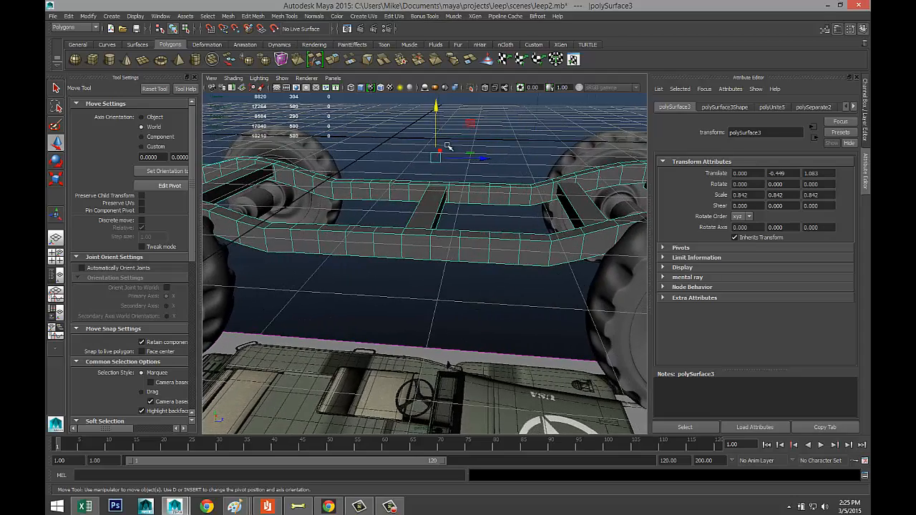
drag(435, 107, 436, 119)
alt+drag(426, 205, 272, 331)
alt+middle_drag(271, 332, 372, 379)
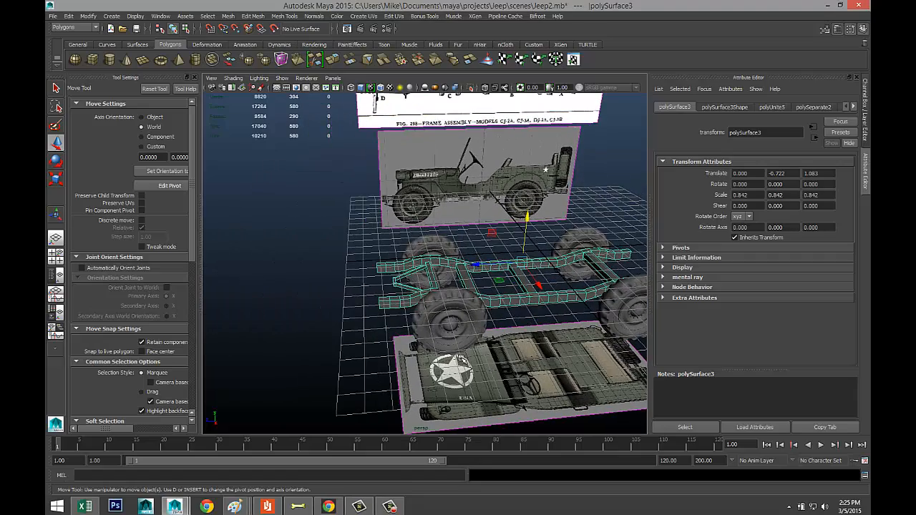
scroll(312, 345, up, 2)
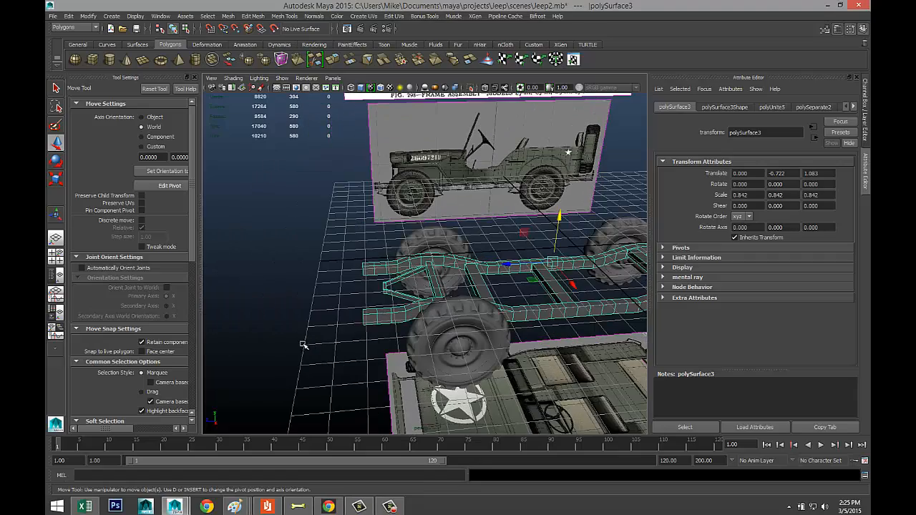
click(280, 334)
alt+drag(271, 334, 298, 366)
alt+middle_drag(298, 366, 299, 367)
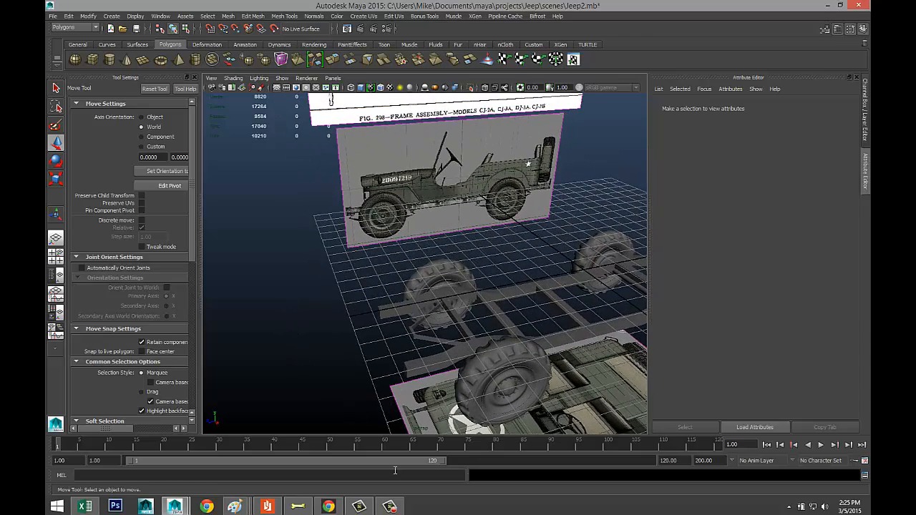
click(392, 510)
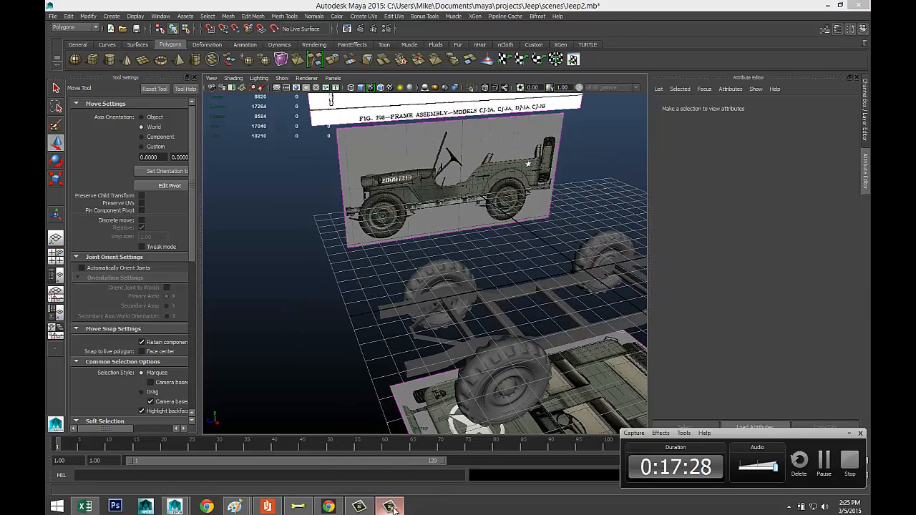
click(850, 434)
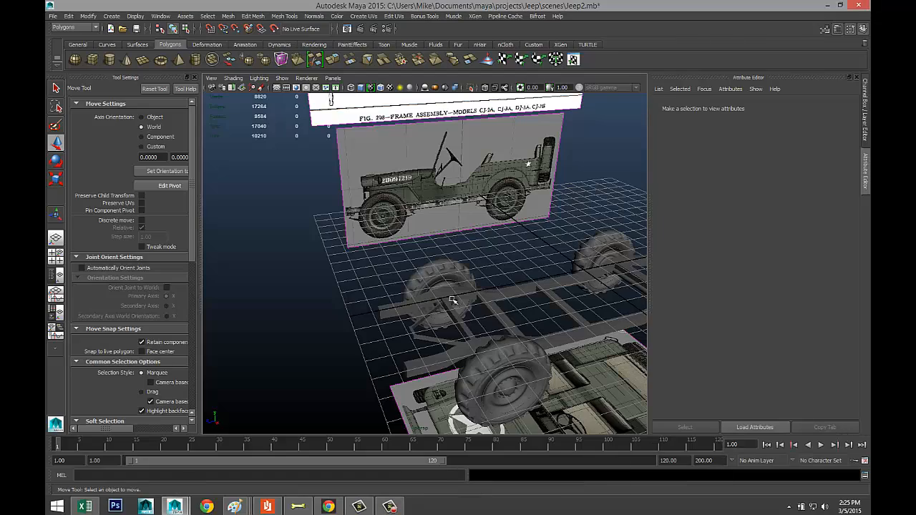
scroll(391, 287, up, 4)
scroll(467, 216, down, 5)
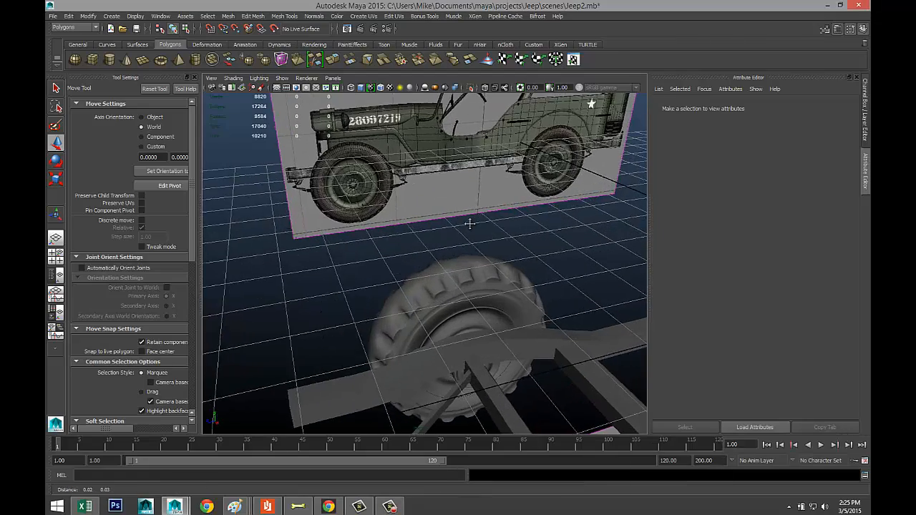
Step: Create a polygon cube beside the jeep and move it over the front of the chassis, to about X 0.155, Z 5.367
alt+drag(447, 205, 425, 303)
mouse_move(419, 252)
alt+mouse_down()
mouse_move(402, 234)
mouse_move(413, 249)
alt+mouse_up()
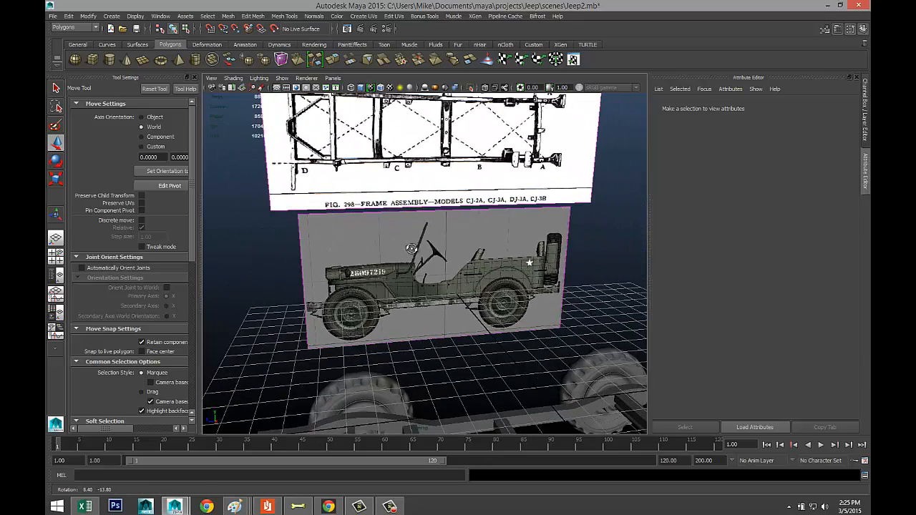
alt+middle_drag(401, 255, 408, 221)
mouse_move(405, 230)
alt+mouse_down()
mouse_move(384, 248)
mouse_move(420, 249)
mouse_move(353, 261)
alt+mouse_up()
alt+drag(307, 285, 383, 281)
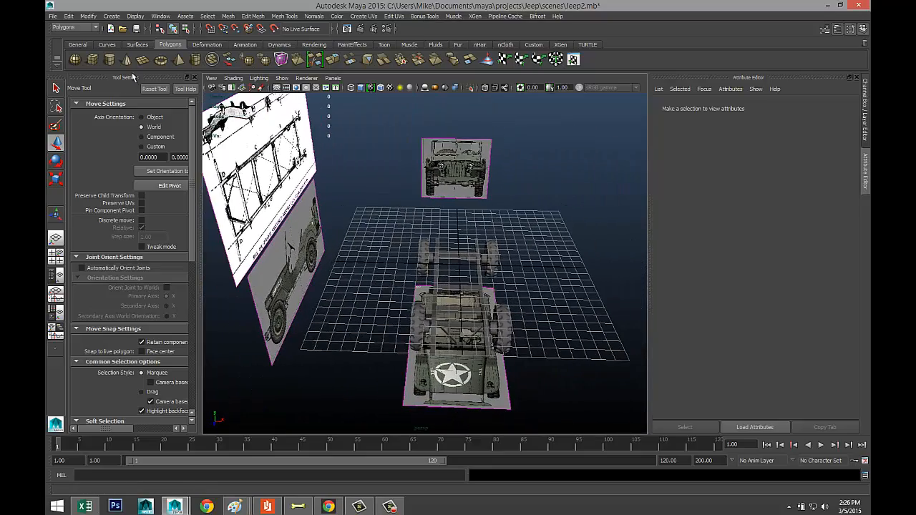
click(92, 61)
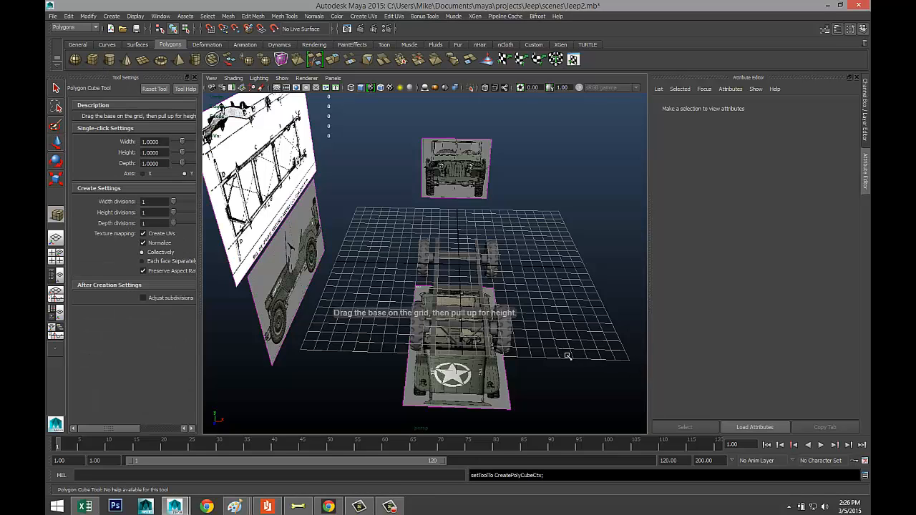
drag(567, 355, 605, 259)
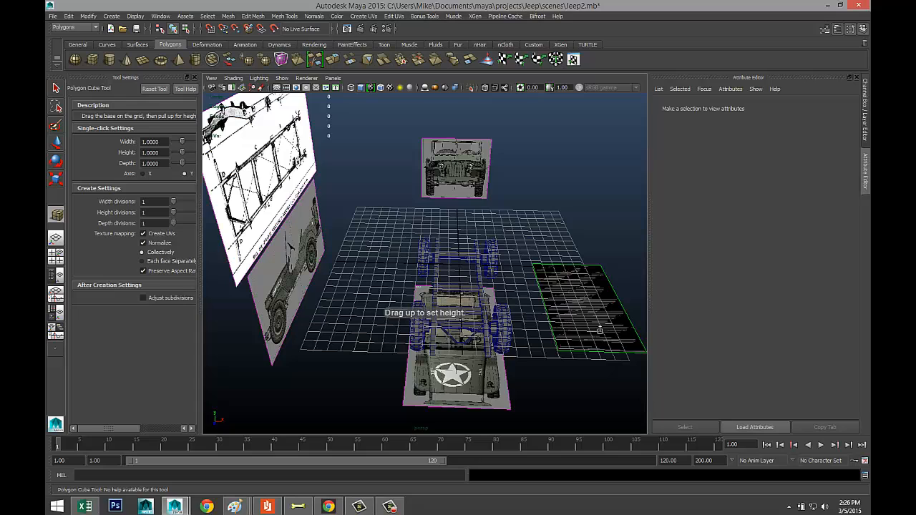
drag(593, 337, 508, 293)
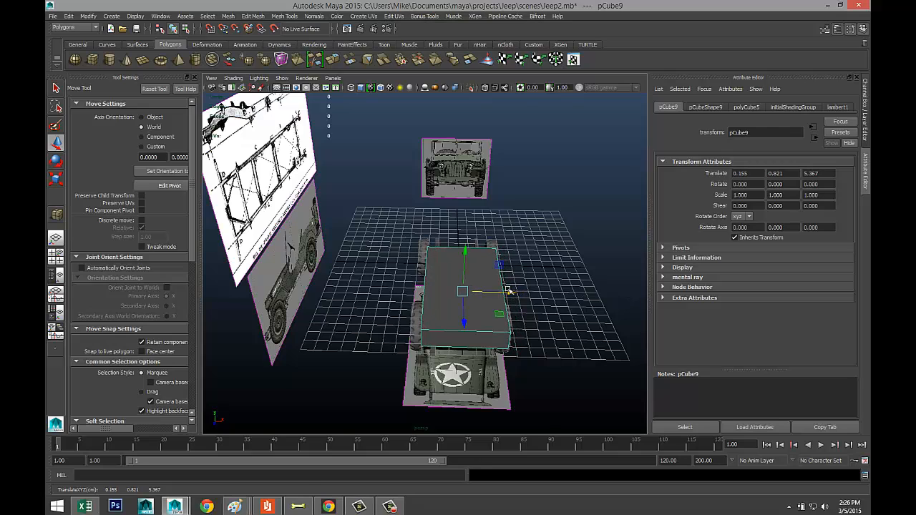
Step: Examine the jeep's grille, bumper and body width on the front-view reference image
scroll(539, 223, up, 5)
alt+drag(518, 209, 515, 217)
alt+middle_drag(515, 216, 405, 510)
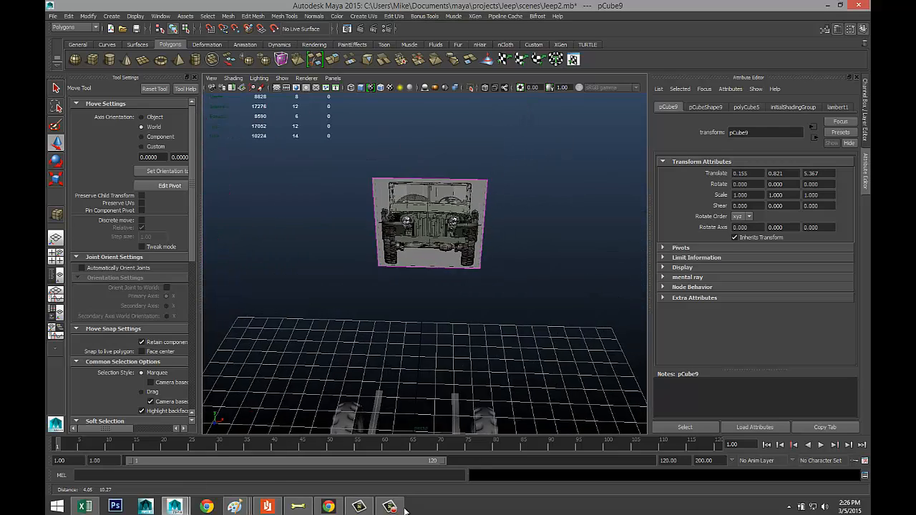
scroll(506, 225, up, 4)
scroll(507, 237, up, 4)
scroll(506, 237, down, 2)
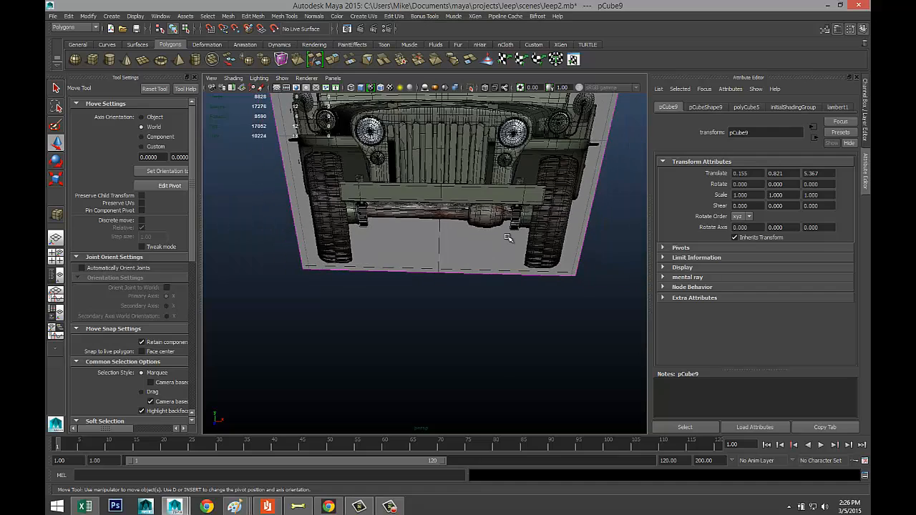
scroll(507, 238, down, 2)
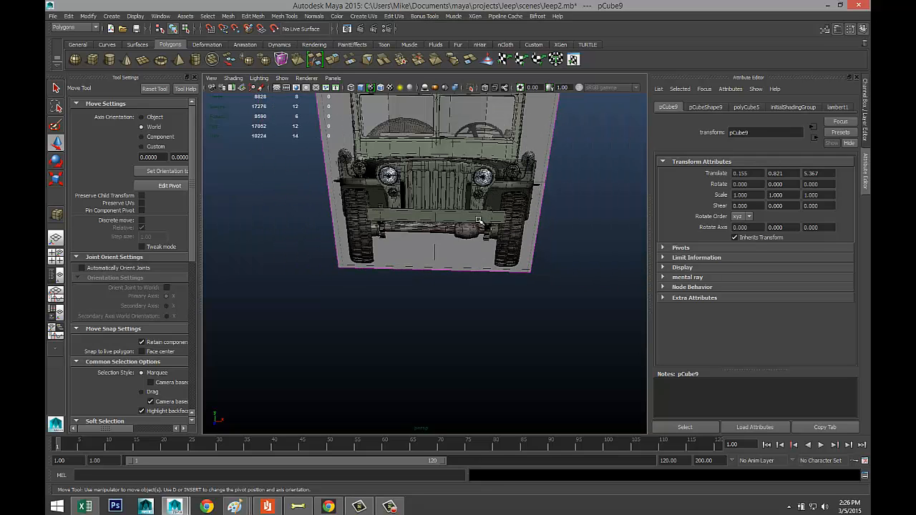
scroll(478, 222, down, 8)
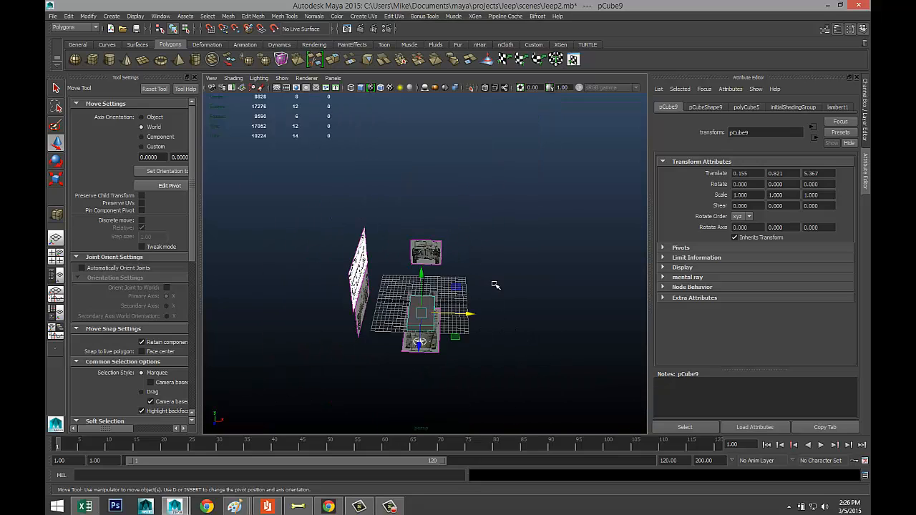
Step: Move the box back along the chassis to about Z 1.37
alt+drag(495, 285, 472, 279)
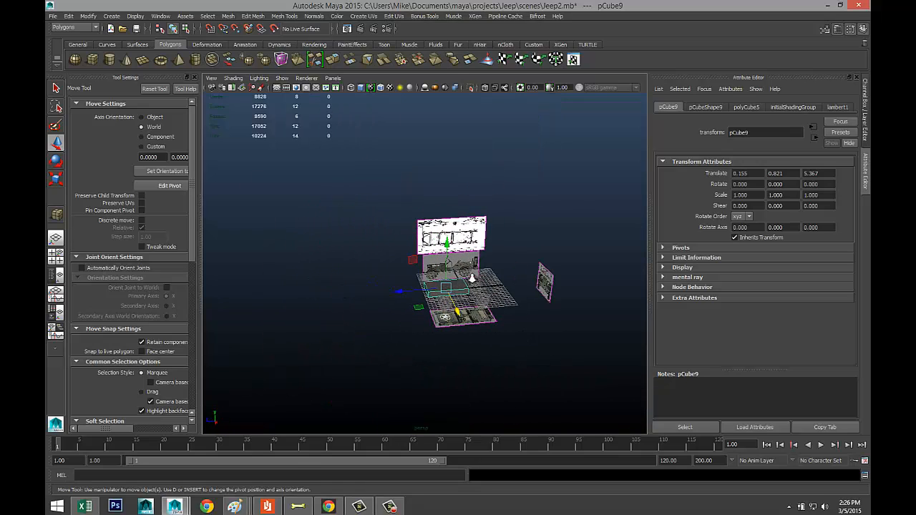
scroll(472, 278, up, 8)
alt+middle_drag(490, 289, 340, 254)
alt+drag(347, 266, 334, 260)
alt+drag(368, 295, 336, 209)
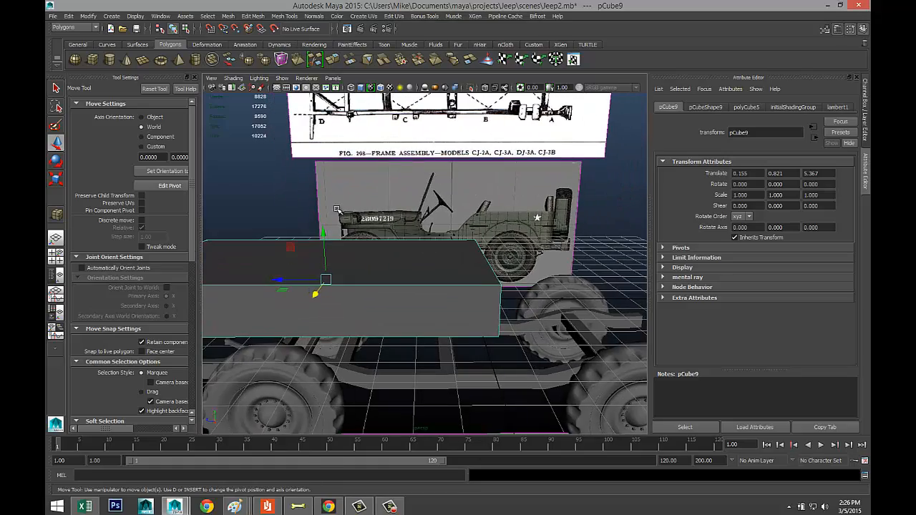
drag(276, 280, 432, 287)
Step: In the side view, scale the box along the jeep's length to about 0.223 in Z
click(55, 255)
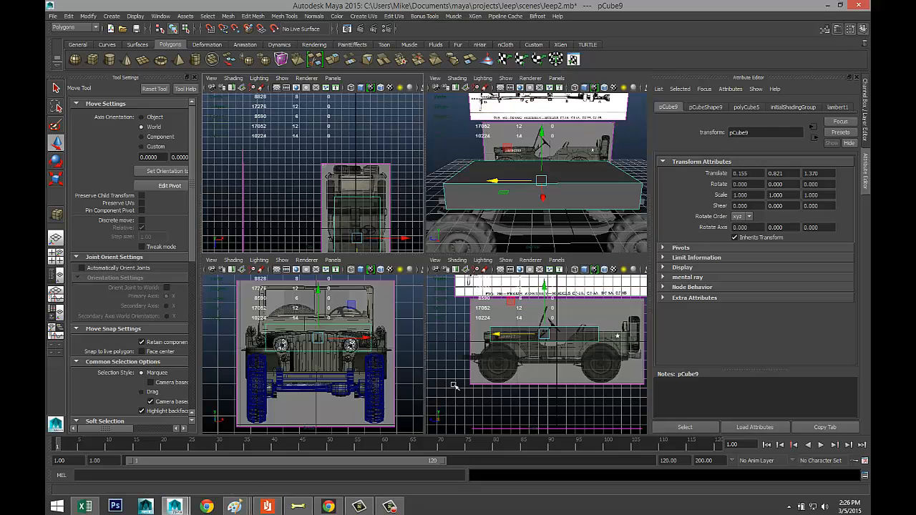
key(space)
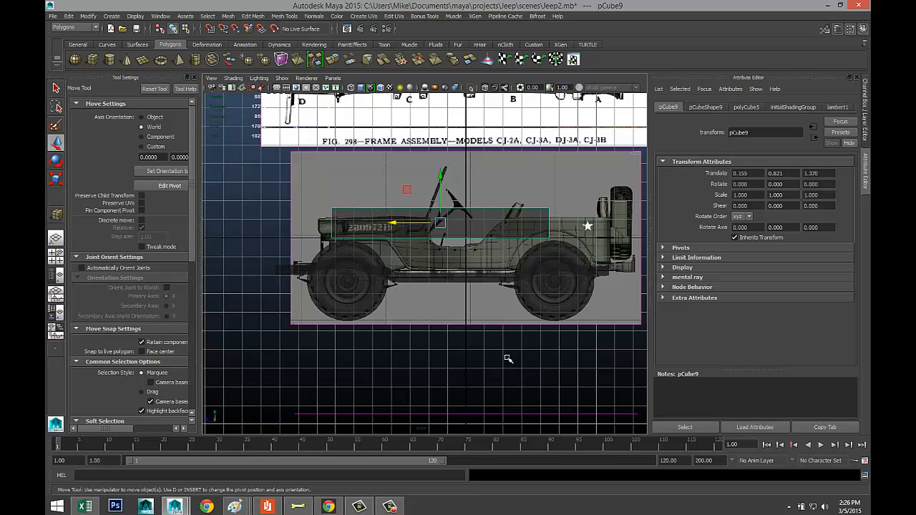
key(r)
drag(395, 224, 431, 229)
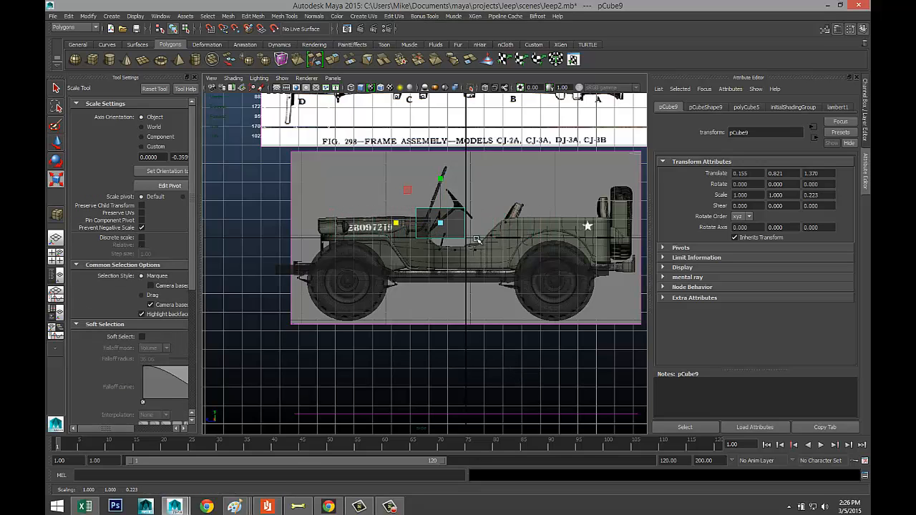
Step: Lower the box onto the body side below the steering wheel and shift it forward, to about Y -0.896, Z 1.714
key(w)
drag(448, 179, 455, 212)
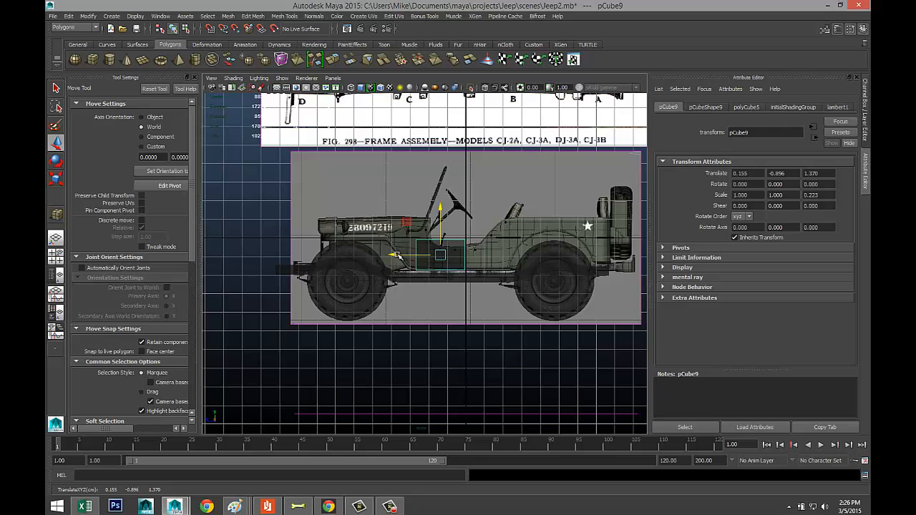
mouse_move(398, 256)
mouse_down()
mouse_move(413, 257)
mouse_move(390, 258)
mouse_up()
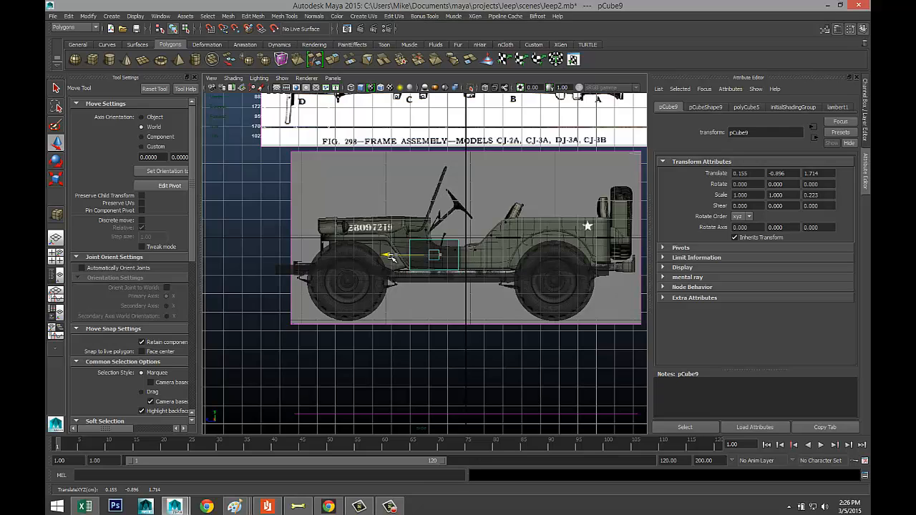
Step: Lower the box's top vertices to the upper edge of the door opening on the side reference, about Y -0.471
right_click(422, 243)
click(482, 253)
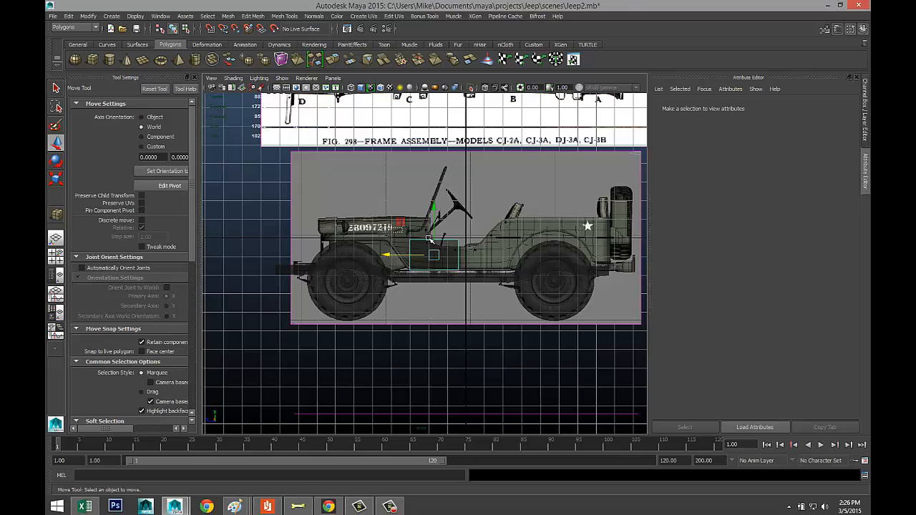
drag(481, 253, 478, 250)
drag(435, 198, 432, 202)
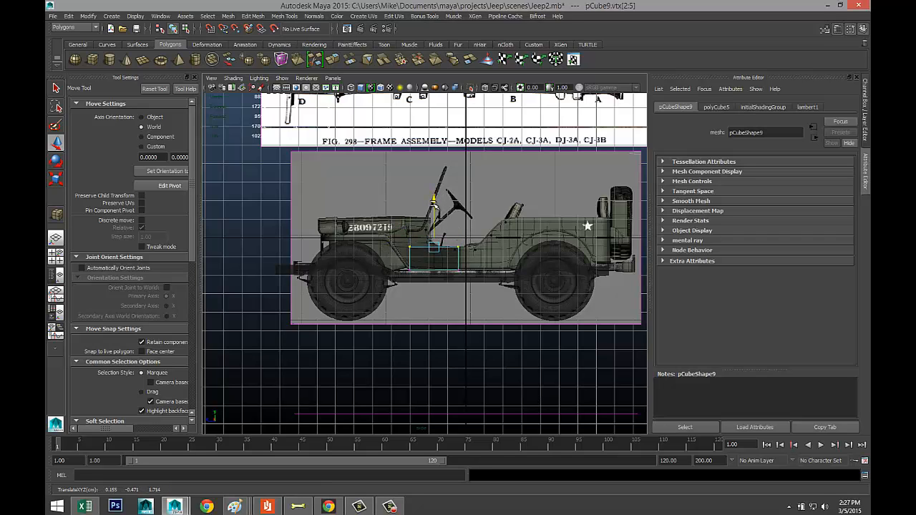
scroll(496, 293, up, 5)
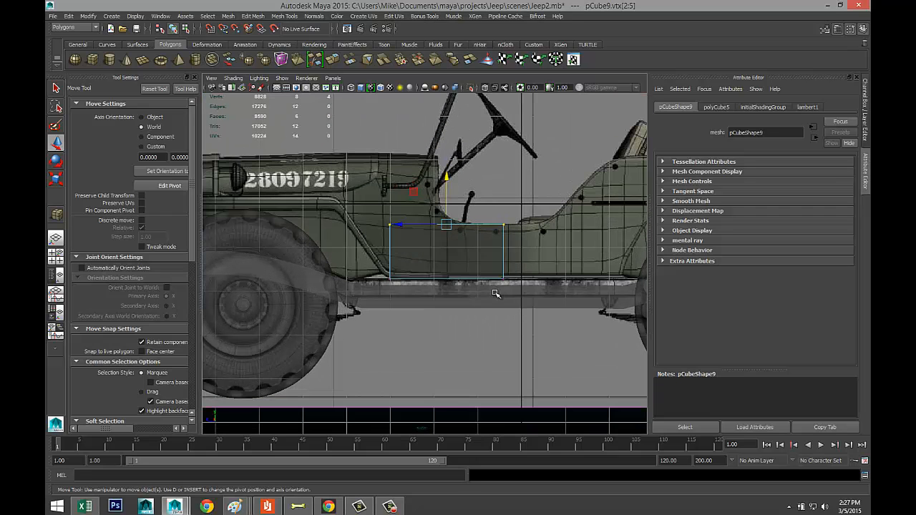
key(r)
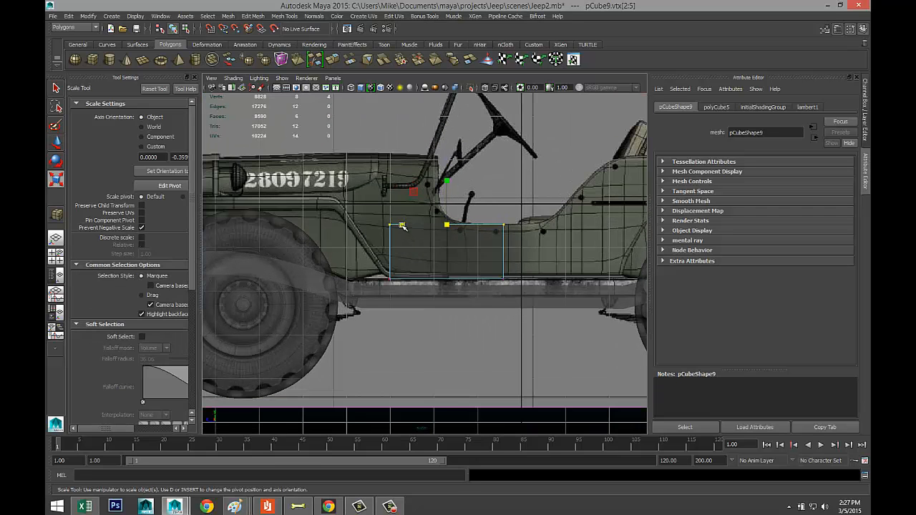
drag(402, 226, 411, 227)
key(ctrl+z)
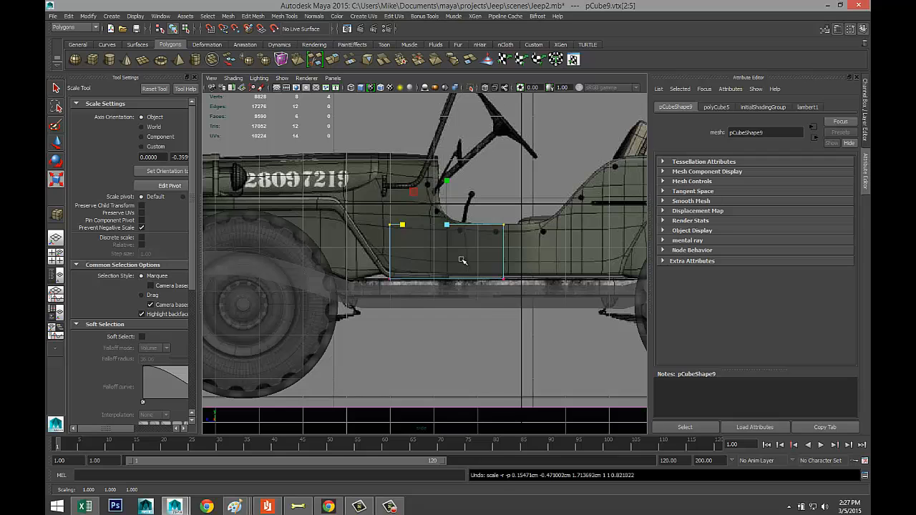
Step: Return the box to object selection and narrow it along the jeep's length to a Z scale of about 0.104
right_drag(466, 258, 473, 251)
click(473, 250)
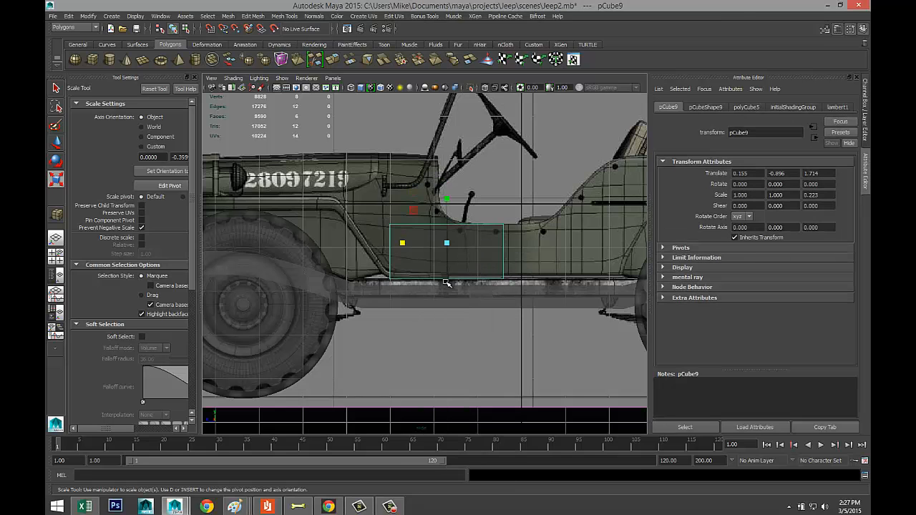
drag(391, 245, 428, 247)
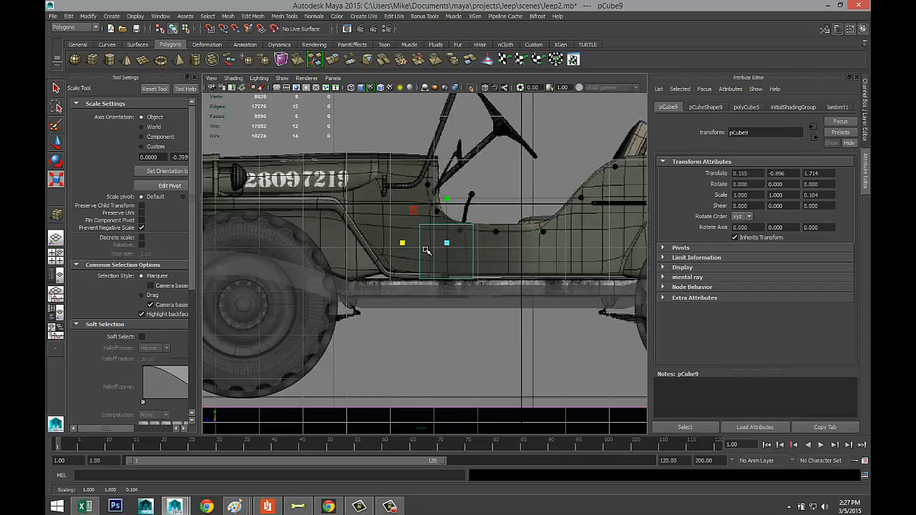
Step: In the top view, move the vertices at both ends of the box outward to the body's sides, about X -3.534 and X 3.776
click(56, 259)
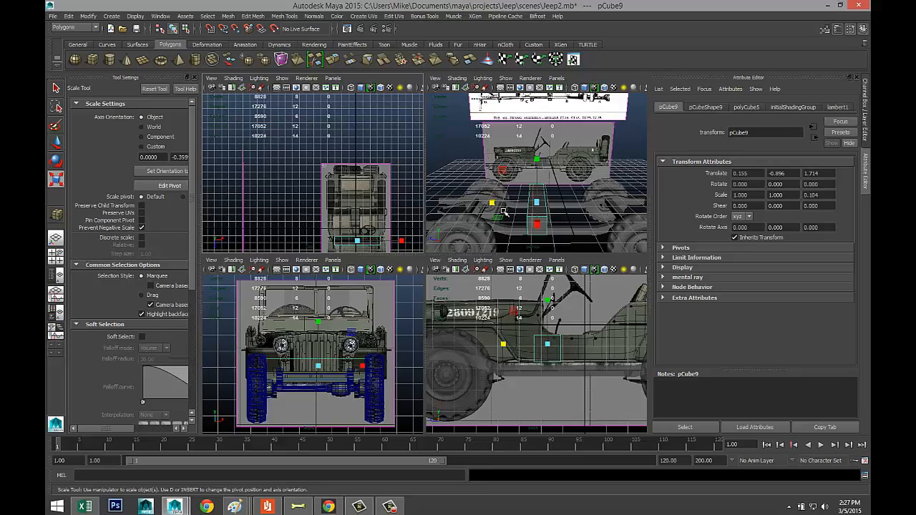
key(space)
alt+drag(465, 235, 526, 315)
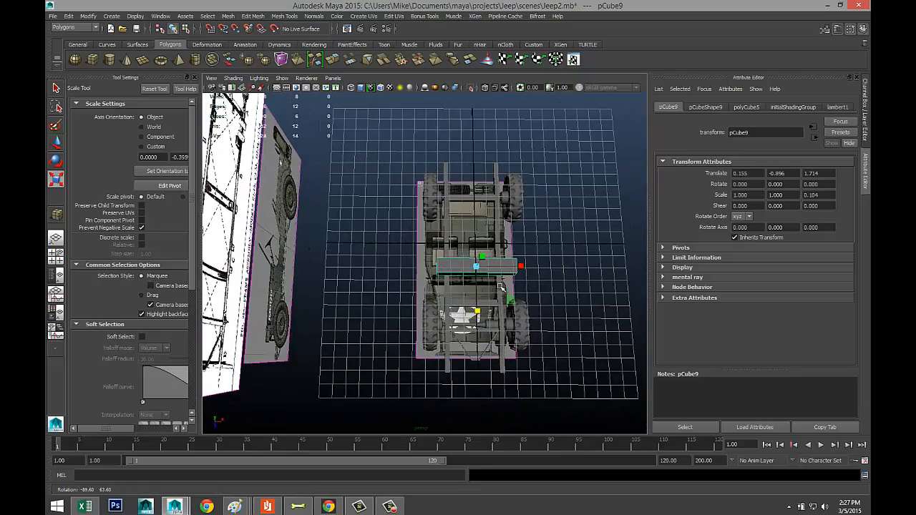
click(57, 256)
key(space)
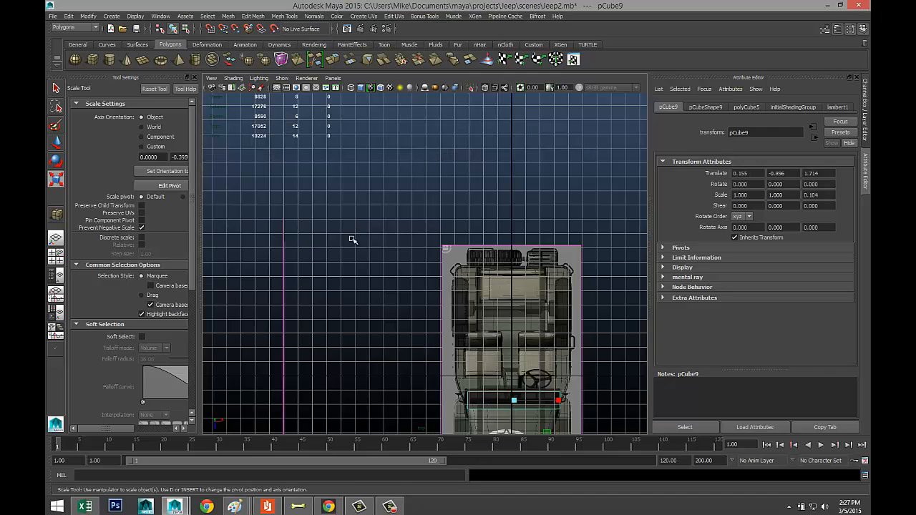
scroll(413, 269, up, 3)
key(f)
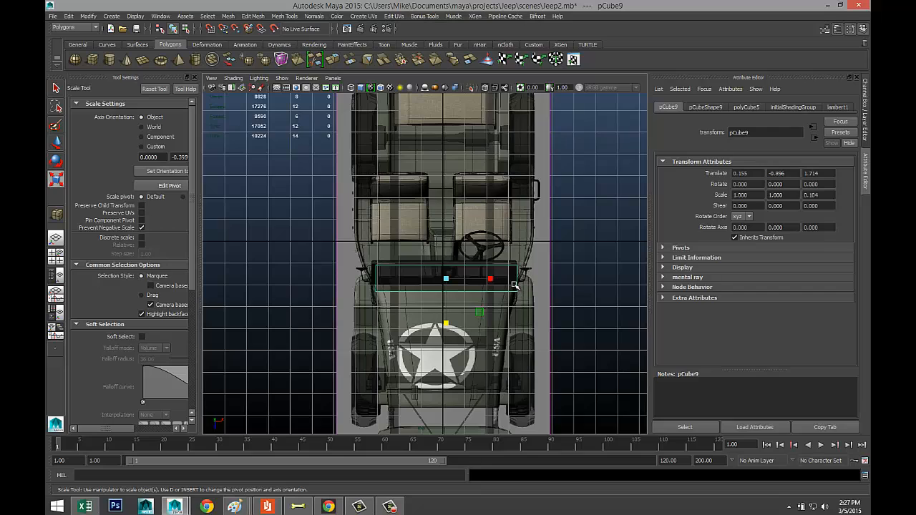
right_drag(517, 285, 472, 279)
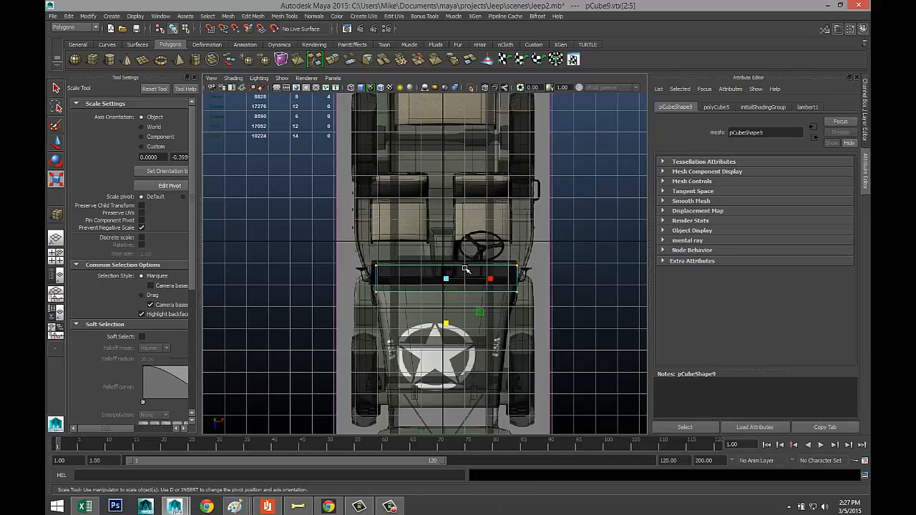
drag(365, 253, 387, 319)
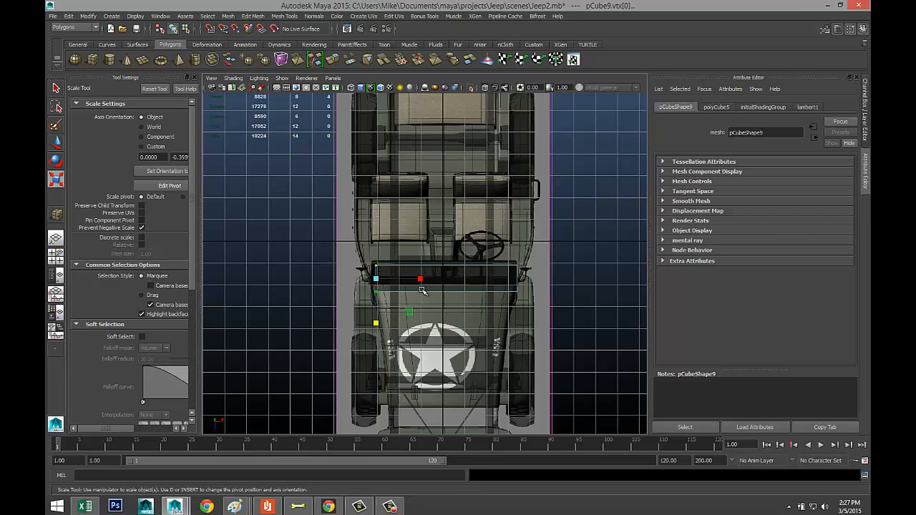
key(w)
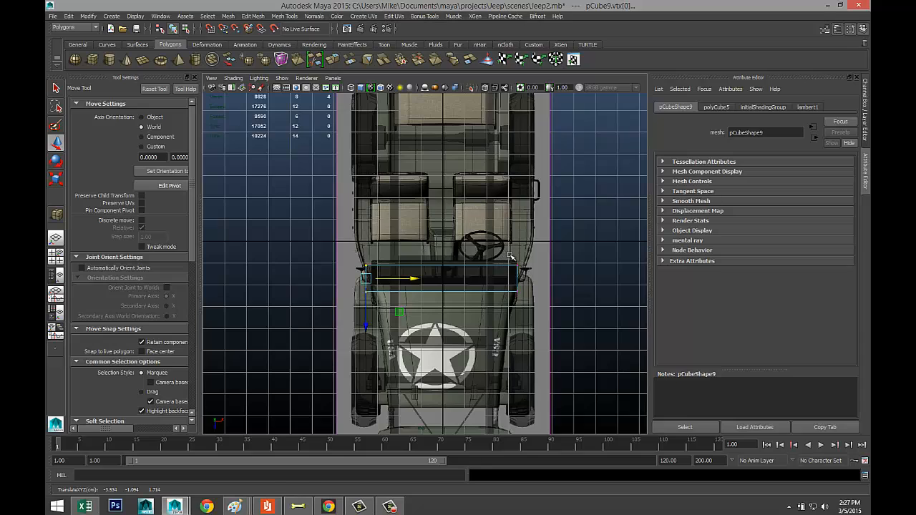
drag(510, 256, 528, 307)
drag(559, 281, 562, 279)
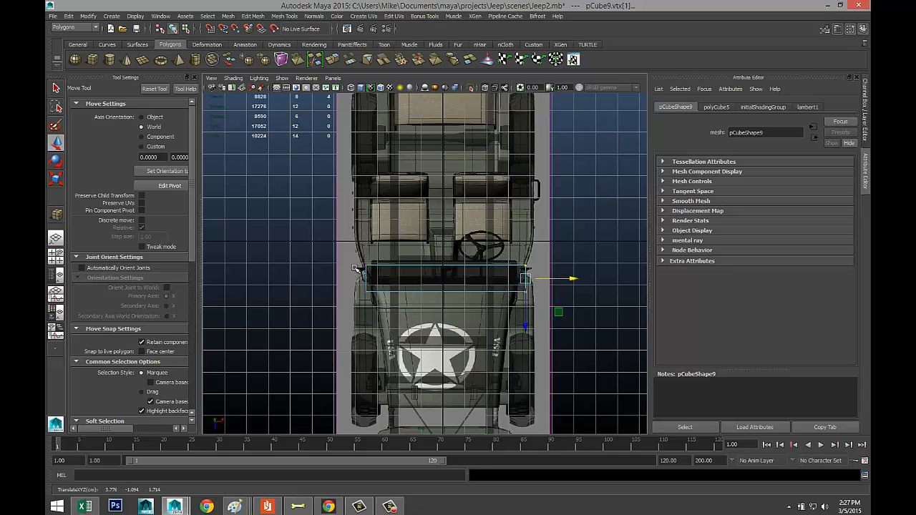
Step: Check the widened box against the chassis in perspective and against the body outline in the side view
click(56, 256)
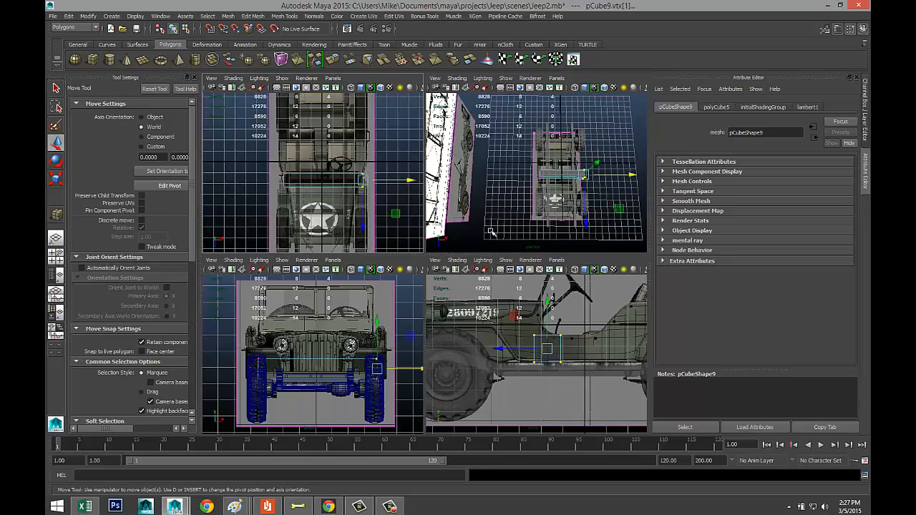
key(space)
alt+drag(516, 294, 387, 200)
click(55, 256)
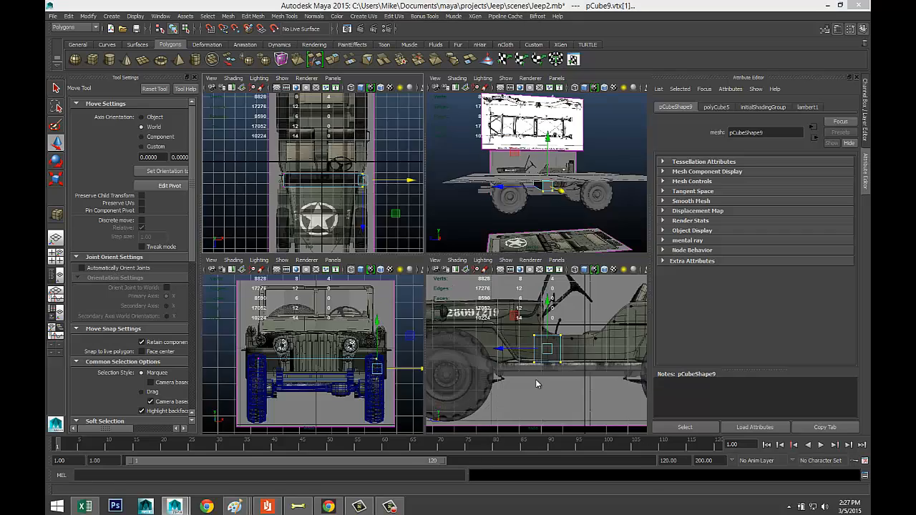
key(space)
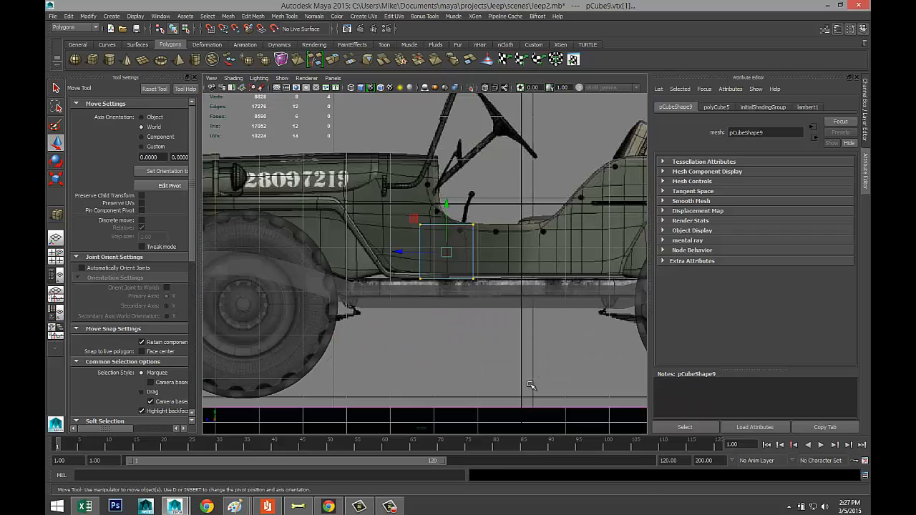
click(56, 255)
key(space)
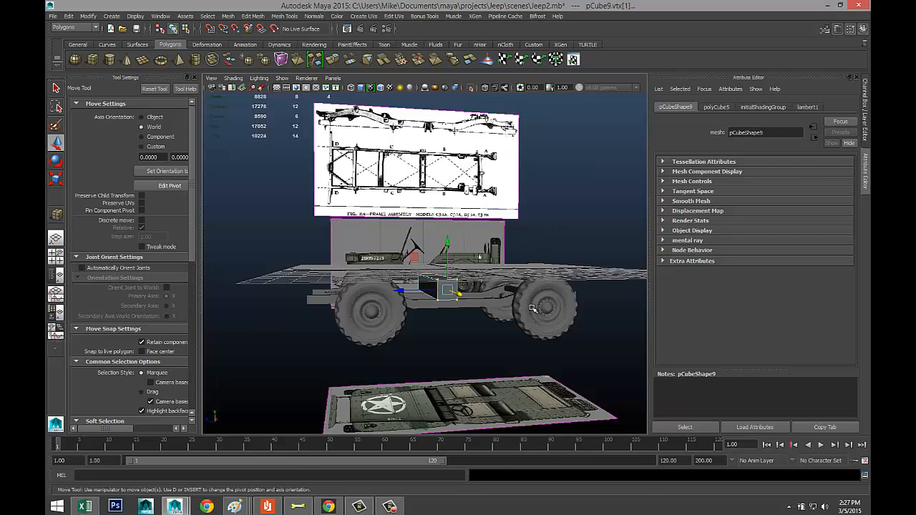
Step: Select the box's rear face, extrude it and pull it toward the back of the jeep to about Z 0.282
alt+drag(533, 309, 387, 309)
right_click(386, 310)
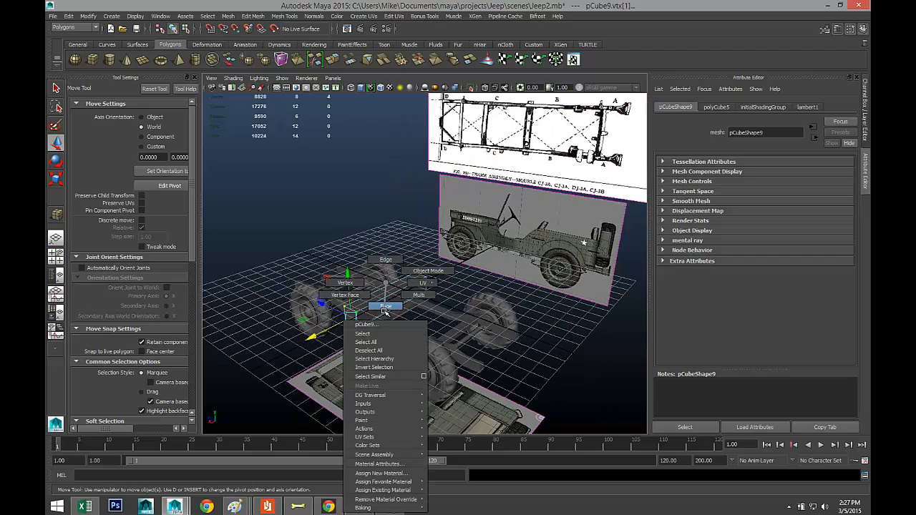
click(386, 307)
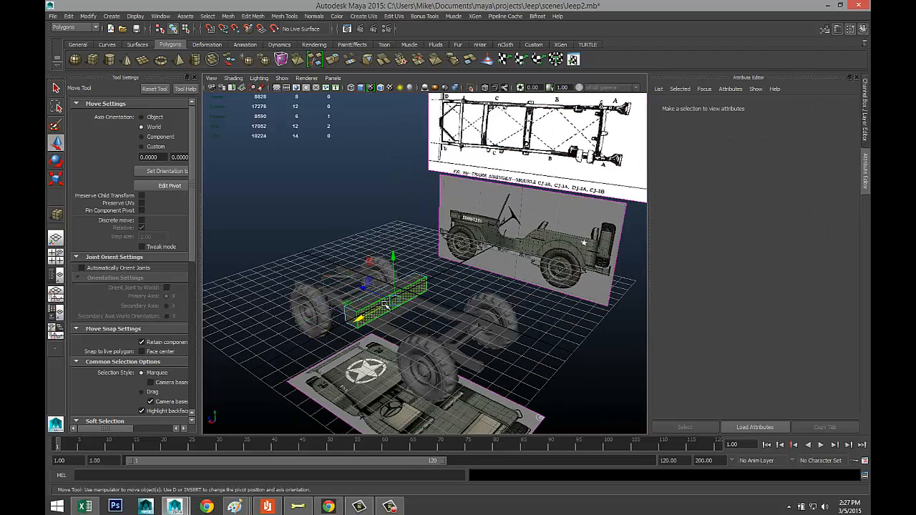
click(254, 17)
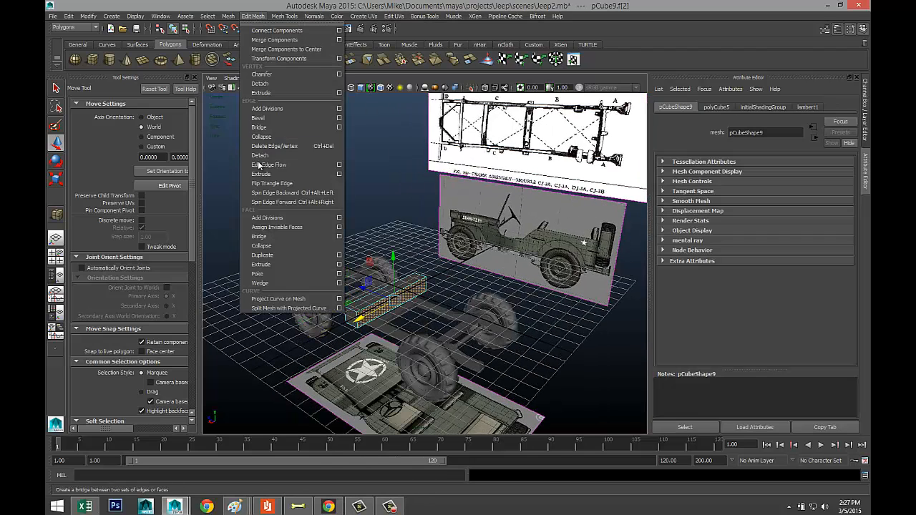
click(272, 267)
click(60, 260)
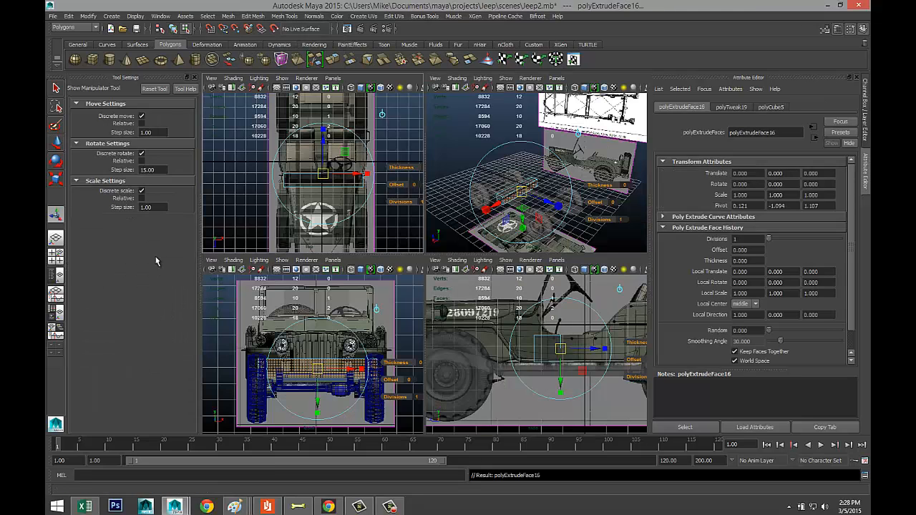
key(space)
key(w)
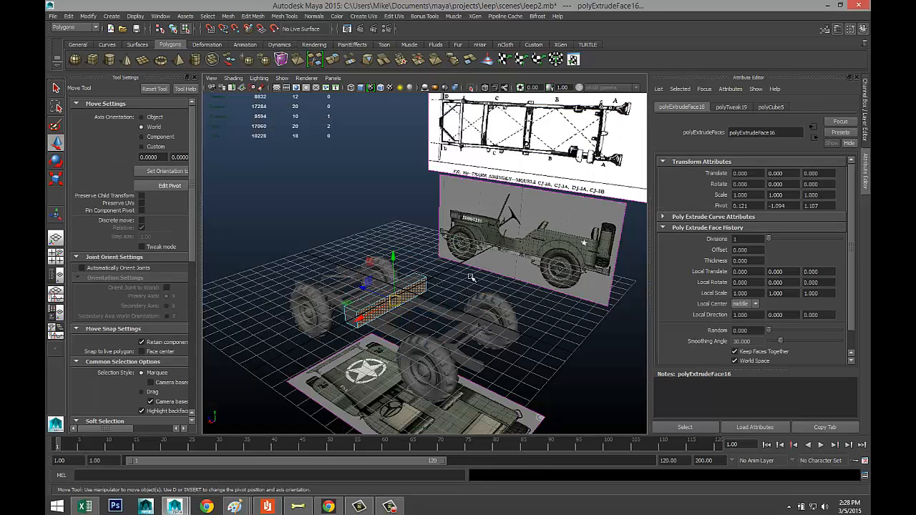
drag(364, 286, 374, 294)
key(f)
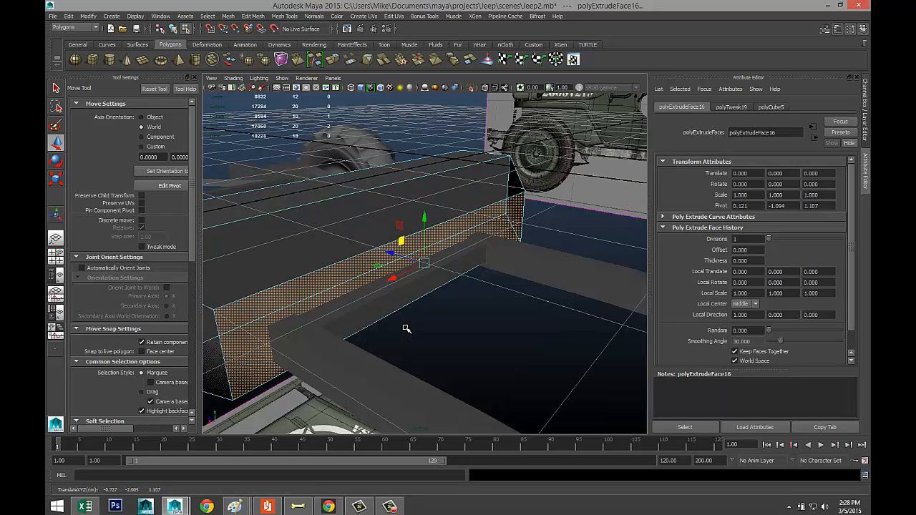
alt+drag(406, 329, 425, 238)
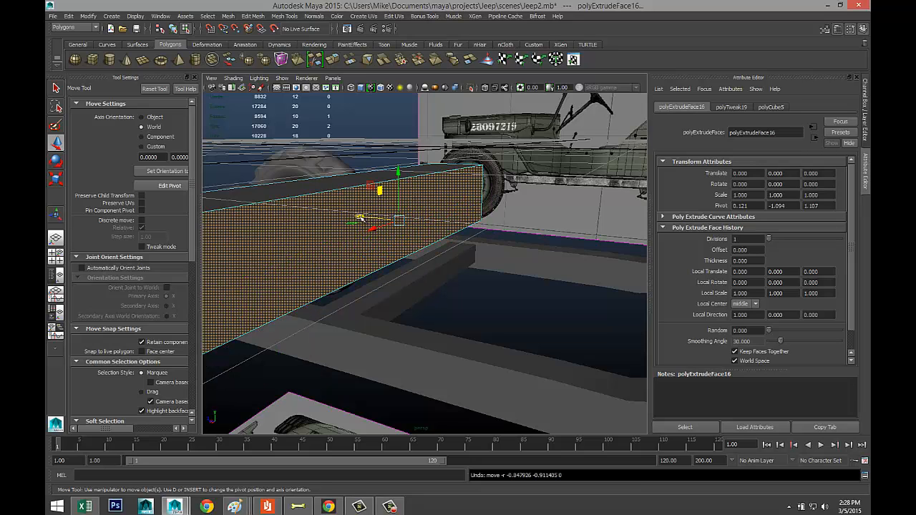
drag(358, 217, 401, 222)
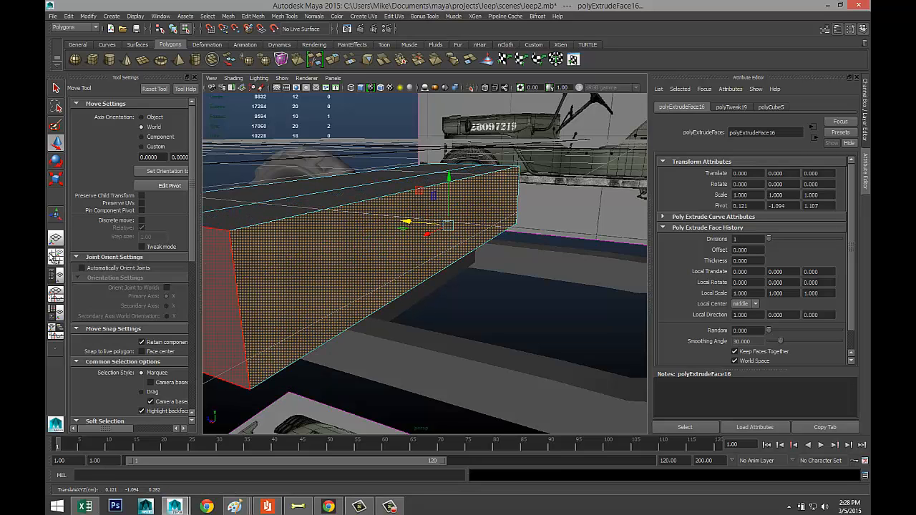
Step: In the side view, extrude the rear face again and move it back along the door opening to about Z -0.605
click(55, 256)
key(space)
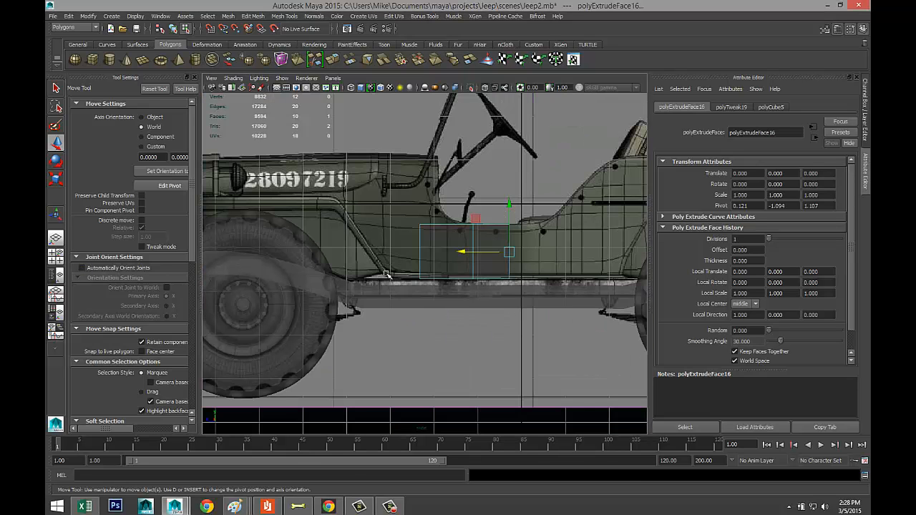
scroll(463, 294, up, 2)
alt+middle_drag(553, 288, 449, 317)
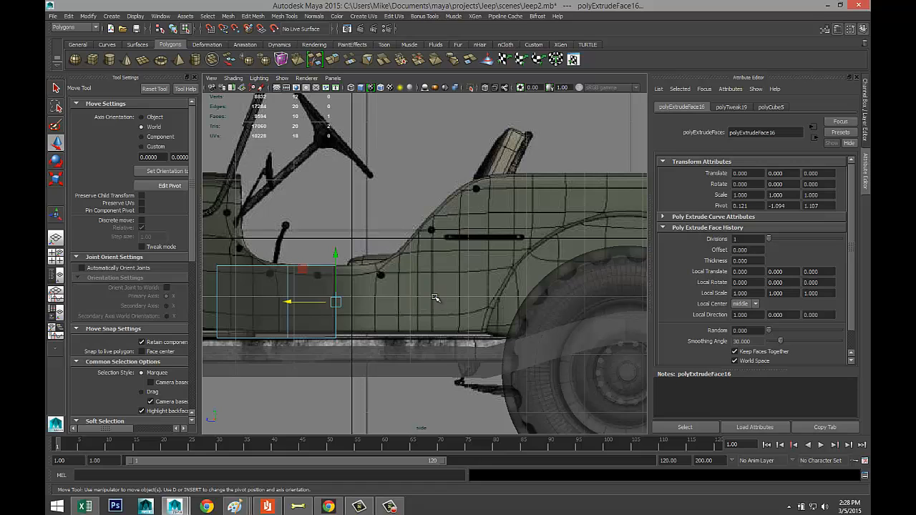
key(ctrl+e)
key(w)
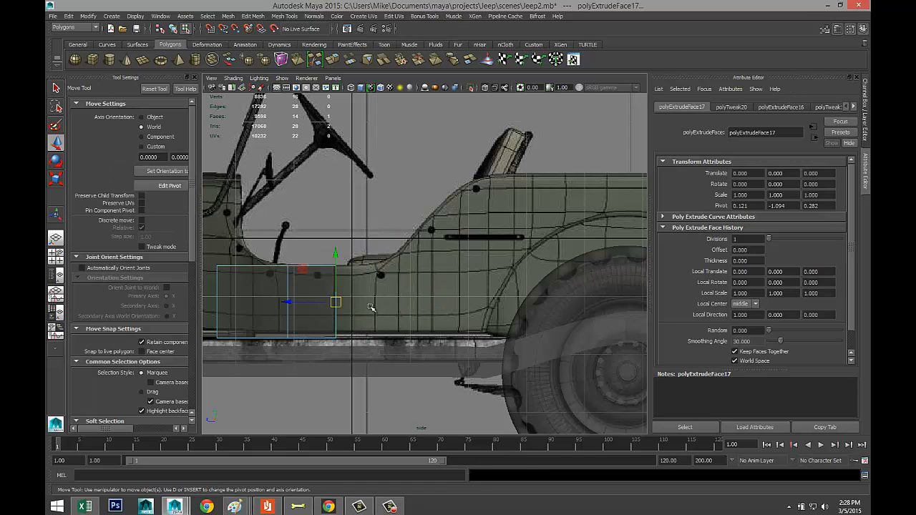
drag(292, 303, 342, 305)
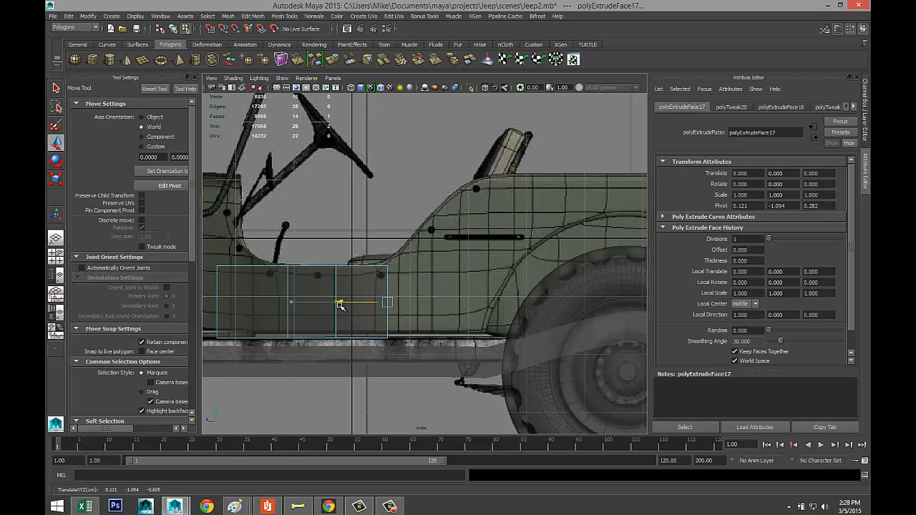
Step: Extrude the rear face back to about Z -1.501, and raise its top vertices to the sloped body outline, about Y 0.543
key(ctrl+e)
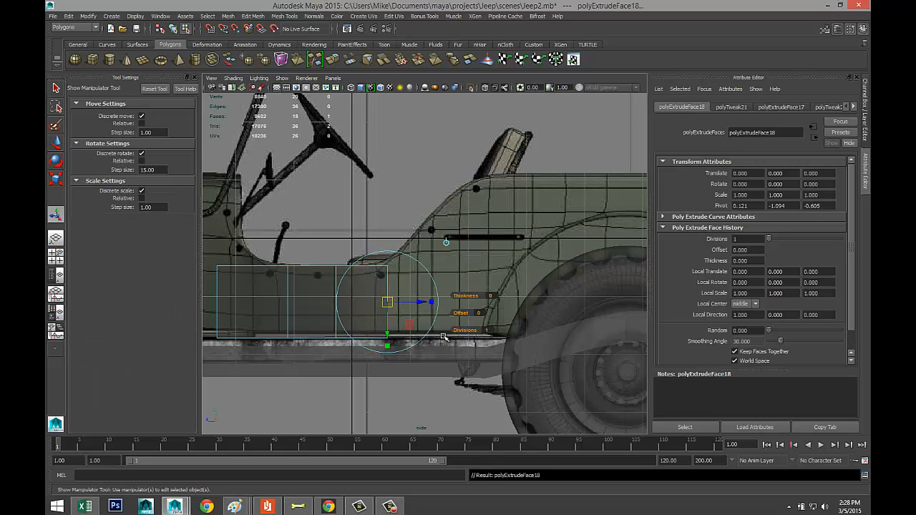
key(w)
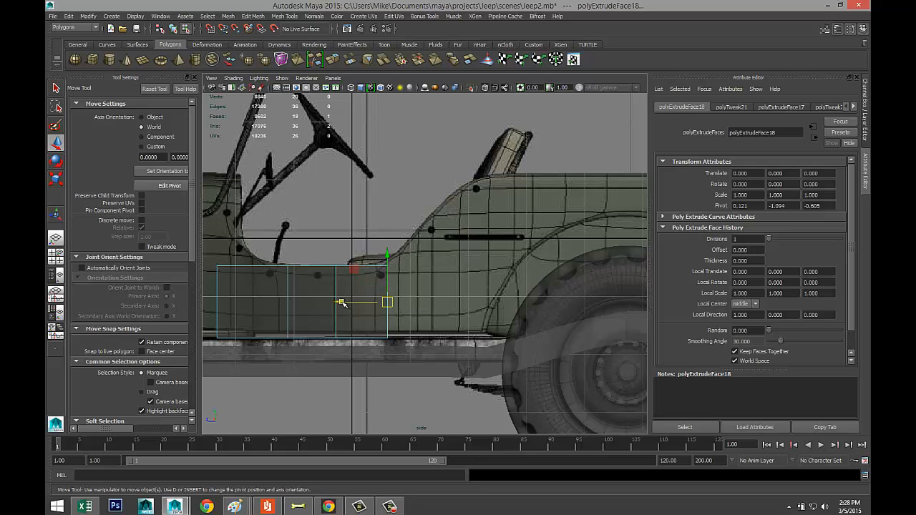
drag(342, 303, 394, 306)
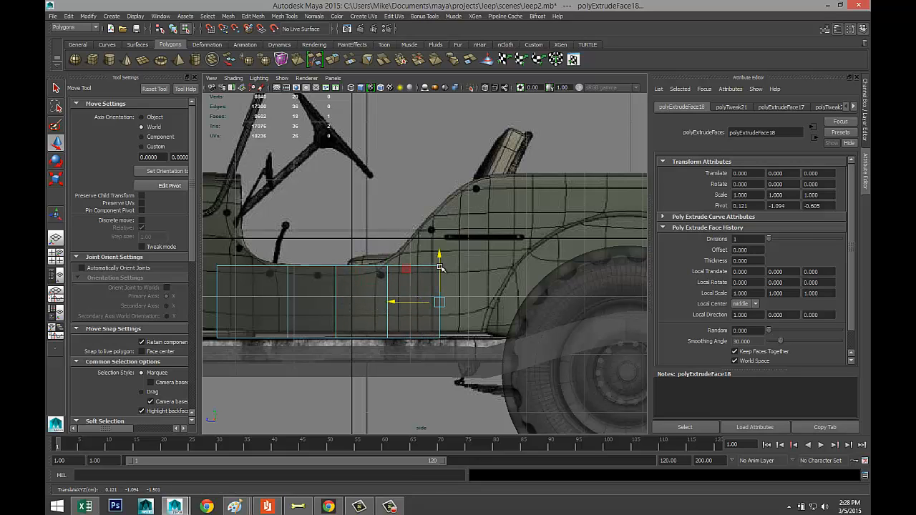
right_drag(439, 267, 407, 266)
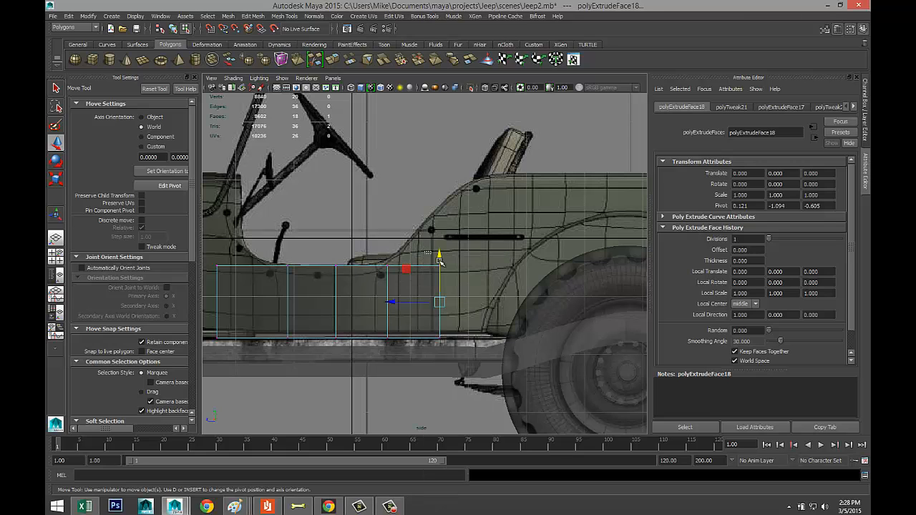
drag(433, 260, 445, 274)
drag(440, 222, 428, 165)
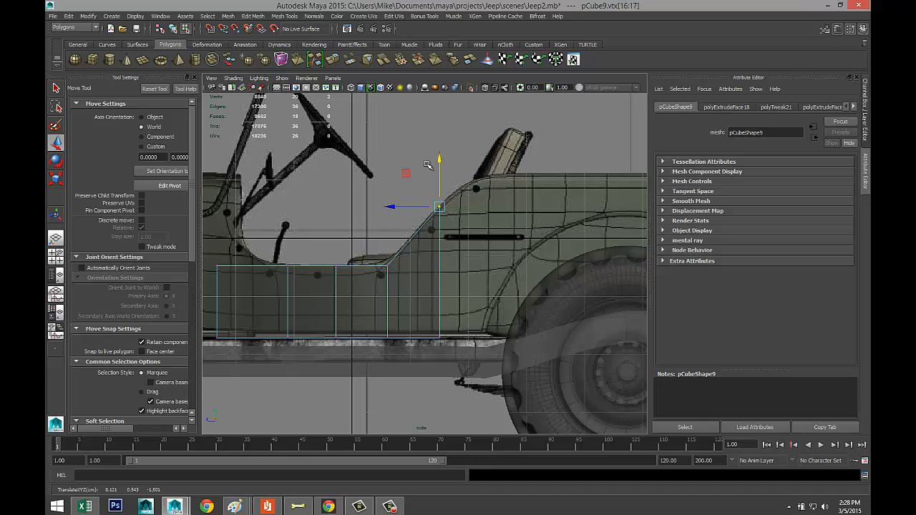
key(g)
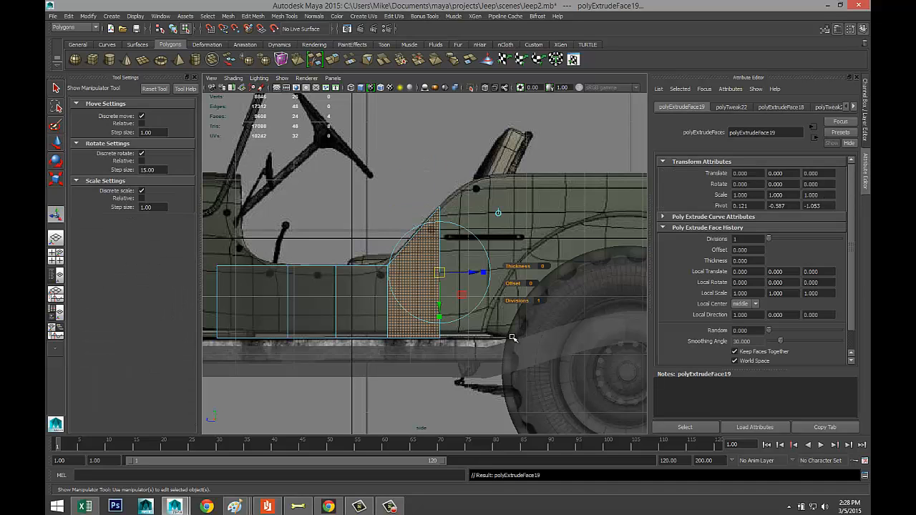
key(w)
drag(376, 272, 391, 273)
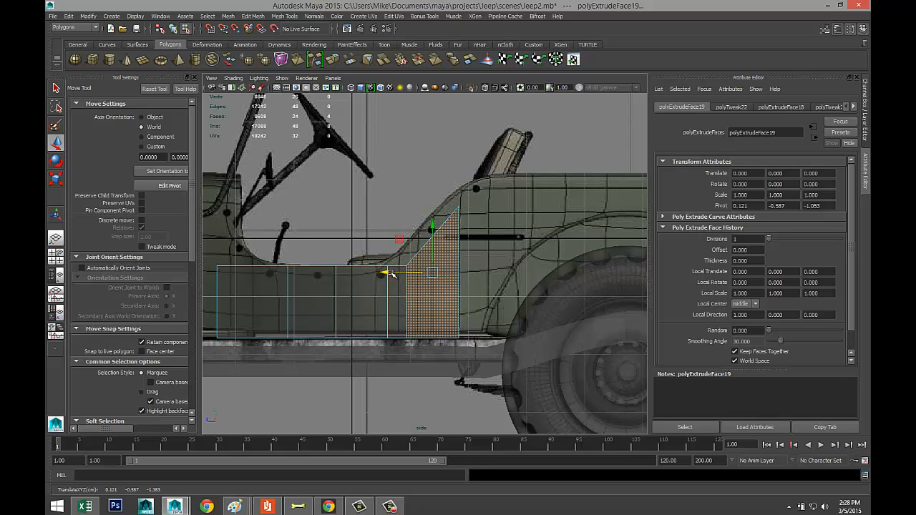
key(ctrl+z)
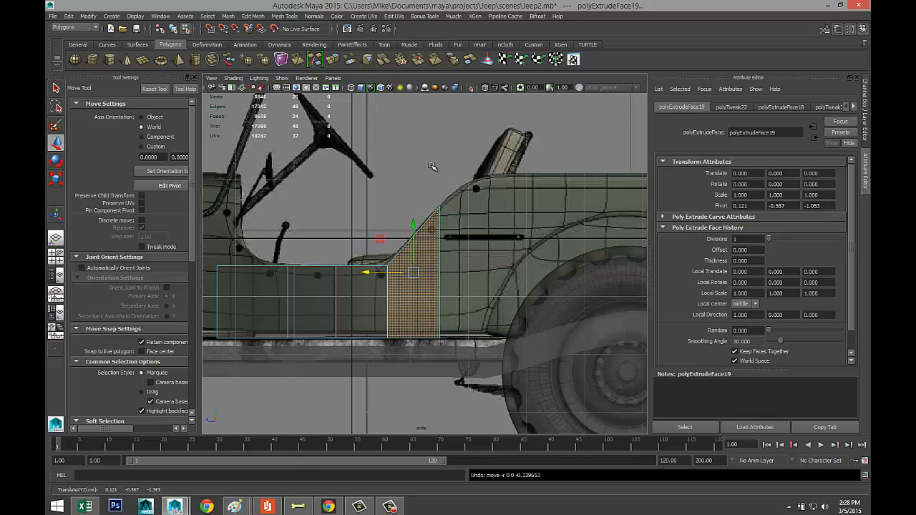
click(405, 193)
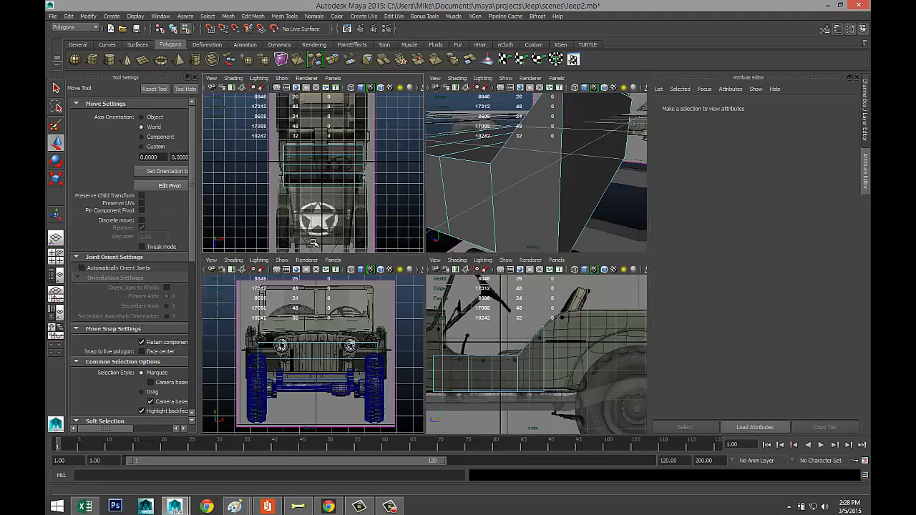
Step: Select only the body block's rear face in perspective and extrude it back to about Z -2.229 against the side reference
click(55, 257)
scroll(586, 184, down, 8)
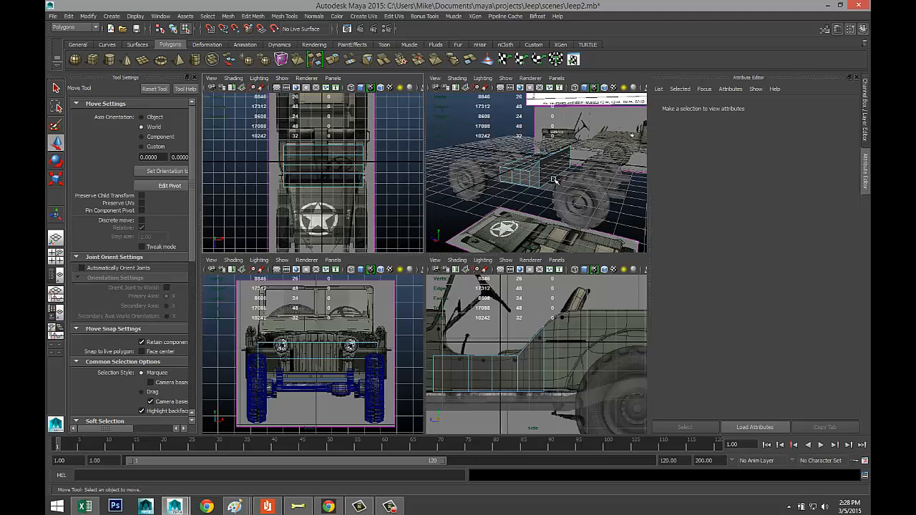
scroll(556, 179, up, 4)
click(563, 156)
click(558, 167)
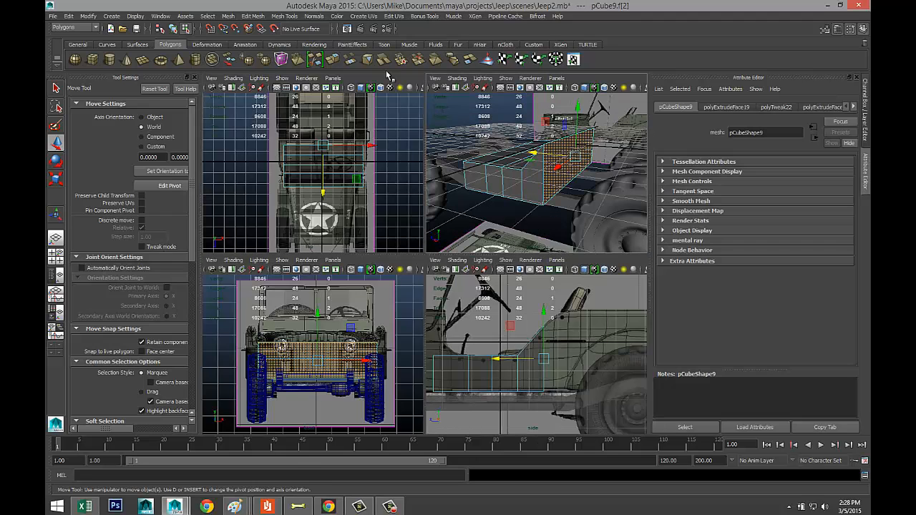
click(259, 16)
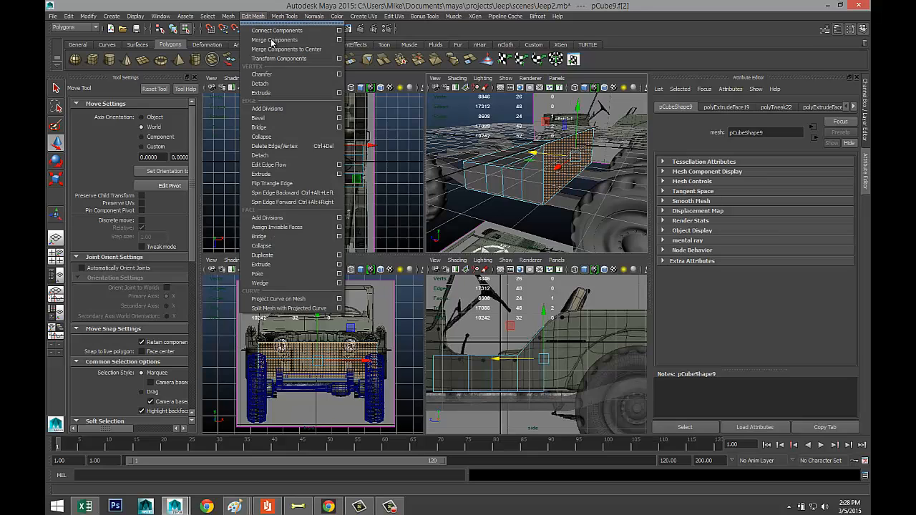
click(294, 267)
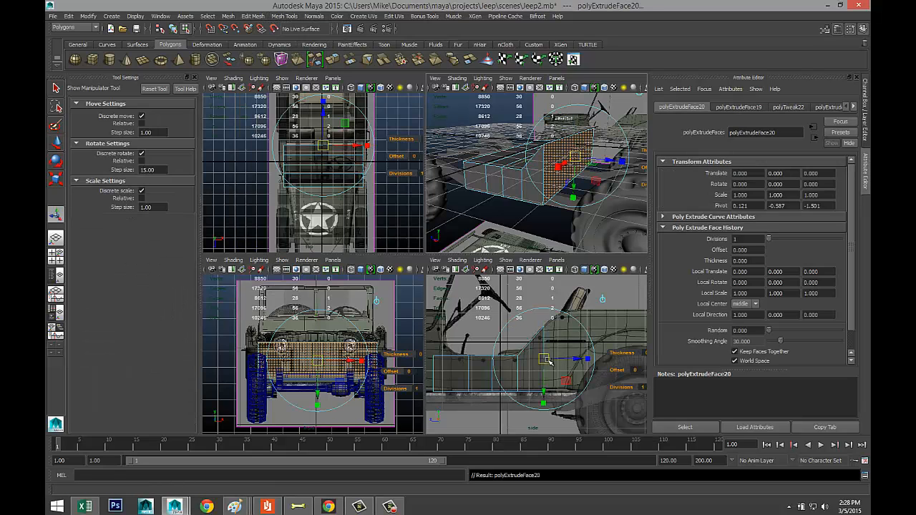
key(space)
alt+middle_drag(537, 358, 379, 385)
scroll(380, 385, down, 2)
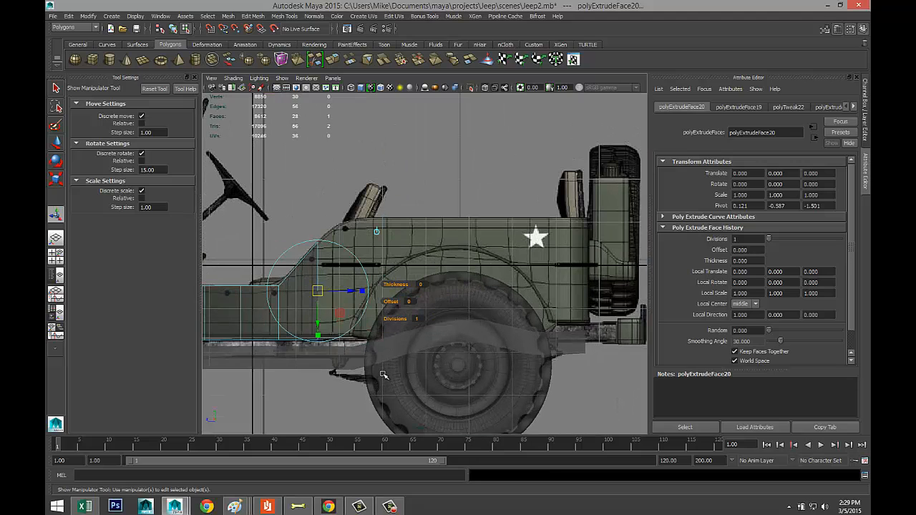
drag(353, 291, 381, 292)
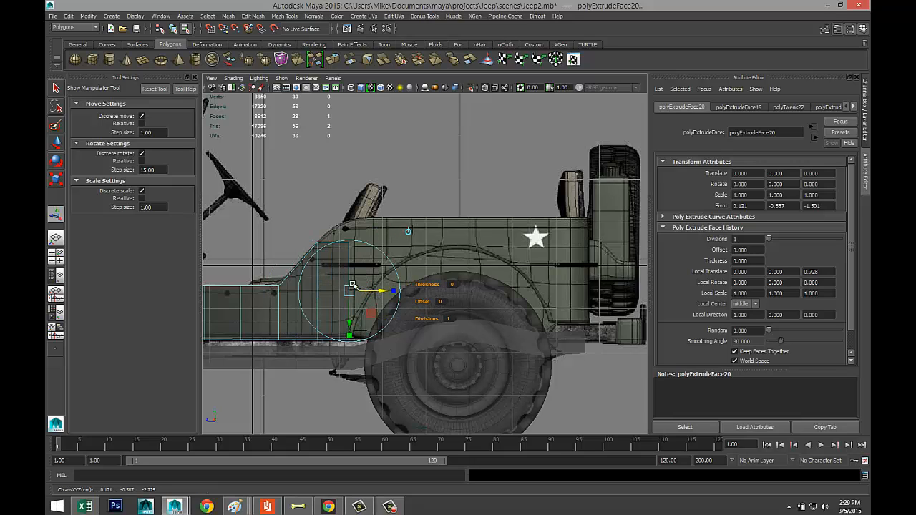
drag(350, 323, 353, 324)
Step: Move the extruded rear face onto the upper corner of the body's slope, about Y -0.099 and Z -2.025
key(w)
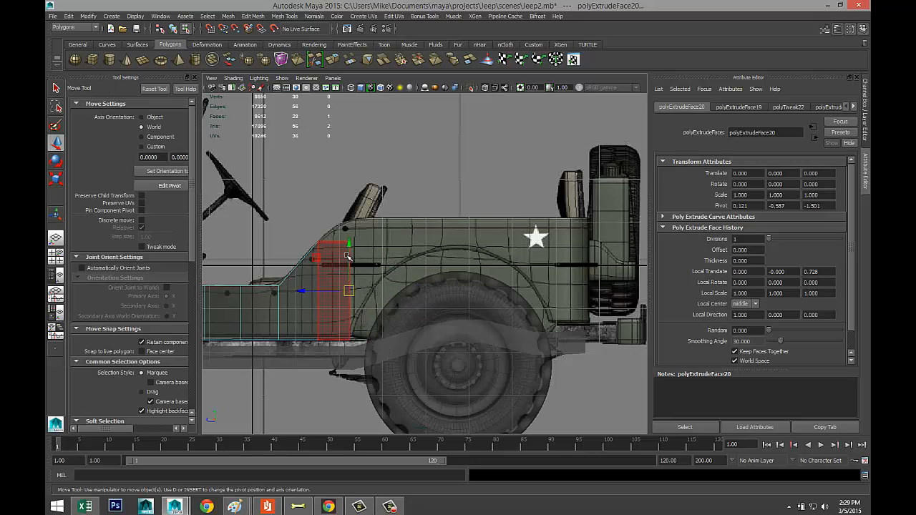
drag(349, 244, 346, 224)
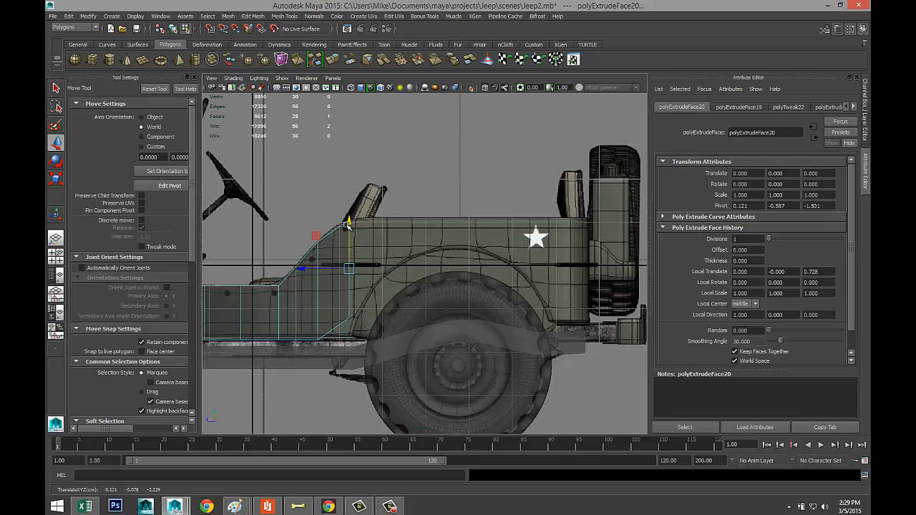
drag(349, 268, 340, 270)
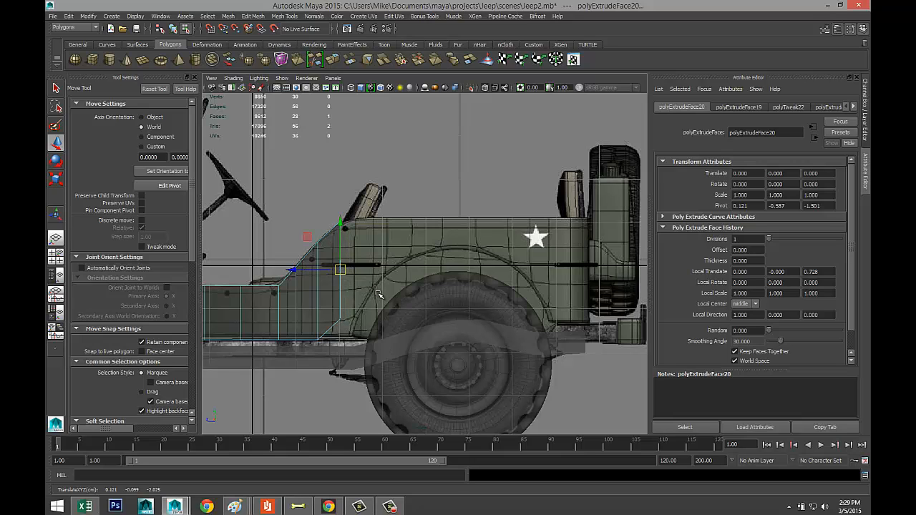
Step: Extrude the rear face back to about Z -2.683 and raise it to the body's top edge, about Y -0.019
key(ctrl+e)
key(w)
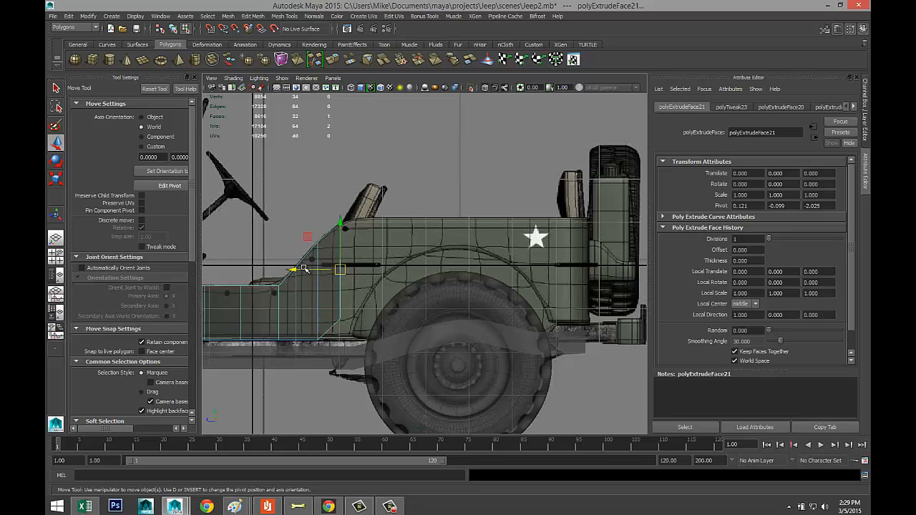
drag(304, 268, 355, 272)
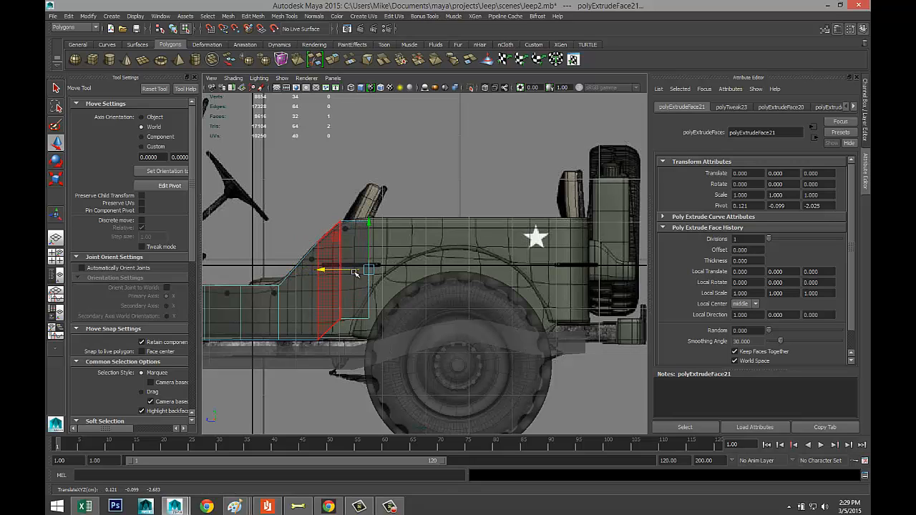
drag(369, 226, 370, 222)
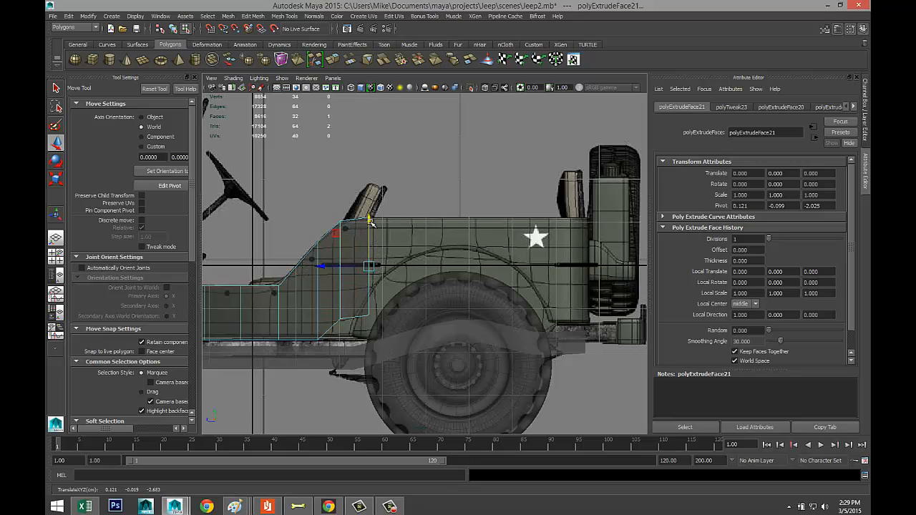
Step: Extrude the rear face straight back over the front of the rear wheel to about Z -3.409
key(ctrl+e)
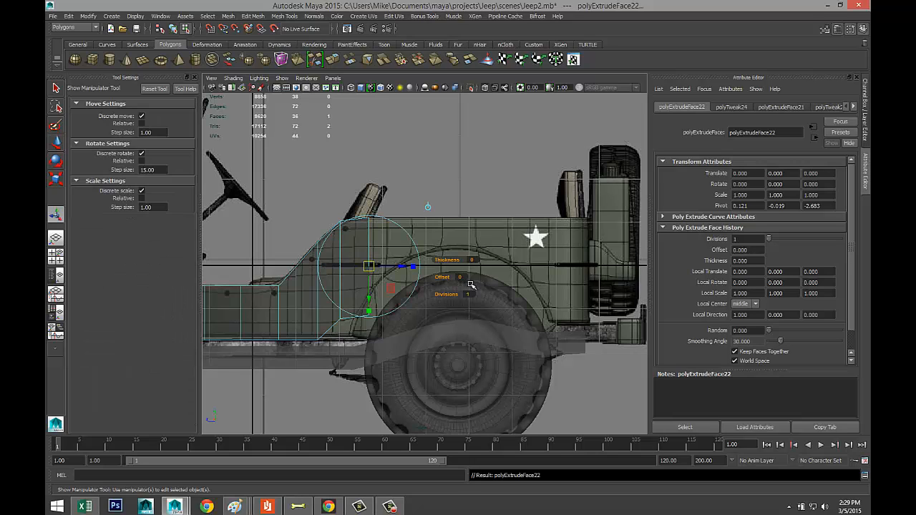
key(w)
drag(328, 266, 361, 268)
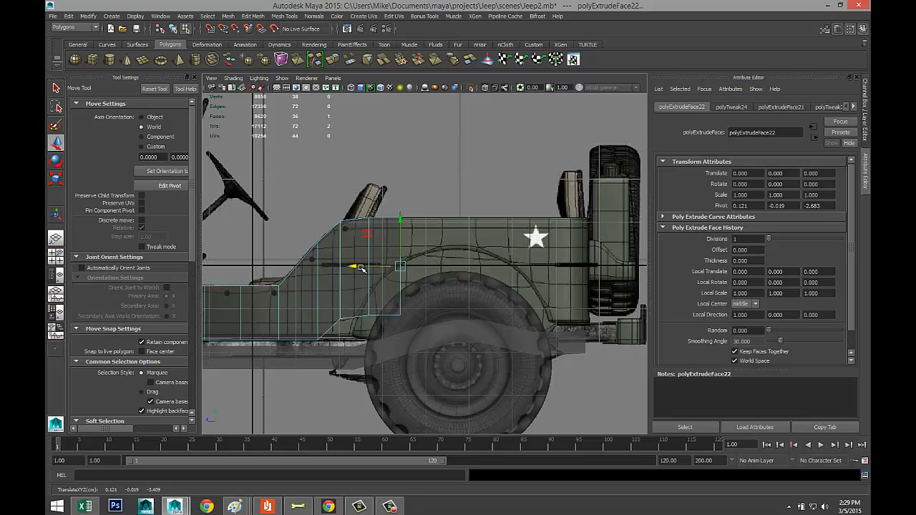
Step: Extrude the body block's rear face straight back over the rear wheel to about Z -4.193
key(ctrl+e)
key(w)
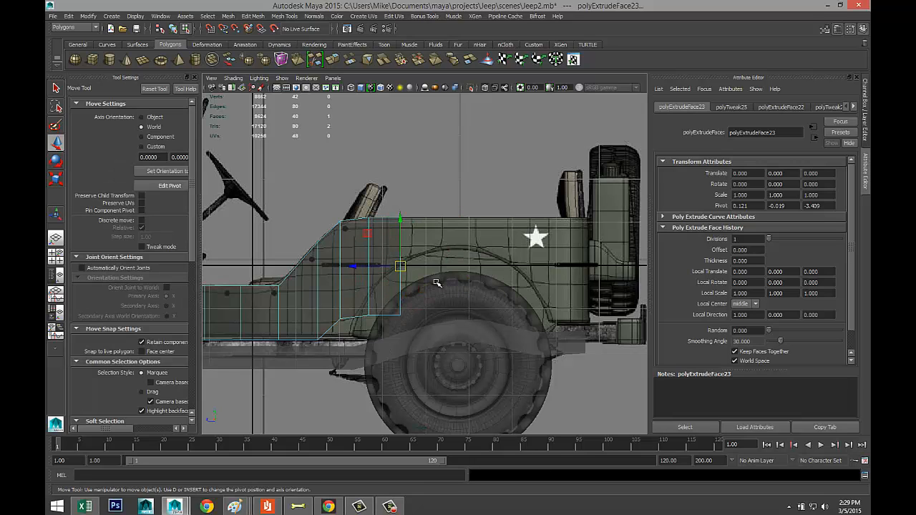
drag(366, 266, 400, 267)
Step: Extrude the rear face back in four consecutive segments across the rear wheel, ending at about Z -7.212
key(ctrl+e)
key(w)
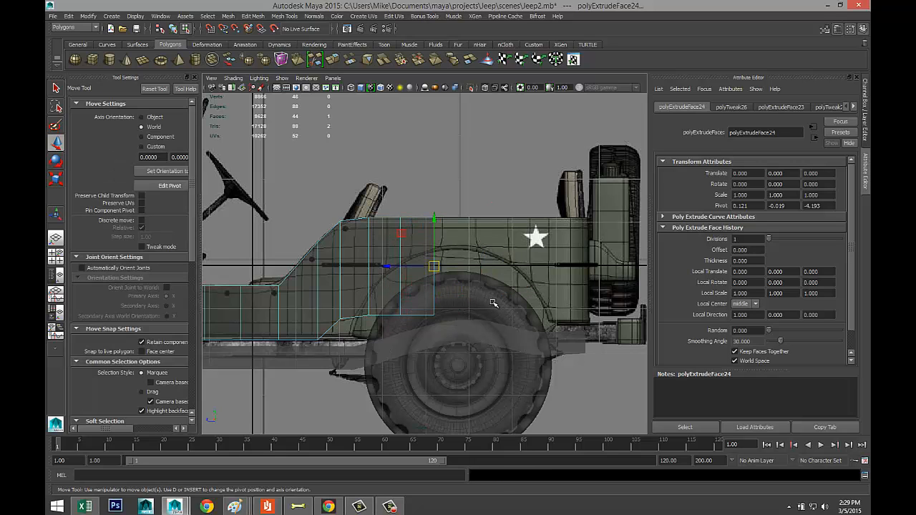
drag(387, 266, 517, 272)
key(ctrl+e)
key(w)
key(ctrl+e)
key(w)
key(ctrl+e)
key(w)
Step: Extrude the rear face once more to the rear edge of the body in the reference, about Z -7.756
key(ctrl+e)
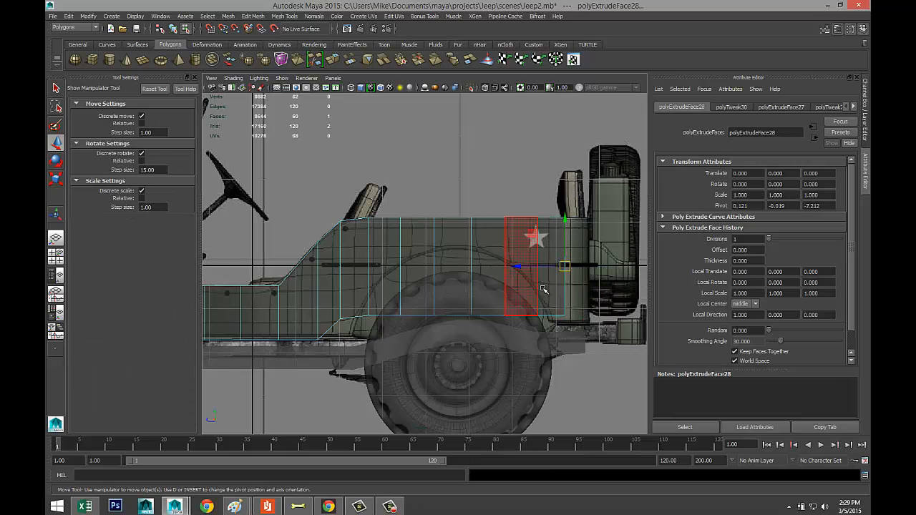
key(w)
drag(524, 266, 548, 270)
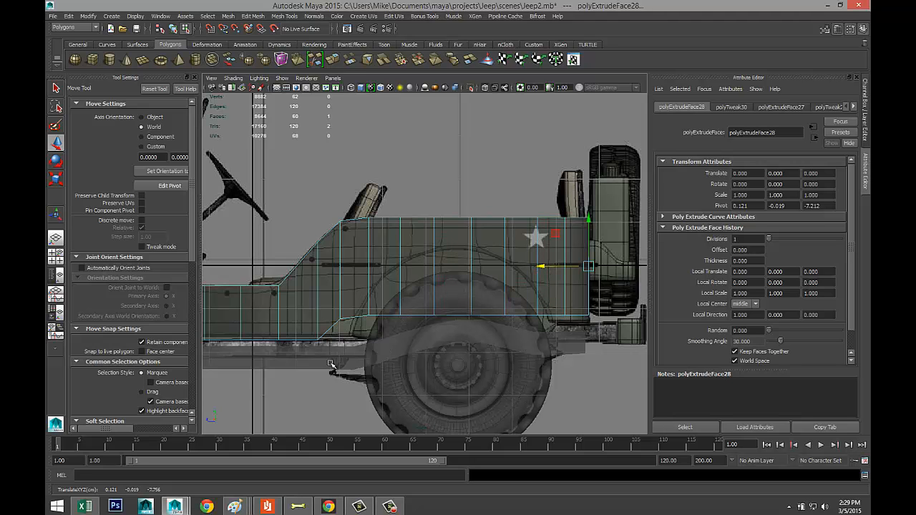
Step: Lower the two bottom vertex pairs ahead of the rear wheel to about Y -1.738 and shift the rearmost column forward to about Z -2.598
alt+middle_drag(318, 360, 331, 342)
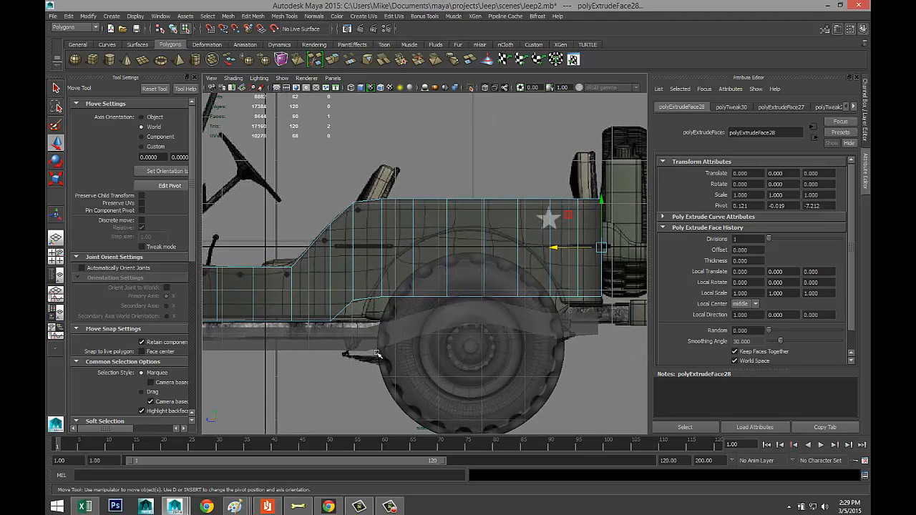
alt+right_drag(332, 342, 377, 353)
right_drag(330, 313, 292, 288)
drag(314, 304, 342, 323)
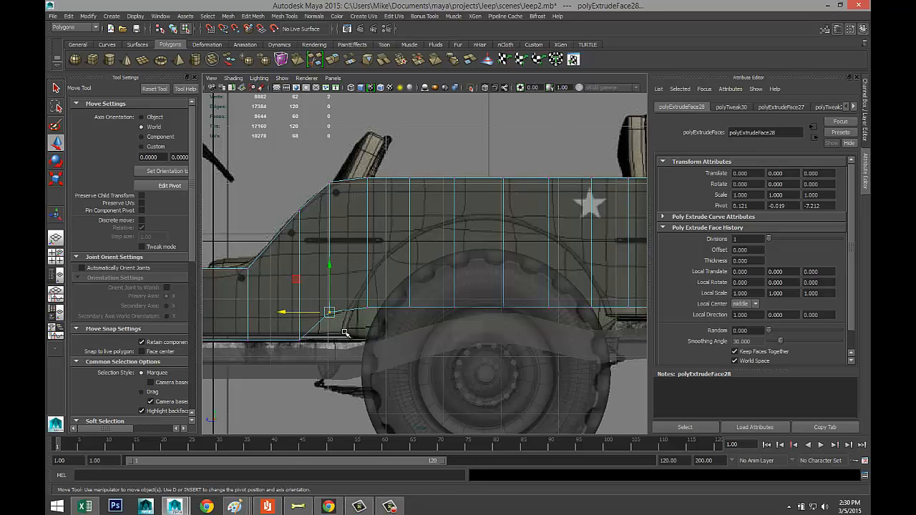
drag(331, 268, 376, 322)
drag(367, 264, 369, 298)
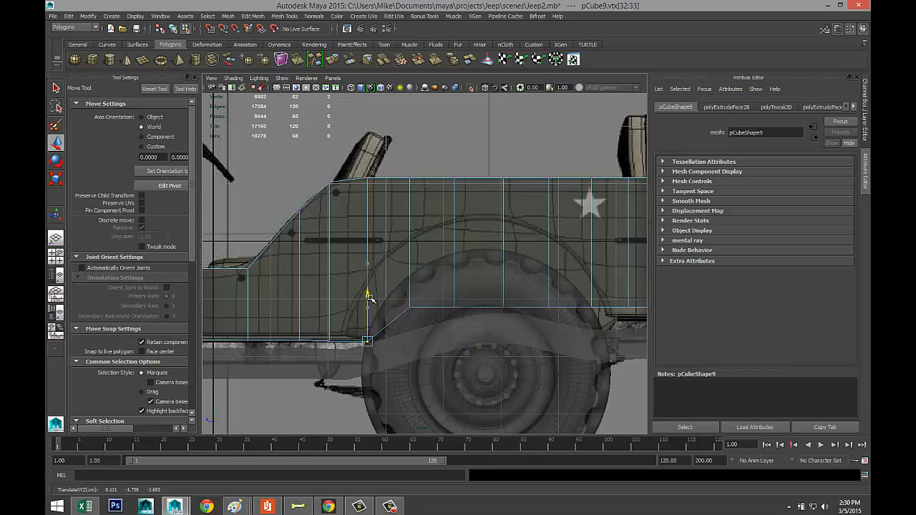
drag(355, 342, 343, 340)
drag(358, 170, 334, 178)
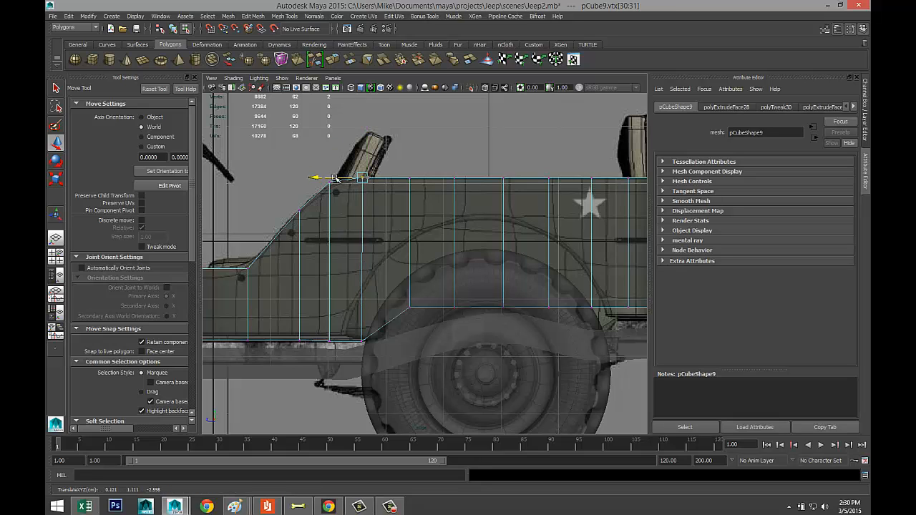
Step: Raise the four bottom vertex pairs above the rear wheel to follow the tire's arch, peaking at about Y -0.134
drag(398, 295, 460, 319)
drag(455, 286, 463, 229)
drag(501, 299, 516, 342)
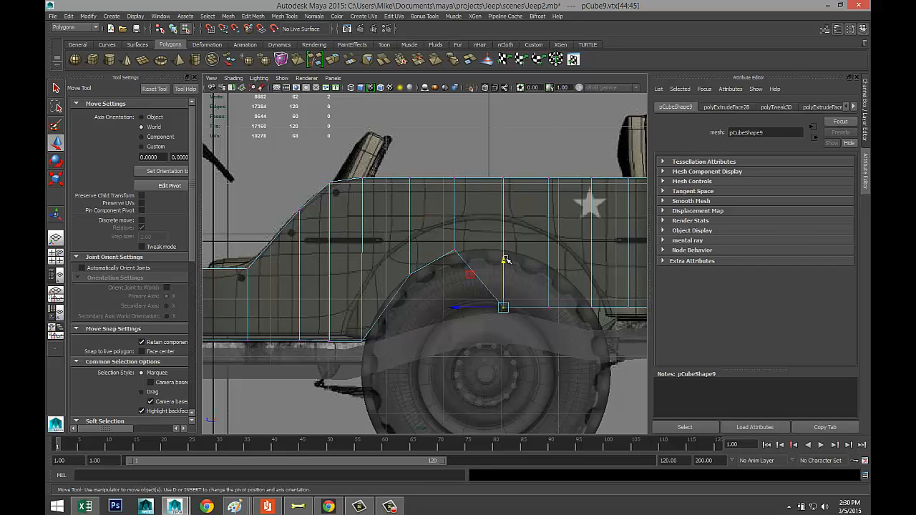
drag(504, 260, 503, 201)
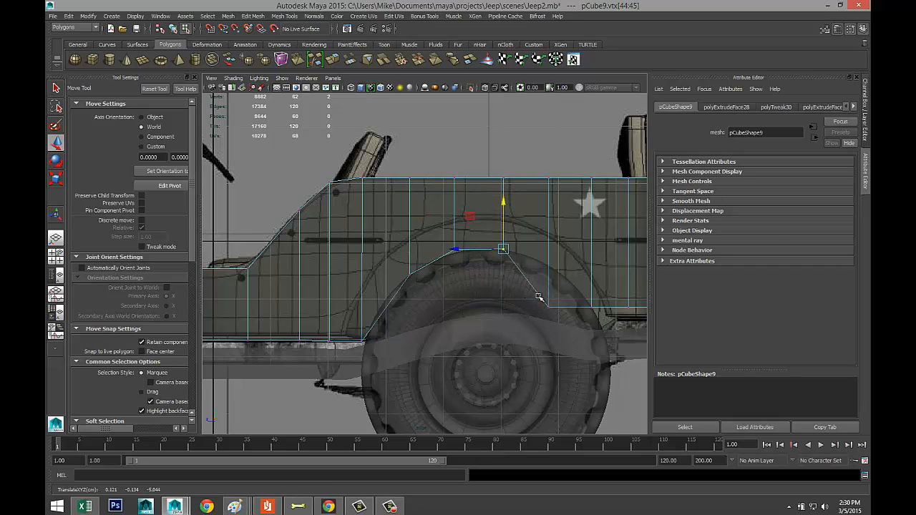
drag(539, 296, 557, 323)
drag(548, 259, 548, 215)
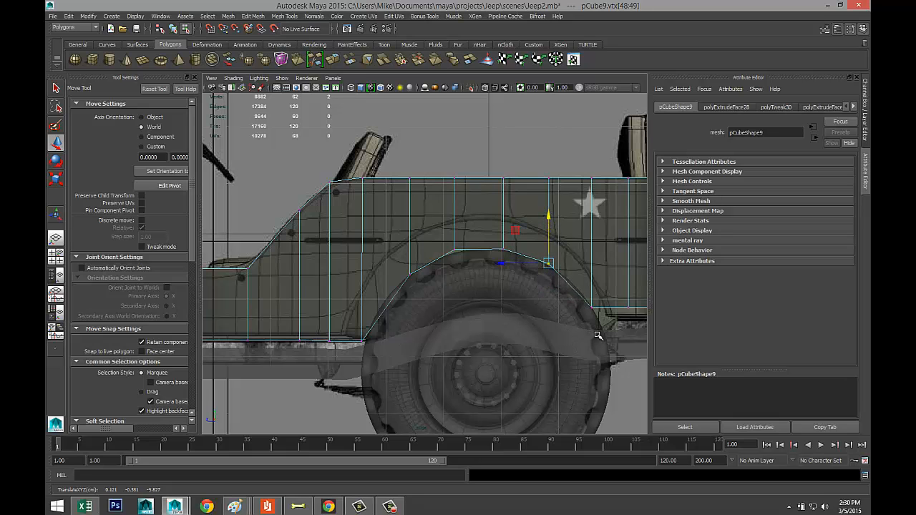
Step: Lower the last two bottom vertex pairs behind the rear wheel onto the body's bottom edge in the reference
alt+middle_drag(562, 350, 431, 335)
drag(448, 304, 468, 322)
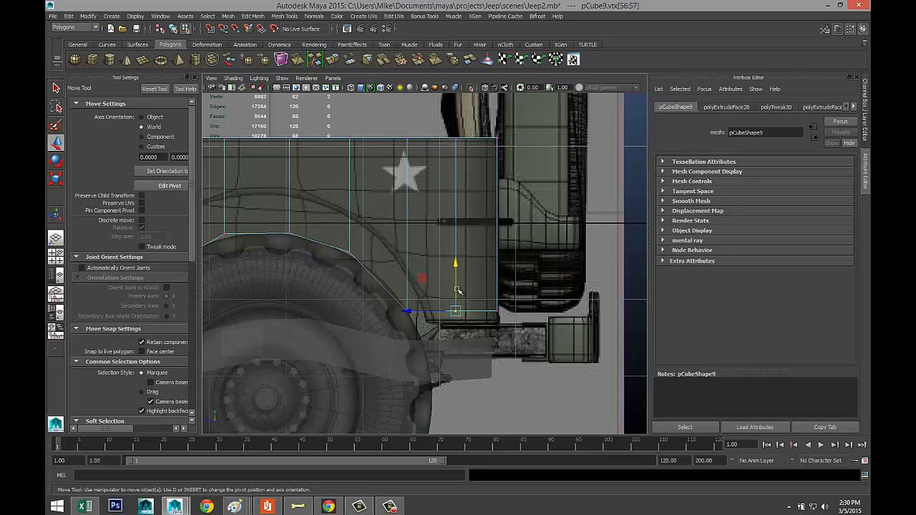
drag(456, 267, 499, 309)
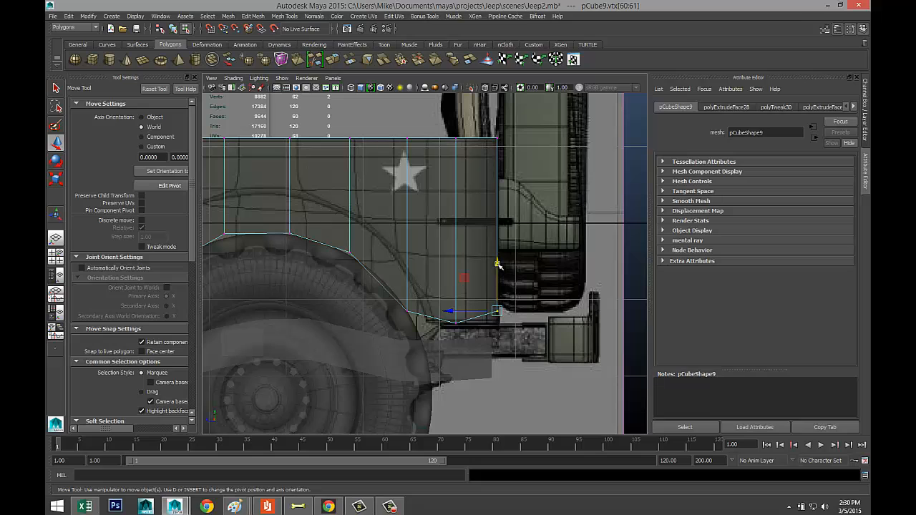
drag(497, 264, 499, 274)
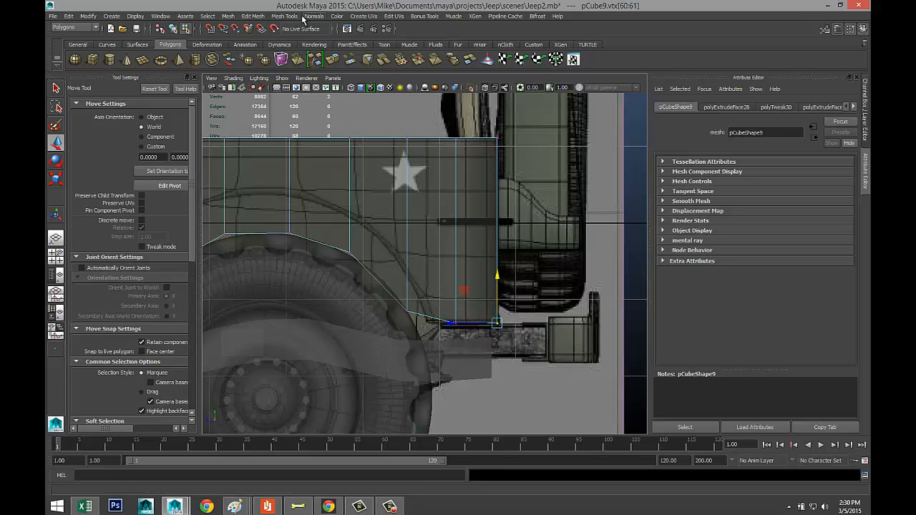
click(285, 16)
click(335, 128)
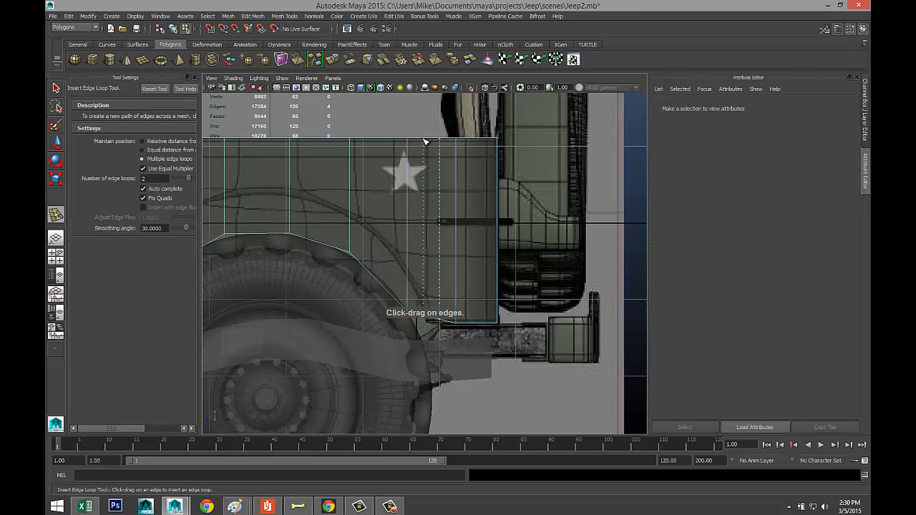
drag(425, 142, 424, 140)
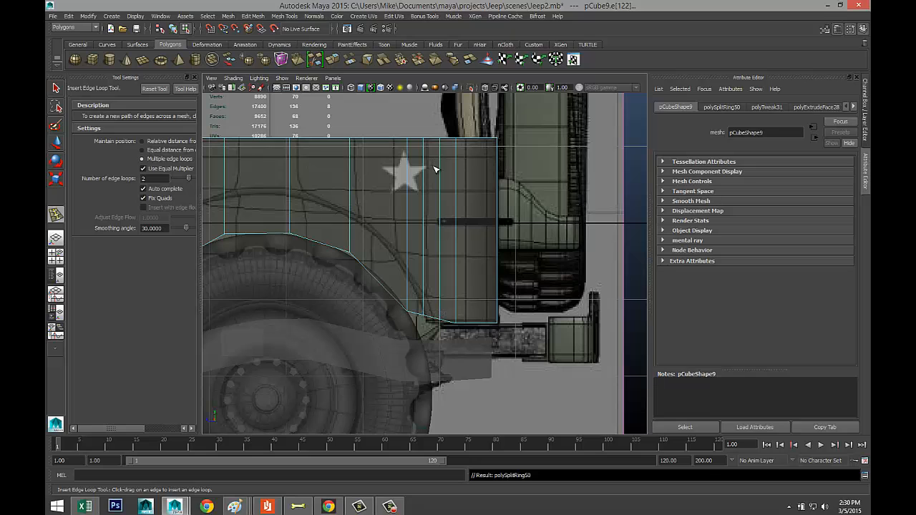
key(ctrl+z)
Step: Insert a single edge loop just behind the rear wheel arch, using the Insert Edge Loop tool's equal distance from edge option
click(285, 16)
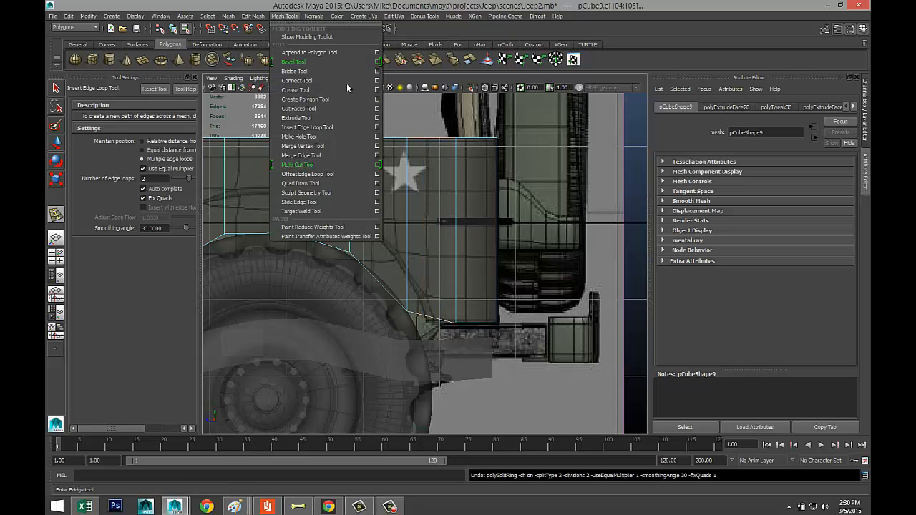
click(381, 129)
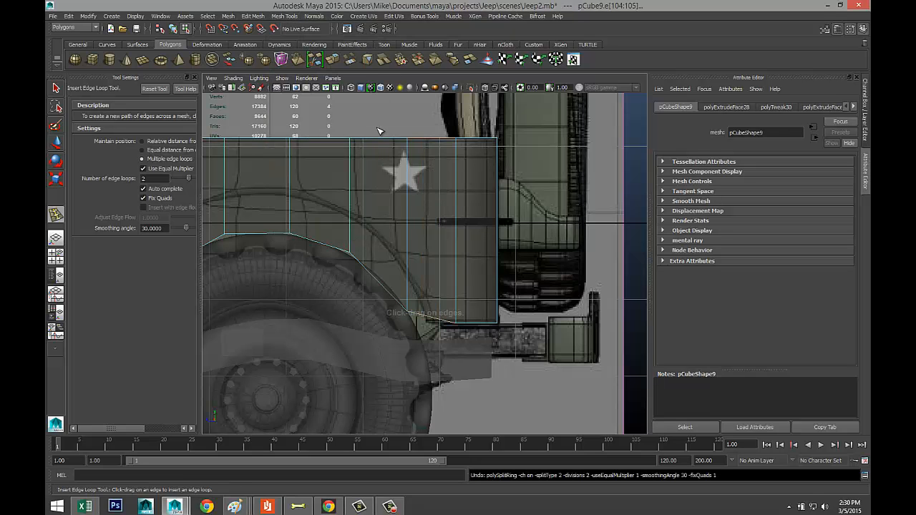
click(142, 151)
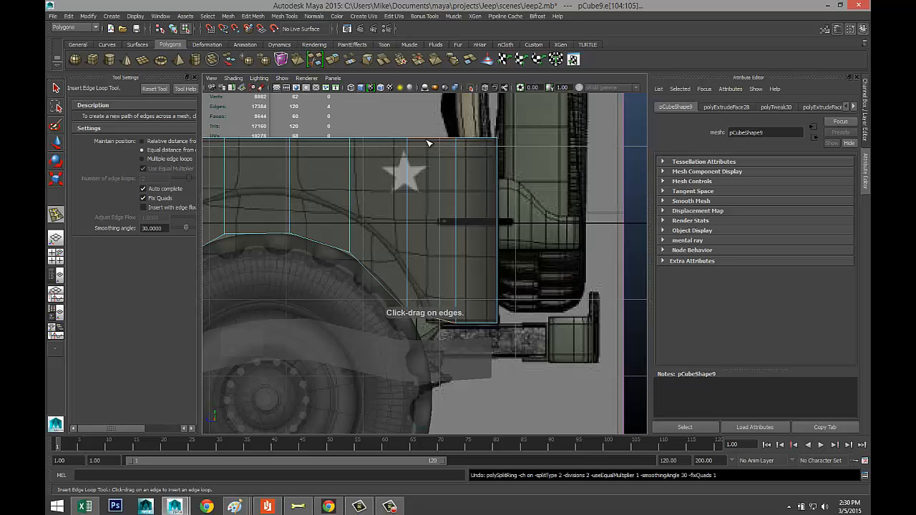
drag(428, 144, 423, 142)
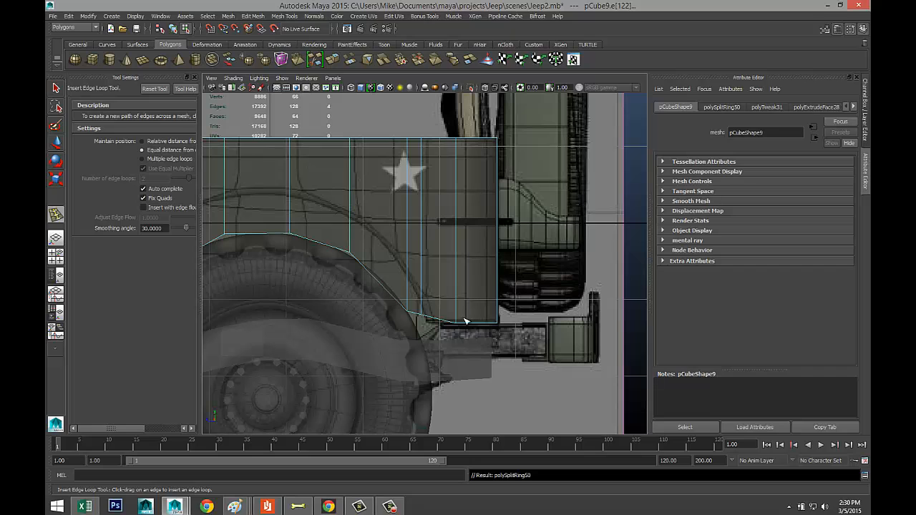
Step: Move the new loop's bottom vertices down along the tire's rear edge to extend the wheel arch
key(q)
right_drag(422, 320, 404, 308)
click(421, 317)
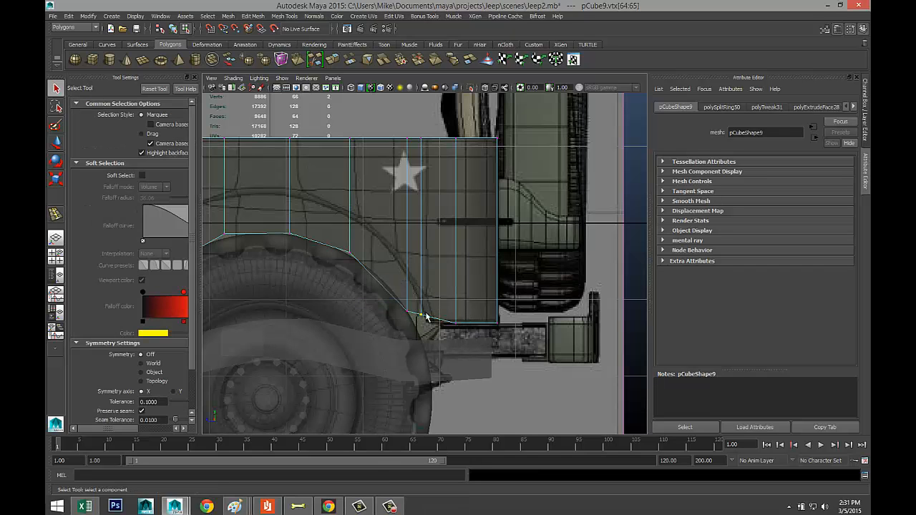
key(w)
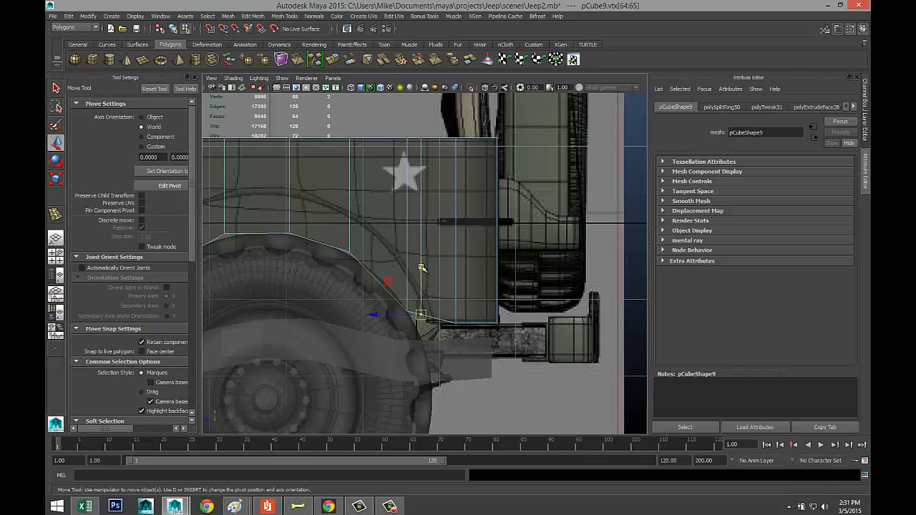
drag(422, 268, 425, 289)
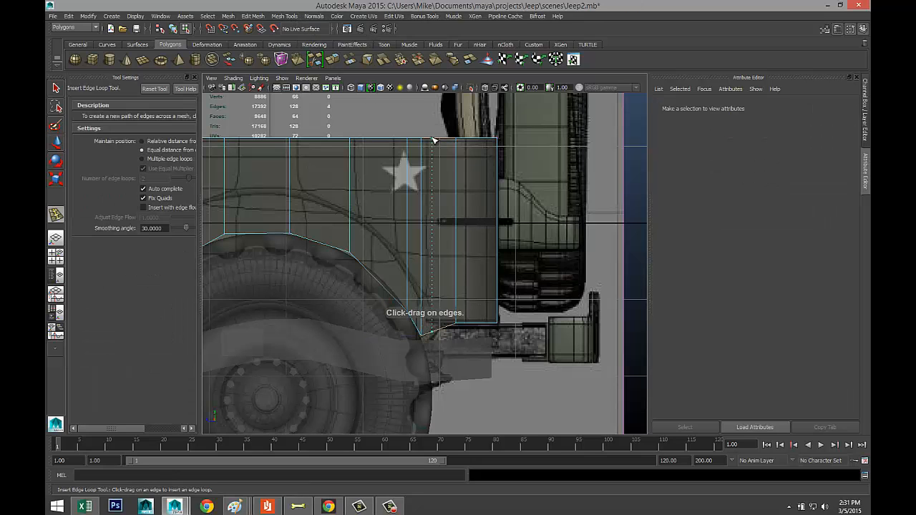
Step: Insert another edge loop behind the arch's low point and raise its bottom vertices to the body's lower edge, about Y -1.310
drag(436, 142, 434, 142)
key(q)
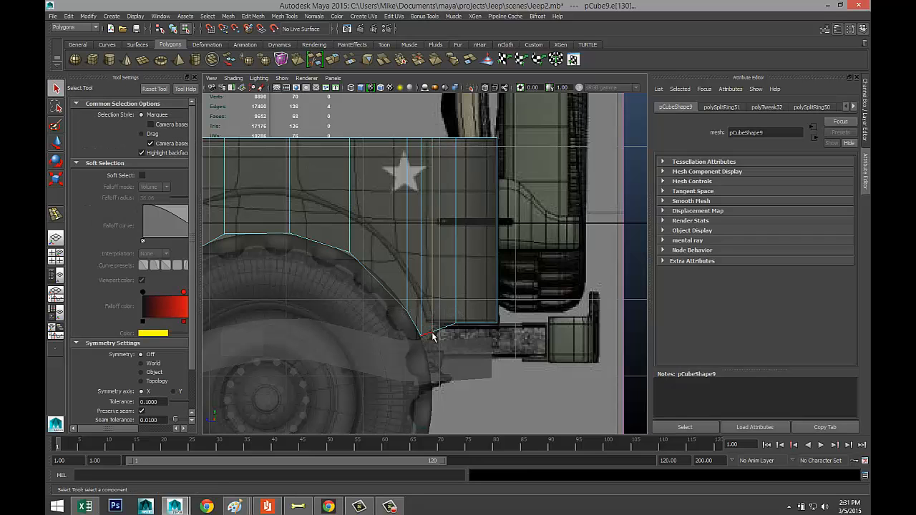
right_drag(432, 284, 387, 286)
drag(443, 352, 442, 350)
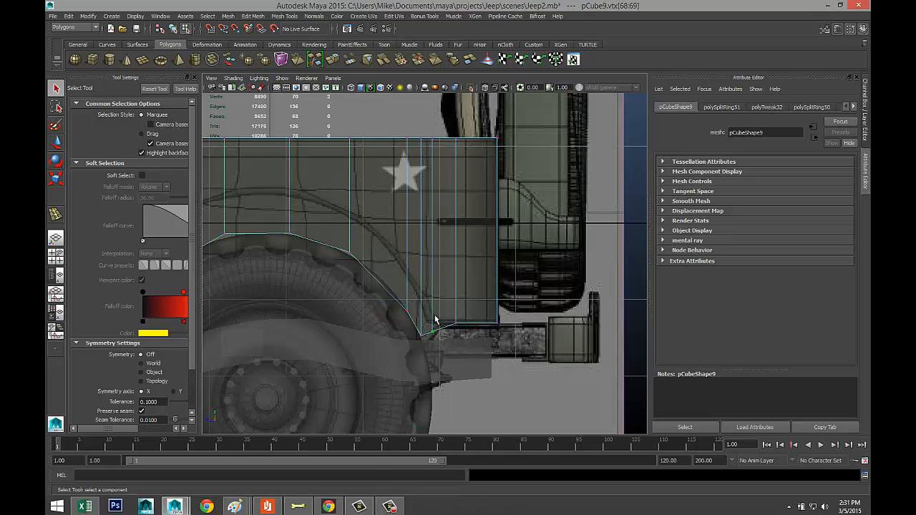
key(w)
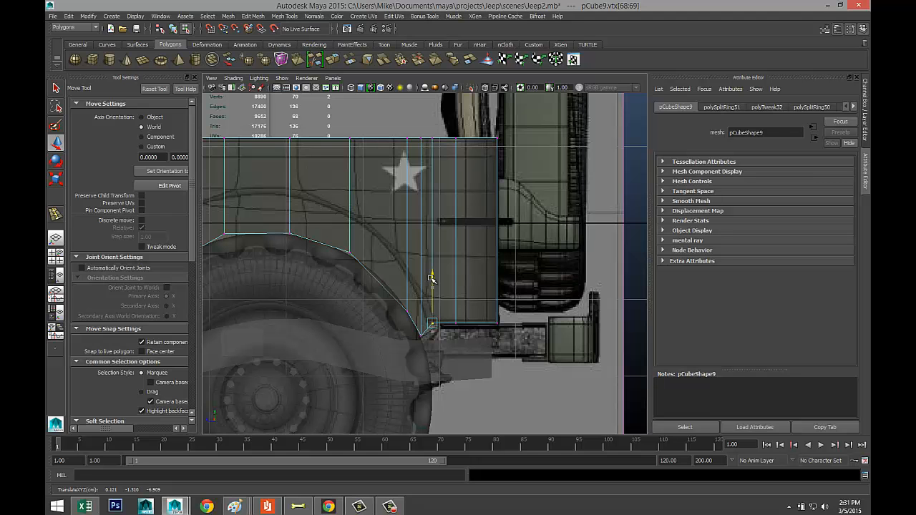
Step: Examine the blocked-out body in perspective from the side, front and above against the chassis and reference images
scroll(411, 309, down, 7)
scroll(408, 312, up, 1)
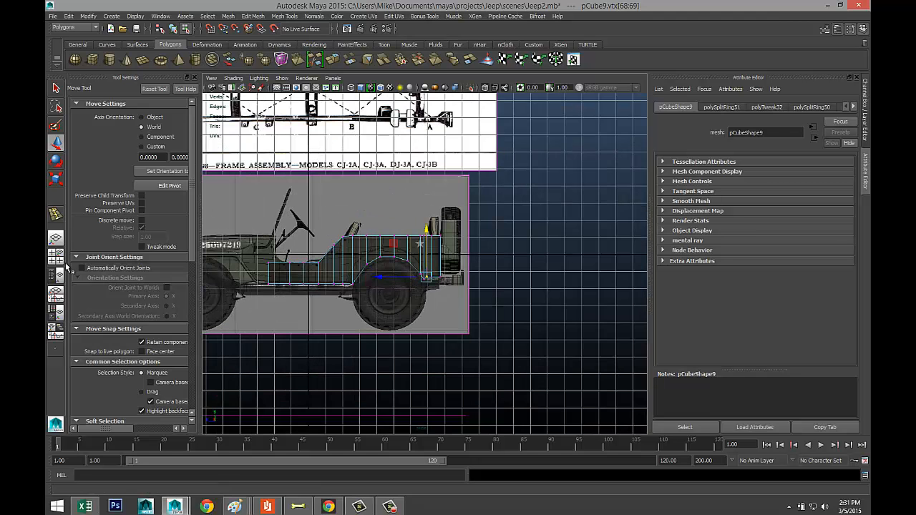
click(59, 264)
key(space)
scroll(428, 265, down, 5)
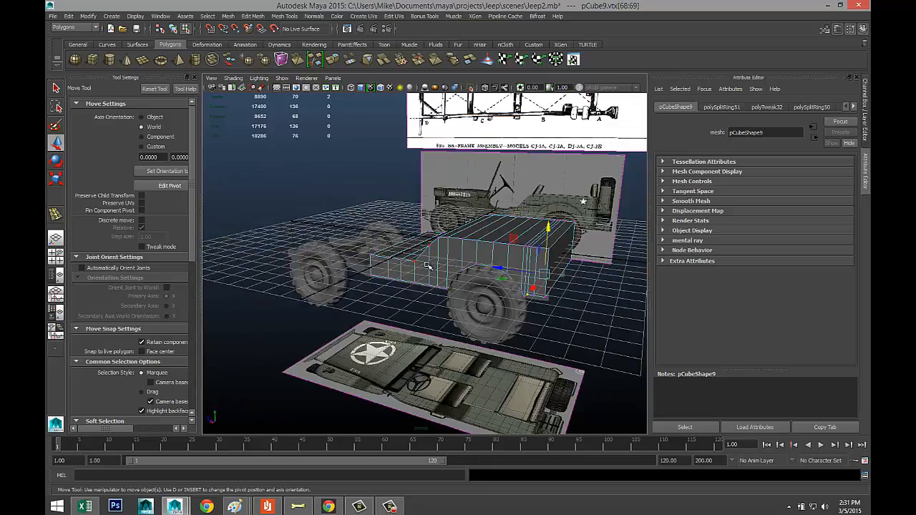
scroll(381, 277, up, 5)
mouse_move(382, 277)
alt+mouse_down()
mouse_move(491, 284)
mouse_move(389, 276)
alt+mouse_up()
scroll(429, 315, up, 4)
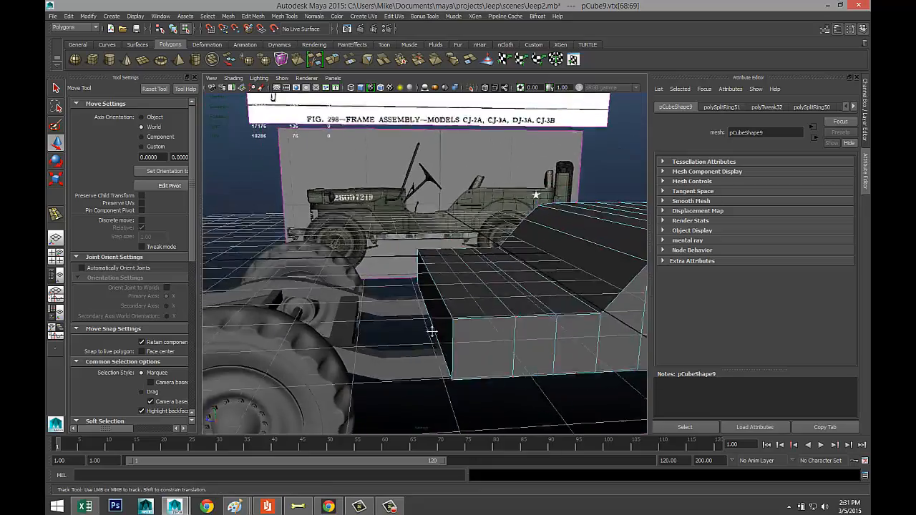
alt+drag(434, 309, 406, 333)
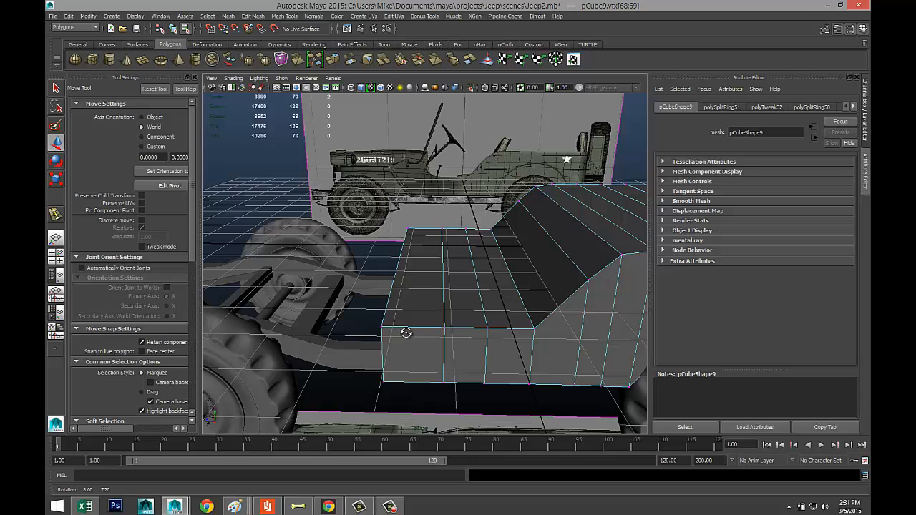
alt+drag(407, 334, 415, 327)
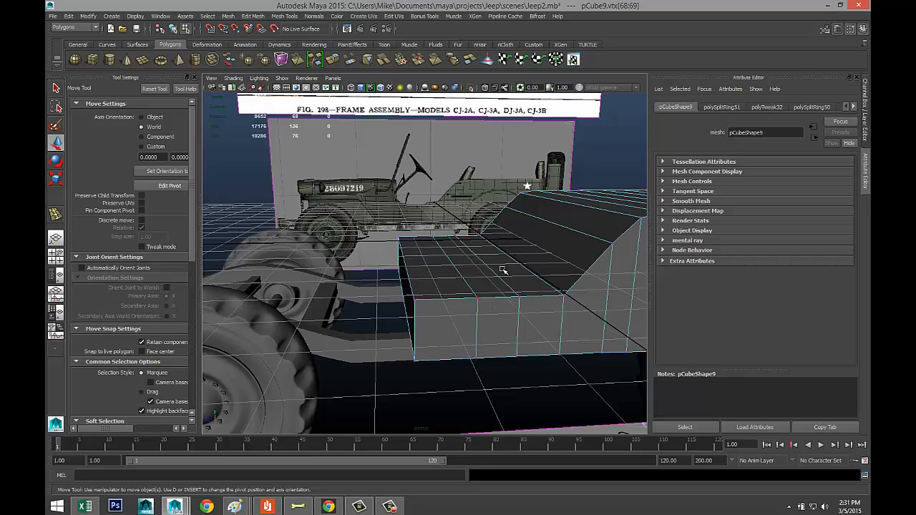
alt+drag(312, 295, 396, 305)
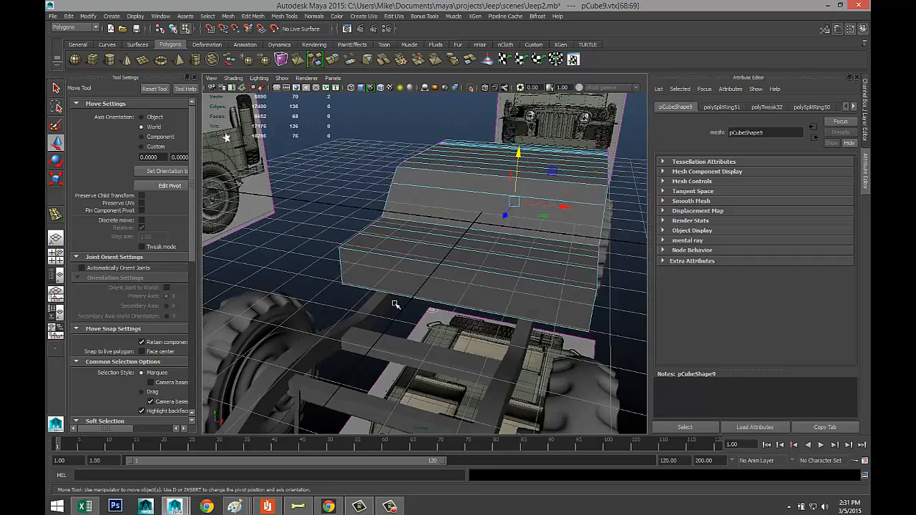
scroll(398, 305, down, 5)
alt+middle_drag(469, 267, 529, 282)
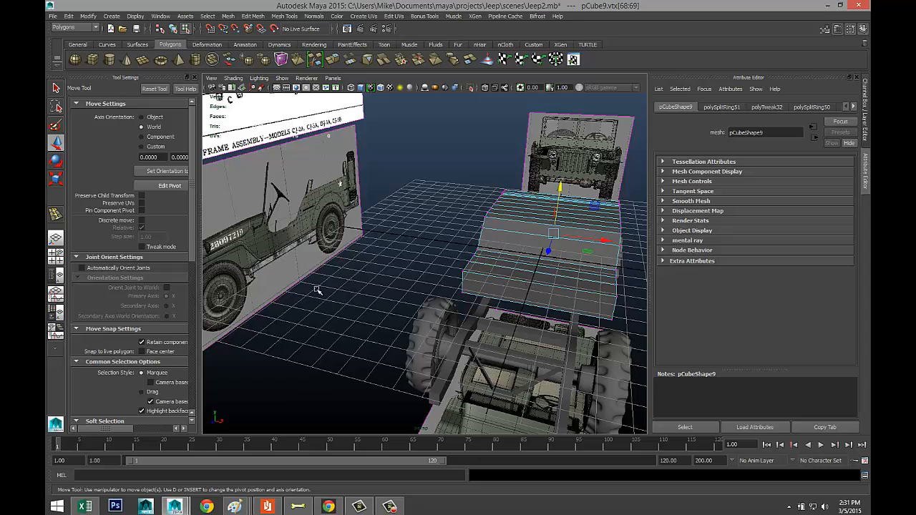
scroll(326, 293, down, 5)
alt+middle_drag(410, 330, 405, 320)
alt+drag(405, 320, 364, 208)
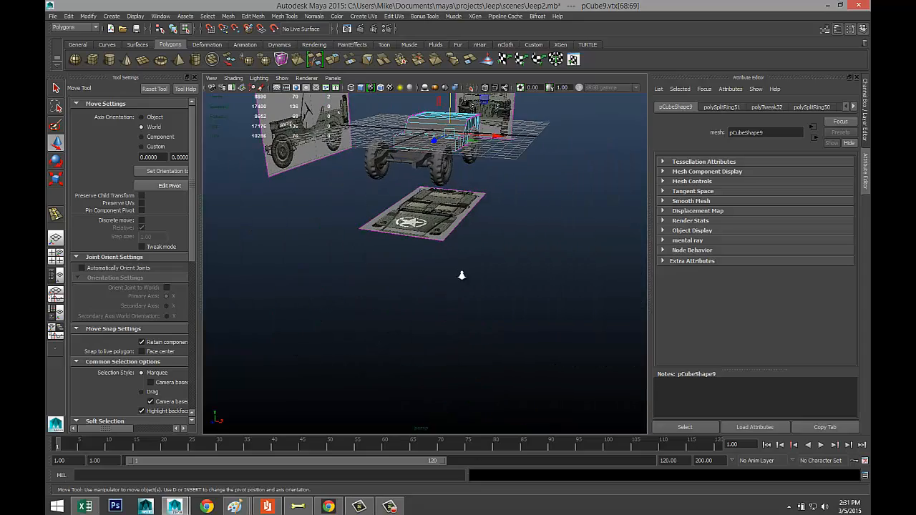
scroll(462, 276, up, 5)
alt+drag(403, 236, 435, 254)
alt+middle_drag(424, 214, 439, 329)
scroll(440, 327, down, 3)
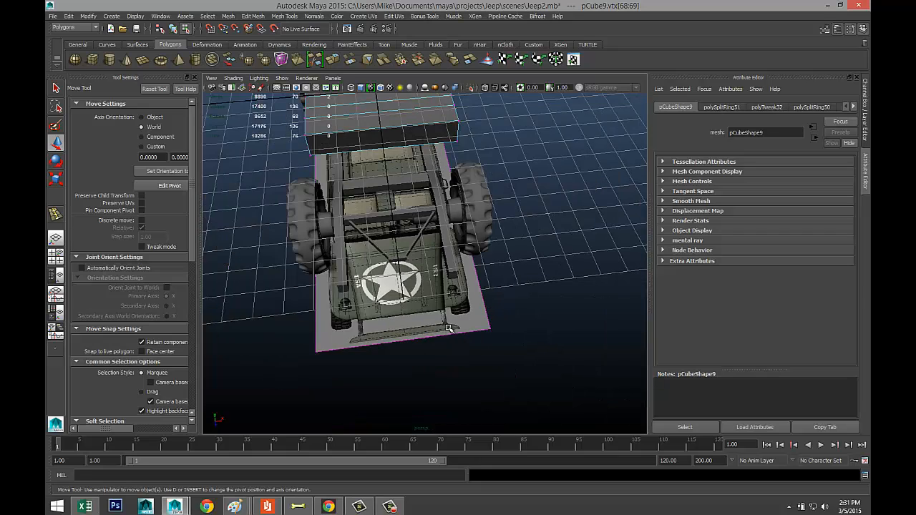
Step: Select the top-view reference image plane and move it sideways from beneath the jeep to about X 14.566
scroll(451, 329, down, 4)
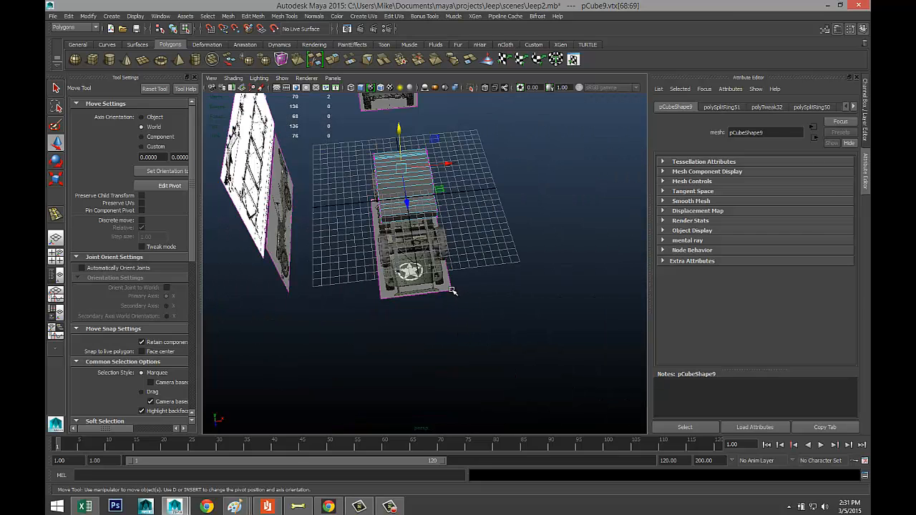
click(477, 314)
key(ctrl+z)
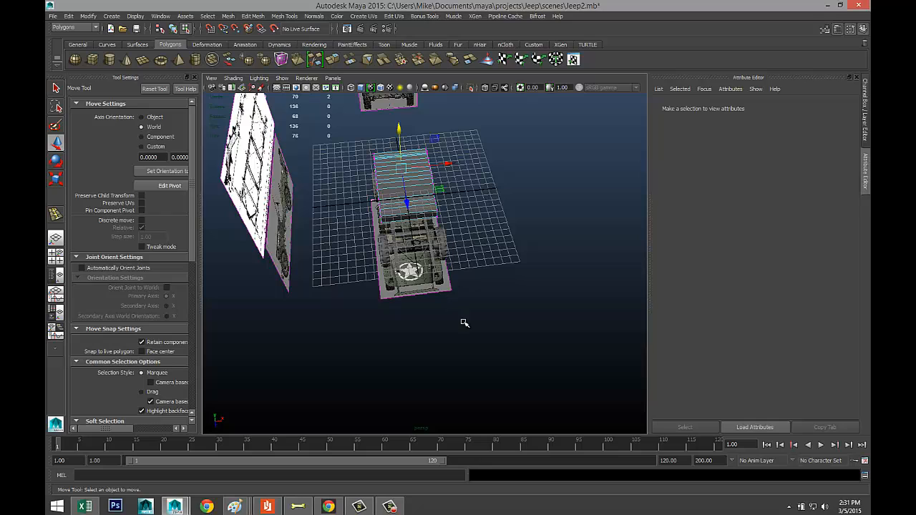
drag(359, 300, 409, 330)
right_drag(377, 299, 408, 271)
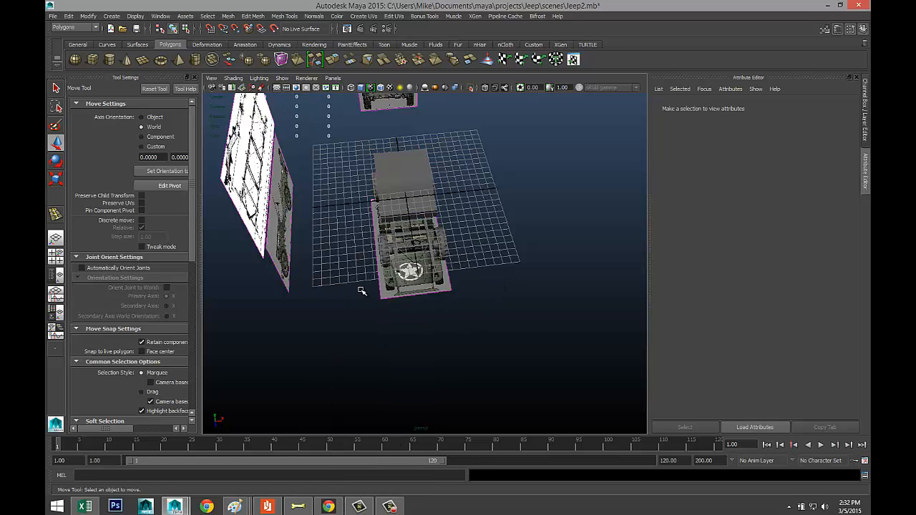
drag(362, 291, 409, 334)
drag(454, 237, 545, 249)
scroll(530, 332, up, 5)
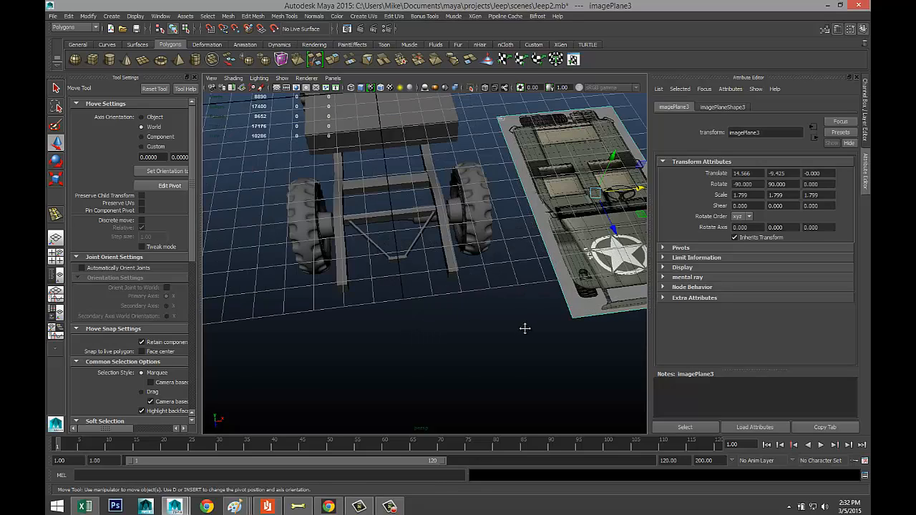
Step: Examine the front-view reference image up close, especially the hood, grille and windshield area
alt+middle_drag(524, 329, 393, 353)
scroll(392, 354, down, 5)
alt+drag(360, 327, 298, 217)
alt+middle_drag(298, 217, 360, 416)
scroll(374, 376, up, 8)
alt+middle_drag(377, 380, 444, 215)
alt+drag(400, 258, 466, 262)
alt+middle_drag(466, 269, 457, 311)
scroll(463, 294, up, 3)
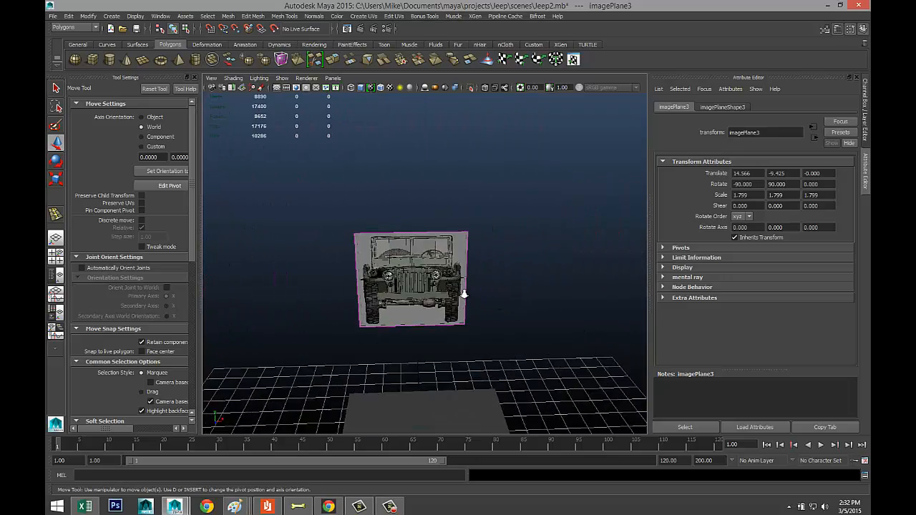
scroll(463, 294, up, 6)
scroll(461, 297, down, 2)
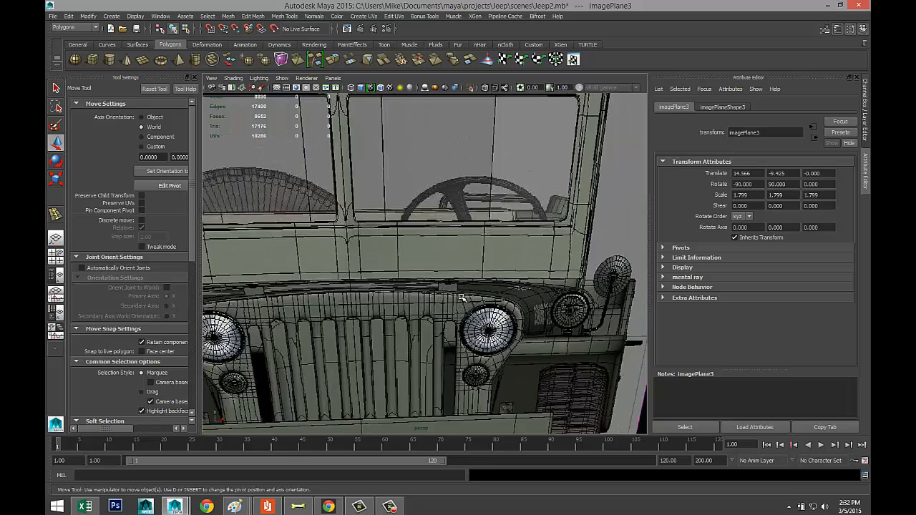
scroll(462, 297, down, 5)
scroll(459, 296, up, 2)
scroll(459, 298, down, 10)
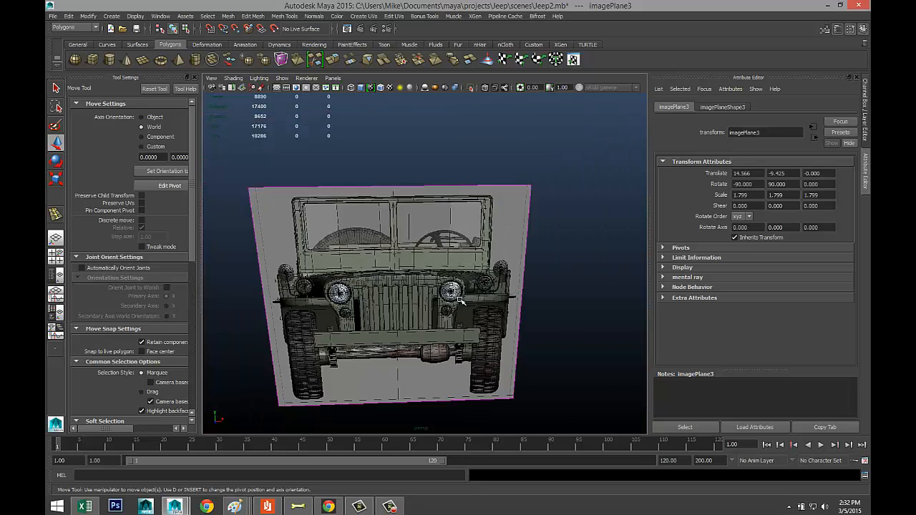
mouse_move(483, 385)
alt+mouse_down()
mouse_move(464, 385)
mouse_move(477, 388)
alt+mouse_up()
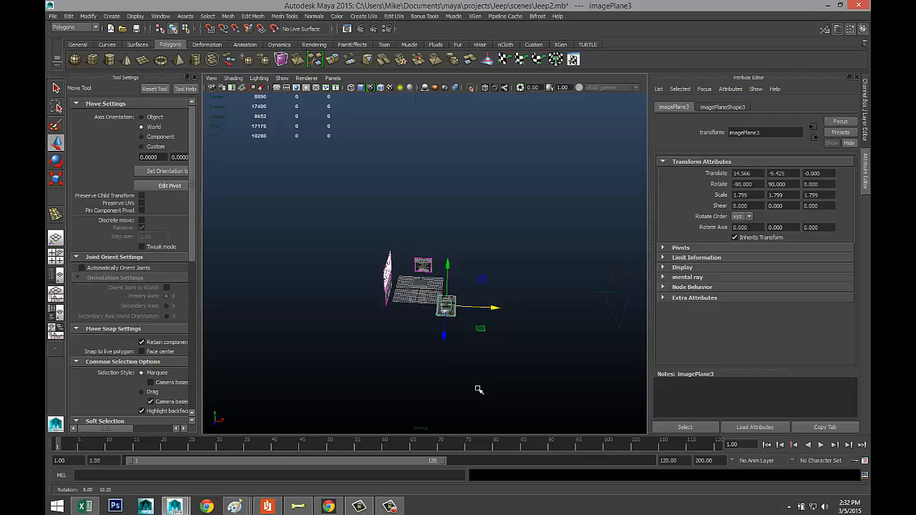
Step: Create a polygon cube, scale it uniformly to about 0.162, and move it near the front of the top-view reference image
click(92, 59)
drag(424, 378, 481, 336)
drag(479, 373, 416, 358)
key(r)
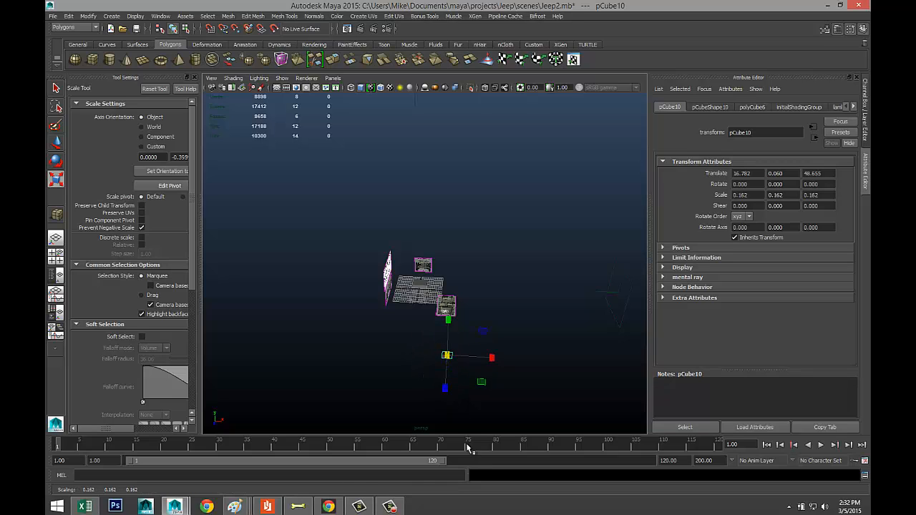
key(w)
drag(439, 389, 453, 331)
key(f)
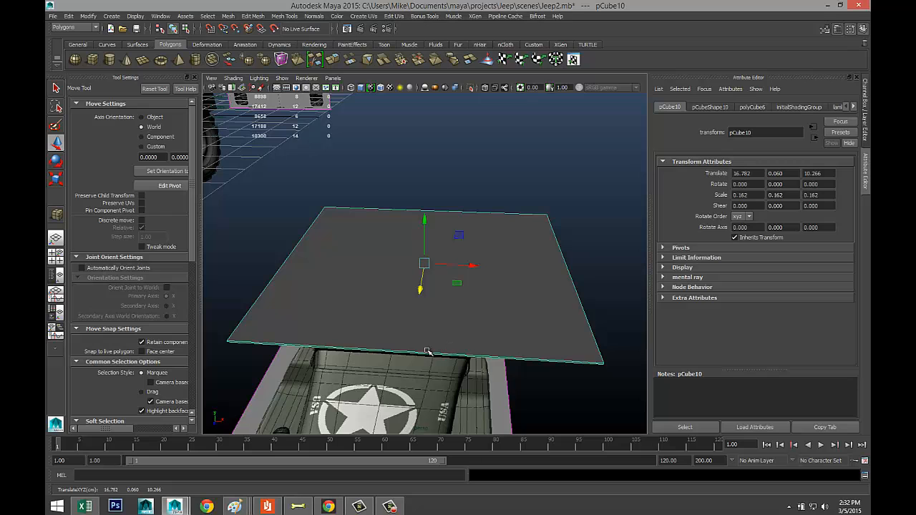
Step: In the top view, move the cube onto the reference hood at about X 14.566, Z 5.645, aligned with its front edge
click(58, 259)
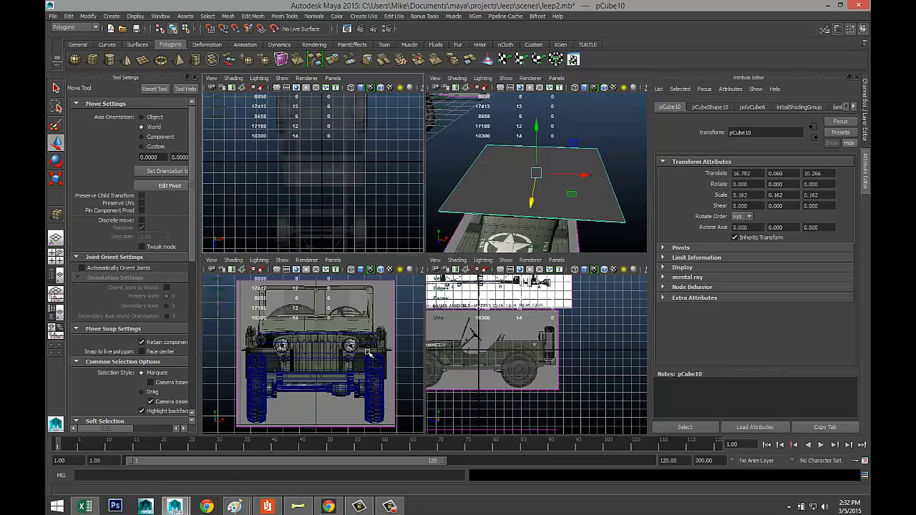
scroll(344, 187, down, 5)
key(space)
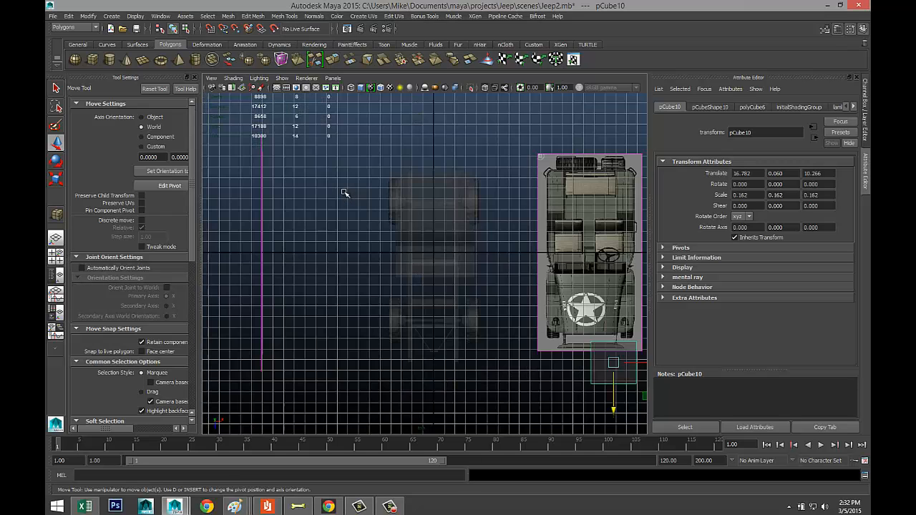
key(f)
scroll(359, 225, down, 5)
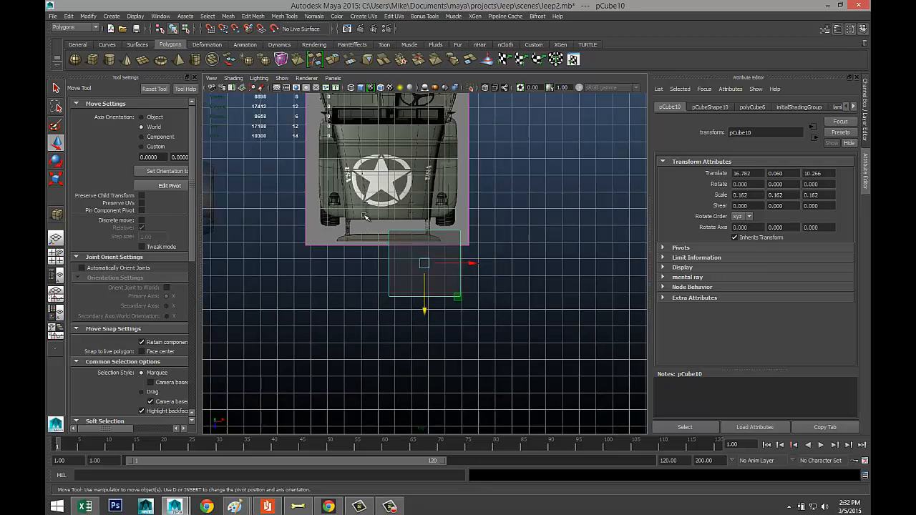
scroll(382, 276, up, 2)
drag(424, 313, 422, 206)
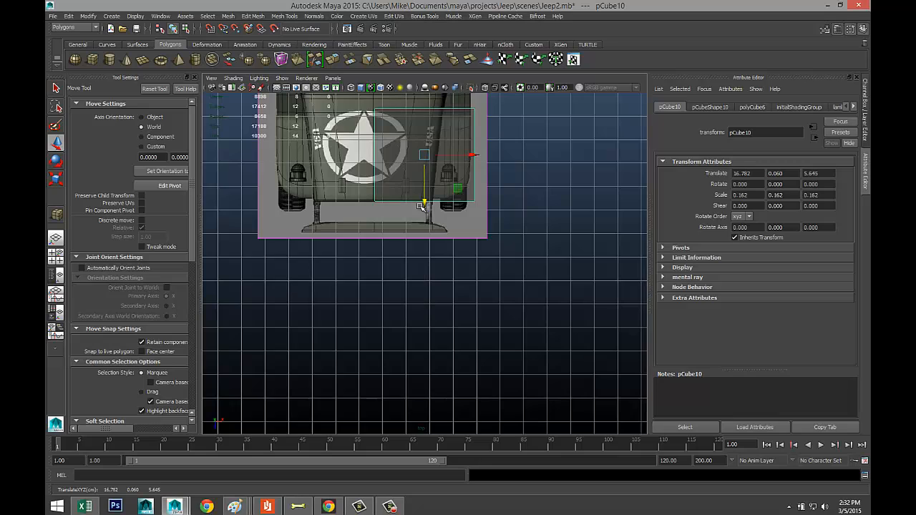
drag(472, 155, 422, 158)
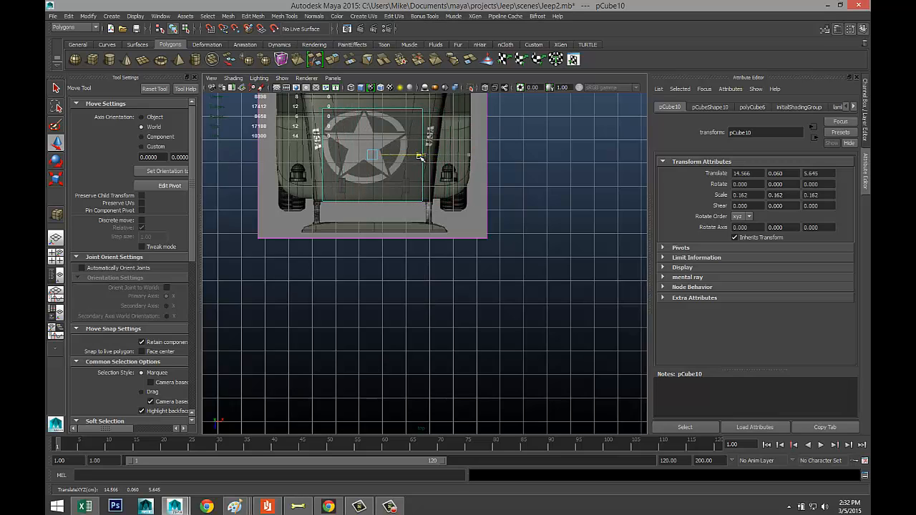
Step: Scale the cube along X to about 0.191 to match the width of the hood's front edge
key(r)
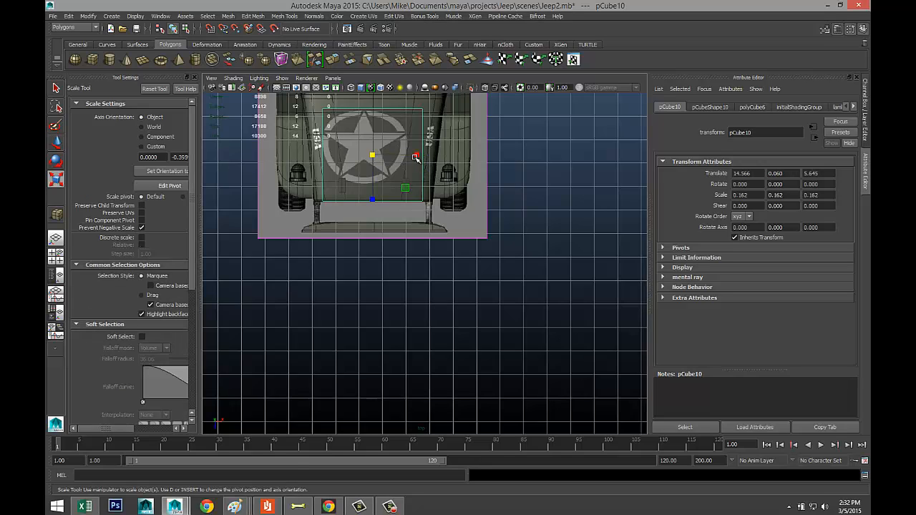
drag(416, 157, 425, 156)
alt+middle_drag(485, 194, 477, 309)
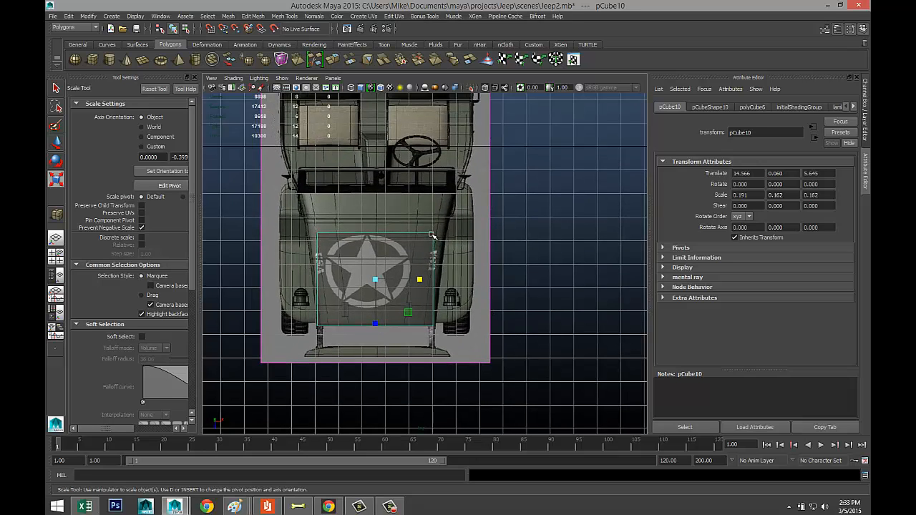
Step: Move the cube's rear vertices forward to about Z 5.997, leaving a short strip at the hood's front
right_drag(432, 234, 395, 235)
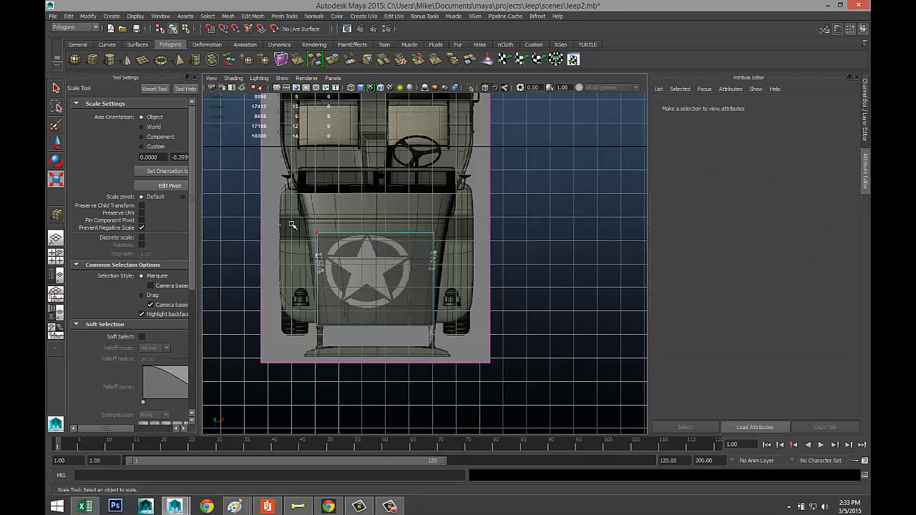
drag(292, 225, 444, 242)
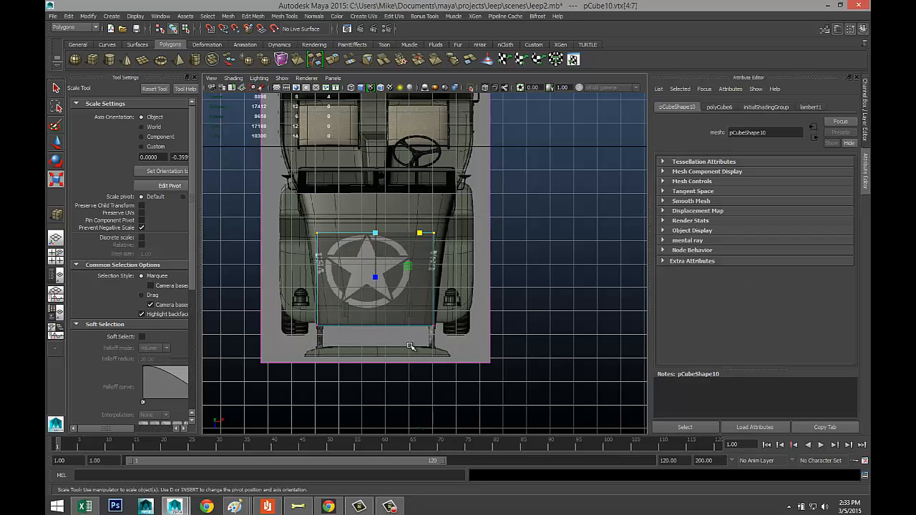
key(w)
drag(375, 279, 388, 335)
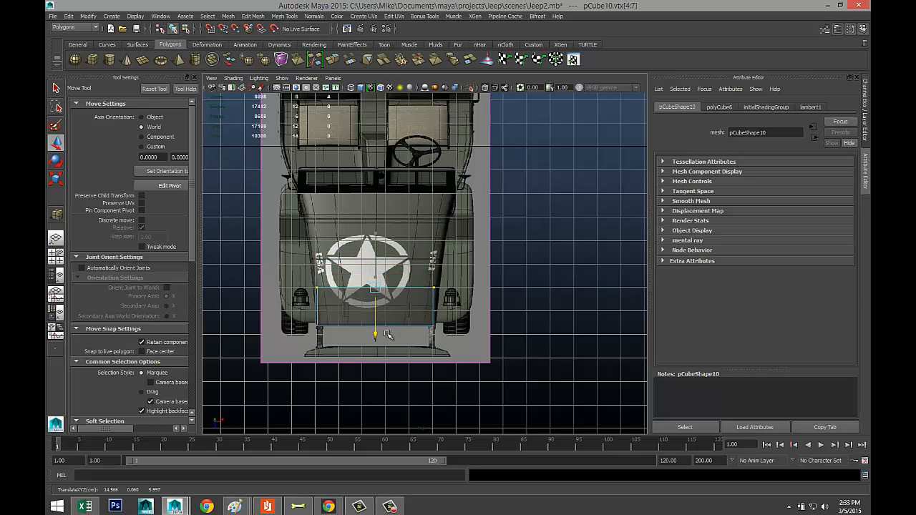
Step: Select the thin rear face of the hood strip in perspective and extrude it
click(60, 261)
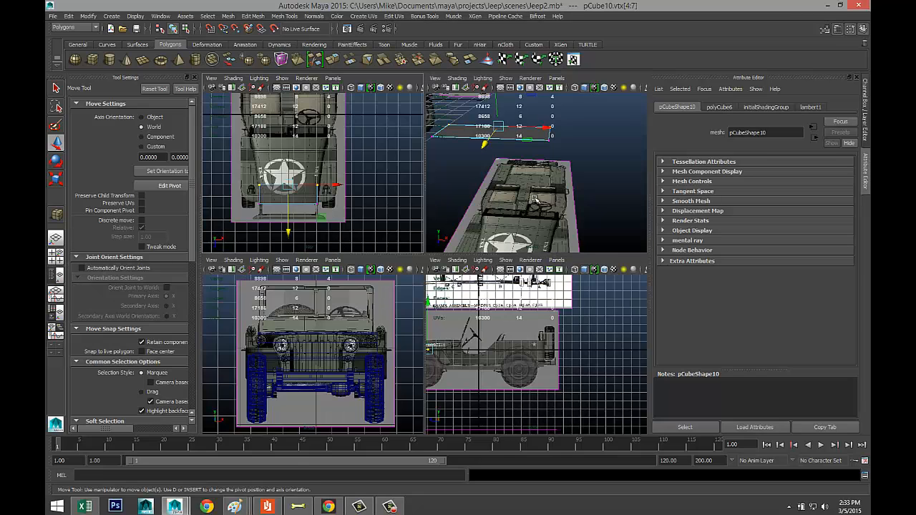
key(space)
alt+drag(499, 233, 530, 239)
alt+middle_drag(532, 242, 287, 323)
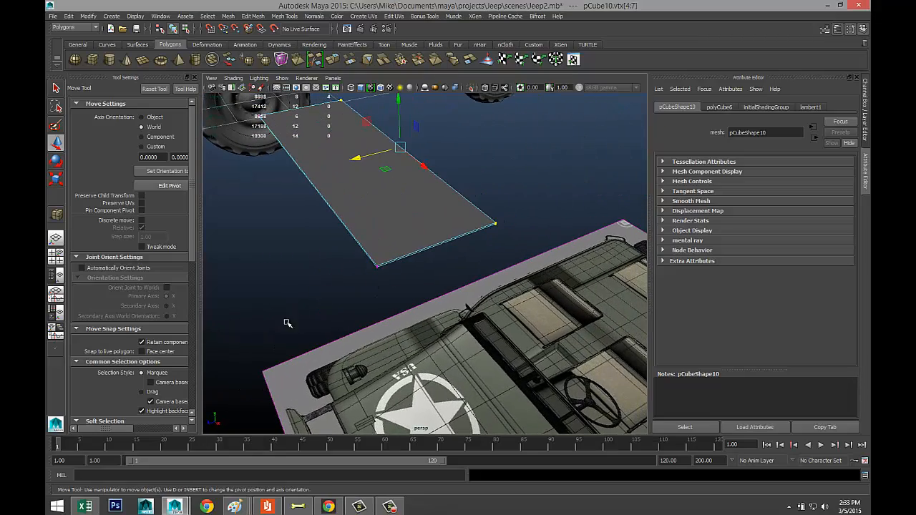
alt+drag(466, 300, 367, 296)
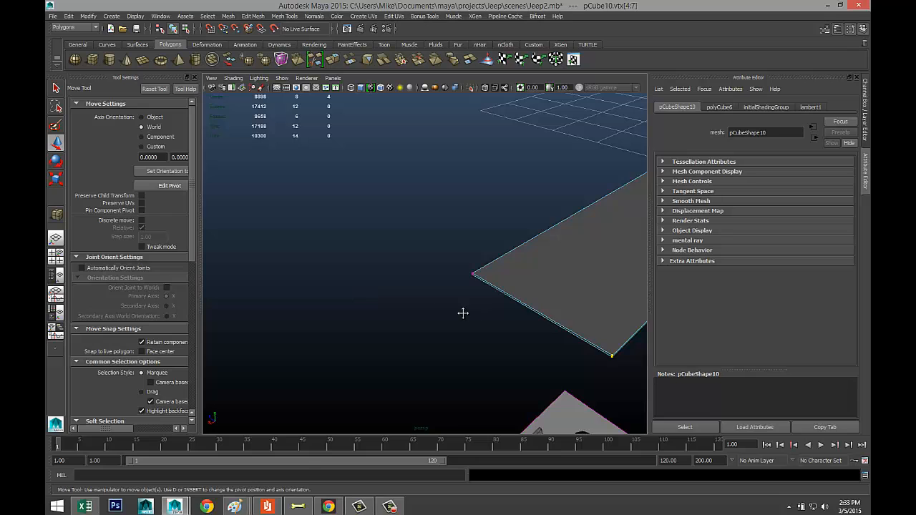
alt+middle_drag(463, 313, 197, 265)
scroll(372, 319, up, 3)
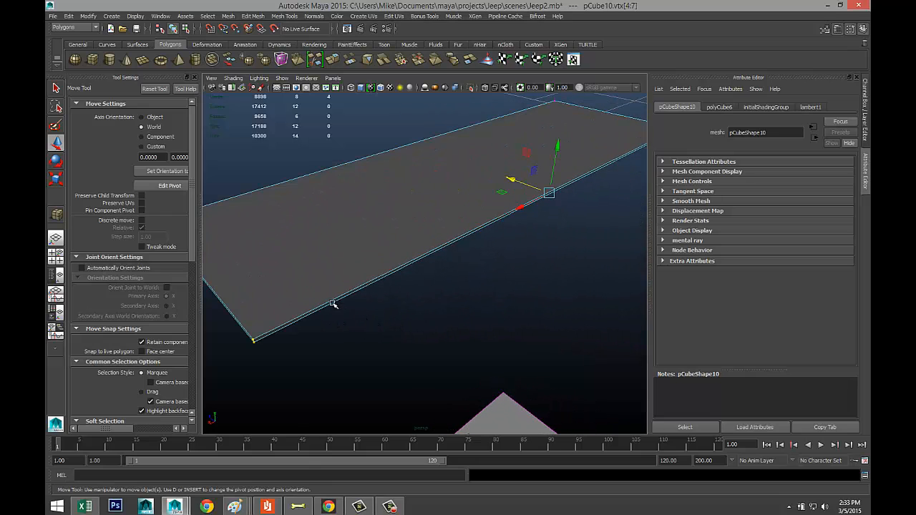
right_drag(330, 303, 323, 309)
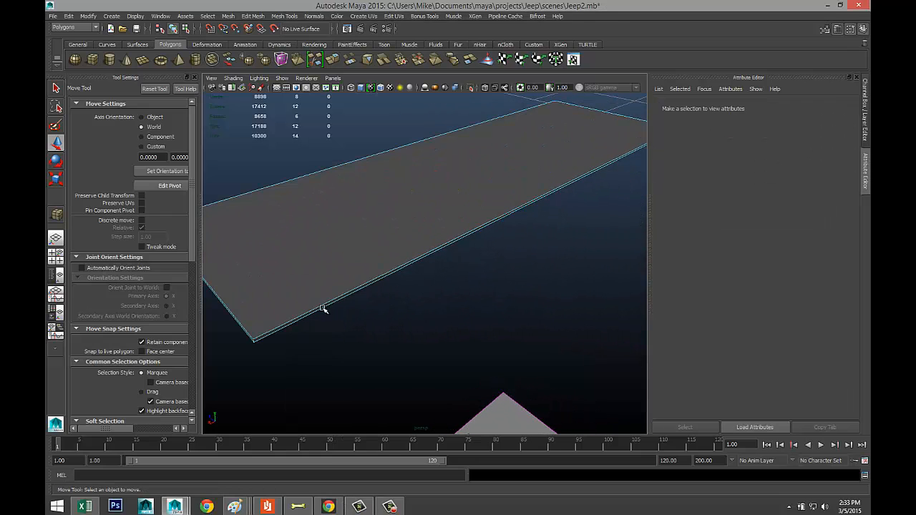
click(322, 306)
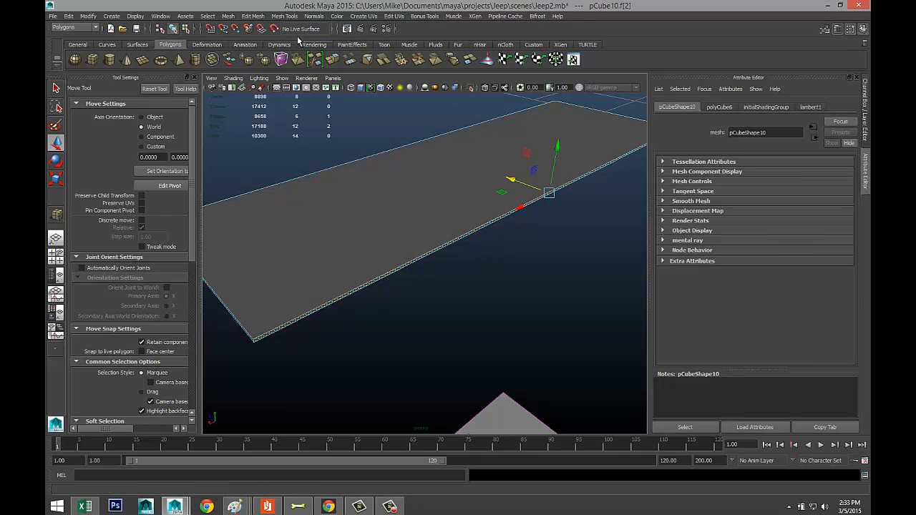
click(254, 15)
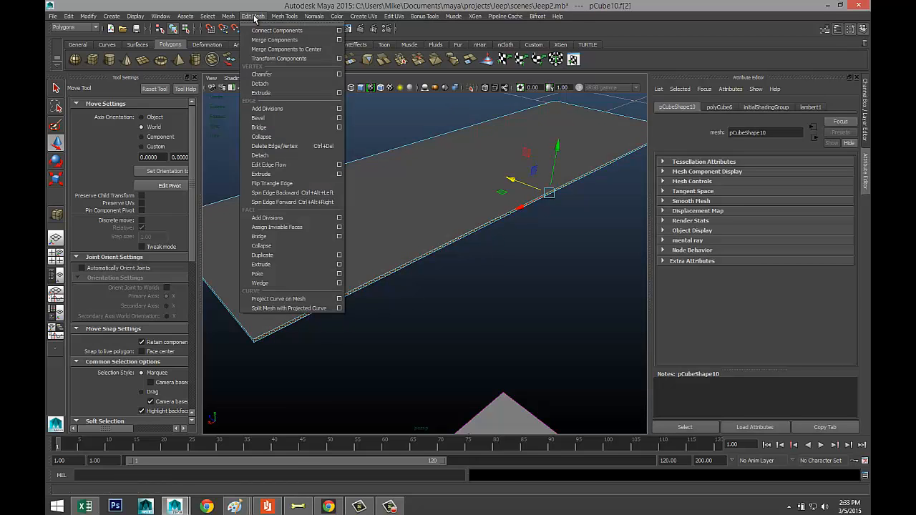
click(280, 265)
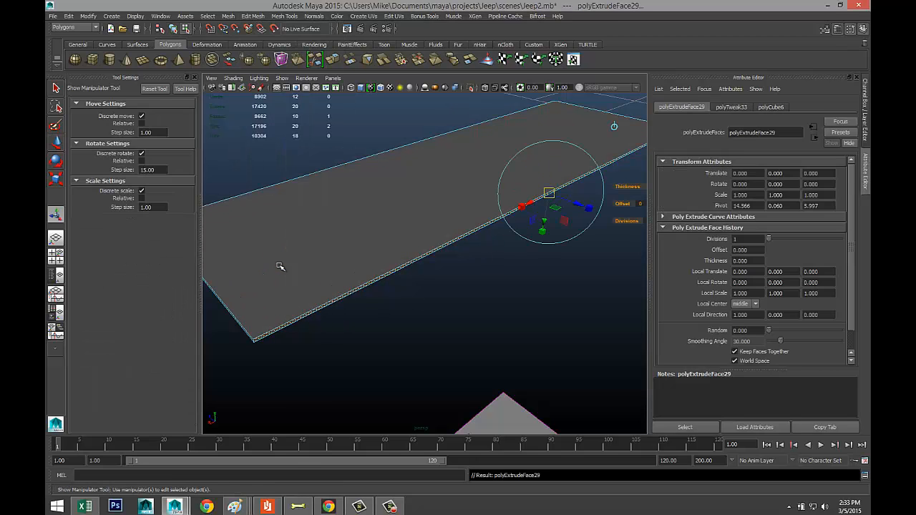
Step: In the top view, move the extruded face back to about Z 5.077 and widen it to the reference hood's side edges
click(59, 259)
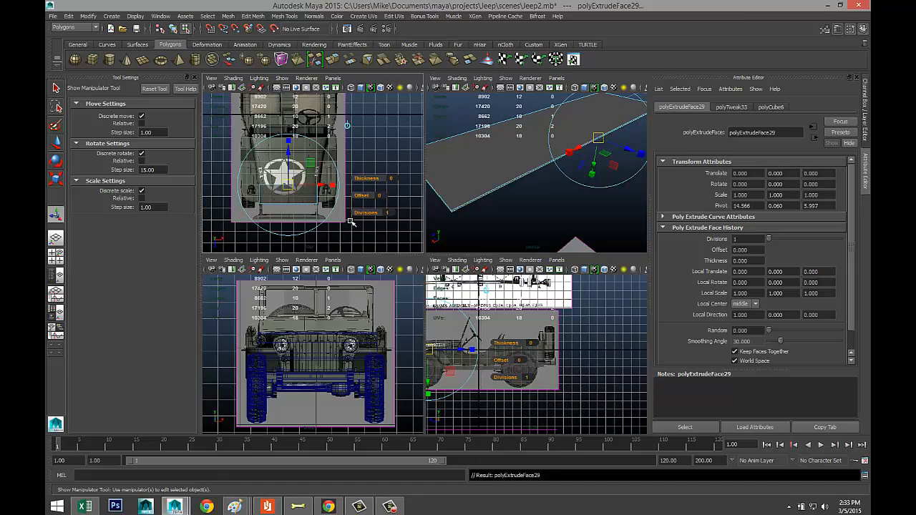
key(space)
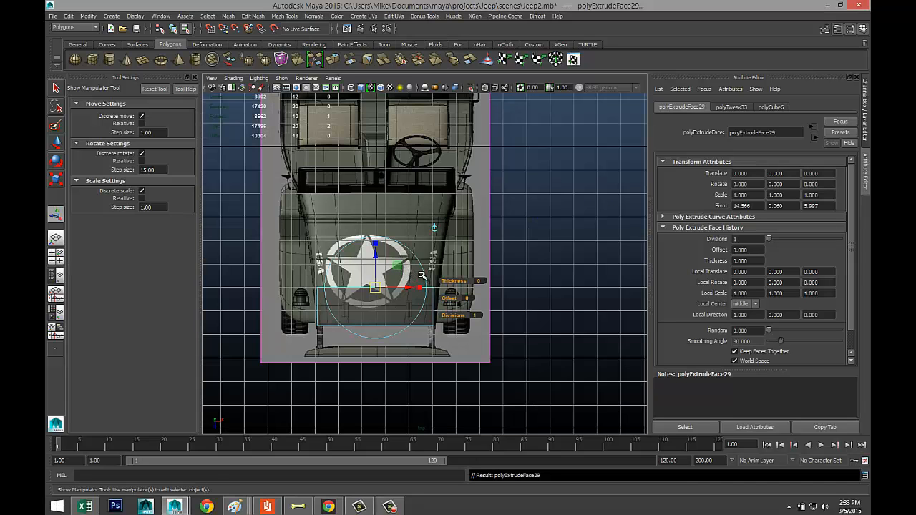
key(w)
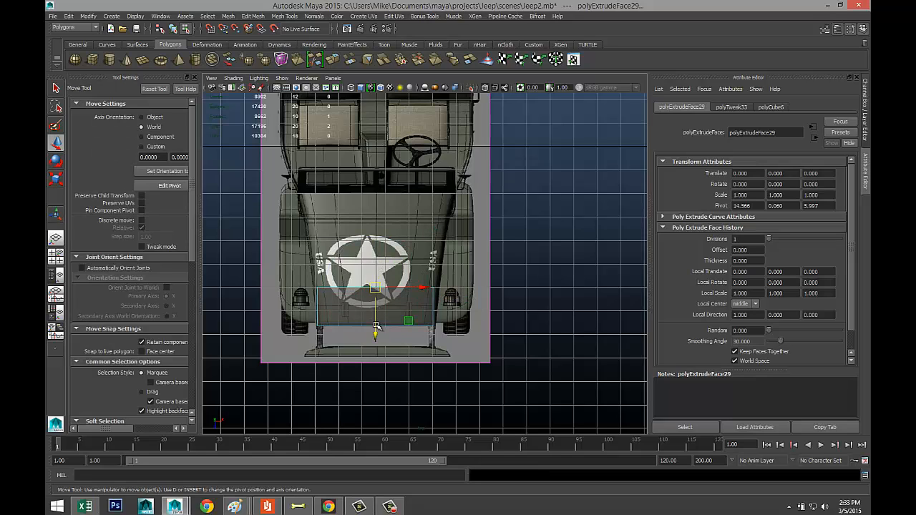
drag(376, 336, 377, 314)
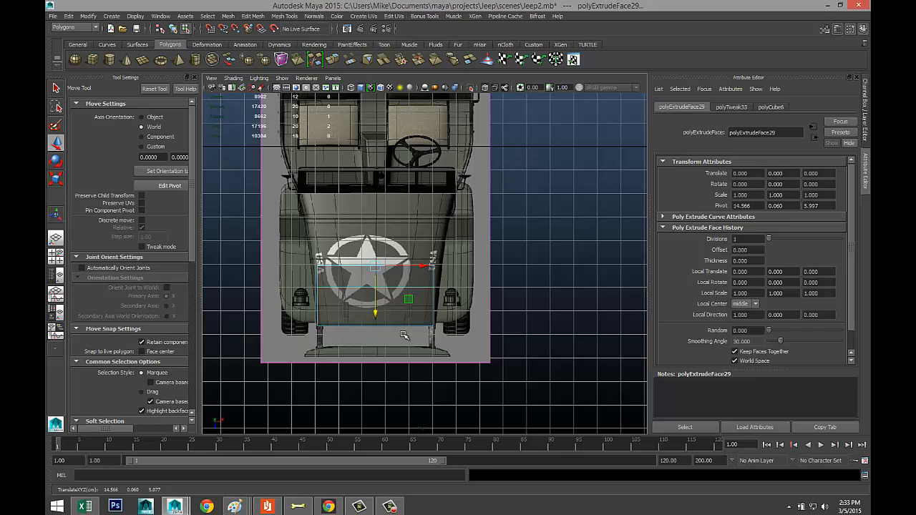
key(r)
drag(420, 267, 423, 272)
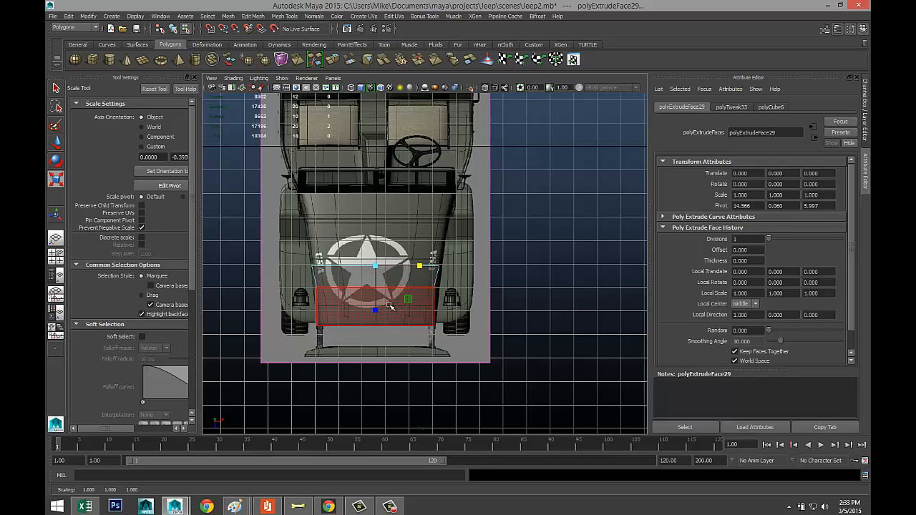
Step: Extrude the hood's rear face back to about Z 4.157 and widen it to the reference hood's side edges
key(ctrl+e)
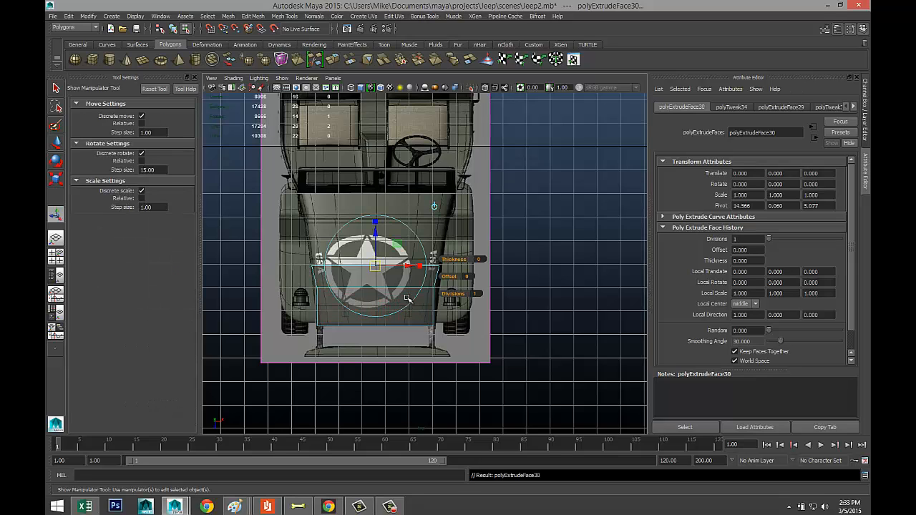
key(w)
drag(375, 312, 380, 290)
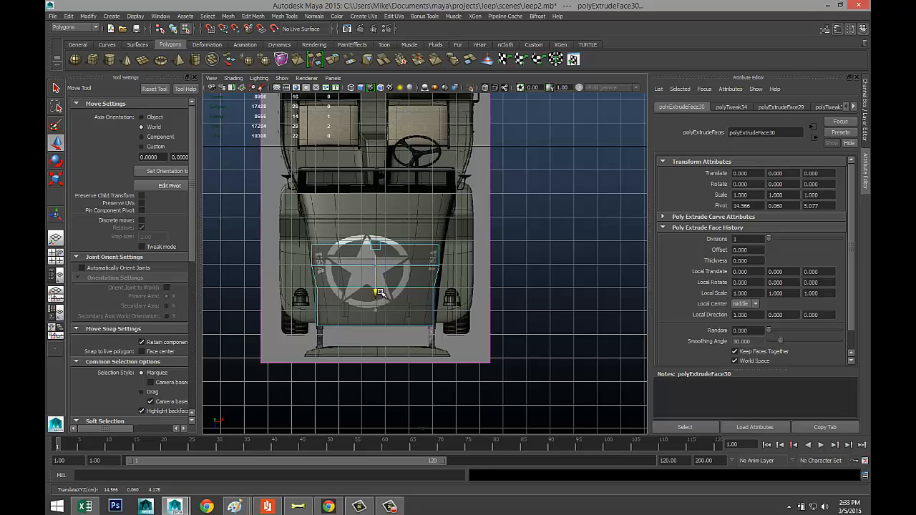
key(r)
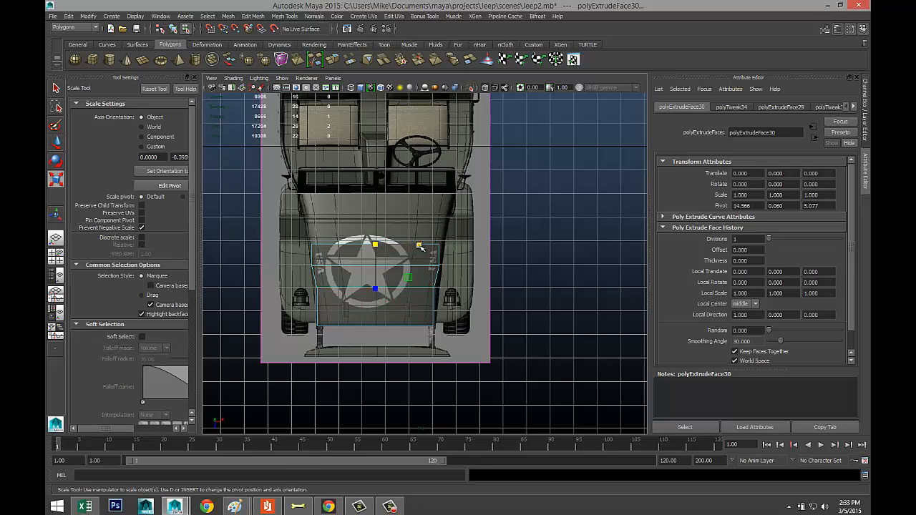
drag(420, 246, 421, 245)
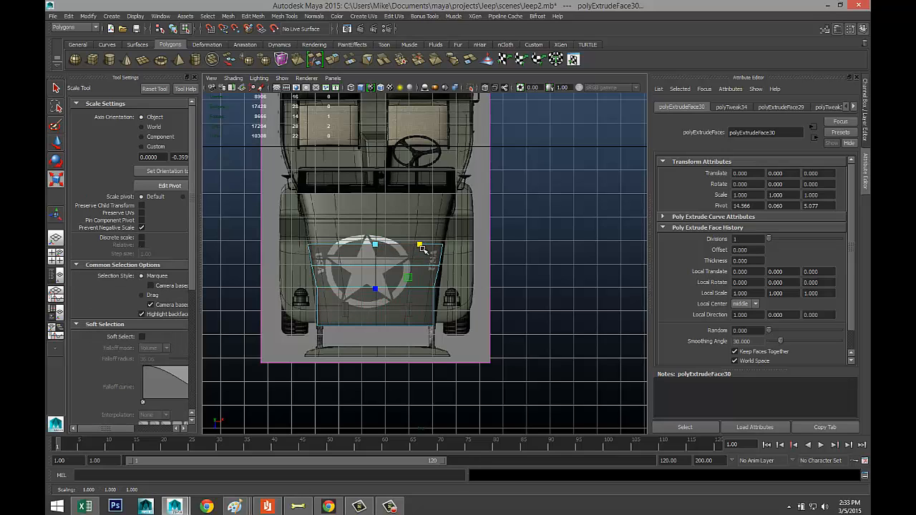
Step: Extrude another hood section back to about Z 3.258 and scale its rear face wider along X to follow the reference
key(ctrl+e)
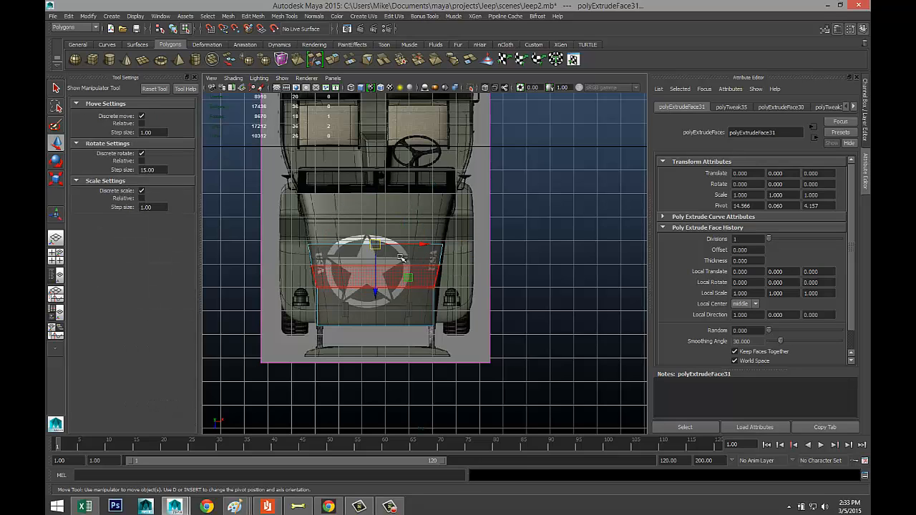
key(w)
drag(376, 292, 379, 271)
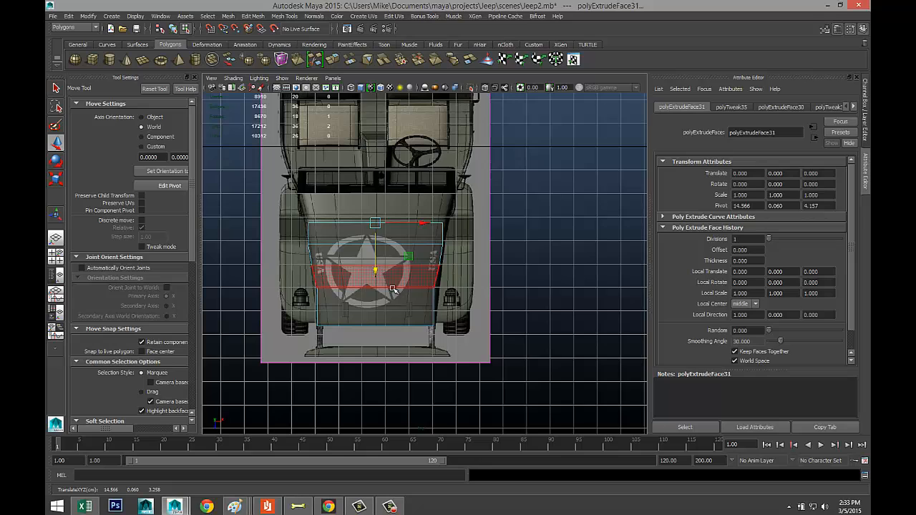
key(r)
drag(419, 224, 420, 222)
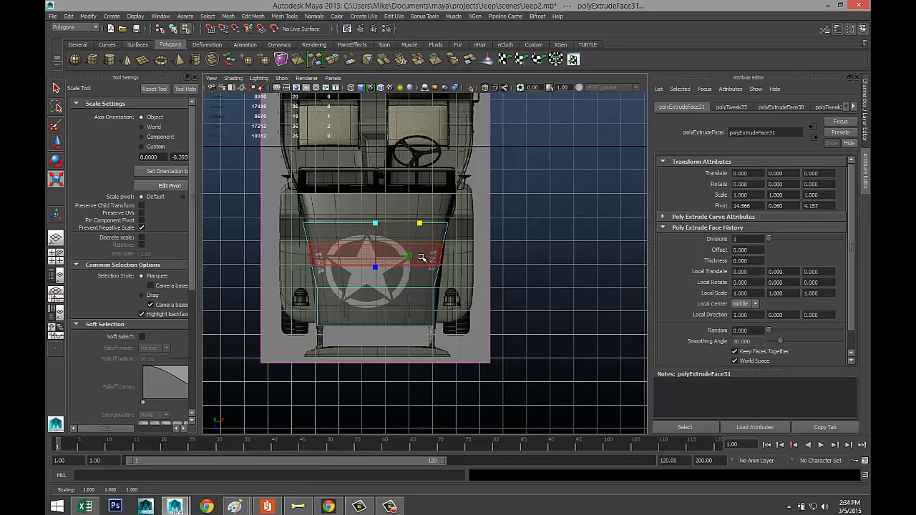
Step: Extrude the last hood section back to the windshield base and widen its rear face to the hood's full rear width
key(ctrl+e)
key(w)
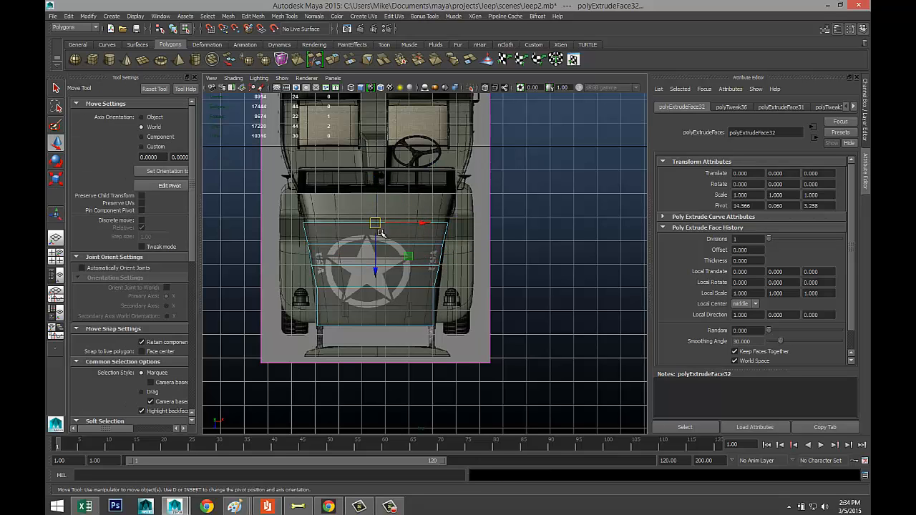
drag(375, 270, 375, 241)
key(r)
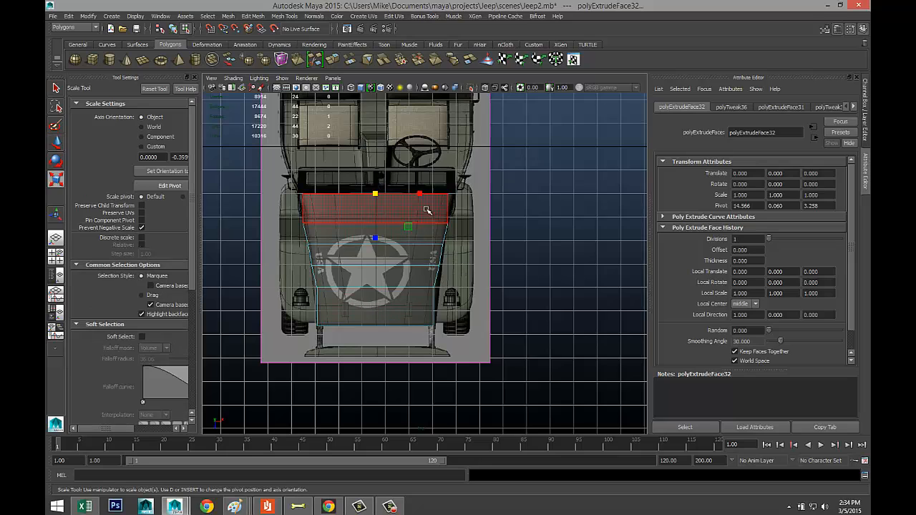
drag(422, 194, 423, 194)
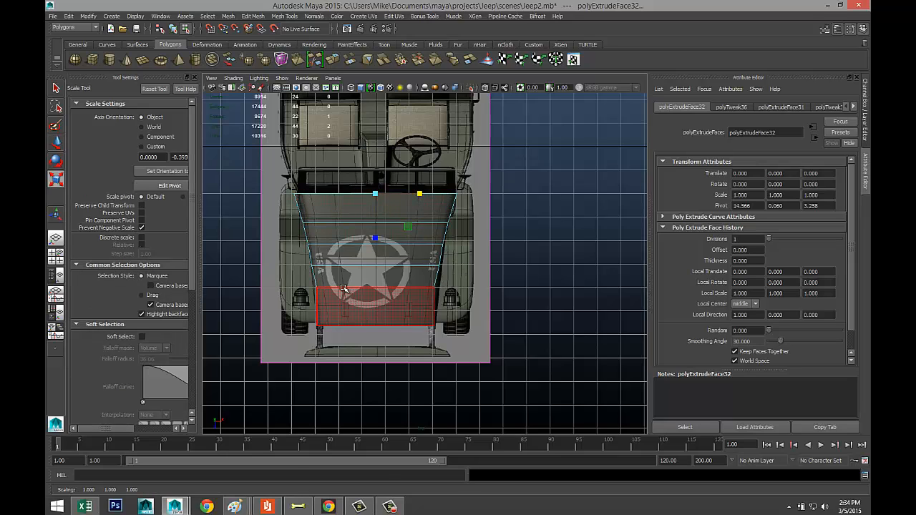
Step: Select the vertex row behind the hood's front strip and widen it slightly along X to match the reference's side edges
right_click(343, 288)
drag(296, 281, 422, 288)
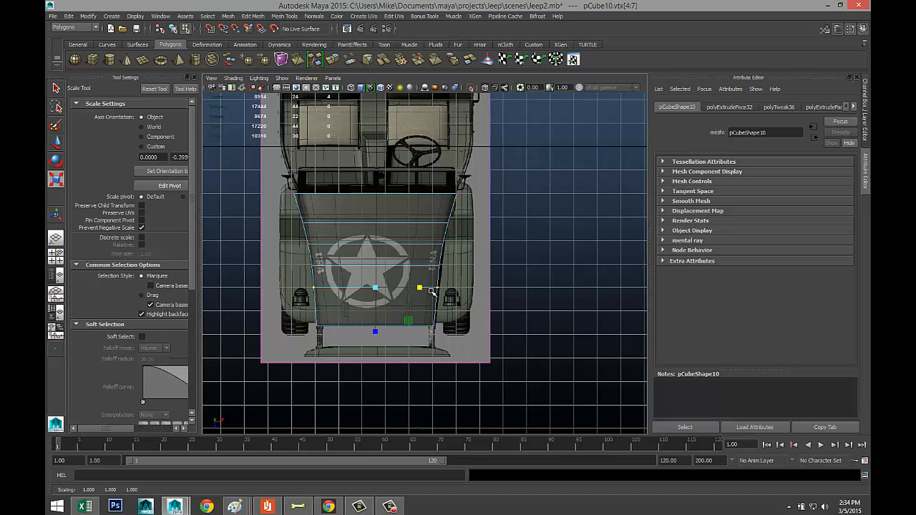
Step: Insert a lengthwise edge loop close to each side edge of the hood with the Insert Edge Loop Tool
click(281, 16)
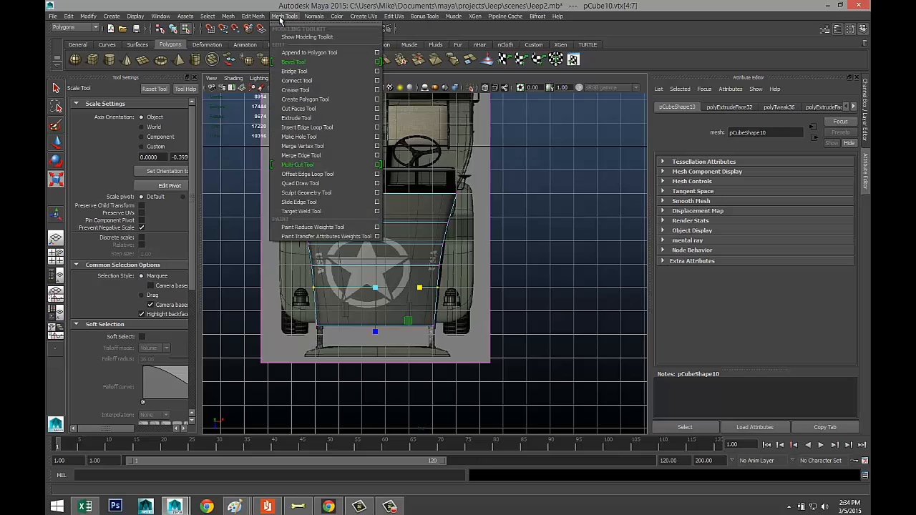
click(330, 128)
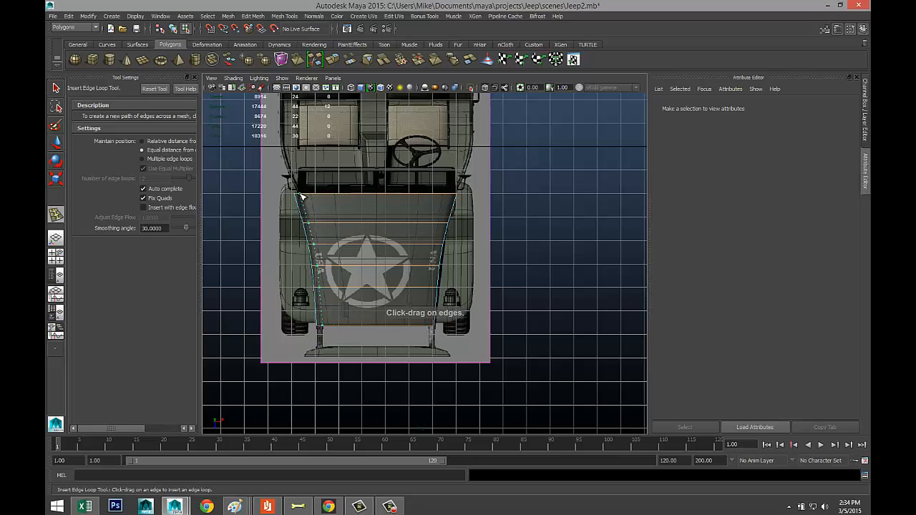
drag(301, 196, 301, 199)
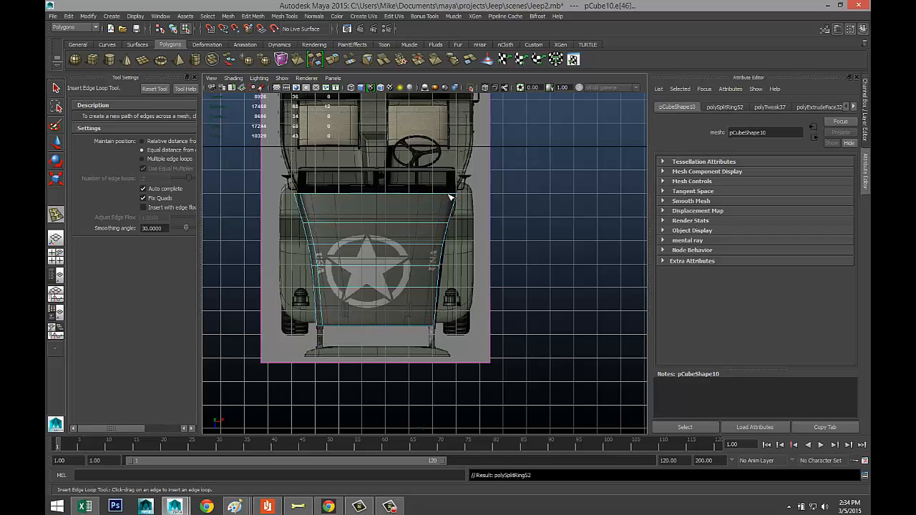
drag(451, 197, 449, 196)
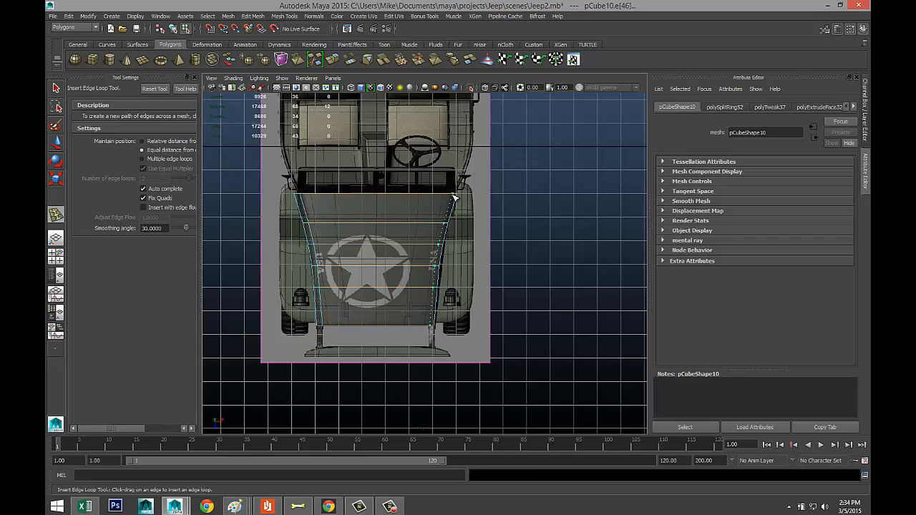
drag(453, 197, 454, 201)
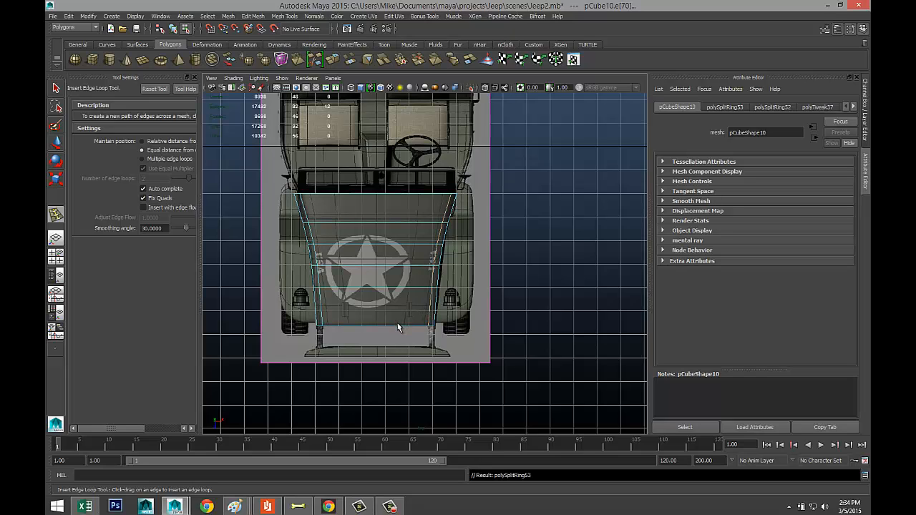
key(q)
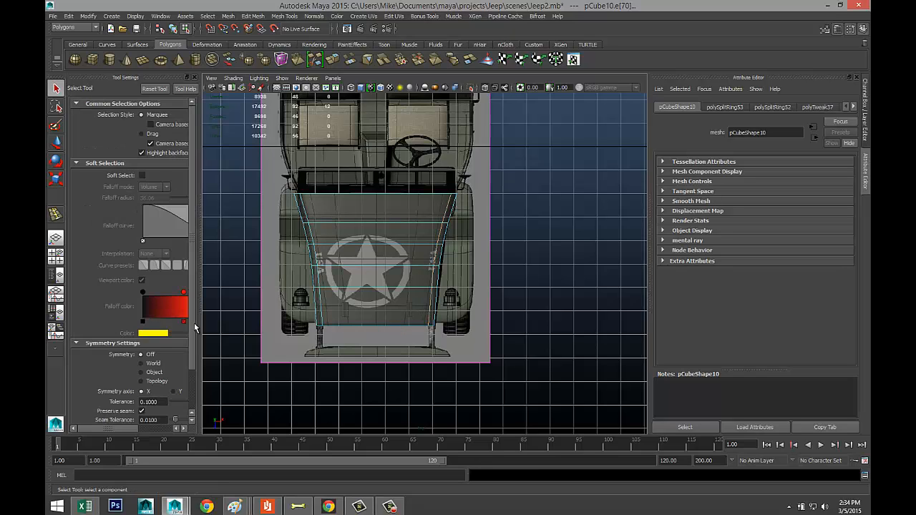
Step: In the perspective view, select the outer vertices along both hood sides and try lowering them to about Y -0.156
click(55, 256)
key(space)
scroll(466, 257, down, 5)
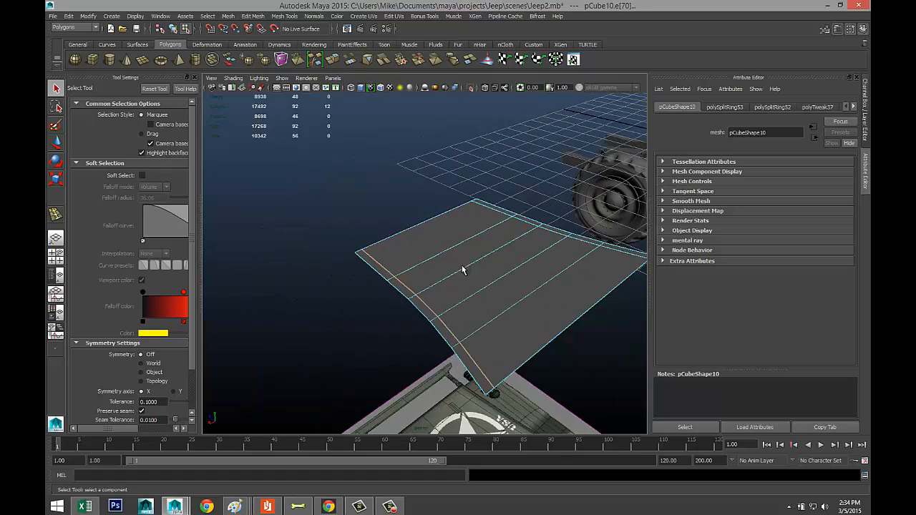
alt+drag(463, 270, 511, 356)
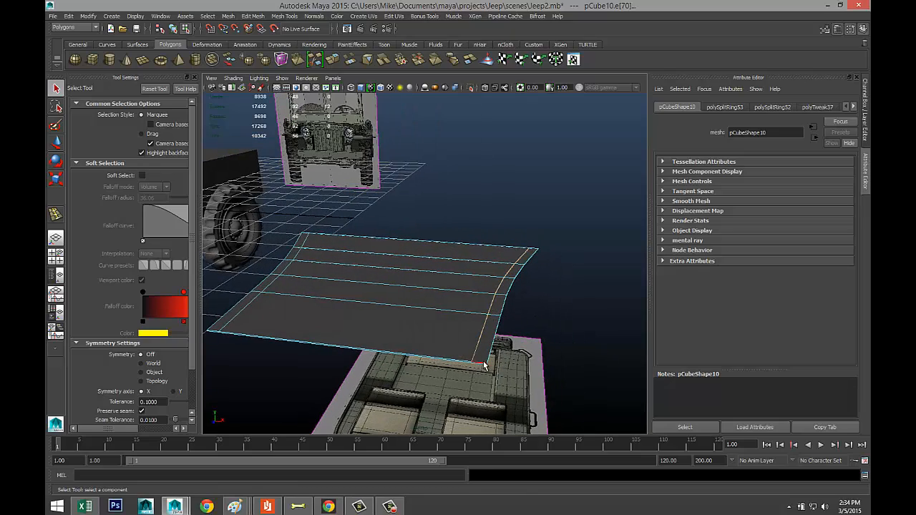
right_drag(484, 363, 445, 282)
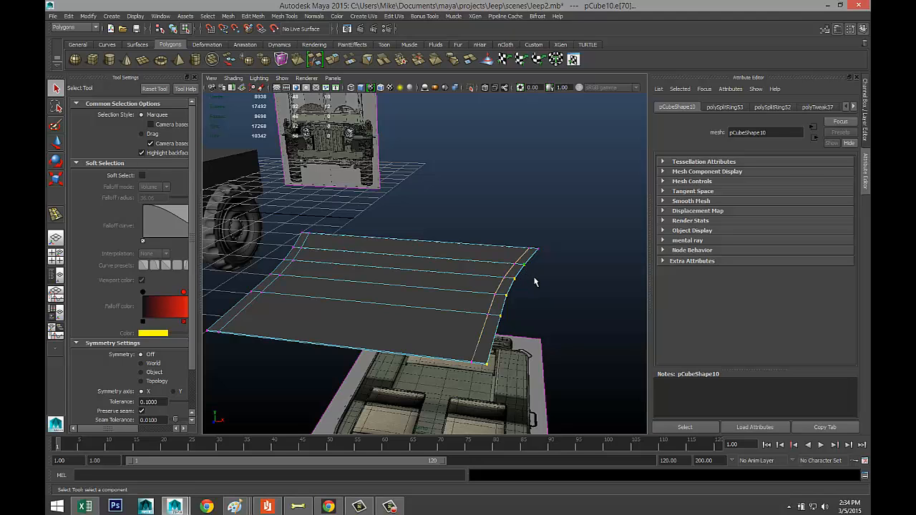
alt+drag(375, 362, 438, 331)
drag(383, 319, 397, 337)
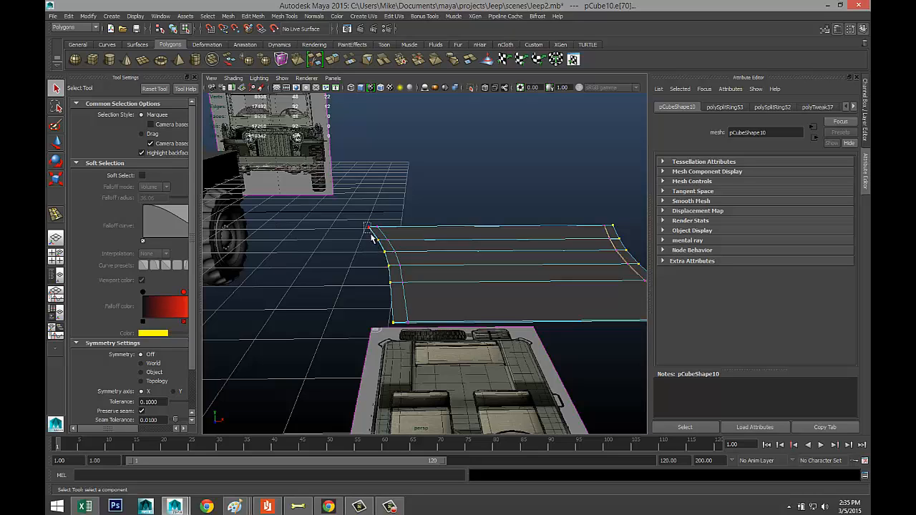
key(w)
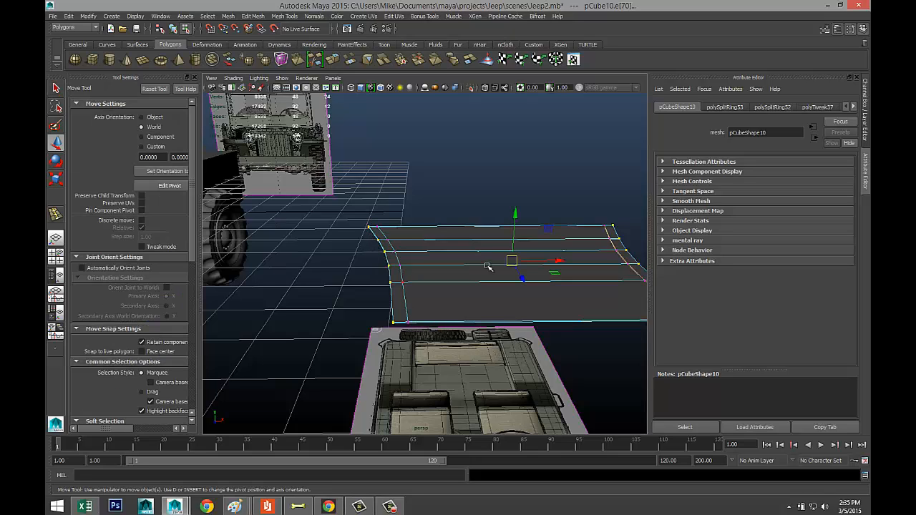
drag(515, 214, 515, 225)
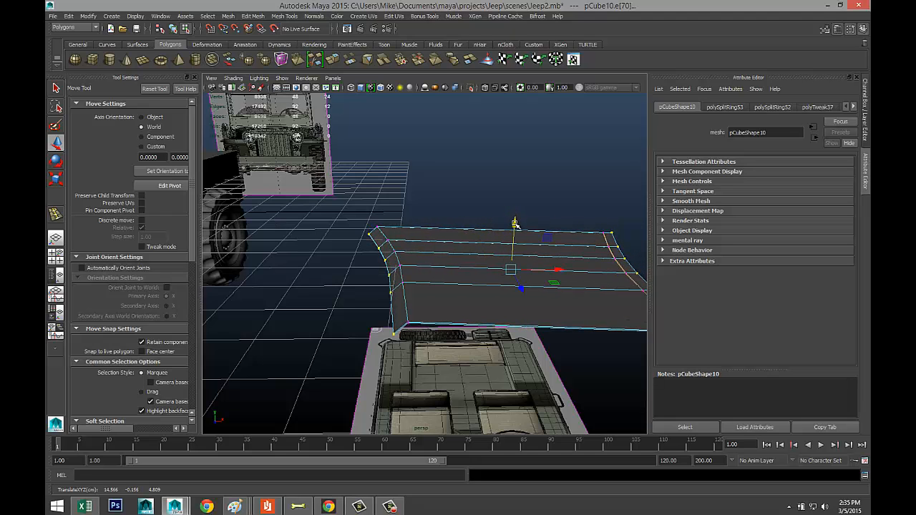
alt+drag(386, 307, 373, 292)
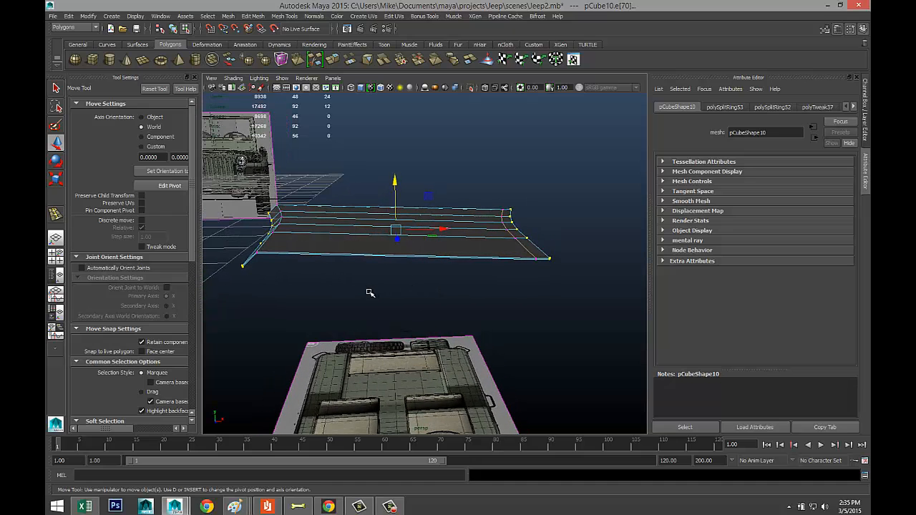
Step: Undo the lowering of the hood's side vertices and clear the vertex selection
key(ctrl+z)
alt+drag(512, 304, 534, 320)
click(536, 312)
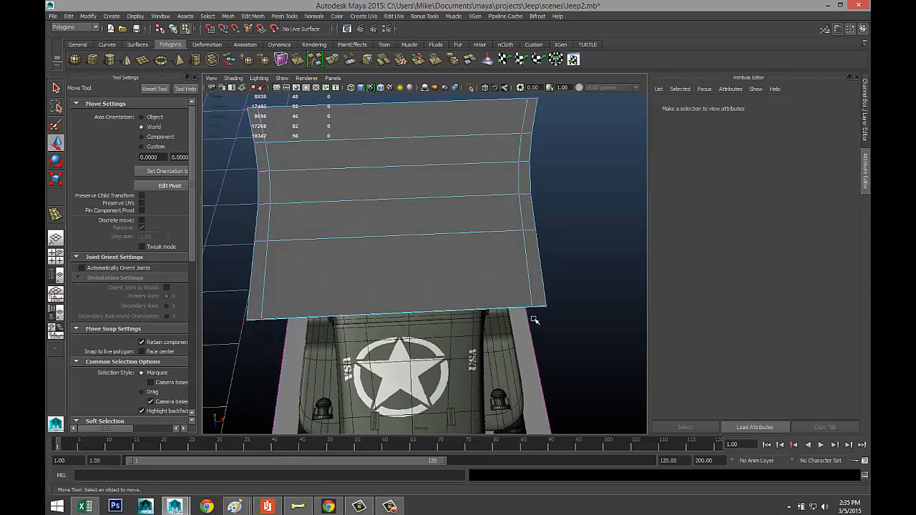
alt+drag(572, 258, 399, 244)
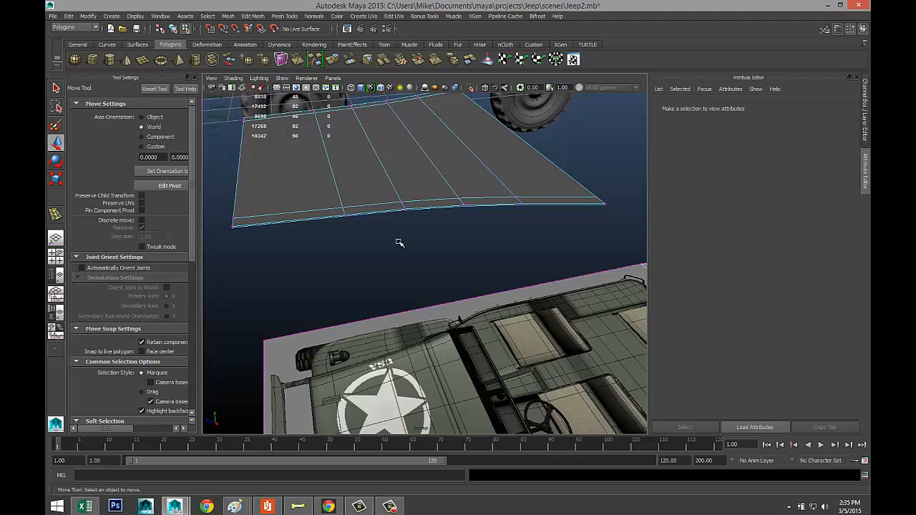
Step: In the top view, select all outermost vertices along the hood's positive-X side edge, from windshield to front
click(56, 256)
key(space)
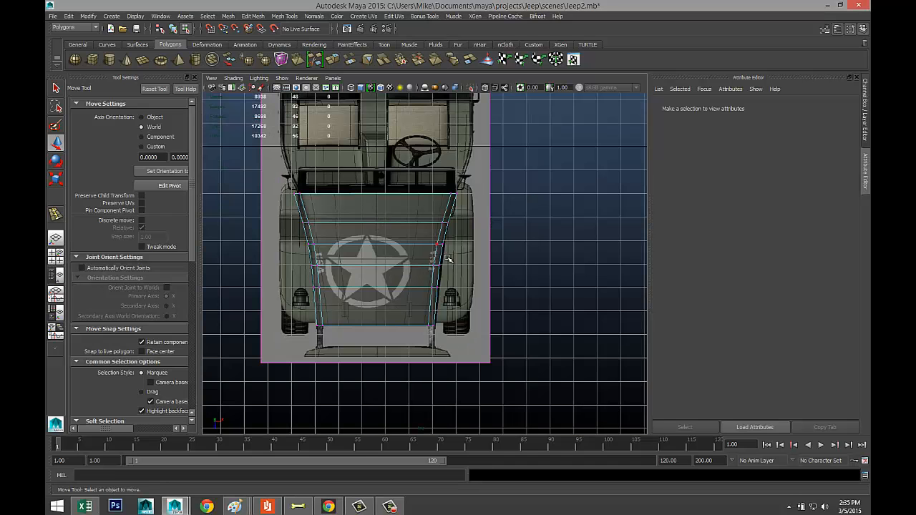
scroll(495, 272, up, 3)
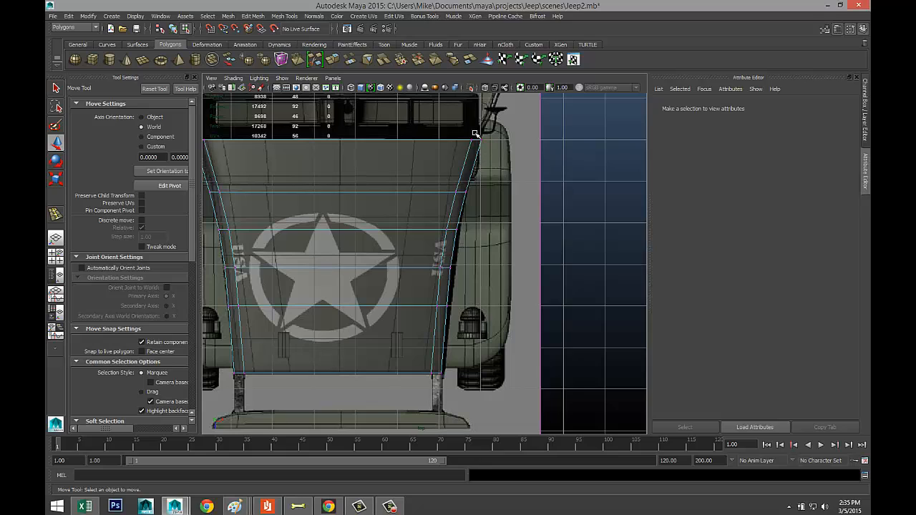
drag(474, 133, 490, 149)
shift+click(466, 191)
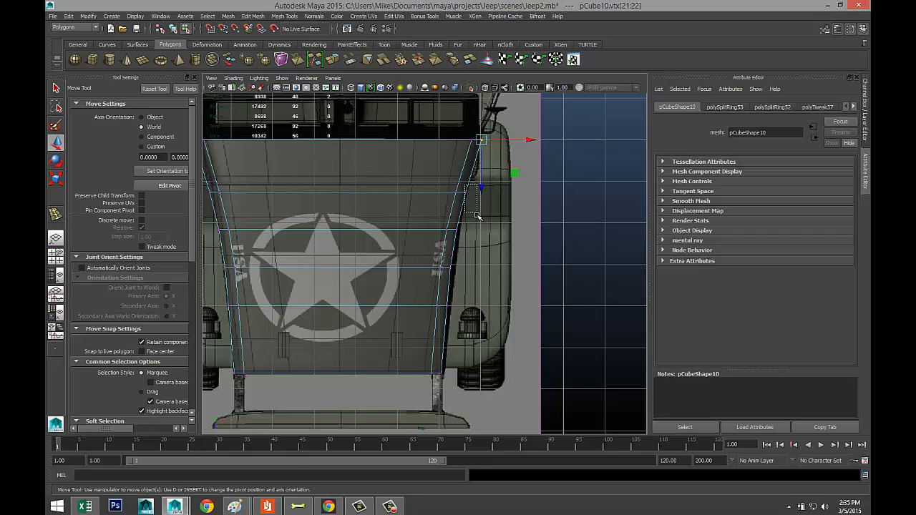
shift+click(454, 228)
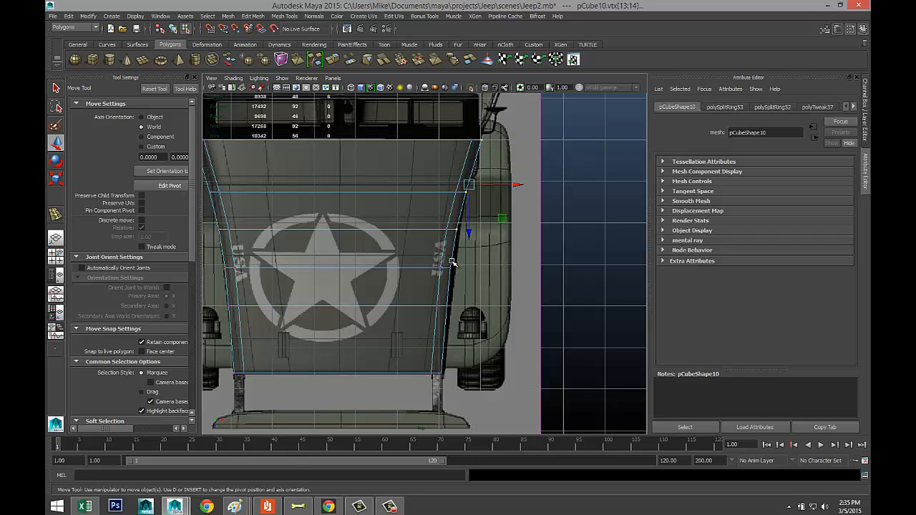
shift+click(451, 264)
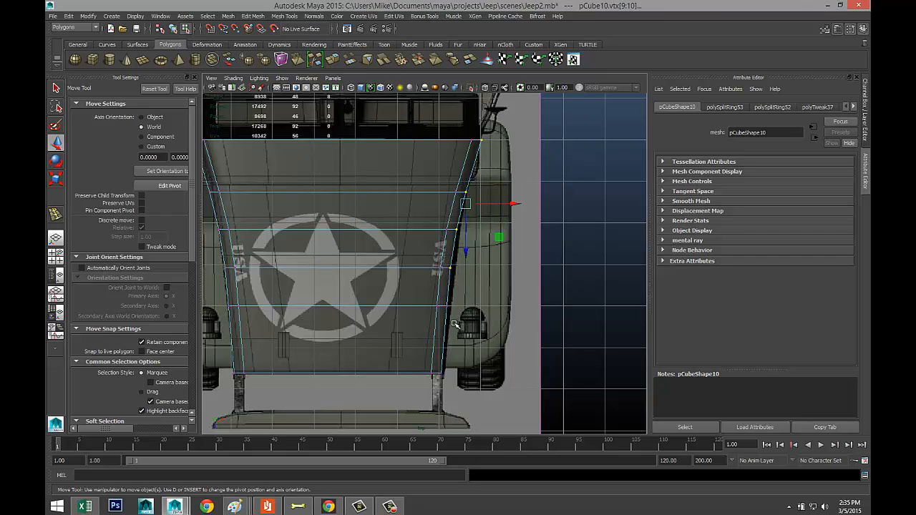
shift+click(444, 303)
shift+drag(437, 366, 454, 388)
Step: Add the outermost vertices along the hood's opposite side edge to the selection and return to the perspective view
alt+middle_drag(377, 405, 475, 400)
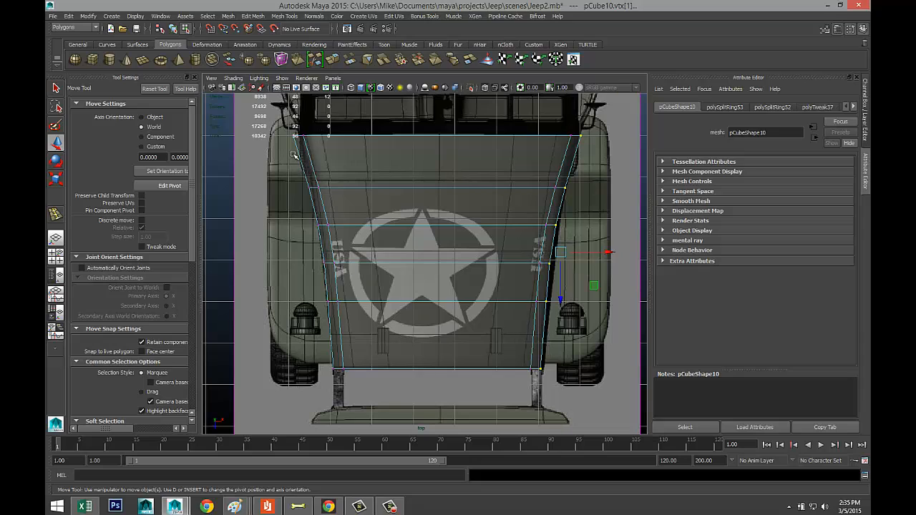
shift+drag(287, 128, 332, 309)
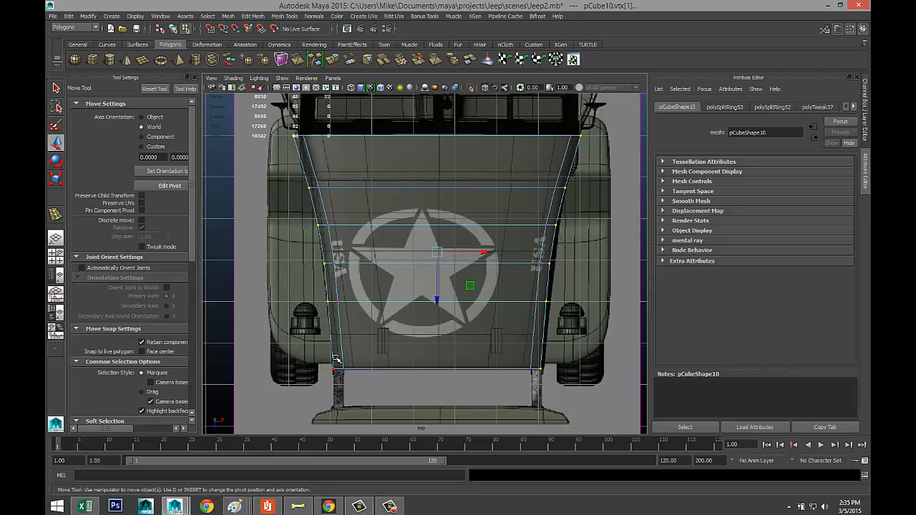
shift+drag(327, 363, 343, 395)
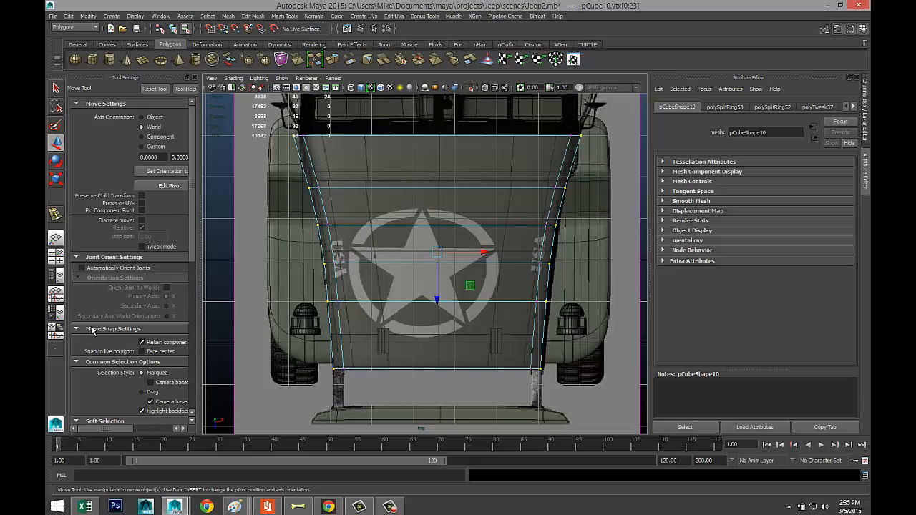
click(61, 262)
key(space)
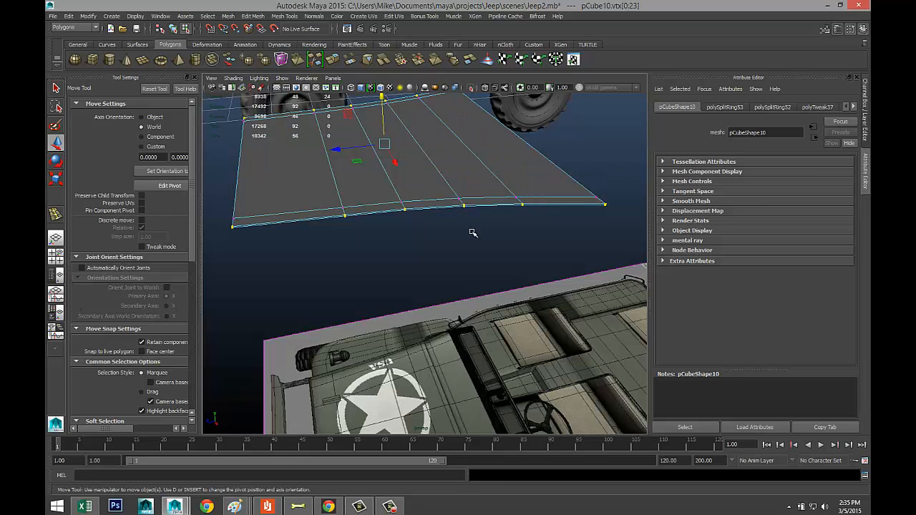
Step: Lower the selected outermost vertices on both hood sides to about Y -0.715 to form downward side flaps
drag(382, 101, 384, 139)
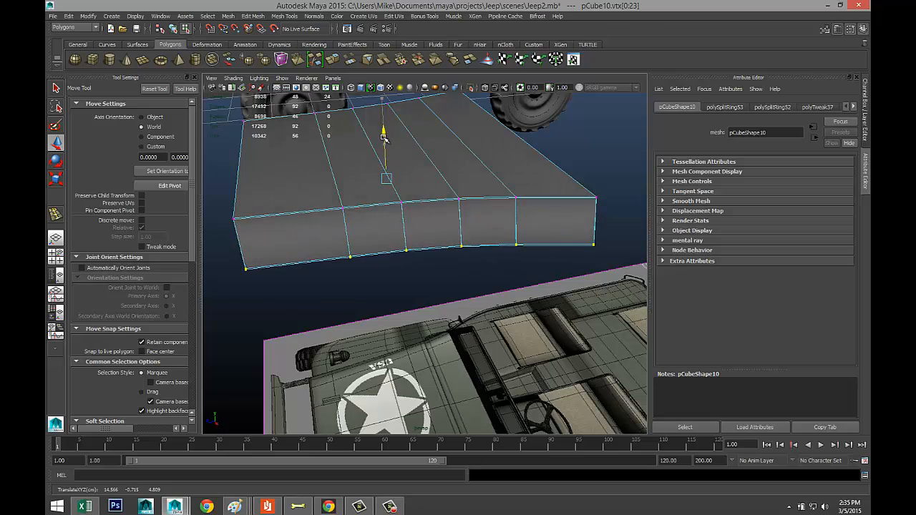
alt+drag(339, 224, 445, 208)
scroll(429, 217, down, 5)
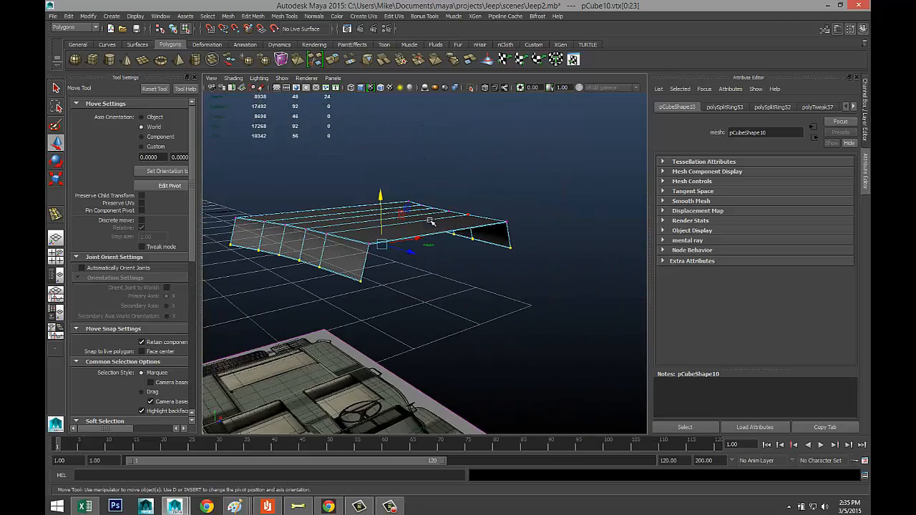
alt+drag(462, 274, 417, 280)
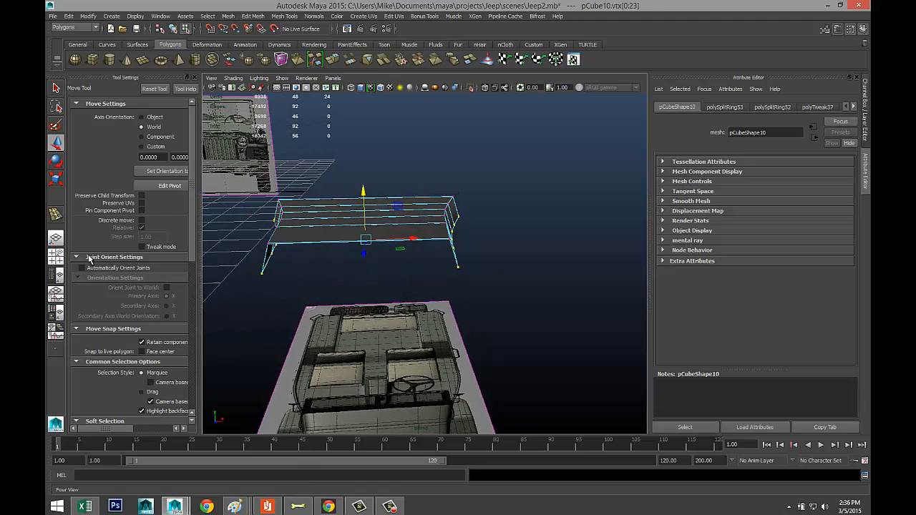
Step: In the front view, select the whole hood object and move it along X onto the jeep reference, to about X 0.320
click(56, 256)
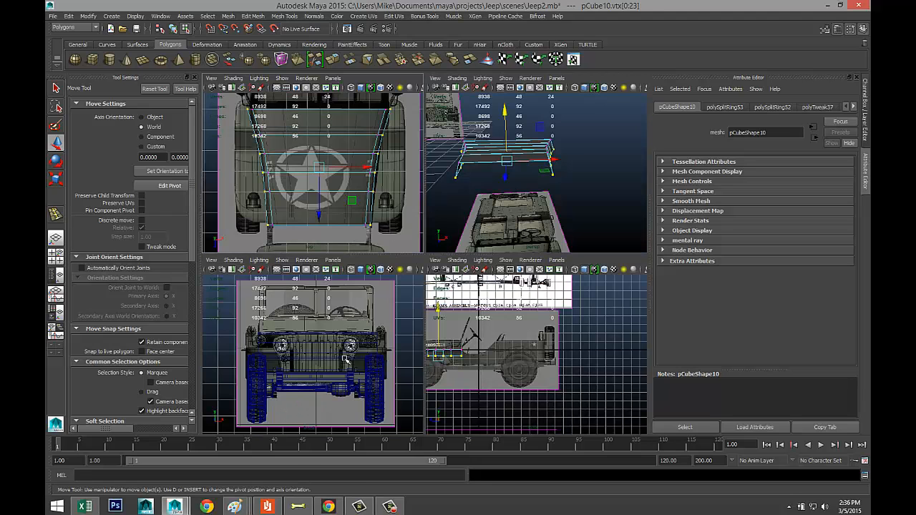
key(space)
scroll(520, 322, down, 5)
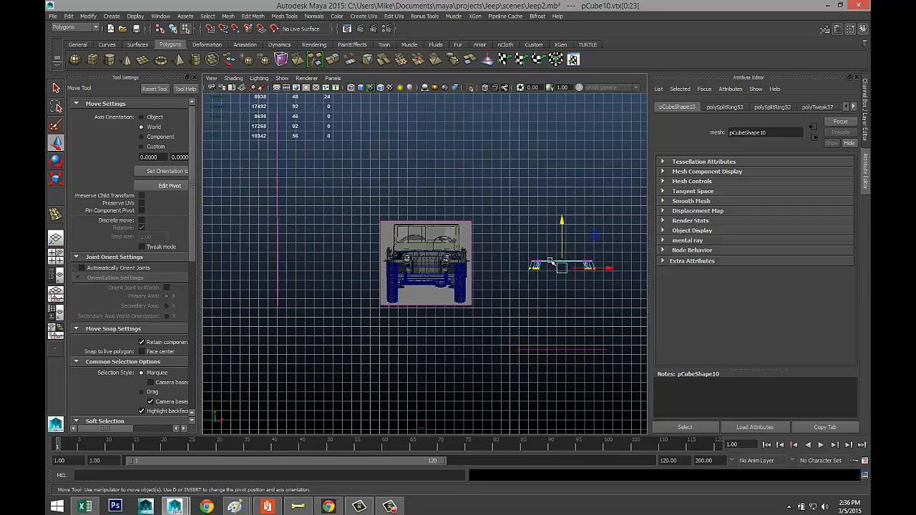
mouse_move(550, 261)
right_down()
mouse_move(575, 252)
mouse_move(553, 262)
right_up()
key(ctrl+z)
click(539, 269)
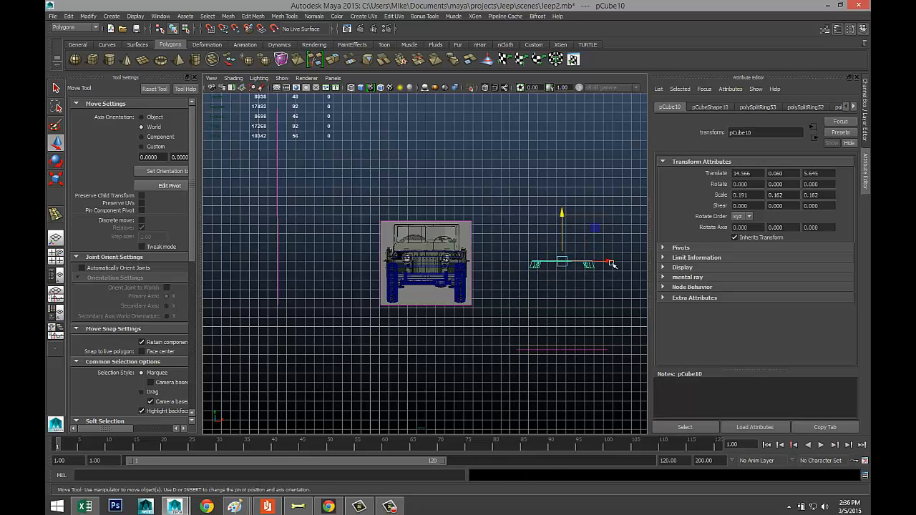
drag(612, 265, 475, 266)
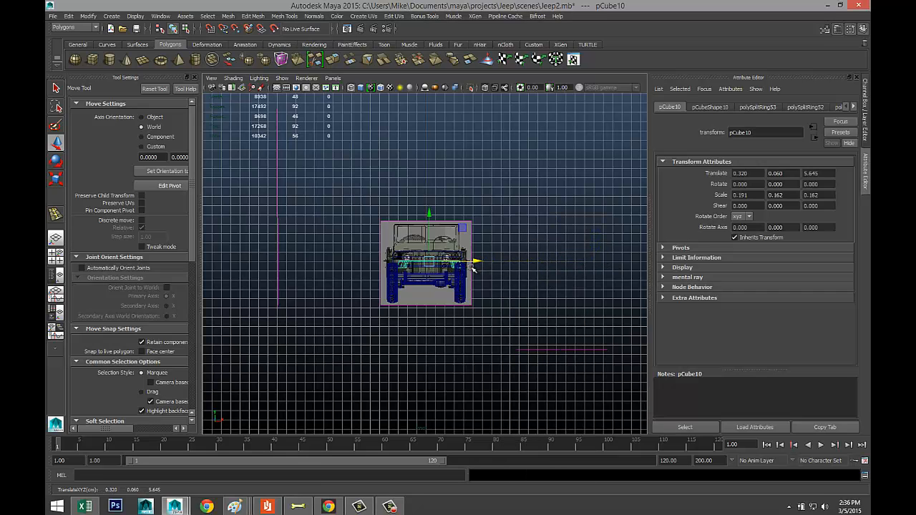
Step: Raise the hood to about Y 1.229 to match the hood height in the front reference
key(f)
scroll(469, 277, down, 5)
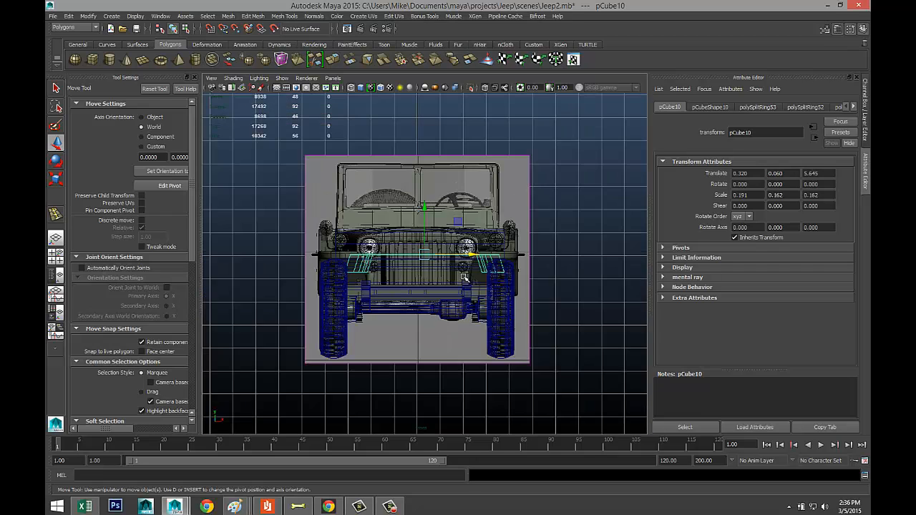
scroll(458, 267, up, 3)
drag(422, 203, 424, 162)
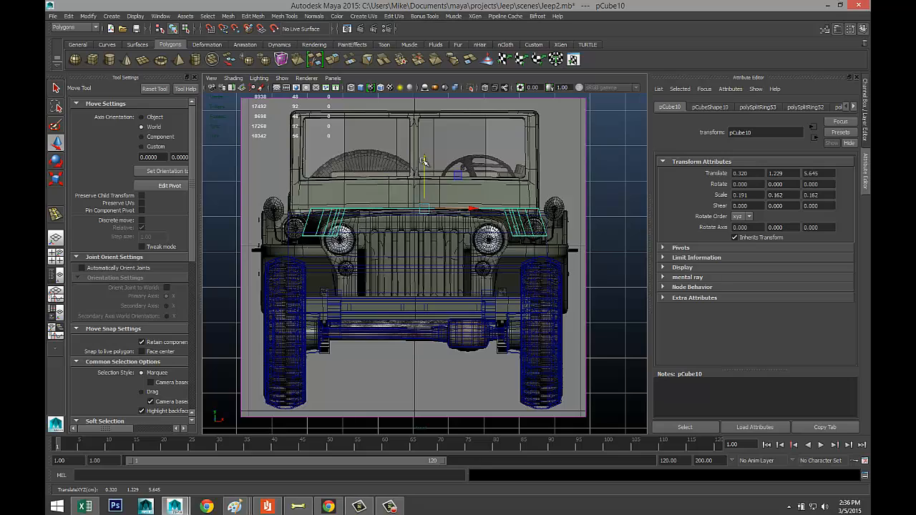
Step: In the perspective view, shift the hood along X to about 0.060 so it is centred over the chassis
key(space)
key(space)
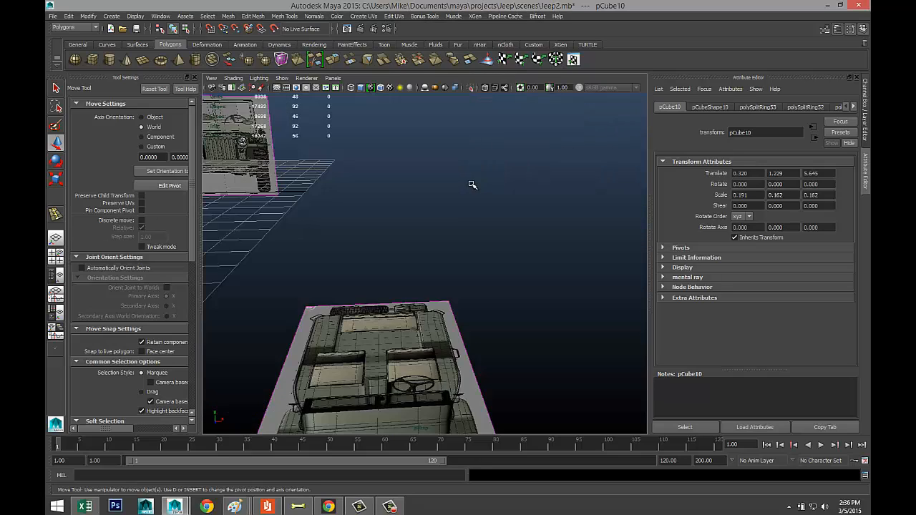
scroll(447, 236, down, 5)
alt+drag(416, 233, 375, 263)
alt+middle_drag(347, 258, 496, 292)
drag(469, 298, 502, 297)
scroll(480, 292, up, 3)
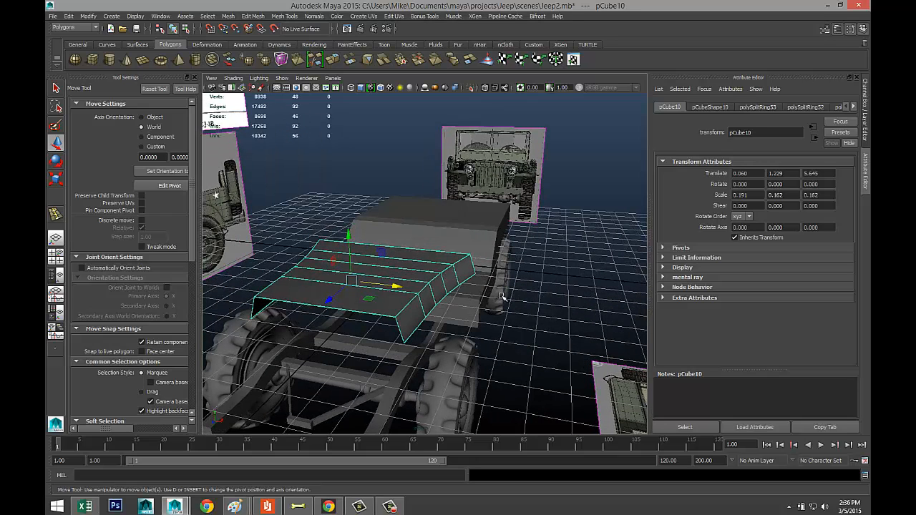
Step: Preview the hood smoothed, inspect its front and side edges up close, and return to the unsmoothed display
key(3)
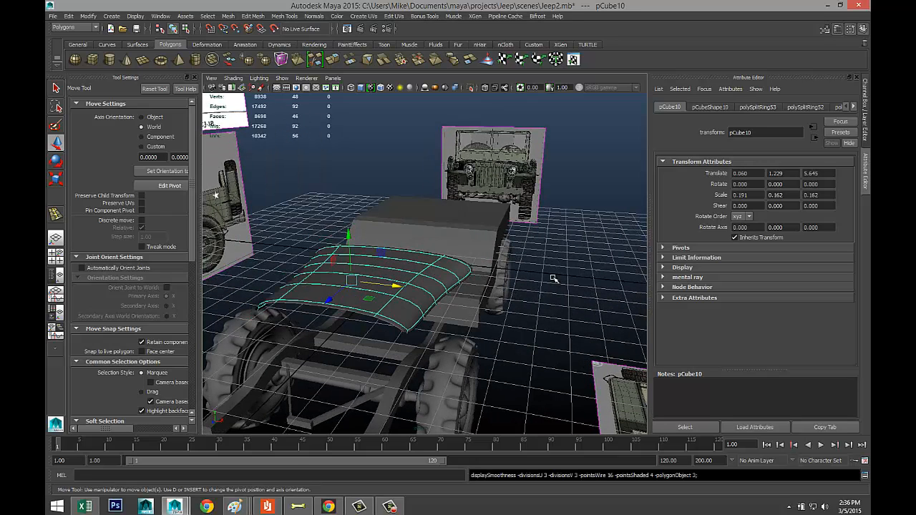
click(548, 282)
click(428, 297)
scroll(472, 341, up, 2)
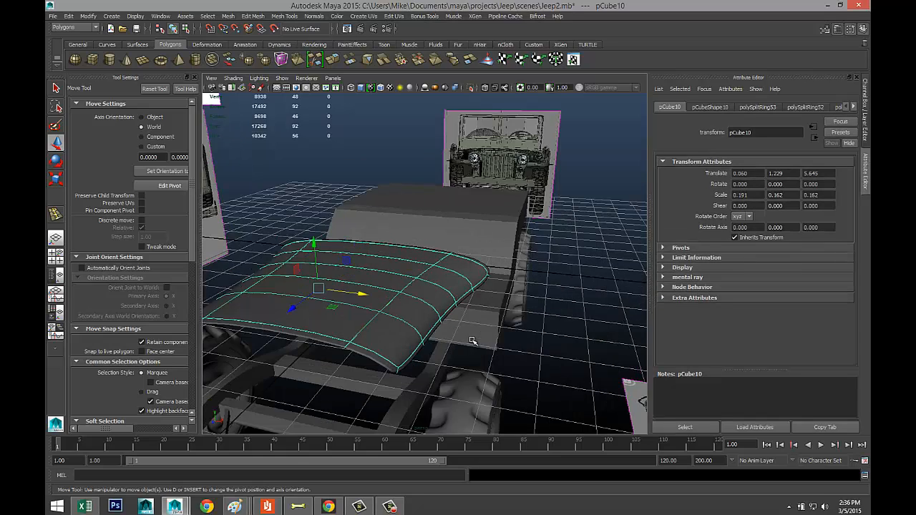
scroll(472, 341, up, 4)
scroll(458, 317, down, 2)
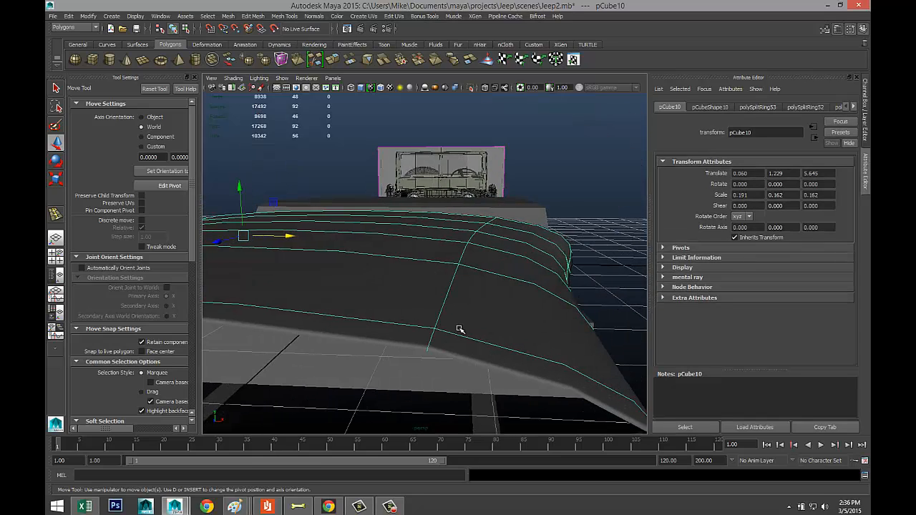
scroll(461, 331, down, 3)
key(1)
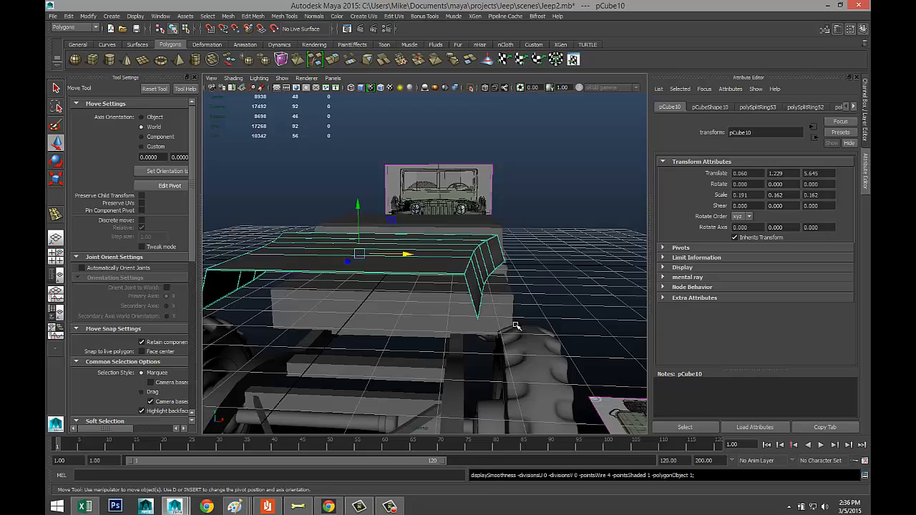
Step: Insert an edge loop close to the lower edge of each of the hood's two side flaps
mouse_move(515, 326)
alt+mouse_down()
mouse_move(429, 321)
mouse_move(516, 323)
alt+mouse_up()
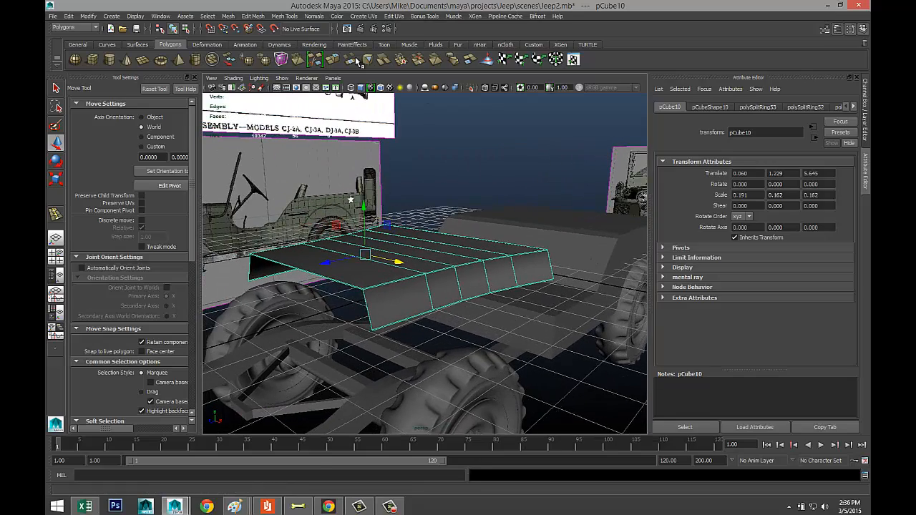
click(287, 16)
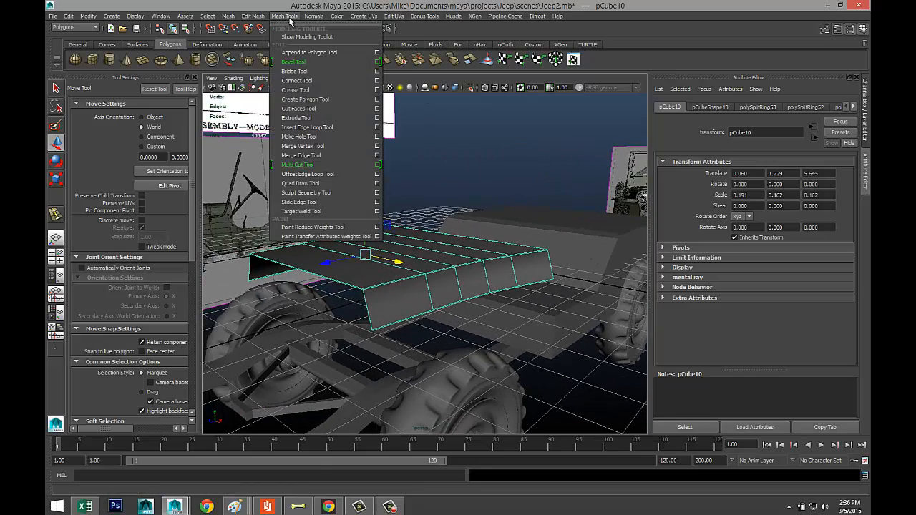
click(343, 127)
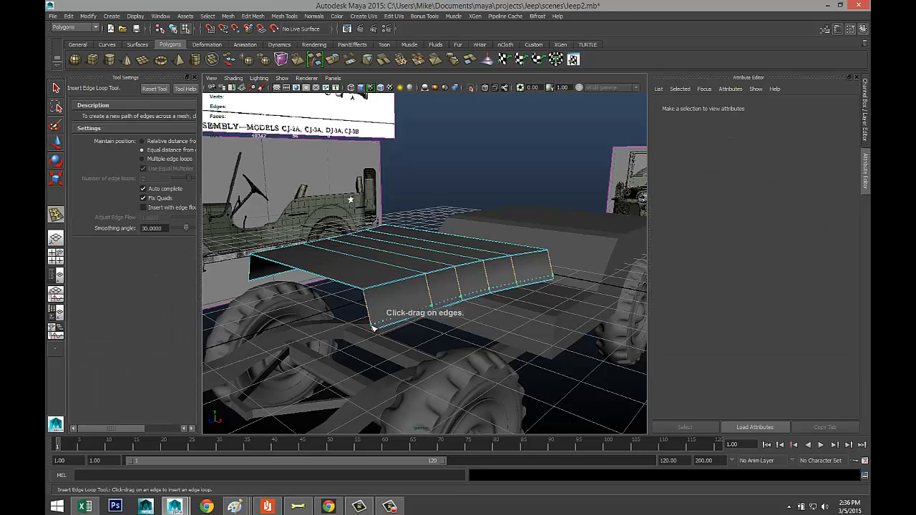
drag(373, 327, 374, 327)
alt+drag(282, 327, 429, 333)
drag(560, 315, 563, 336)
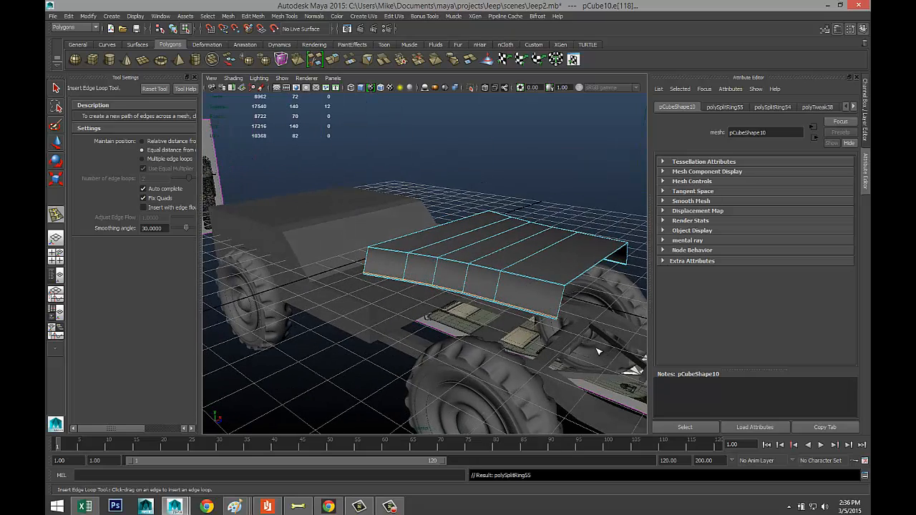
Step: Leave the edge loop tool, return the hood to object mode, and display it smoothed to check its shape from the side
key(q)
right_drag(549, 270, 587, 255)
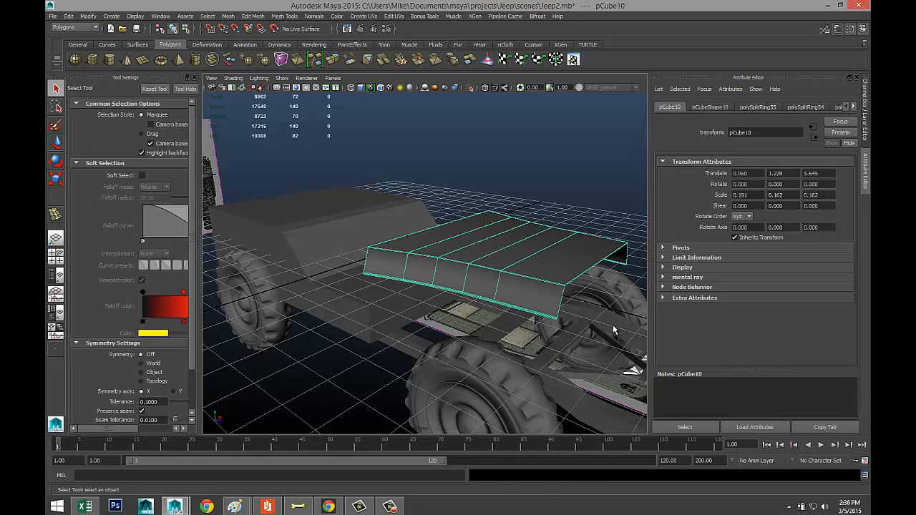
key(3)
click(581, 212)
scroll(535, 241, down, 3)
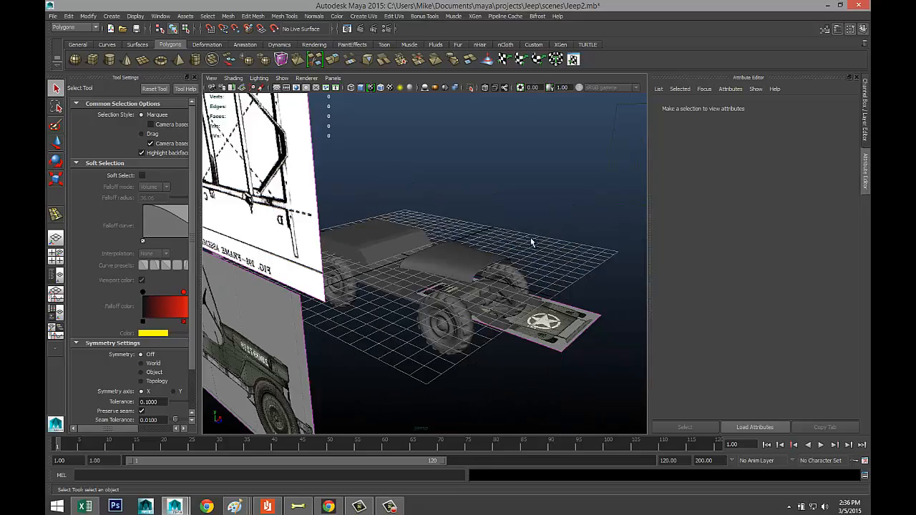
scroll(528, 253, up, 3)
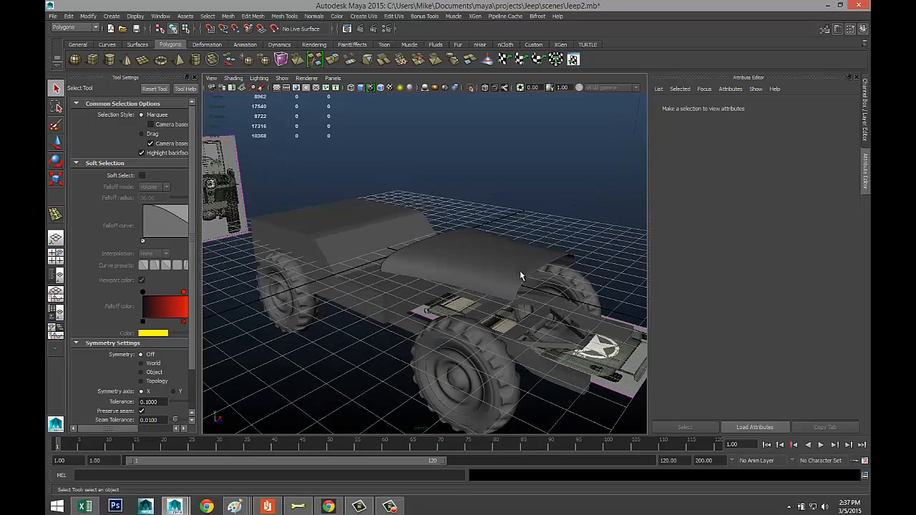
alt+drag(519, 271, 350, 274)
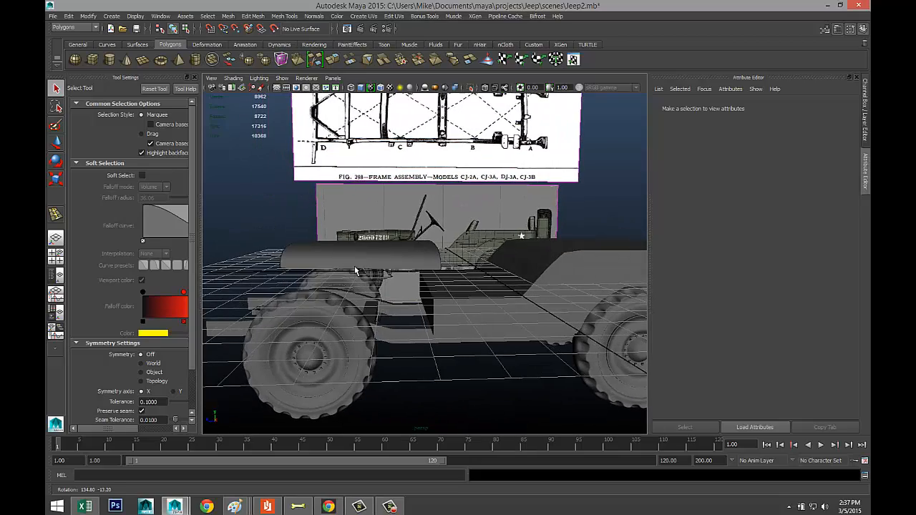
Step: In the side view, select the hood and lower it to about Y 1.075 to match the reference
click(55, 256)
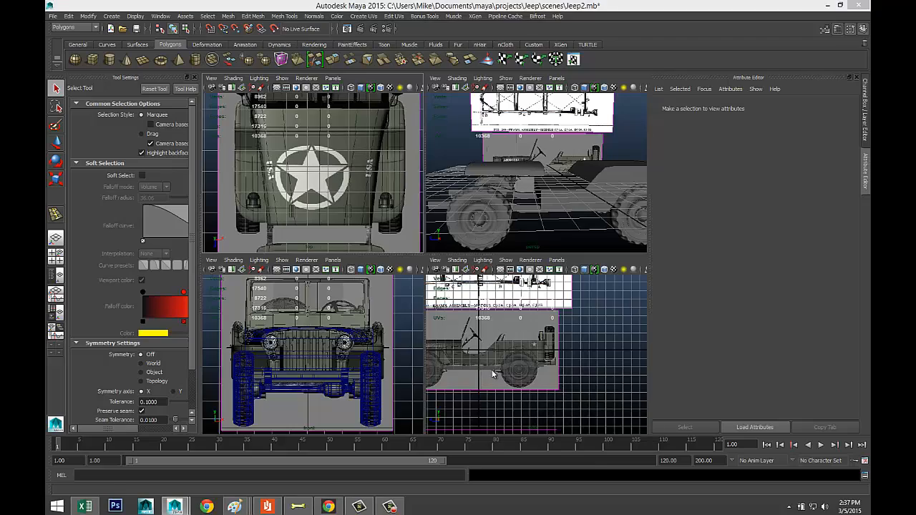
key(space)
scroll(429, 364, down, 4)
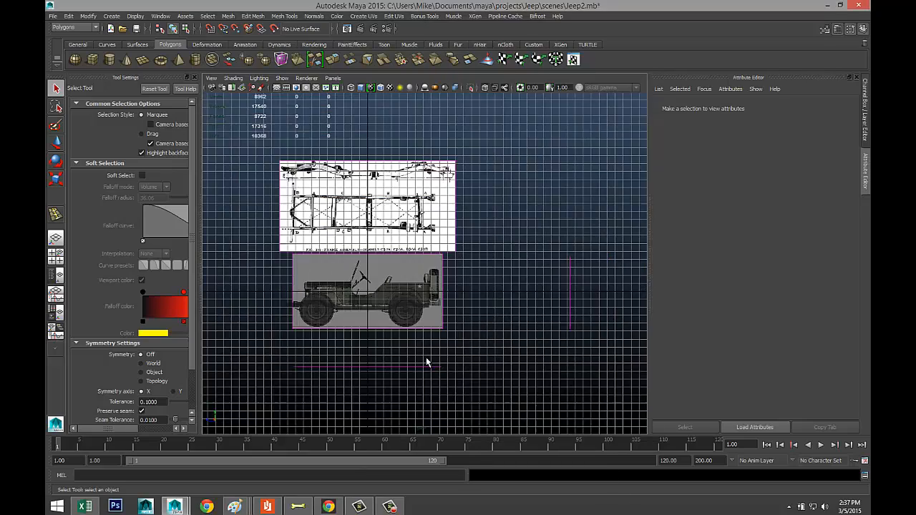
scroll(325, 342, up, 5)
alt+middle_drag(325, 344, 503, 324)
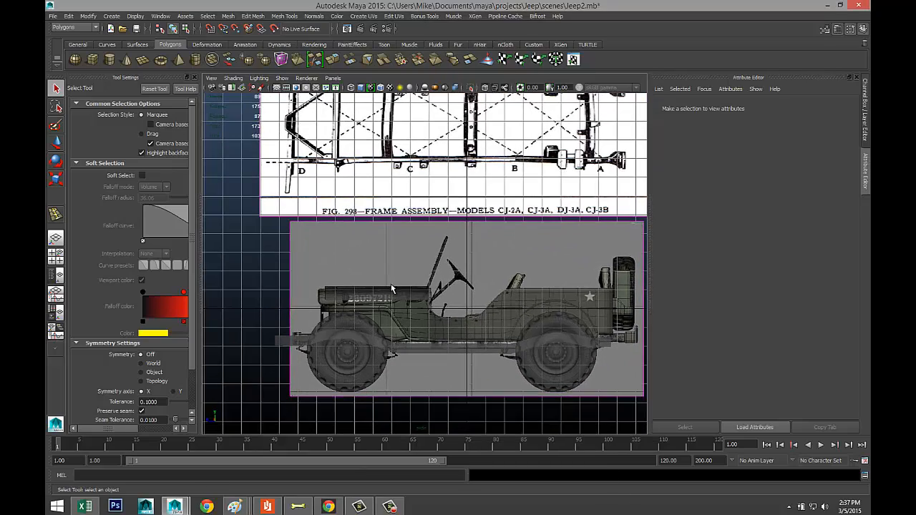
click(375, 291)
scroll(404, 328, up, 2)
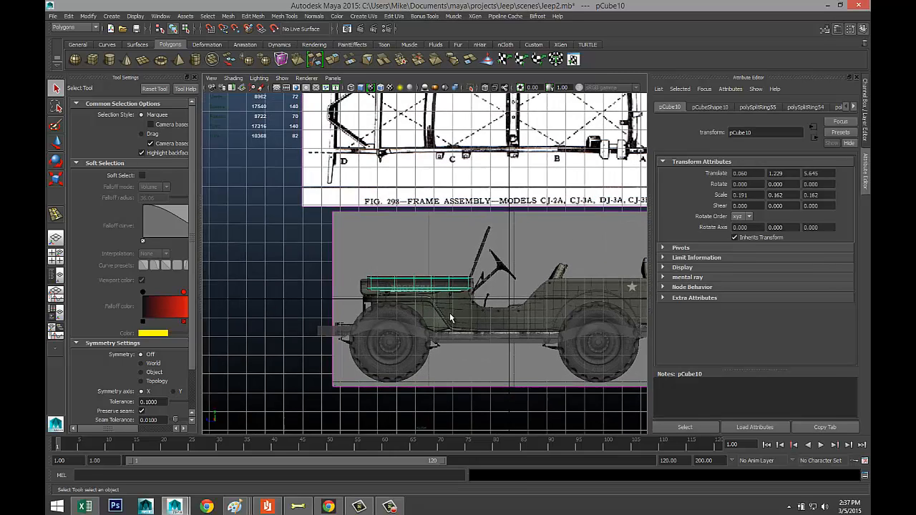
scroll(463, 326, up, 3)
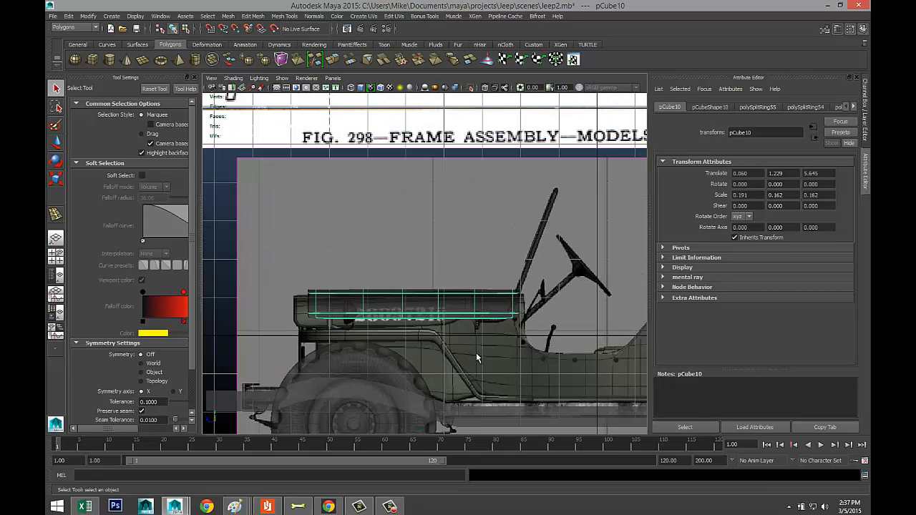
key(w)
mouse_move(380, 239)
mouse_down()
mouse_move(382, 255)
mouse_move(380, 246)
mouse_up()
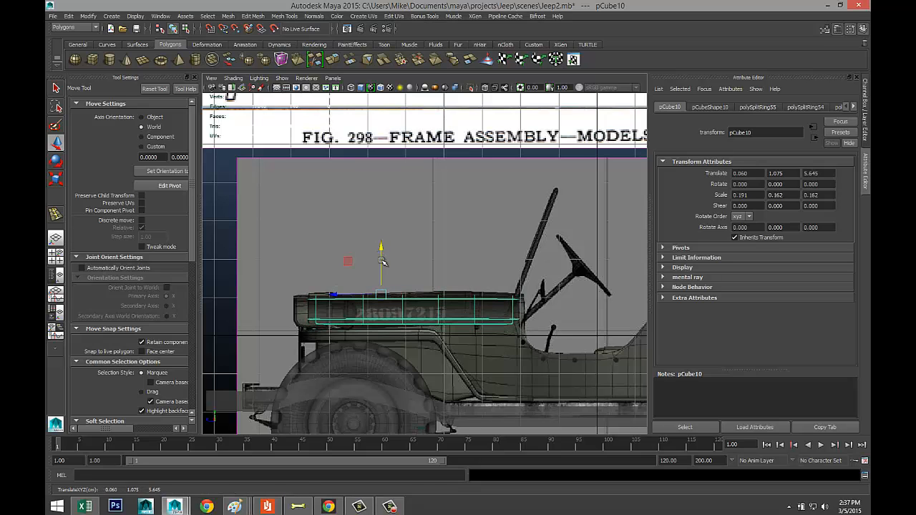
Step: Use the Show command to unhide hidden scene geometry and return to the perspective view
scroll(382, 262, down, 3)
scroll(406, 310, down, 3)
scroll(406, 310, up, 5)
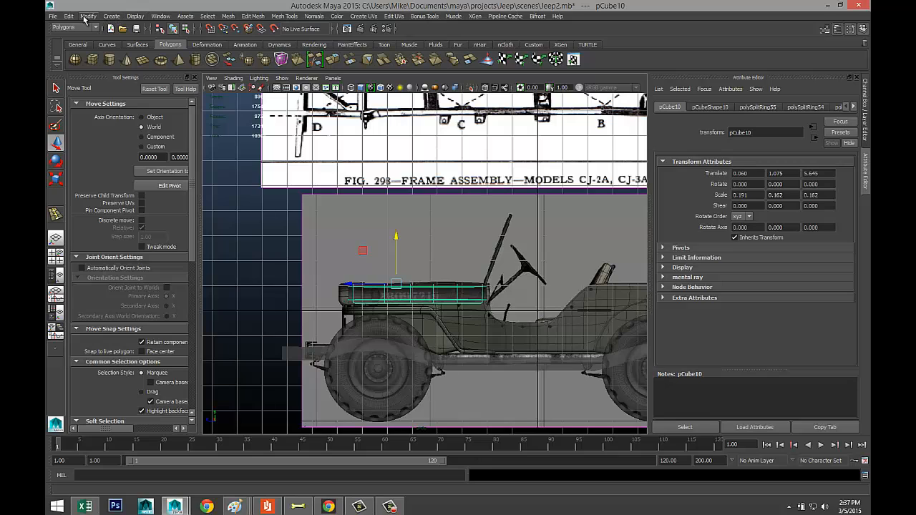
click(161, 15)
mouse_move(195, 47)
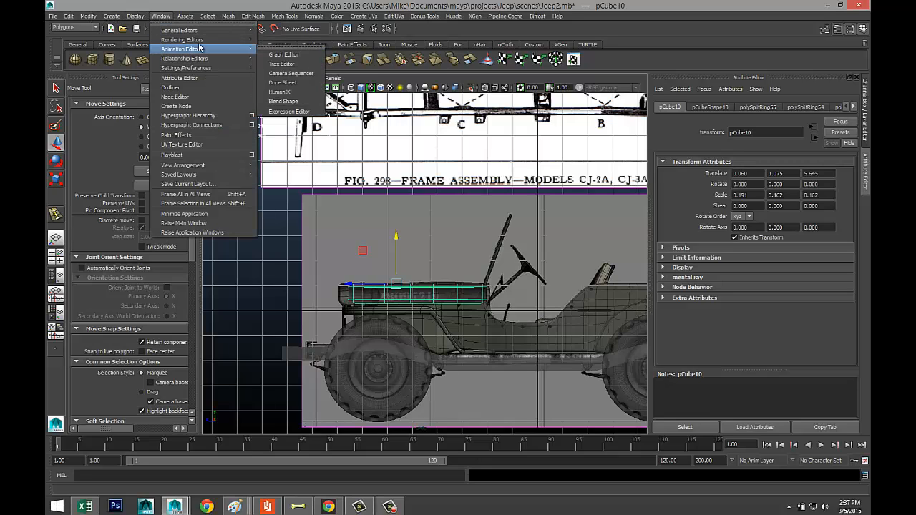
mouse_move(138, 18)
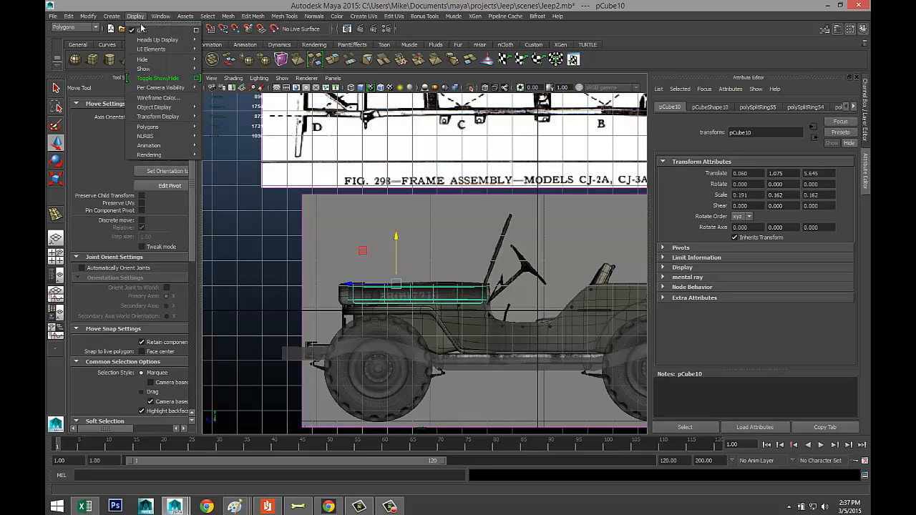
mouse_move(151, 69)
click(219, 103)
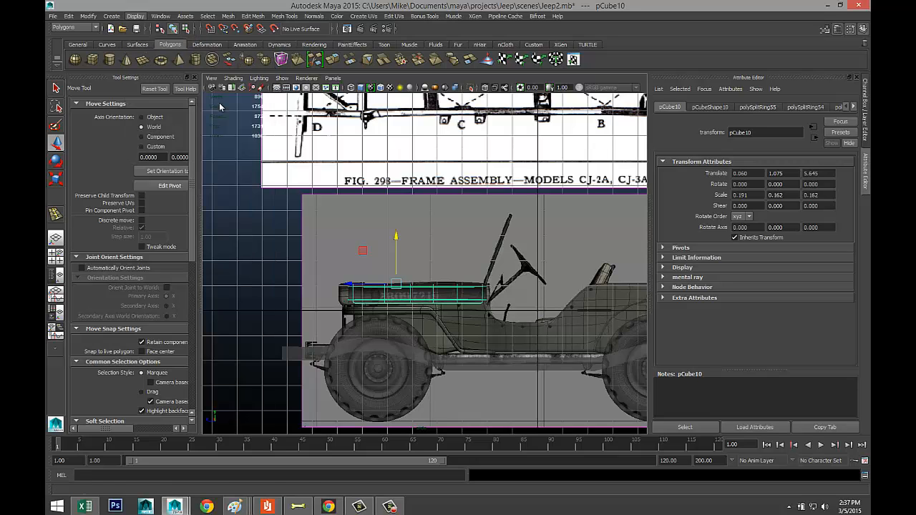
scroll(445, 277, down, 8)
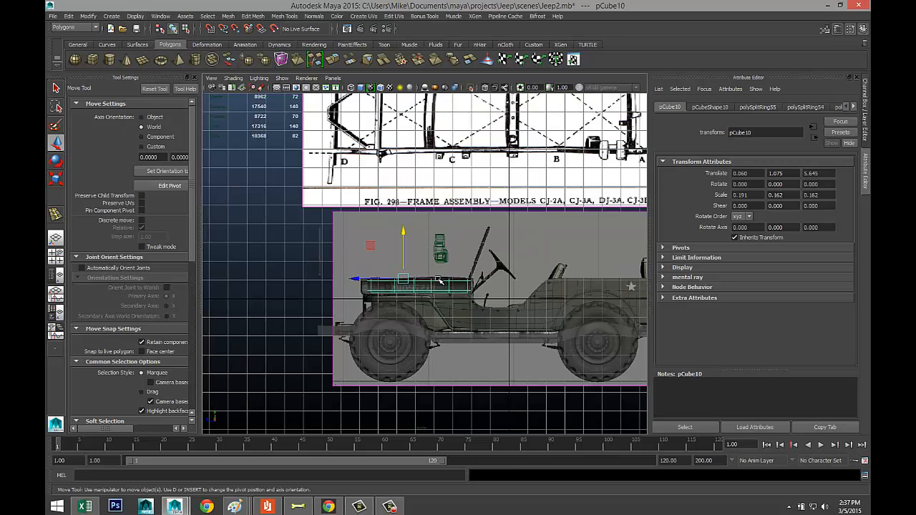
click(55, 256)
key(space)
scroll(342, 268, down, 3)
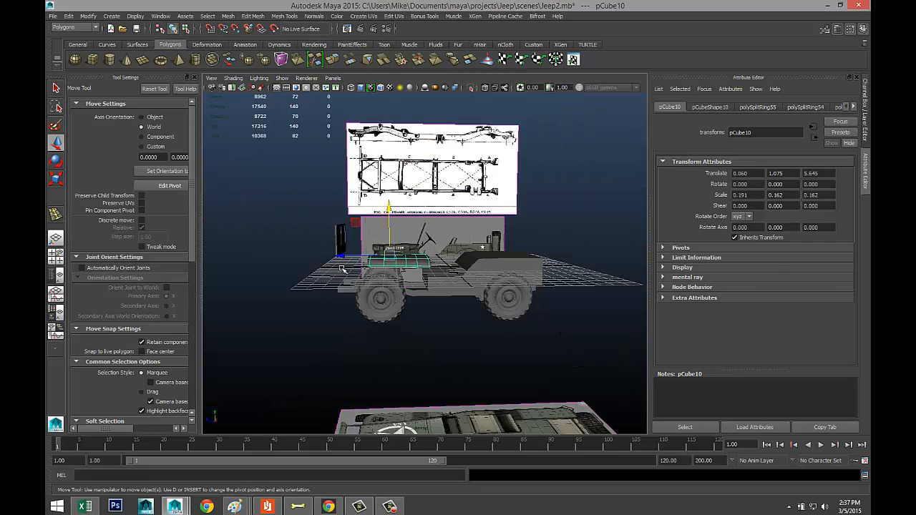
Step: Move the windshield frame back to the rear edge of the hood in the side view, at about Y 2.297, Z 2.064
click(343, 250)
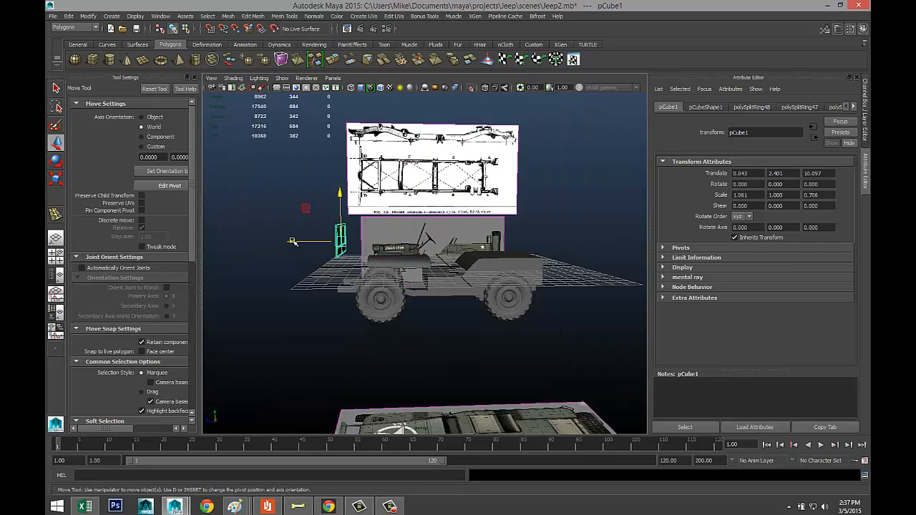
drag(292, 244, 373, 250)
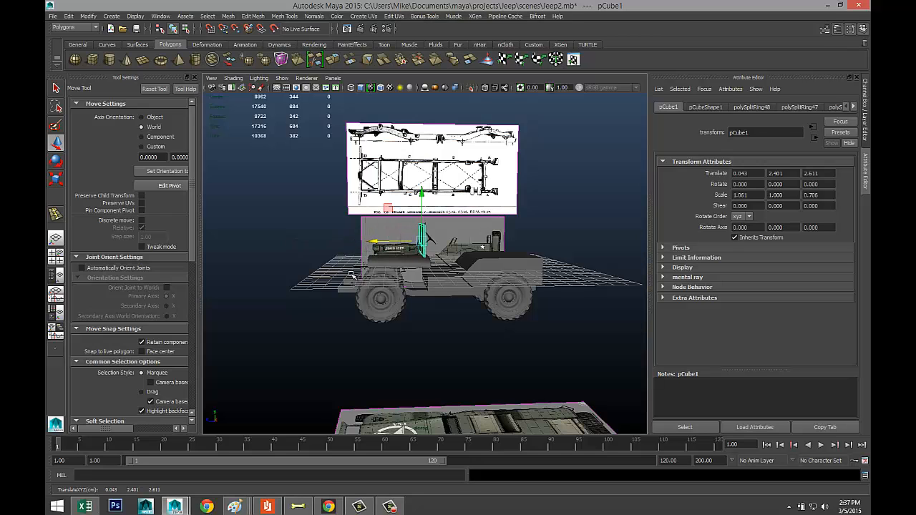
click(56, 254)
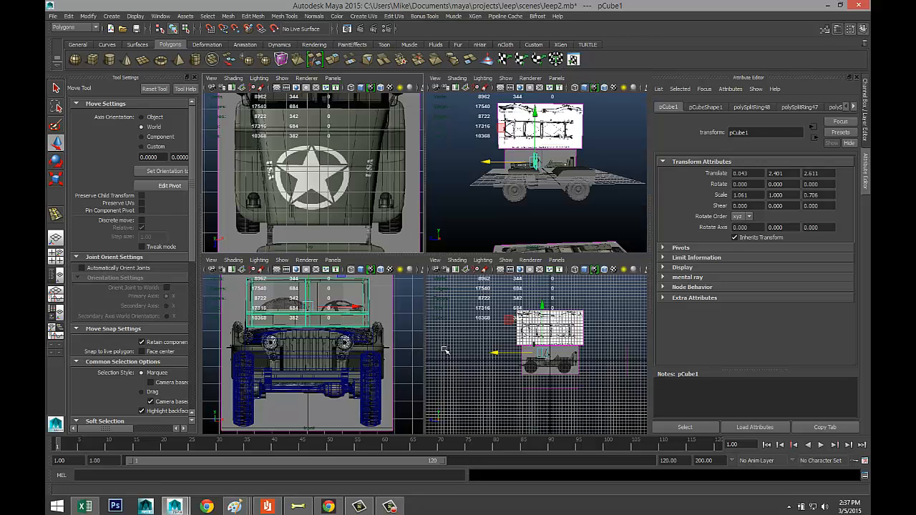
key(space)
scroll(491, 374, up, 10)
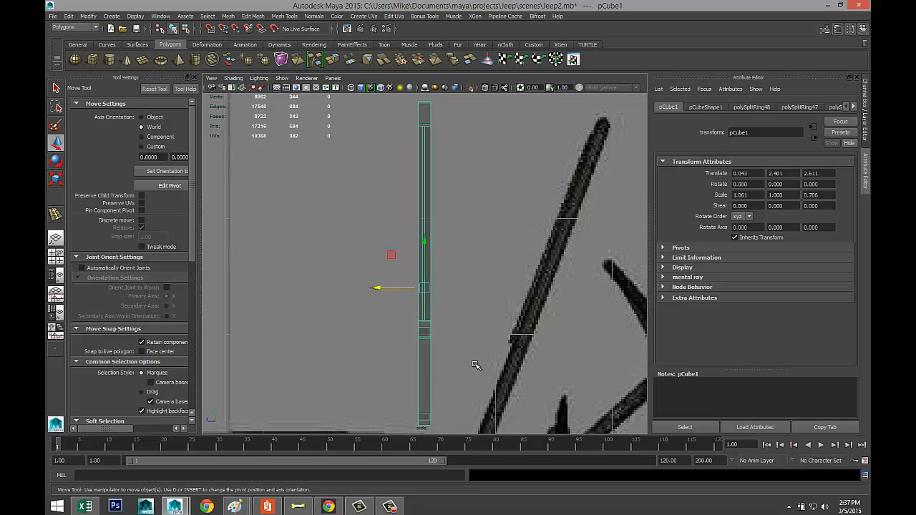
scroll(476, 367, down, 8)
scroll(475, 365, up, 5)
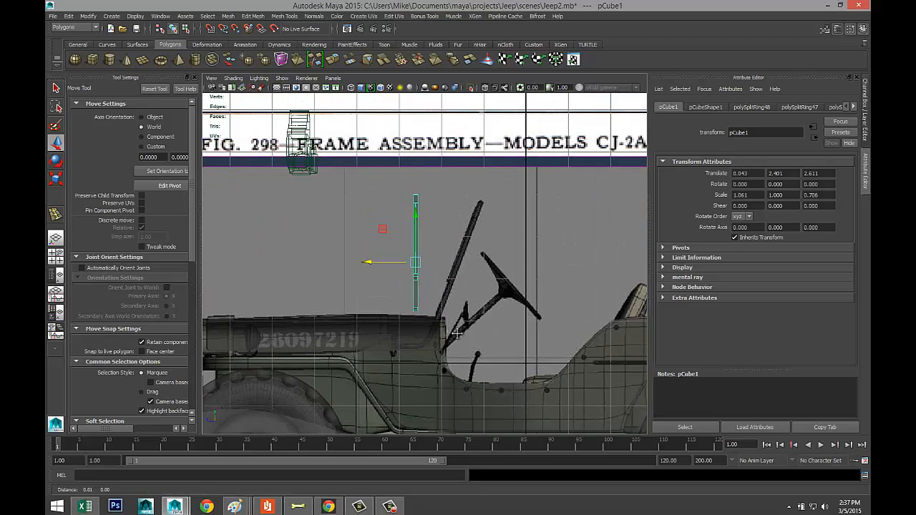
scroll(390, 207, up, 3)
drag(380, 148, 381, 159)
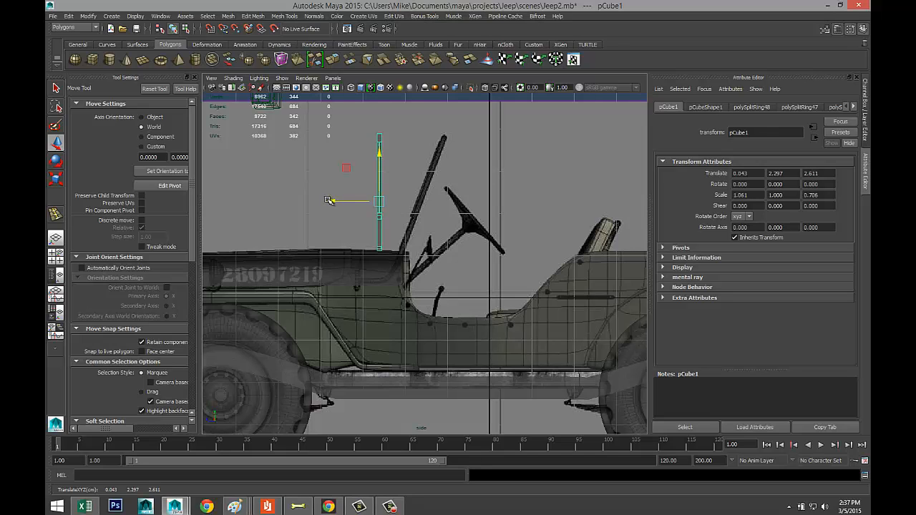
drag(332, 201, 351, 203)
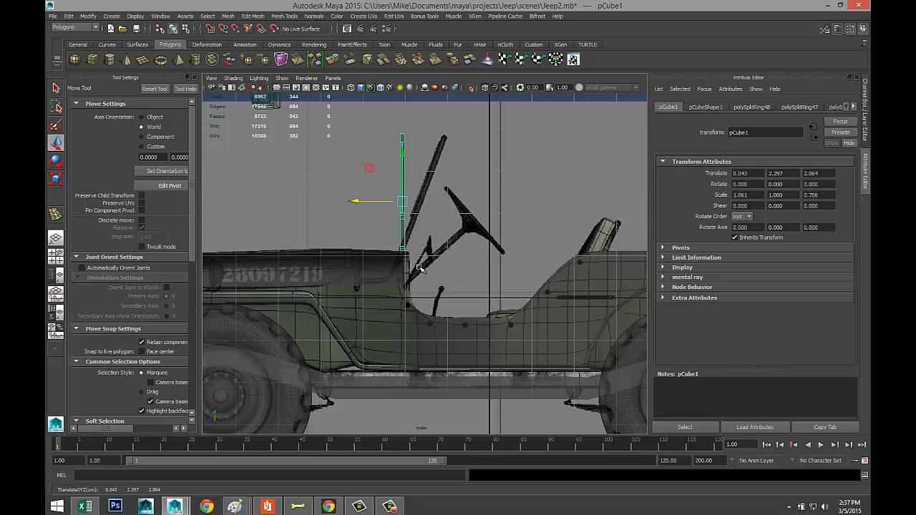
Step: Lower the windshield frame's pivot toward its base, to about Y 1.703
key(Insert)
drag(403, 156, 404, 175)
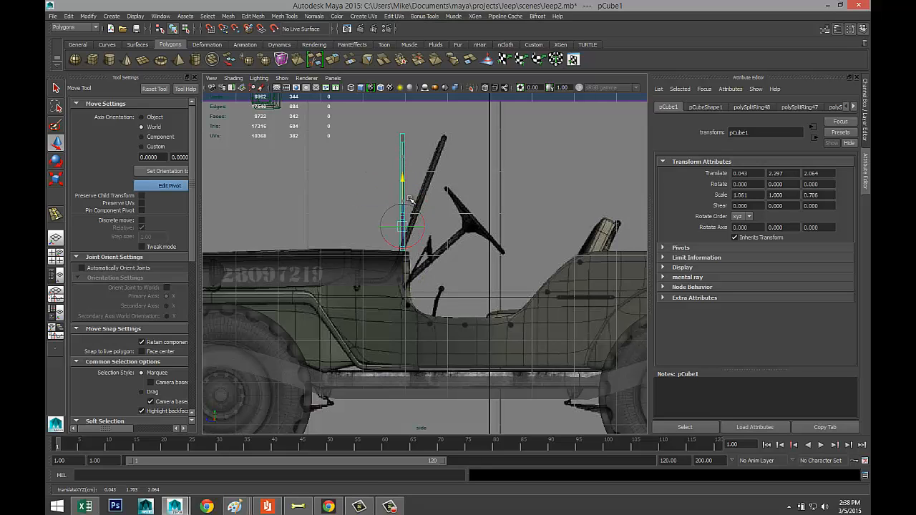
key(Insert)
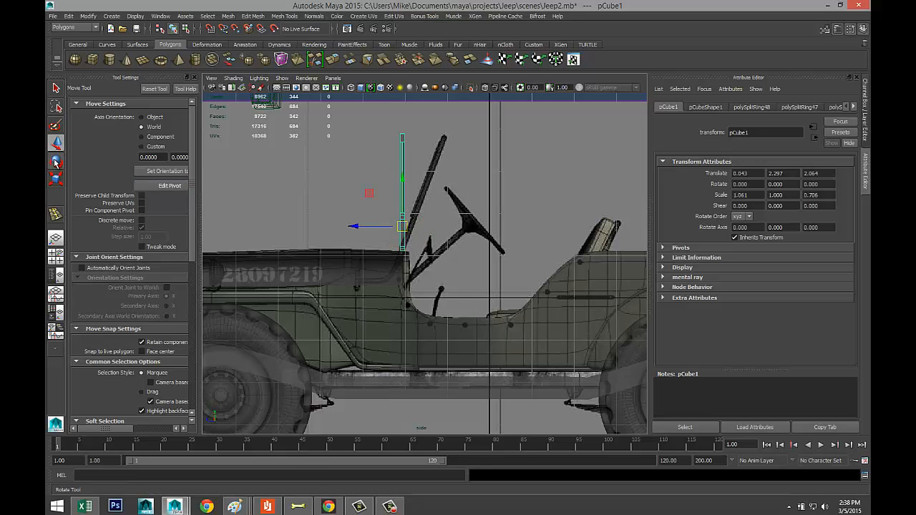
Step: Rotate the windshield frame to -15 degrees in X so it leans back like the side reference
click(56, 160)
click(57, 144)
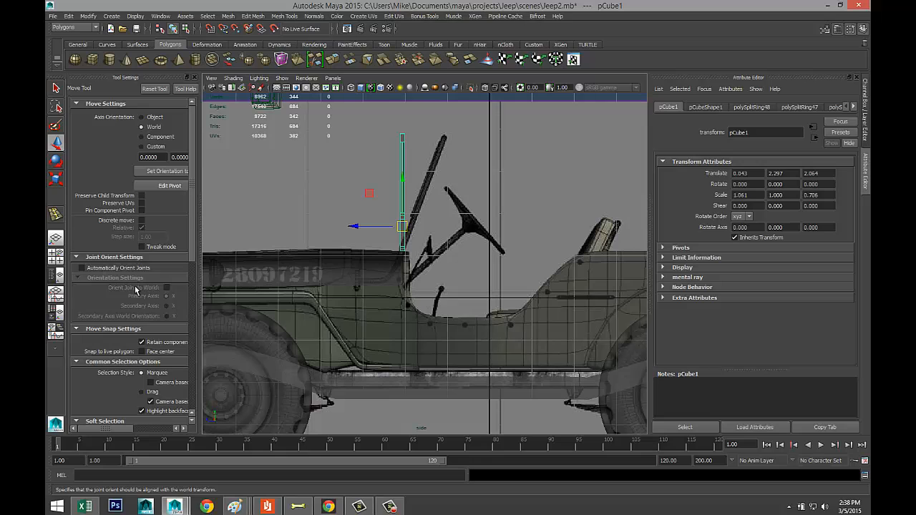
scroll(142, 336, down, 5)
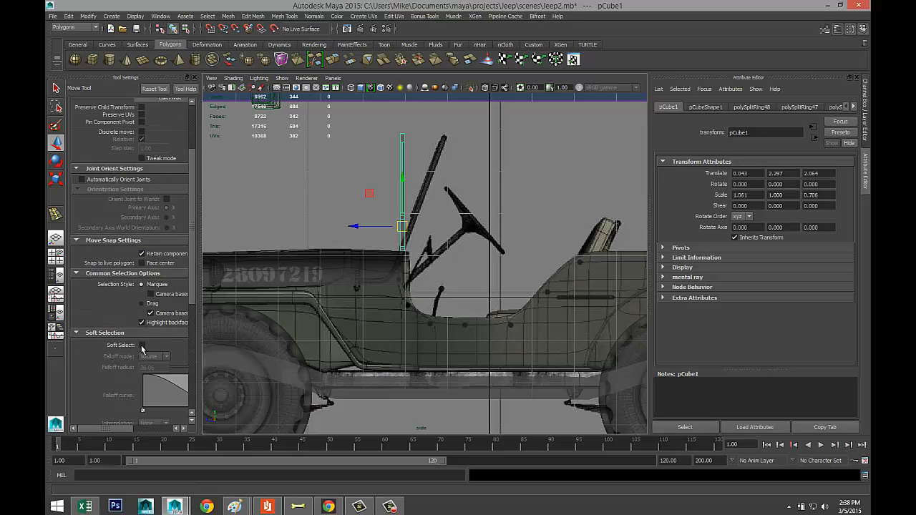
scroll(147, 348, up, 5)
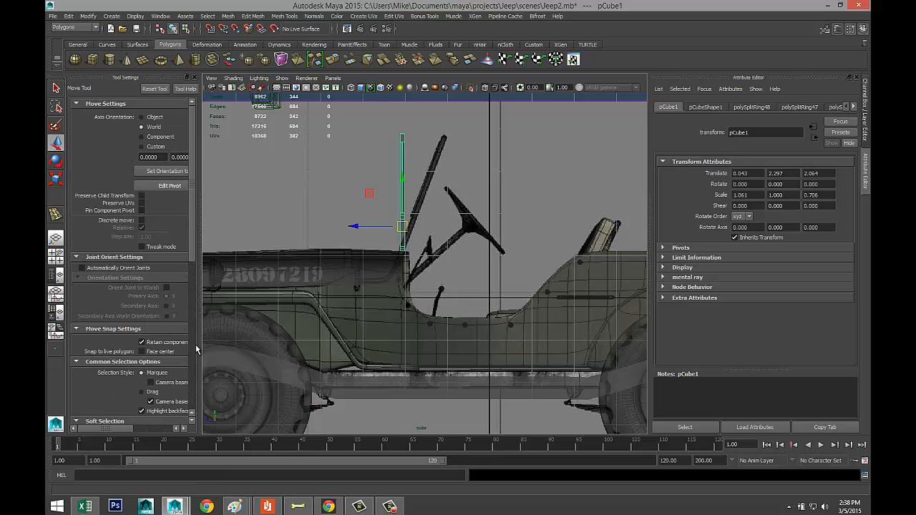
key(e)
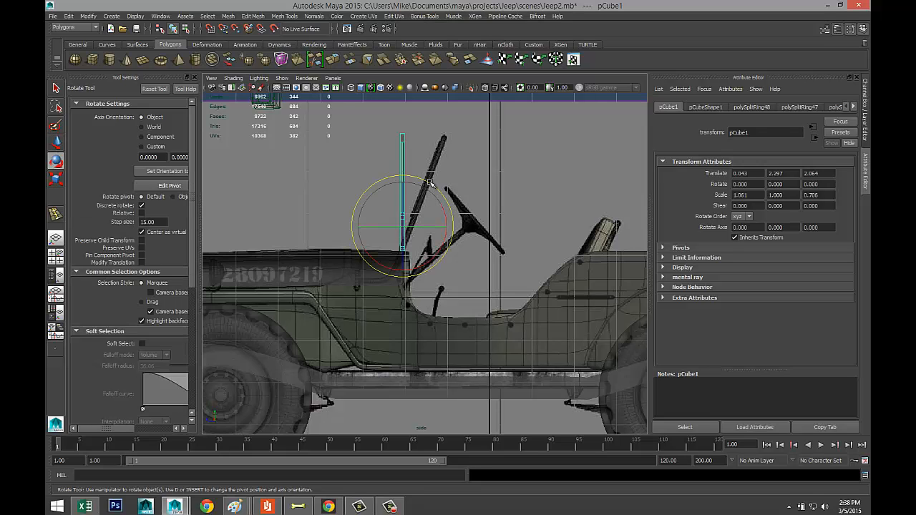
drag(431, 186, 440, 189)
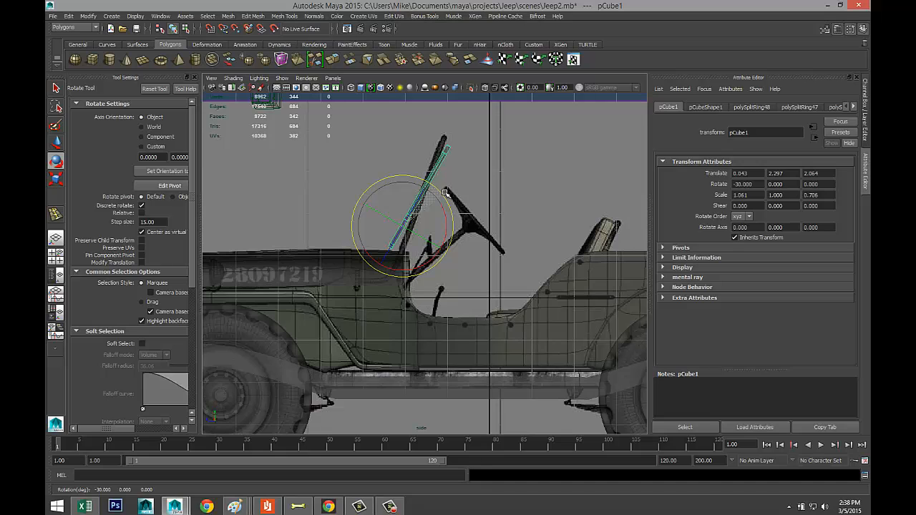
drag(444, 193, 445, 192)
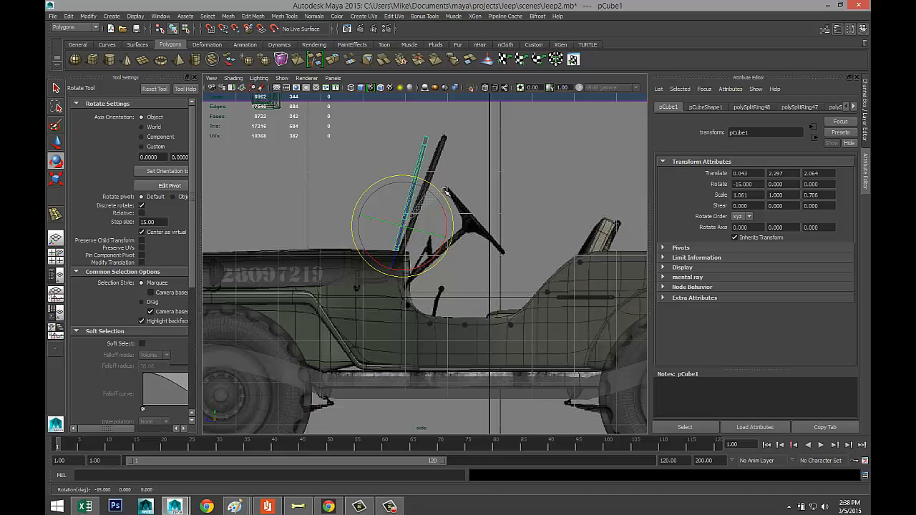
click(522, 154)
drag(390, 183, 420, 201)
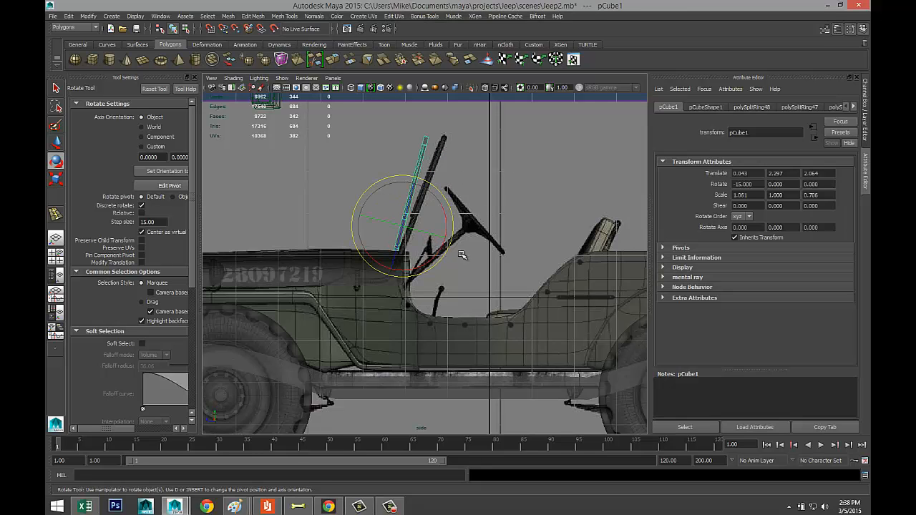
Step: Shift the tilted windshield frame back to about Z 1.913 and scale its height to about 1.05 to match the reference
key(w)
drag(360, 224, 365, 226)
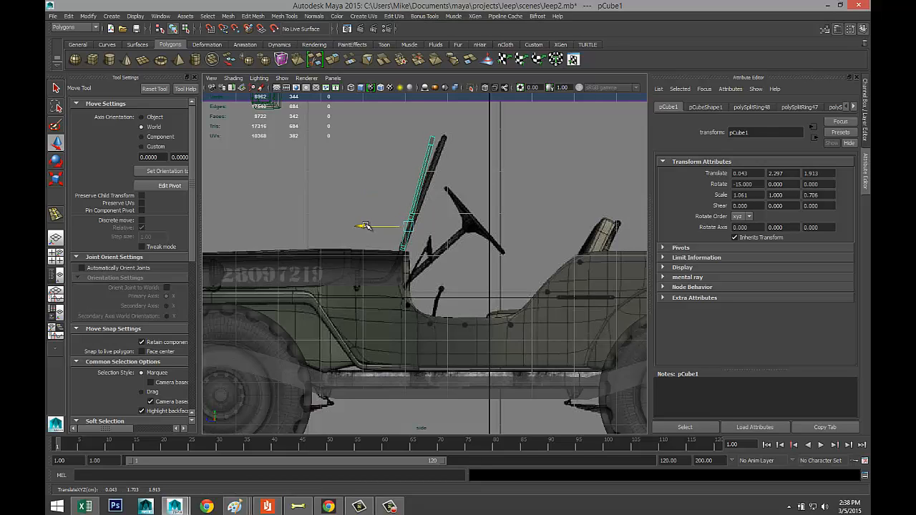
key(r)
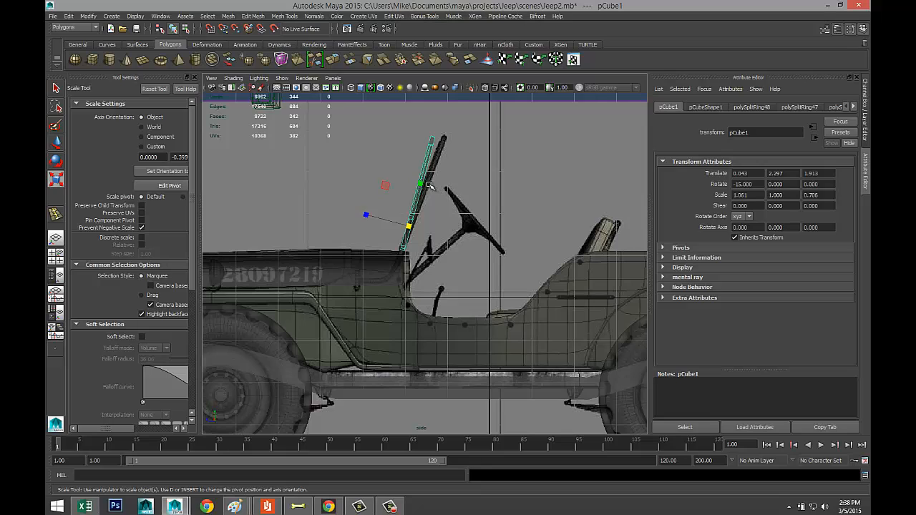
drag(420, 183, 422, 185)
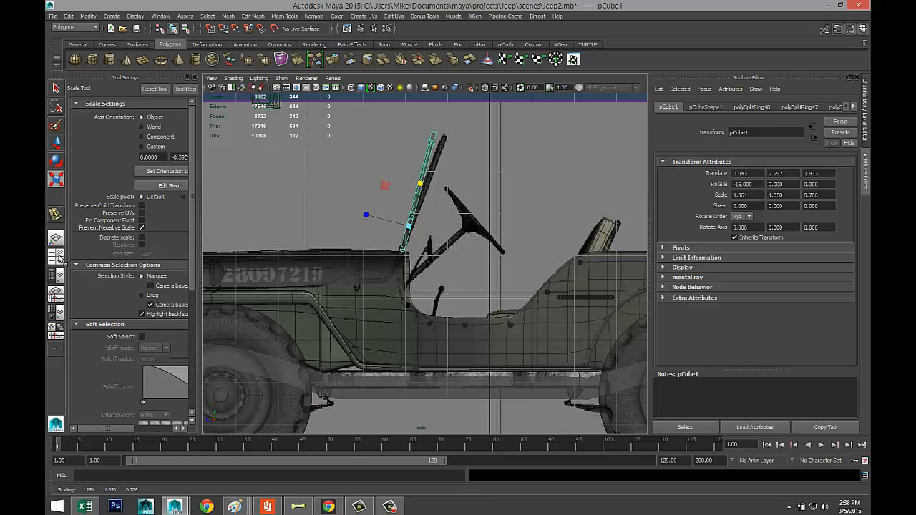
Step: Deselect the windshield frame and examine its fit and the rear body from several angles in the perspective view
key(space)
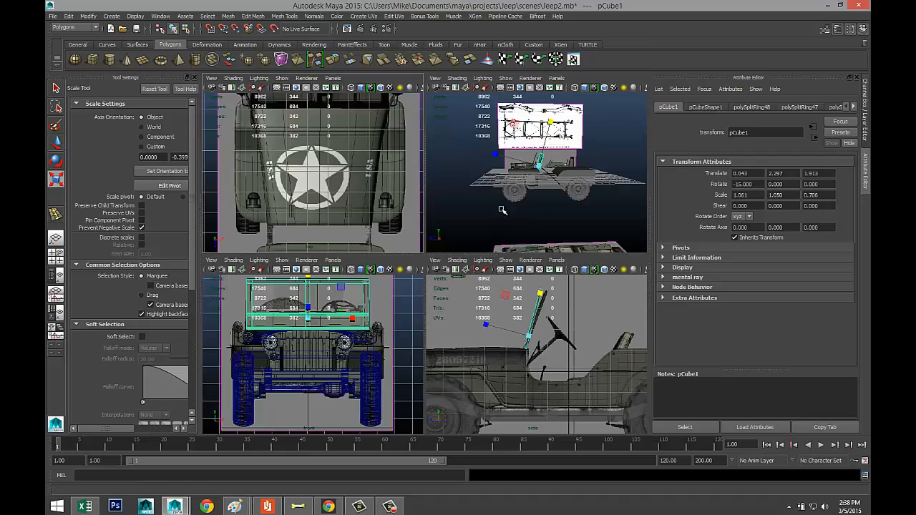
key(space)
scroll(416, 237, up, 4)
scroll(416, 241, down, 4)
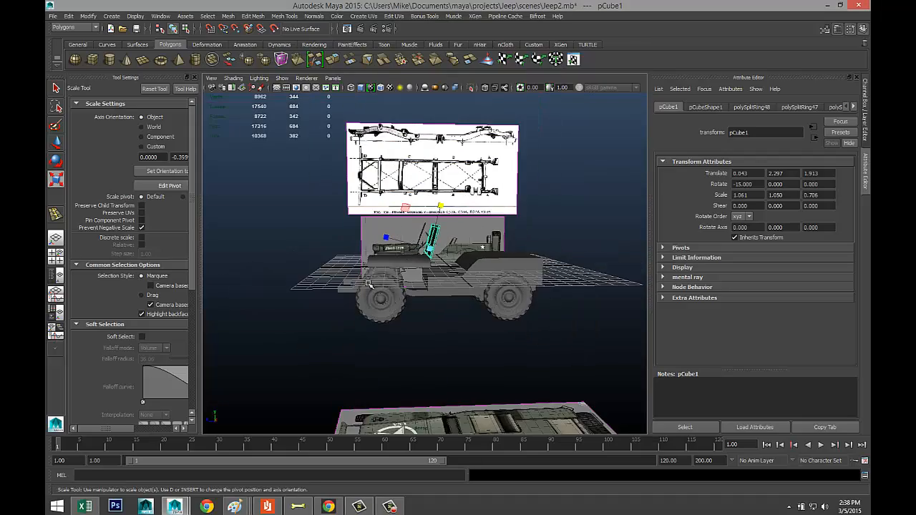
alt+drag(368, 284, 531, 266)
click(568, 201)
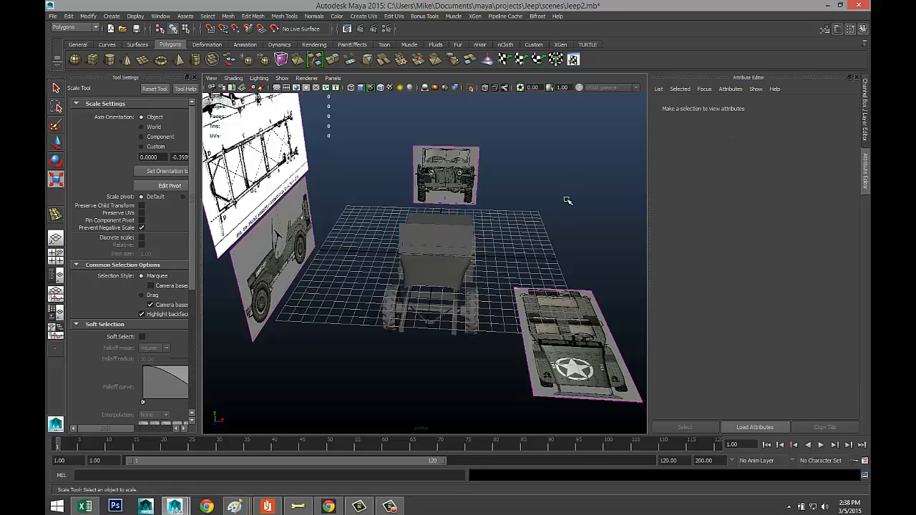
alt+drag(548, 232, 465, 236)
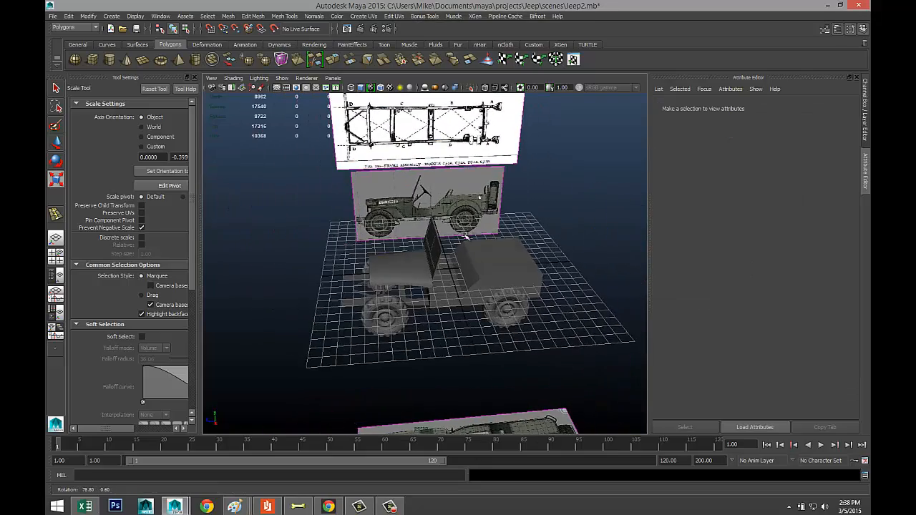
alt+drag(476, 283, 412, 270)
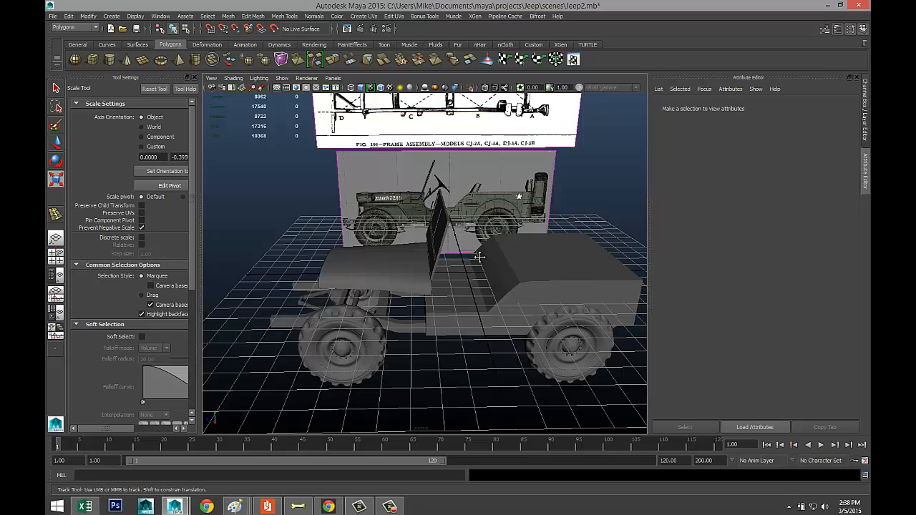
alt+middle_drag(481, 256, 342, 270)
scroll(342, 270, up, 3)
alt+middle_drag(420, 263, 307, 275)
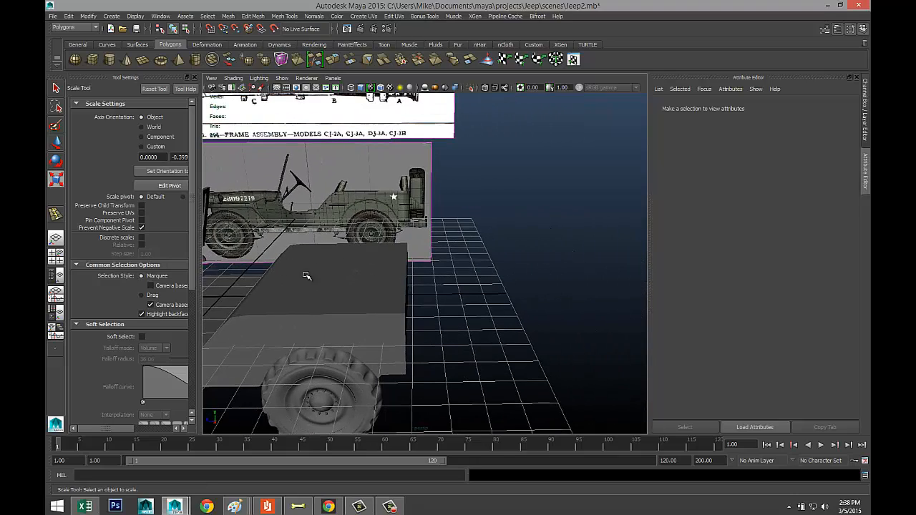
alt+drag(425, 272, 357, 291)
Step: Select the rear body block and narrow it to an X scale of about 0.741
click(387, 254)
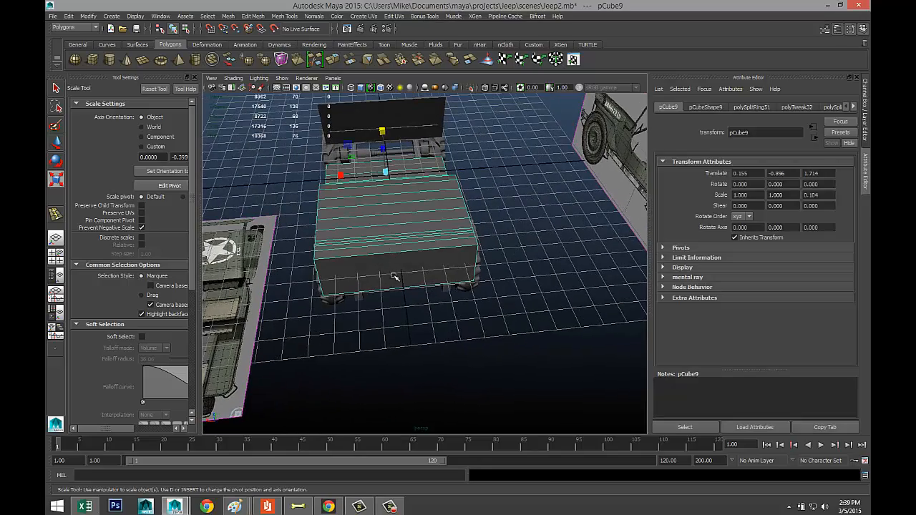
click(341, 175)
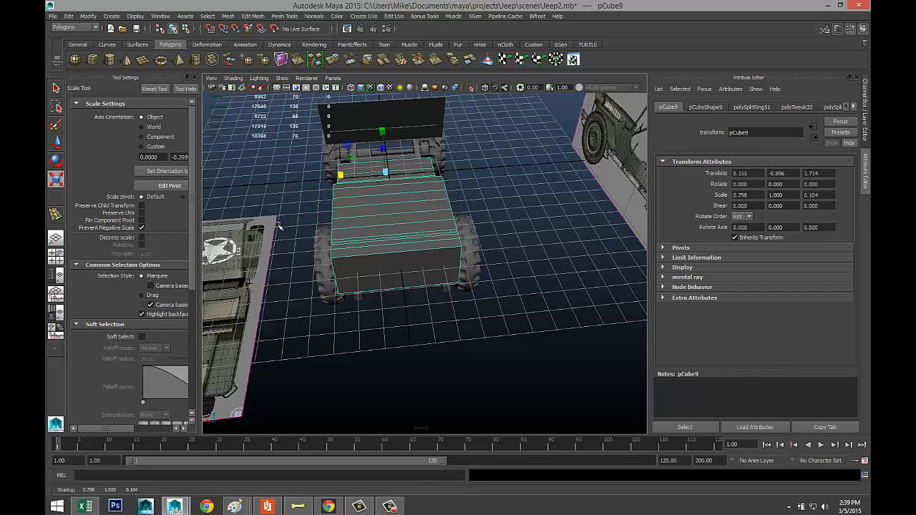
alt+drag(279, 226, 291, 246)
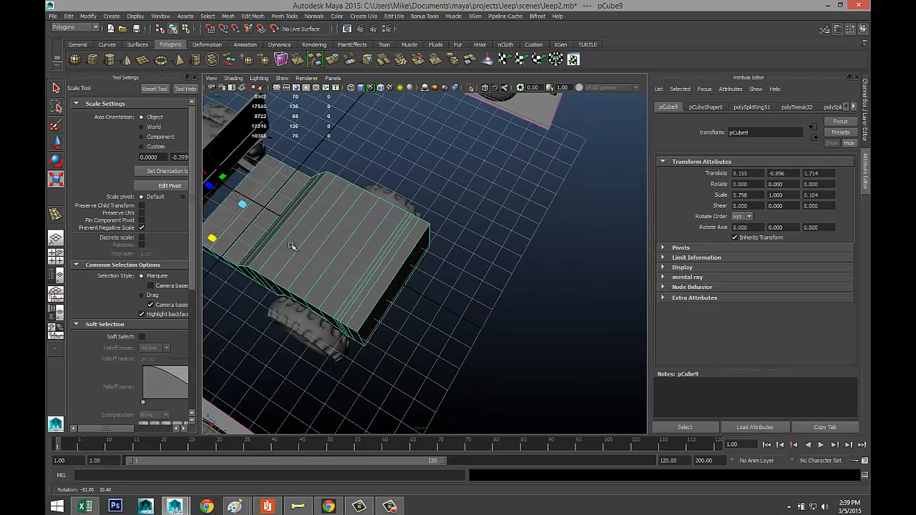
click(211, 237)
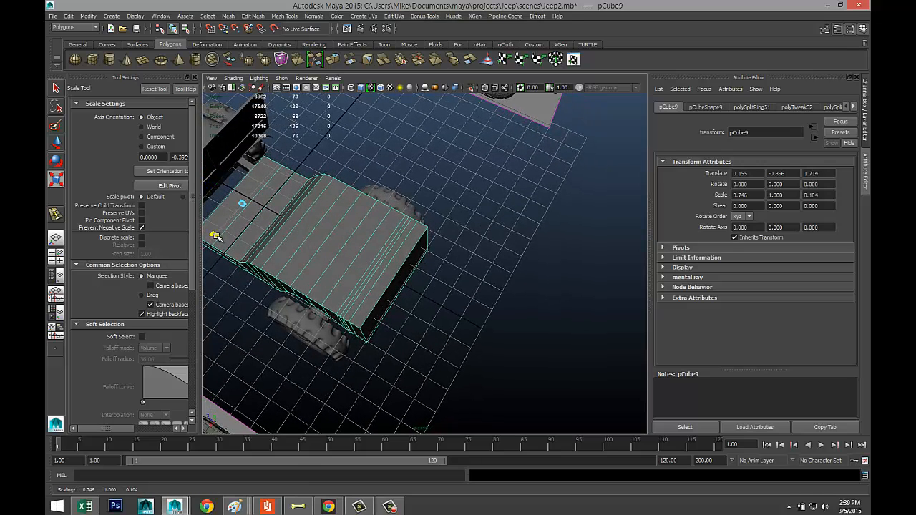
drag(216, 237, 218, 238)
Step: Examine the rear body, windshield and hood from several angles against the side reference image
alt+drag(216, 275, 361, 252)
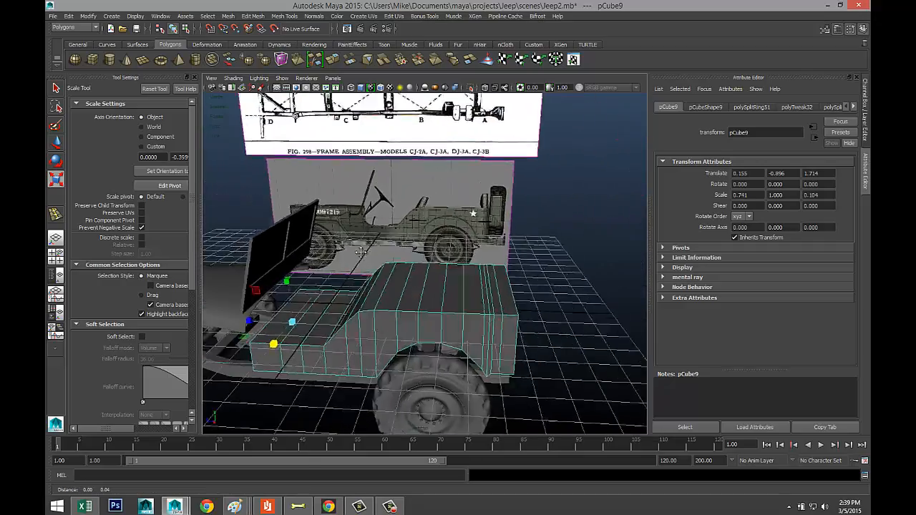
alt+middle_drag(361, 252, 432, 241)
scroll(431, 242, down, 2)
scroll(422, 236, up, 7)
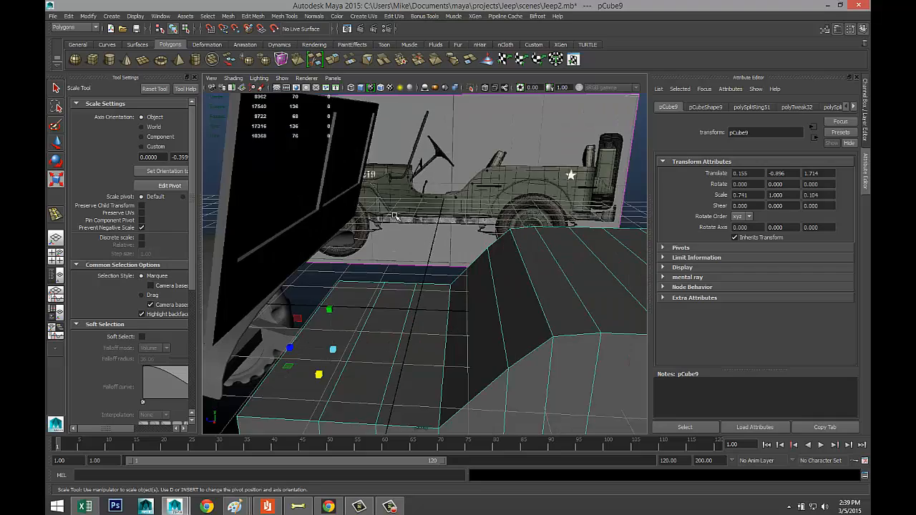
alt+middle_drag(350, 179, 429, 275)
alt+drag(297, 247, 350, 235)
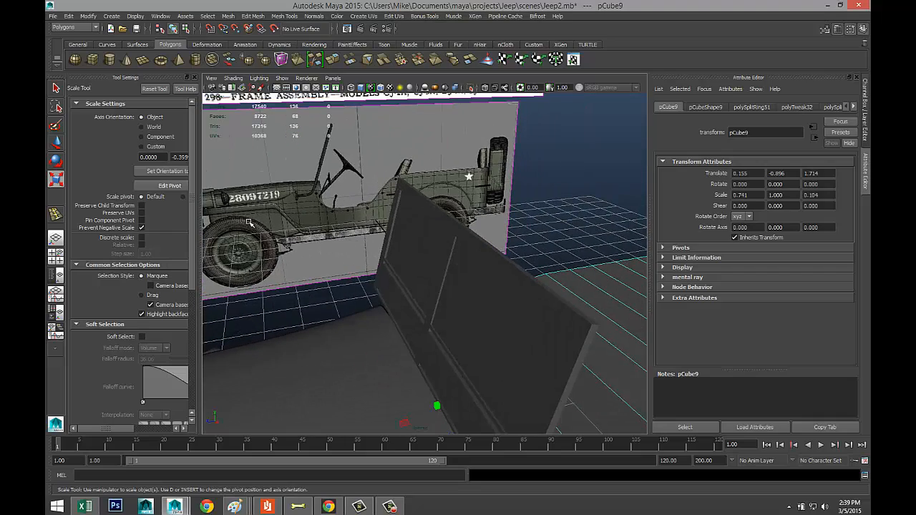
scroll(301, 235, down, 5)
alt+drag(265, 185, 447, 243)
alt+middle_drag(447, 243, 172, 200)
alt+drag(363, 264, 411, 307)
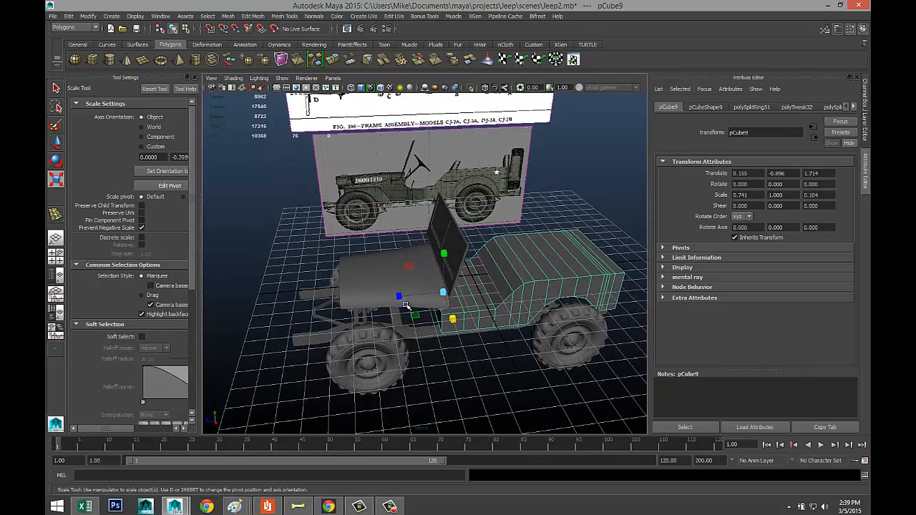
scroll(367, 278, down, 2)
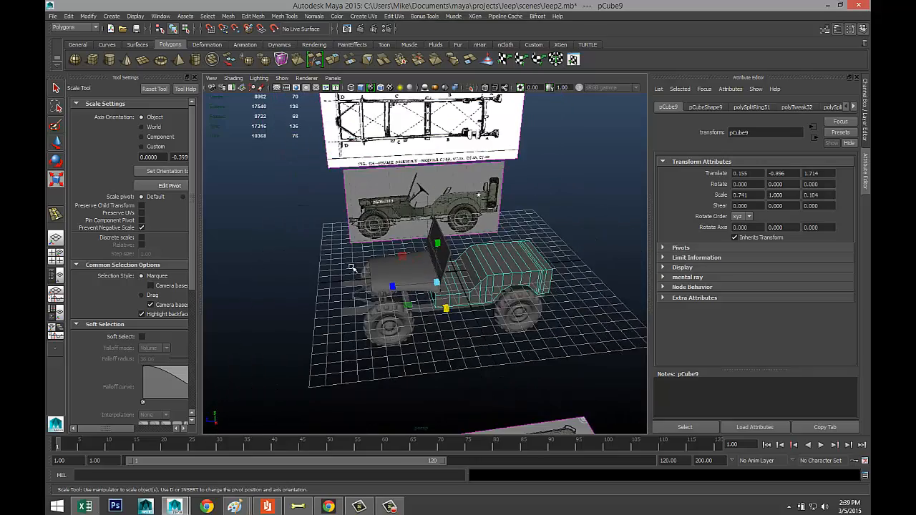
Step: Create a thin, flat polygon box beside the front wheel for the jeep's front fender
click(91, 62)
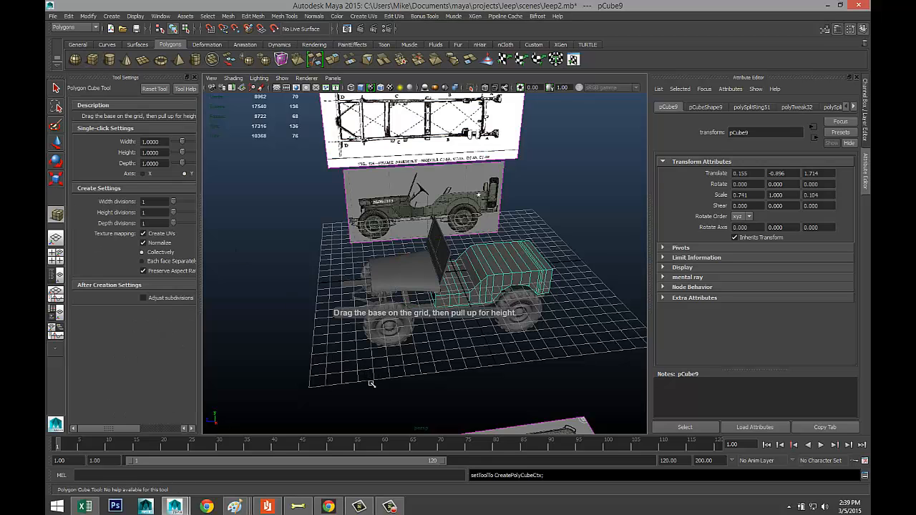
drag(360, 386, 435, 367)
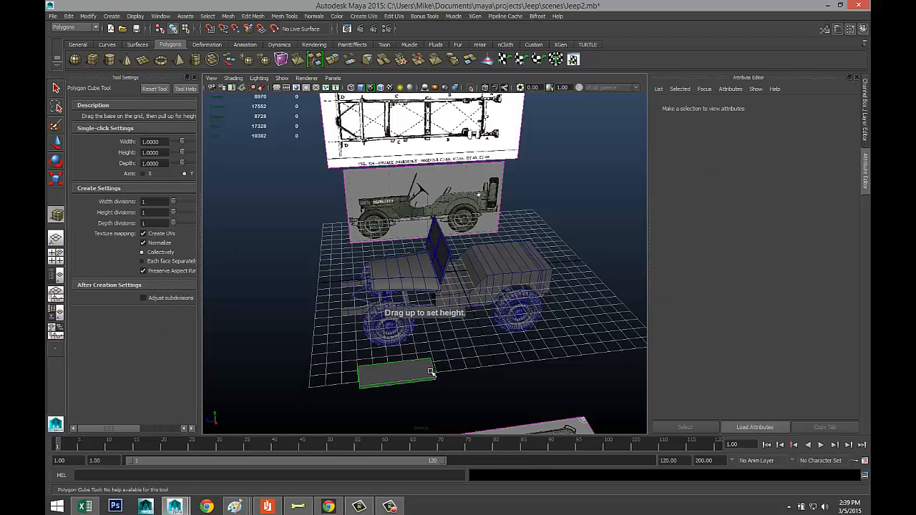
click(431, 373)
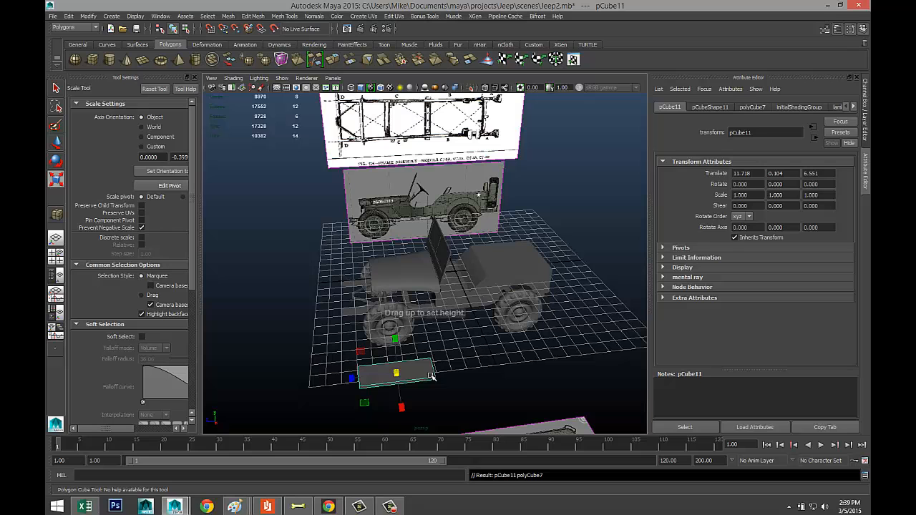
Step: In the side view, scale the fender box's height to about 1.175 and lower it to about Y 0.021 to match the reference
click(57, 257)
key(space)
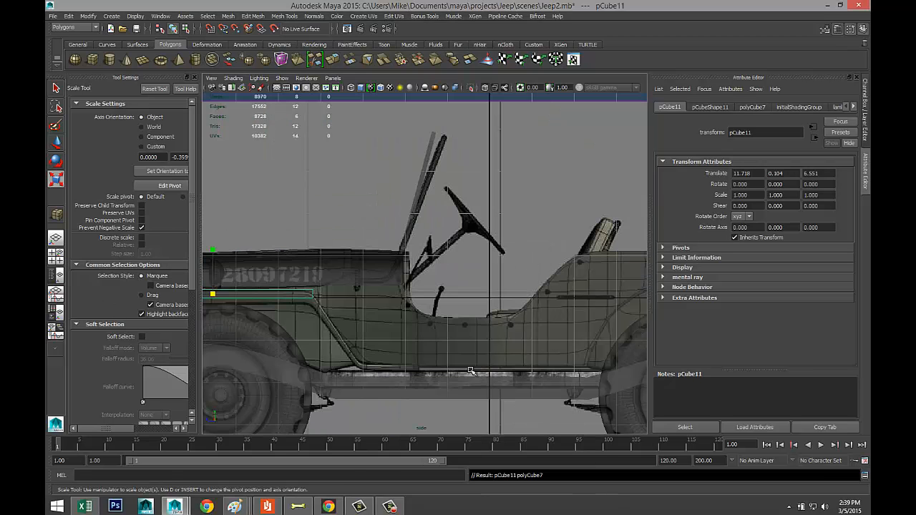
scroll(429, 377, down, 3)
scroll(391, 368, up, 4)
scroll(383, 365, up, 2)
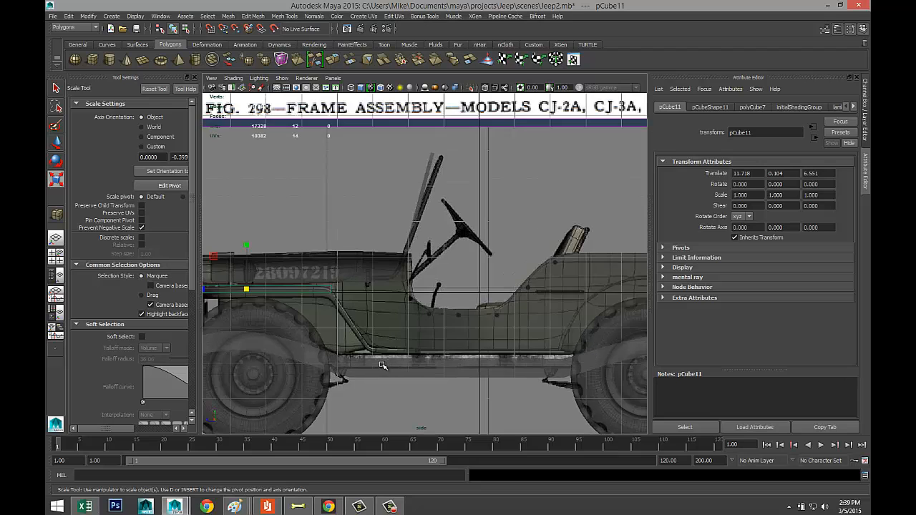
scroll(349, 360, down, 3)
scroll(434, 333, up, 3)
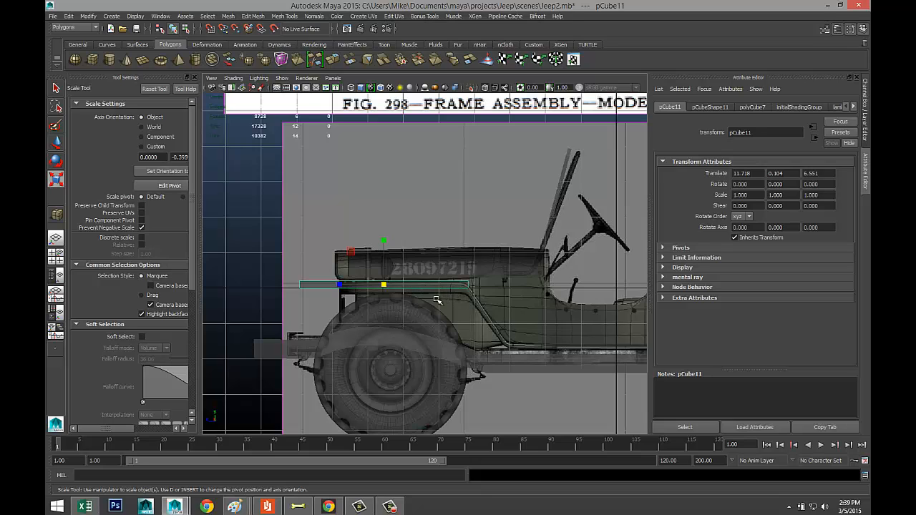
mouse_move(383, 242)
mouse_down()
mouse_move(385, 264)
mouse_move(385, 217)
mouse_move(383, 238)
mouse_up()
key(w)
key(r)
key(w)
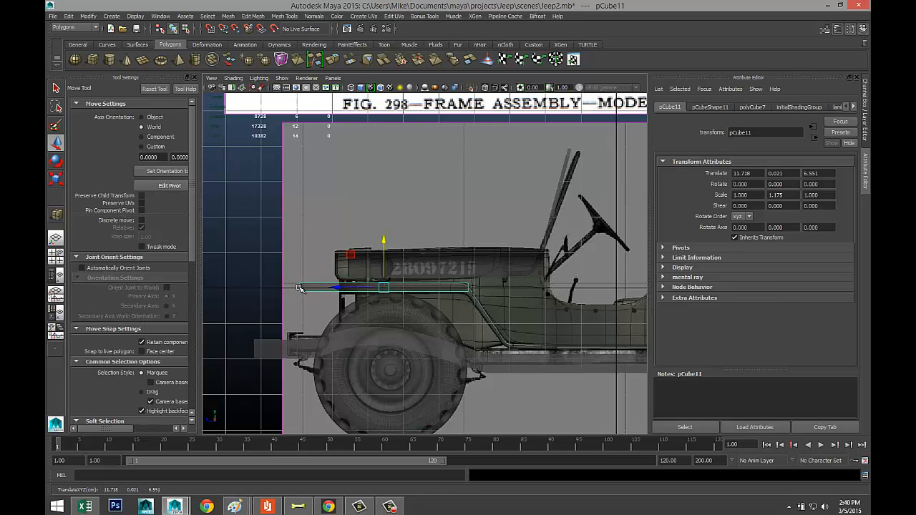
Step: Move the fender box's front-end vertices back to line up with the front edge of the fender in the side reference
right_drag(300, 288, 260, 287)
drag(277, 273, 322, 328)
drag(255, 287, 306, 302)
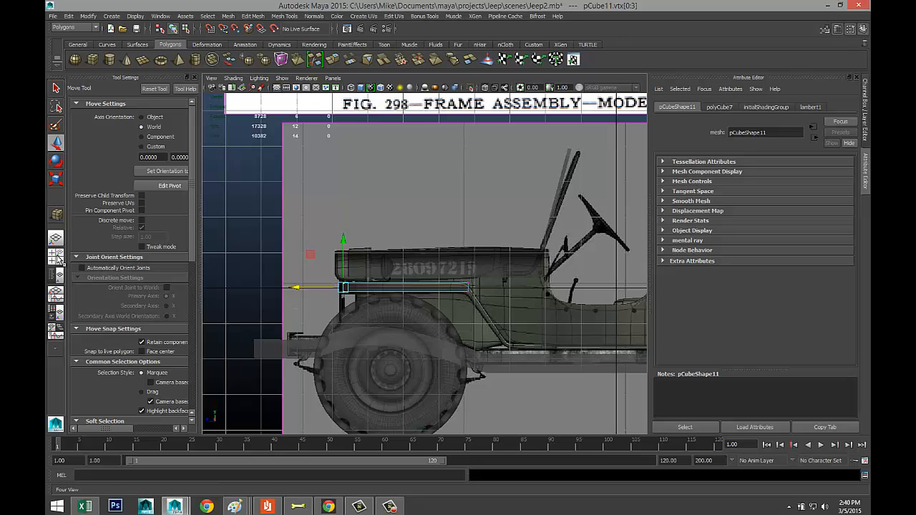
Step: Extrude the fender box's rear end face and pull it back to about Z 3.693
click(57, 258)
key(space)
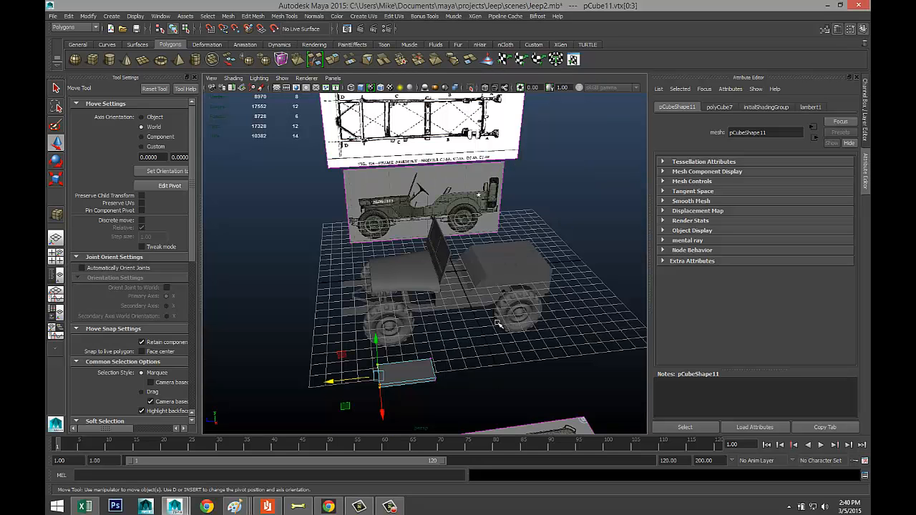
alt+drag(498, 323, 402, 366)
right_drag(397, 356, 405, 312)
click(422, 358)
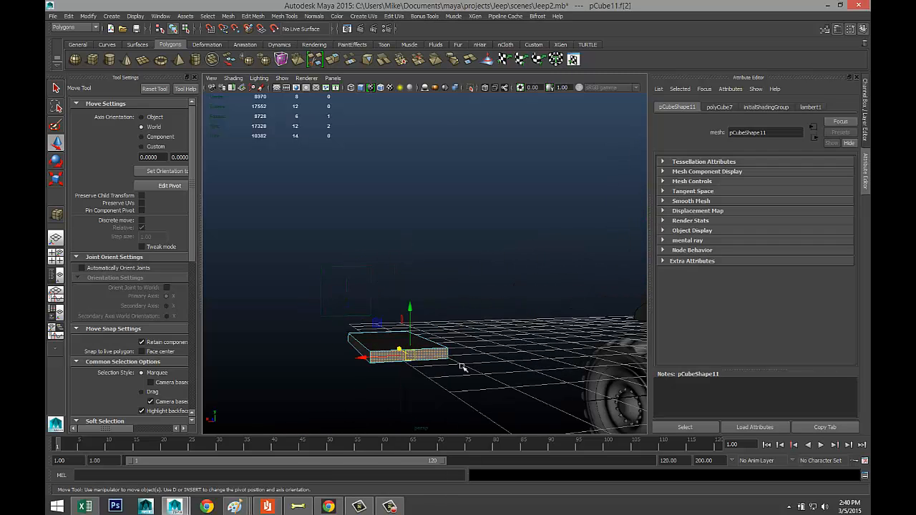
click(253, 17)
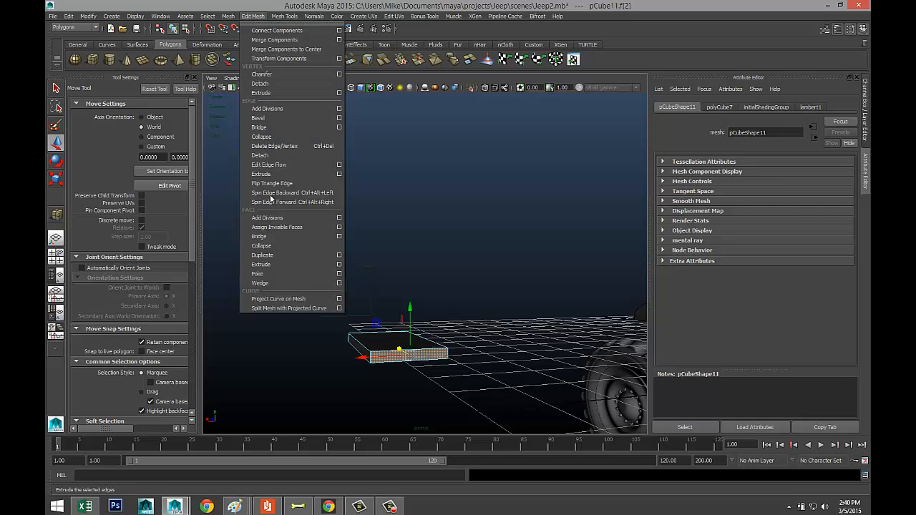
click(288, 265)
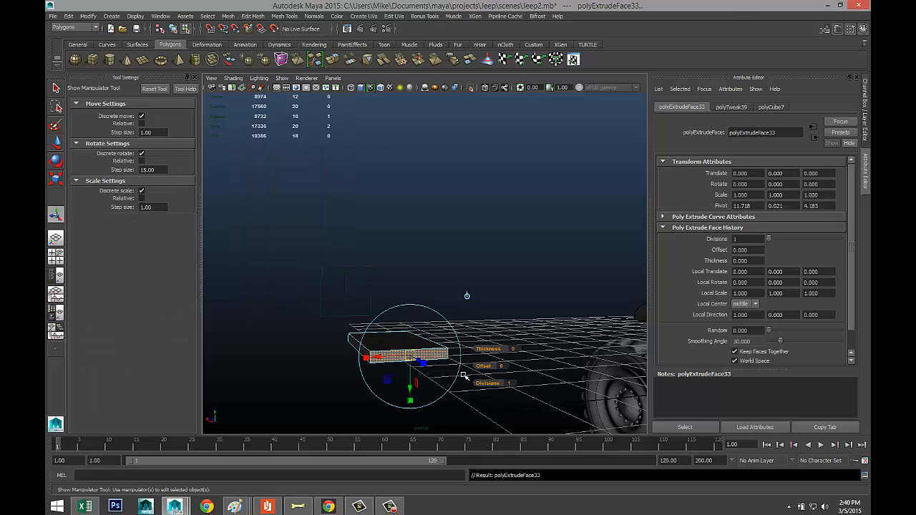
key(w)
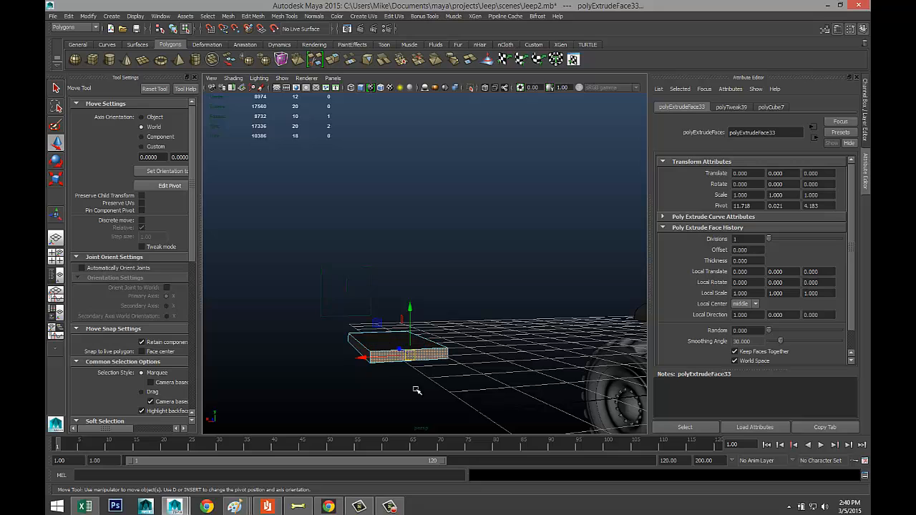
alt+drag(438, 386, 430, 368)
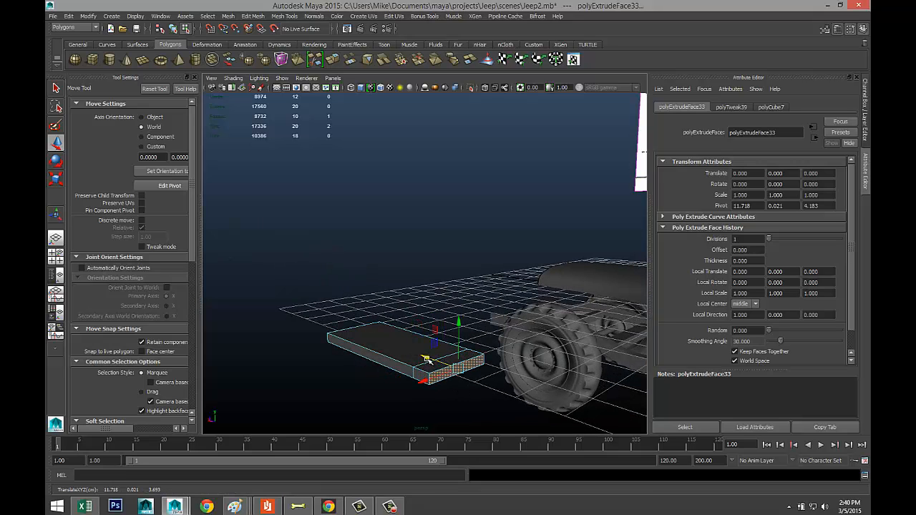
Step: In the side view, move the extruded face to about Y -1.513, Z 3.135 to follow the reference fender's diagonal slope
click(56, 255)
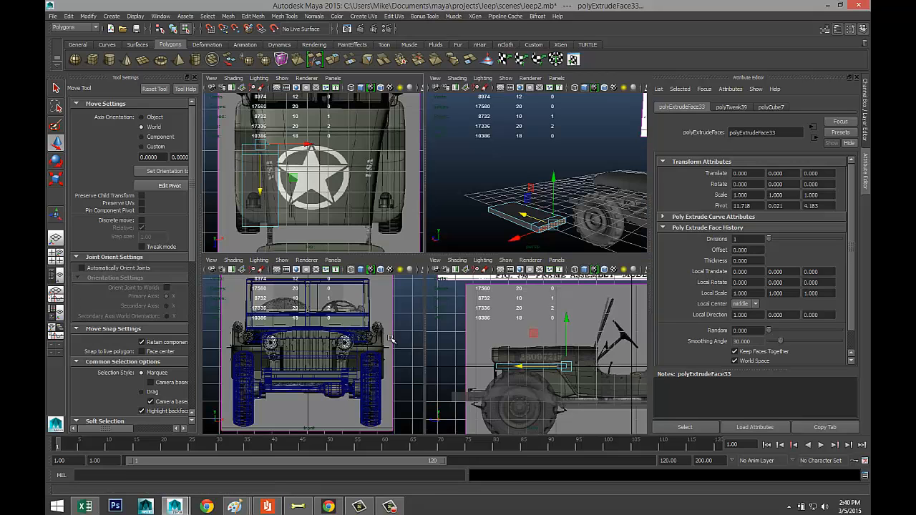
key(space)
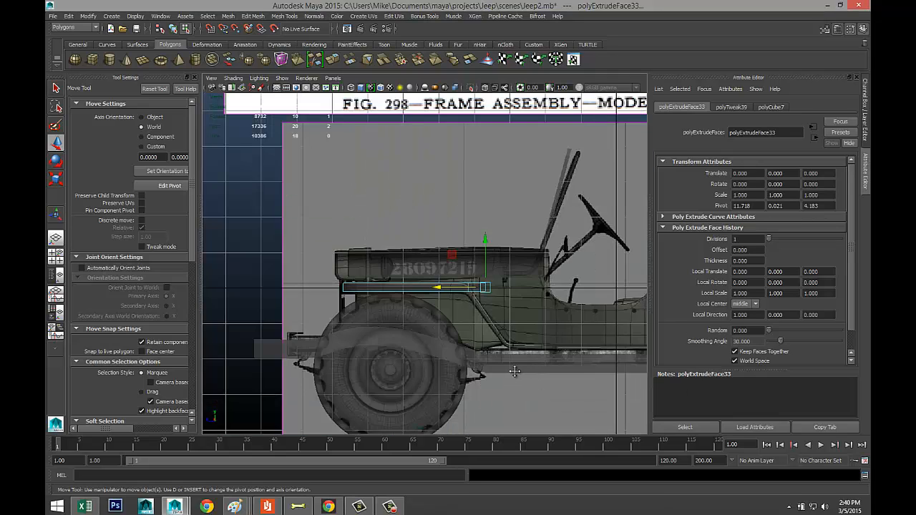
alt+middle_drag(514, 370, 439, 343)
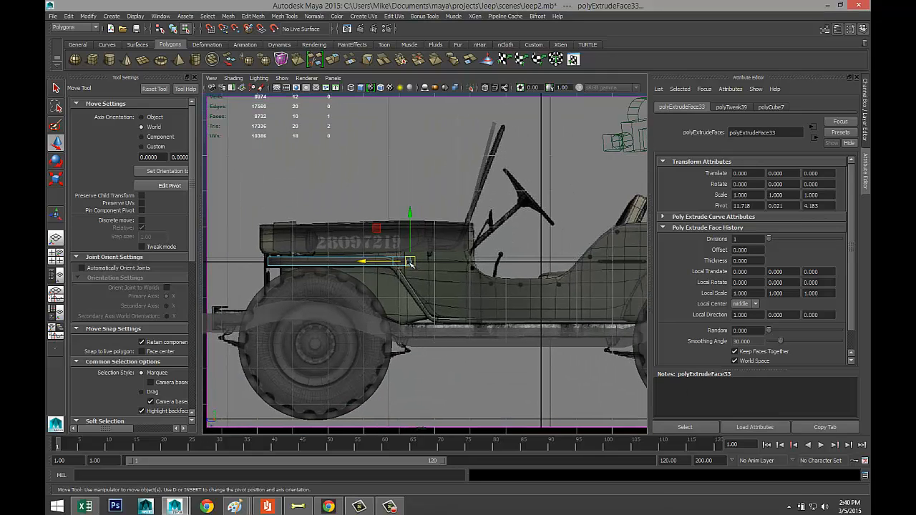
drag(409, 262, 431, 322)
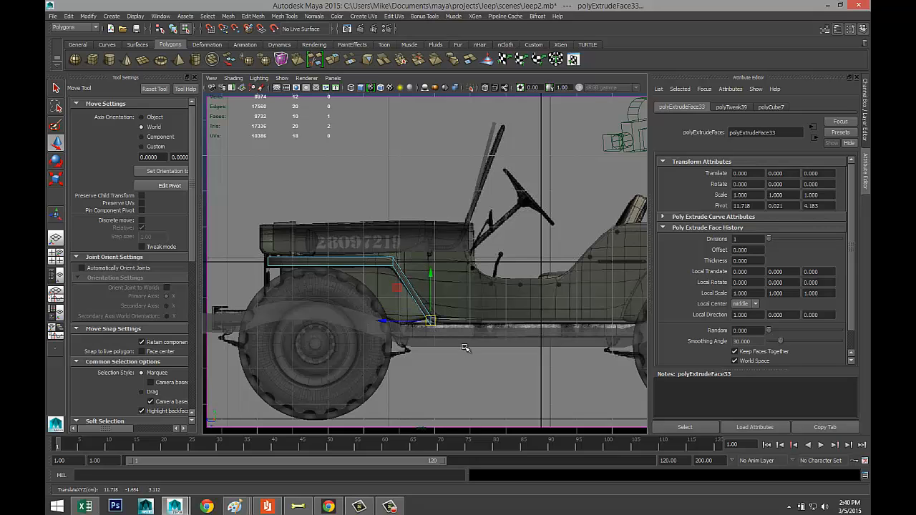
key(f)
scroll(407, 331, down, 8)
scroll(423, 331, up, 4)
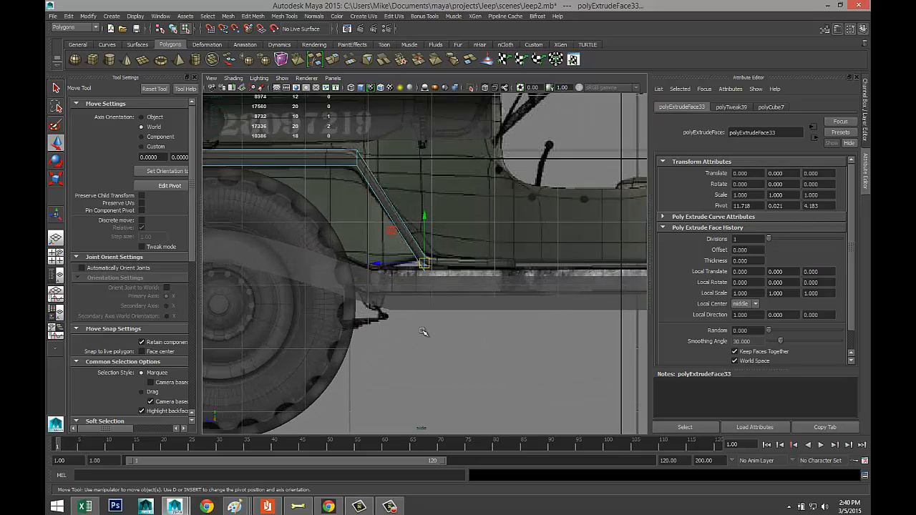
scroll(424, 329, up, 2)
drag(429, 277, 421, 245)
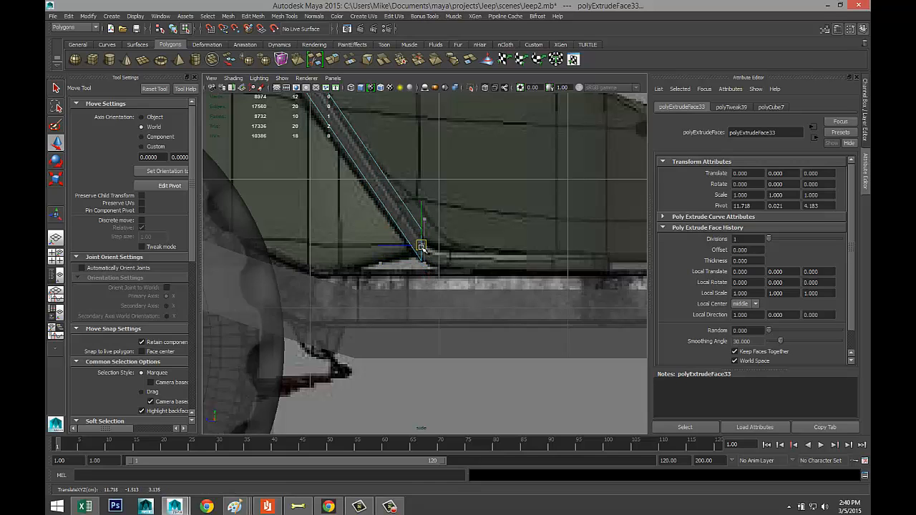
Step: Refine the fender's bend vertices against the reference and lower the slope's upper end vertices to about Y -1.483
alt+middle_drag(272, 231, 420, 356)
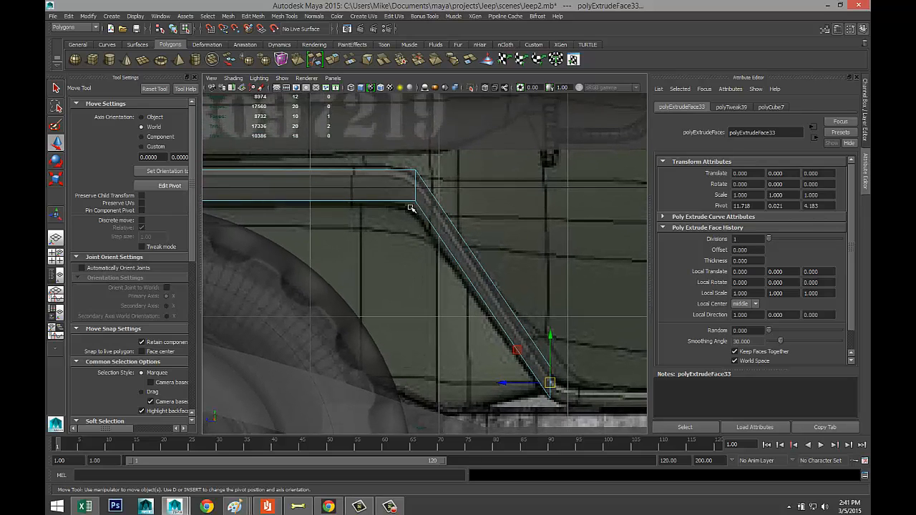
right_drag(415, 203, 385, 202)
drag(421, 216, 407, 202)
mouse_move(411, 167)
mouse_down()
mouse_move(421, 176)
mouse_move(408, 173)
mouse_up()
alt+middle_drag(564, 307, 434, 229)
drag(451, 286, 438, 271)
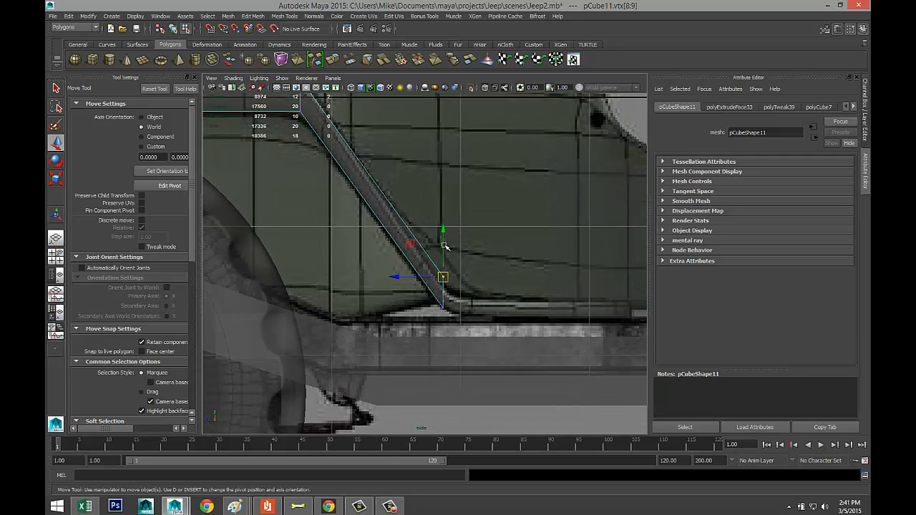
drag(443, 229, 444, 242)
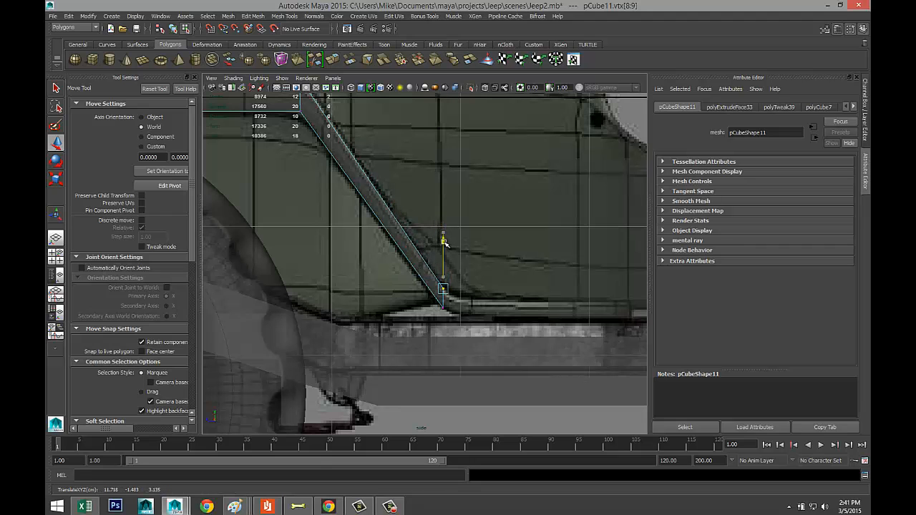
Step: Extrude the end face at the foot of the fender's slope and pull it straight back to about Z 1.712
scroll(458, 294, down, 10)
scroll(466, 315, up, 3)
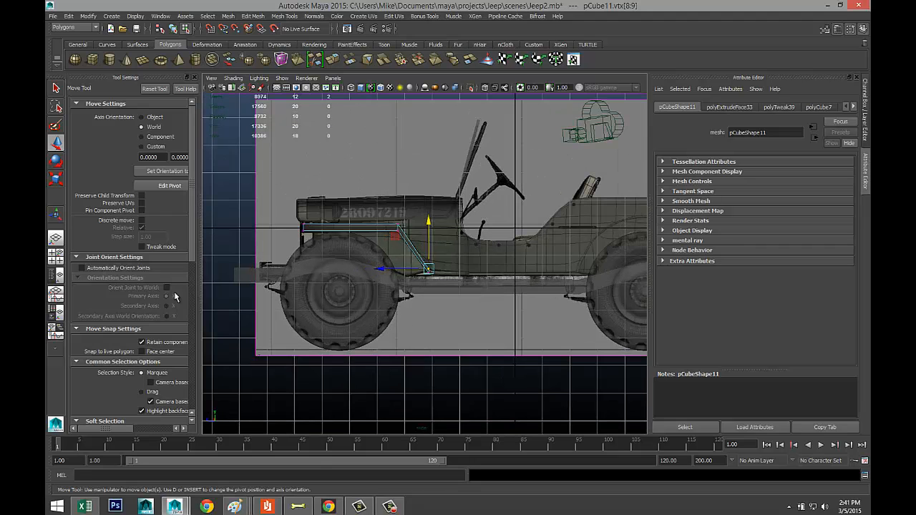
click(55, 256)
key(space)
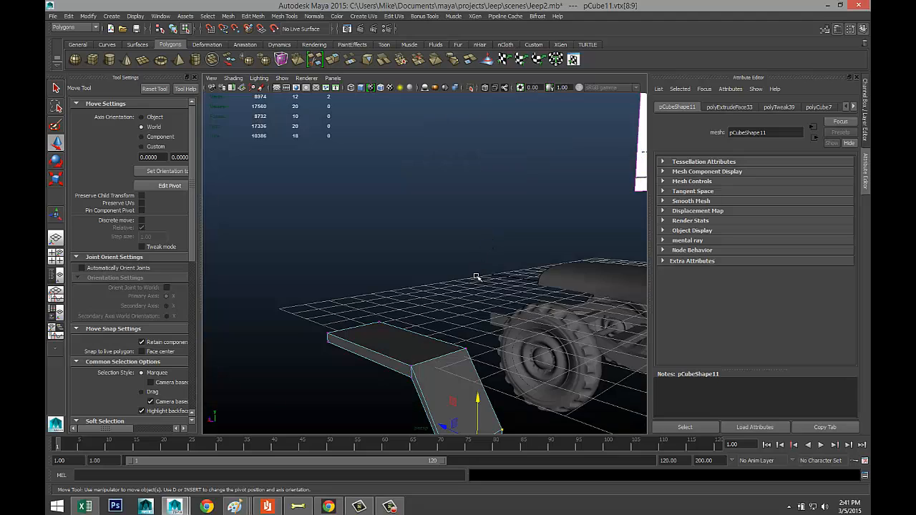
alt+drag(456, 258, 382, 196)
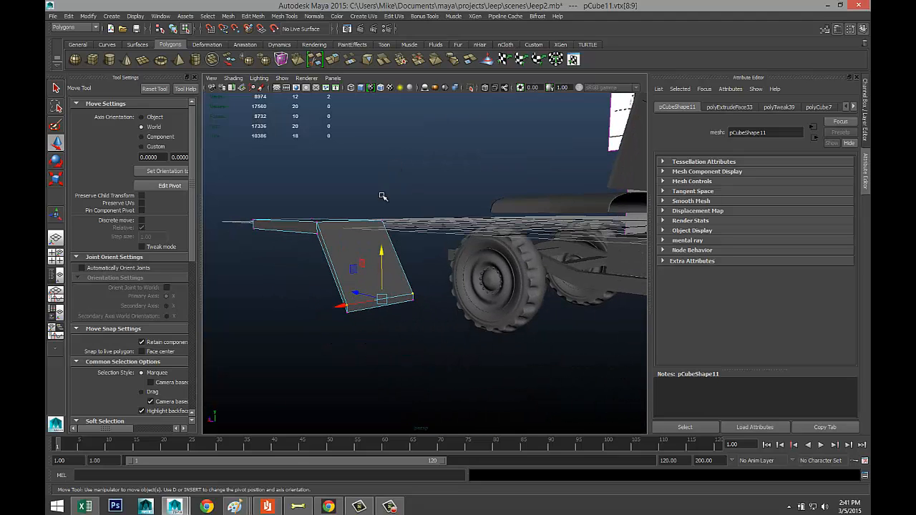
right_drag(399, 283, 398, 305)
click(399, 301)
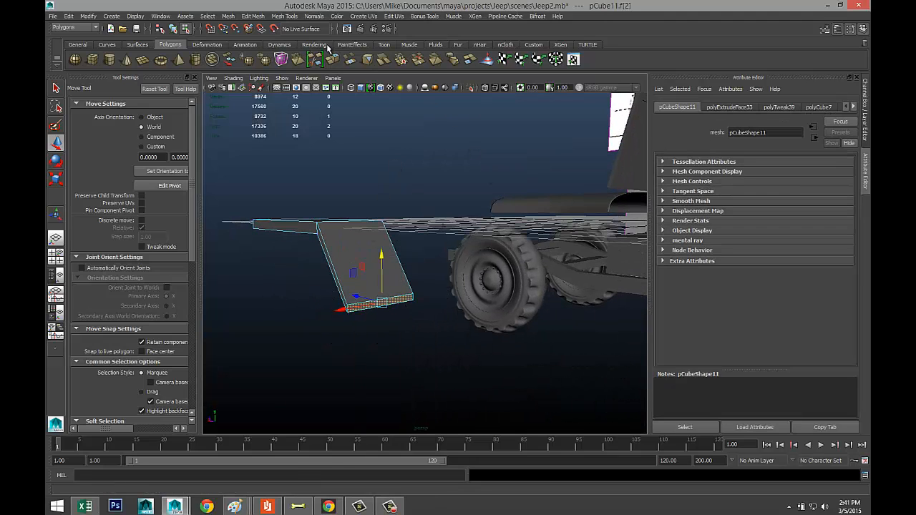
click(284, 16)
mouse_move(253, 16)
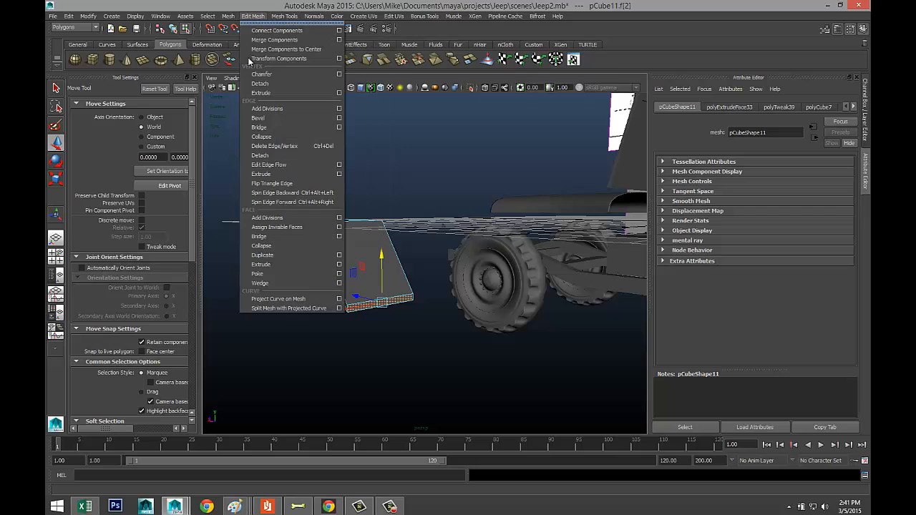
click(275, 265)
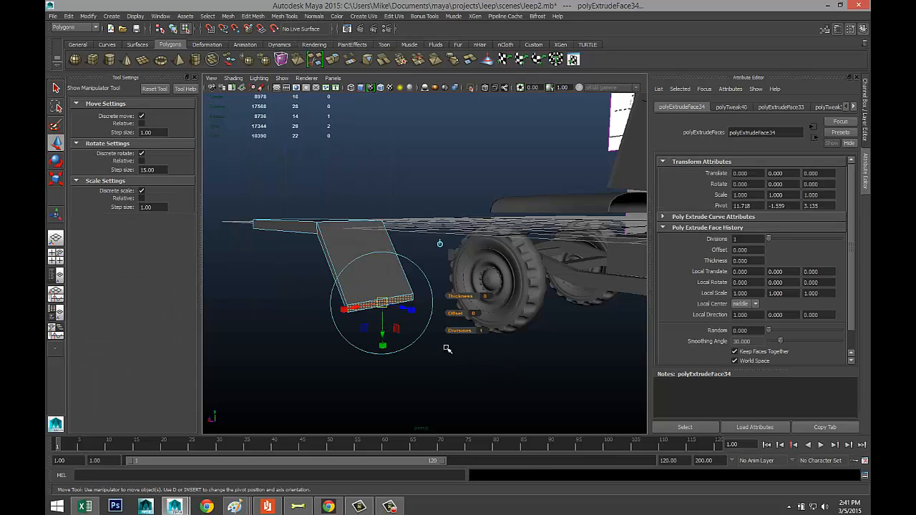
key(w)
drag(361, 303, 390, 307)
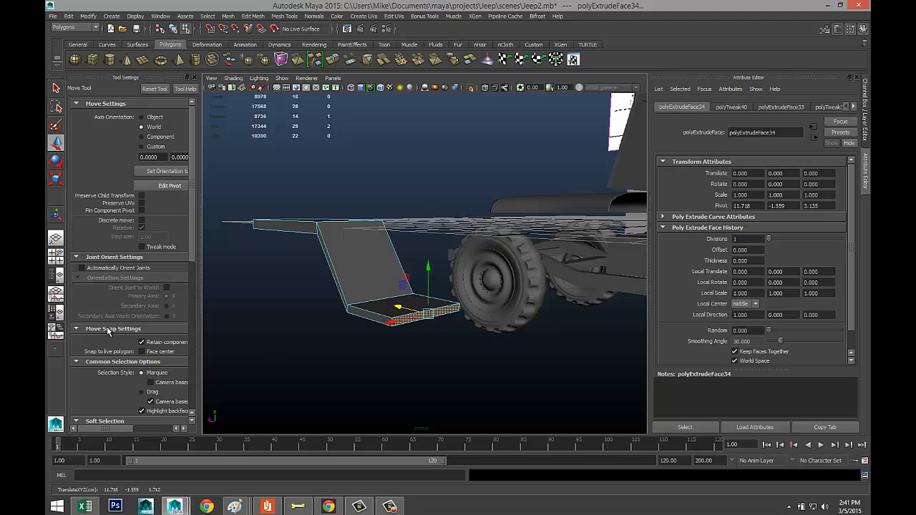
Step: In the side view, pull the extruded end face of the fender's side step back to about Z 1.660
click(55, 255)
key(space)
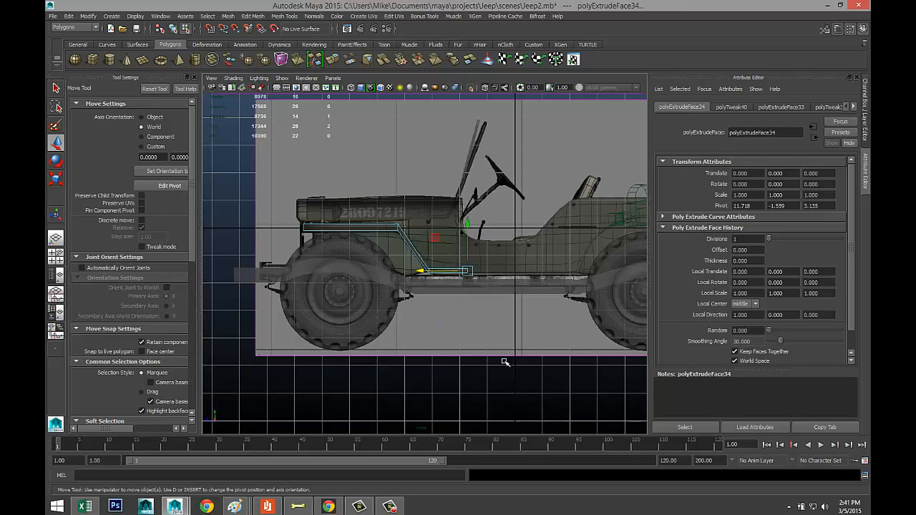
key(f)
scroll(472, 395, down, 10)
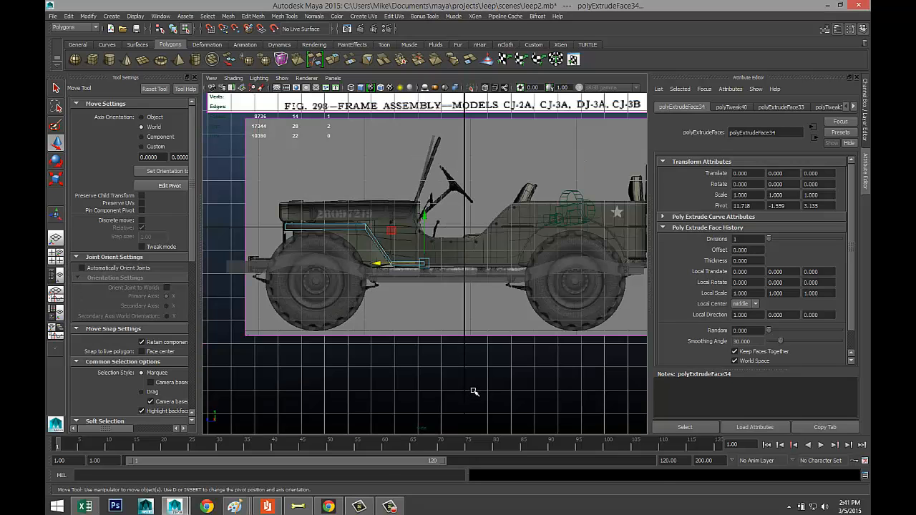
scroll(473, 391, up, 6)
scroll(474, 391, down, 8)
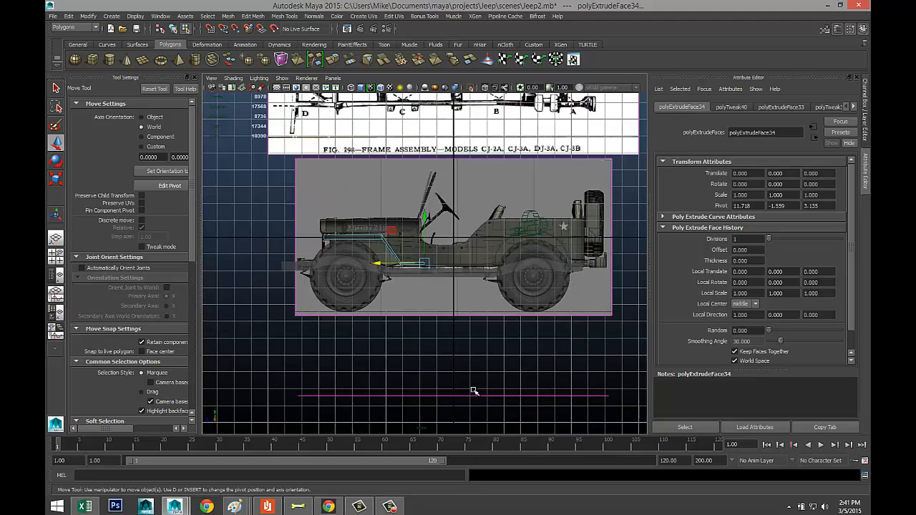
scroll(474, 391, up, 5)
drag(472, 369, 484, 401)
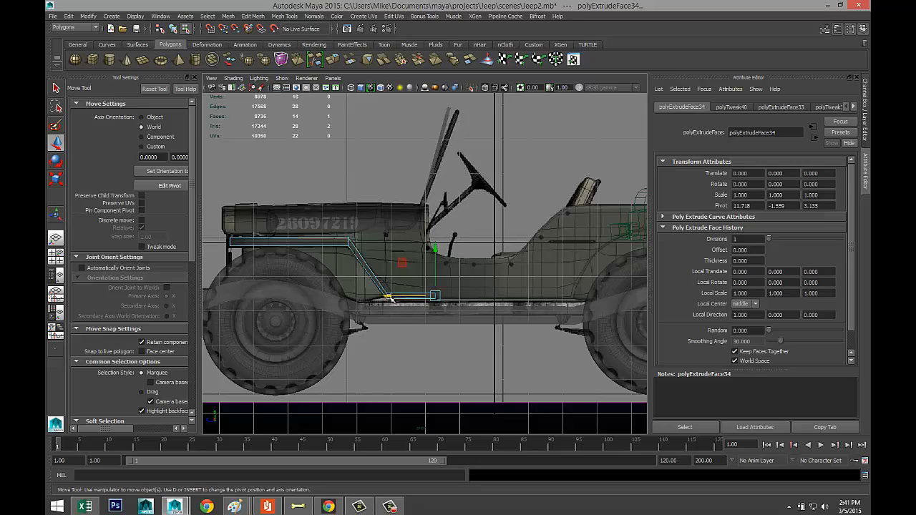
drag(392, 299, 362, 301)
scroll(411, 338, up, 4)
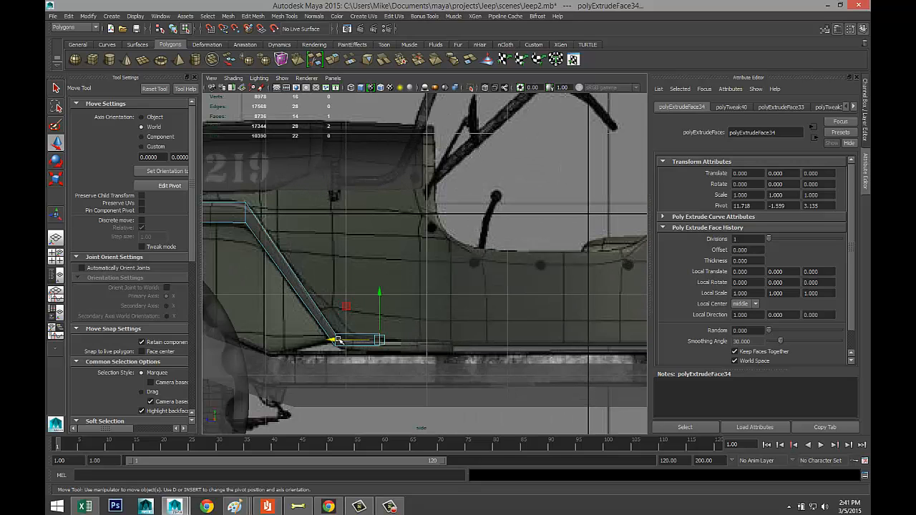
drag(337, 341, 411, 355)
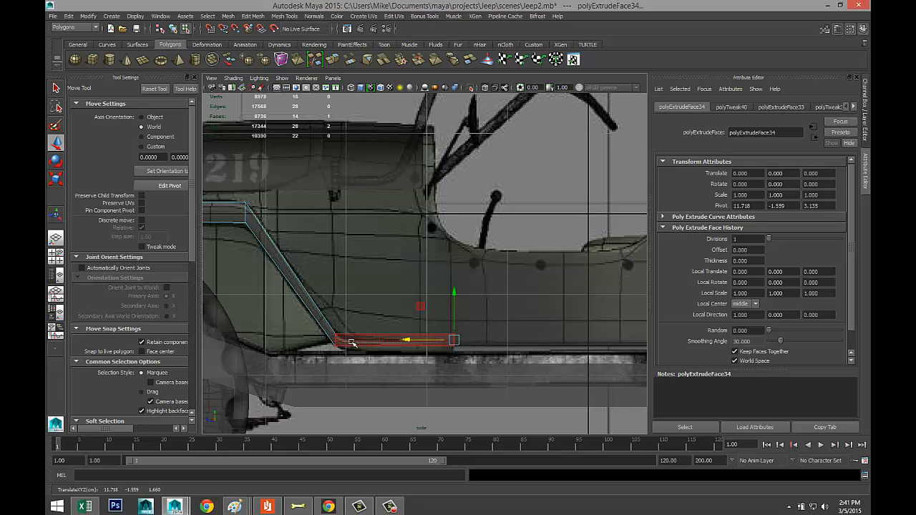
Step: Lower the side step's vertices to about Y -1.632 to match the reference, and fine-tune the height of its bottom vertices
right_drag(351, 335, 322, 309)
drag(324, 324, 452, 386)
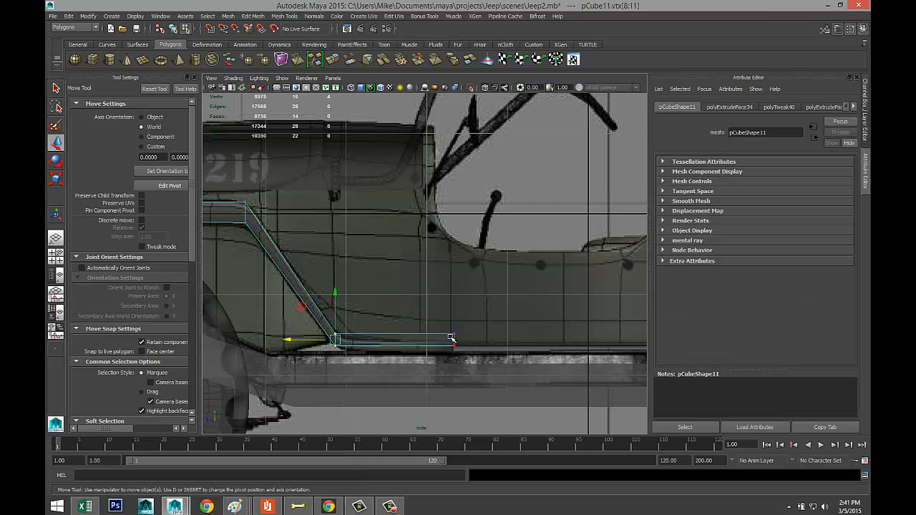
drag(393, 295, 393, 299)
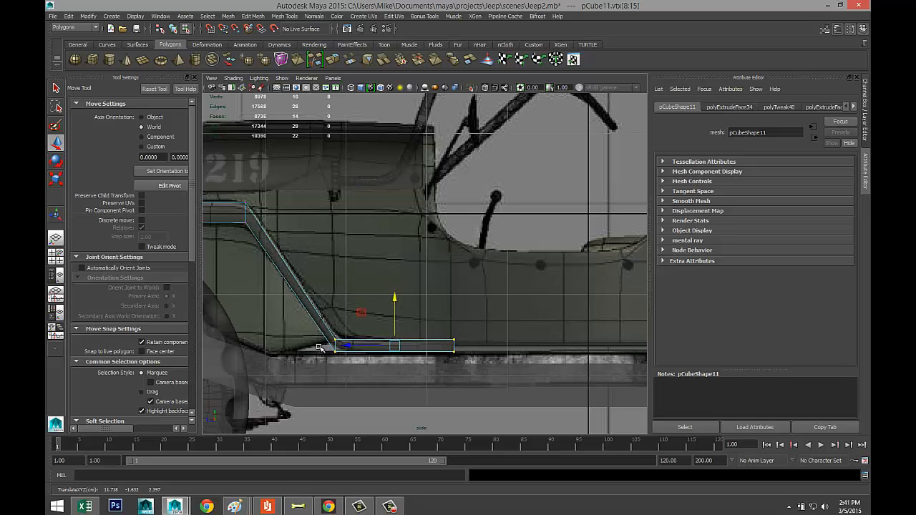
drag(320, 348, 509, 375)
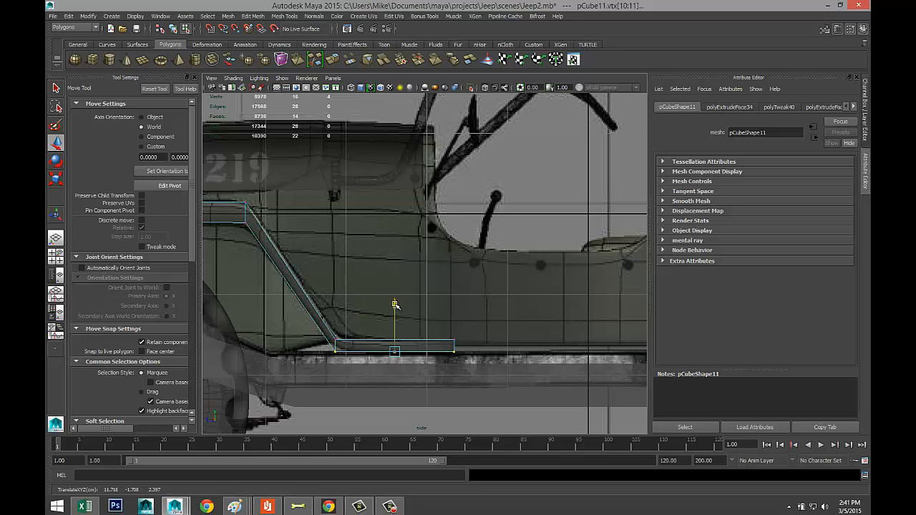
drag(395, 304, 398, 301)
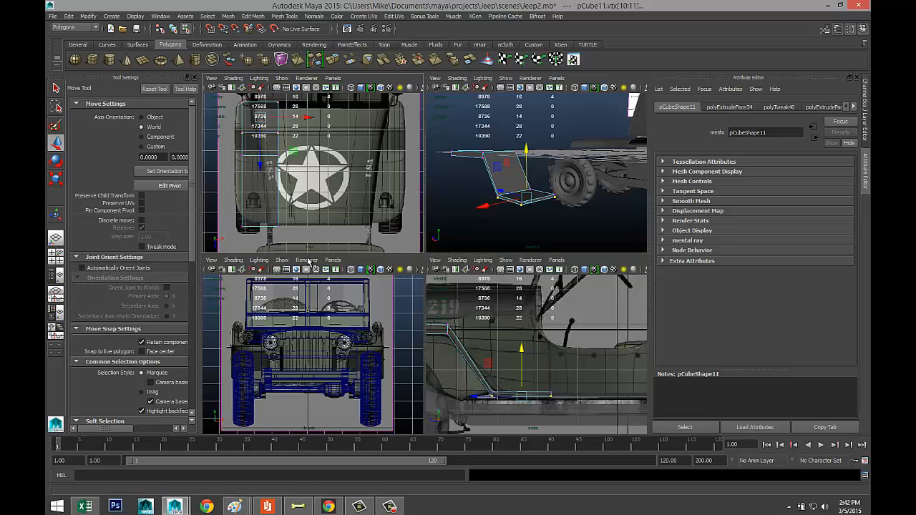
Step: Select the whole fender in the perspective view and move it along X over the front wheel to about 3.247
click(56, 255)
key(space)
scroll(479, 265, down, 3)
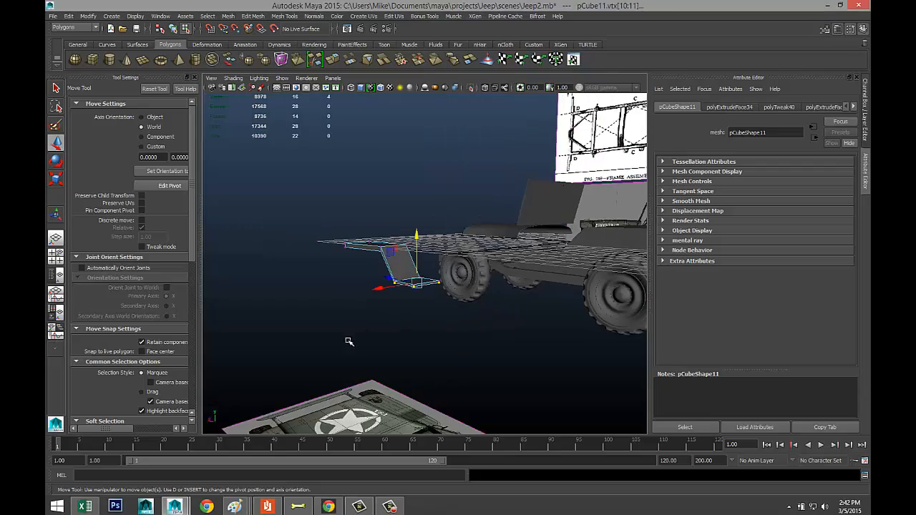
alt+drag(349, 341, 465, 362)
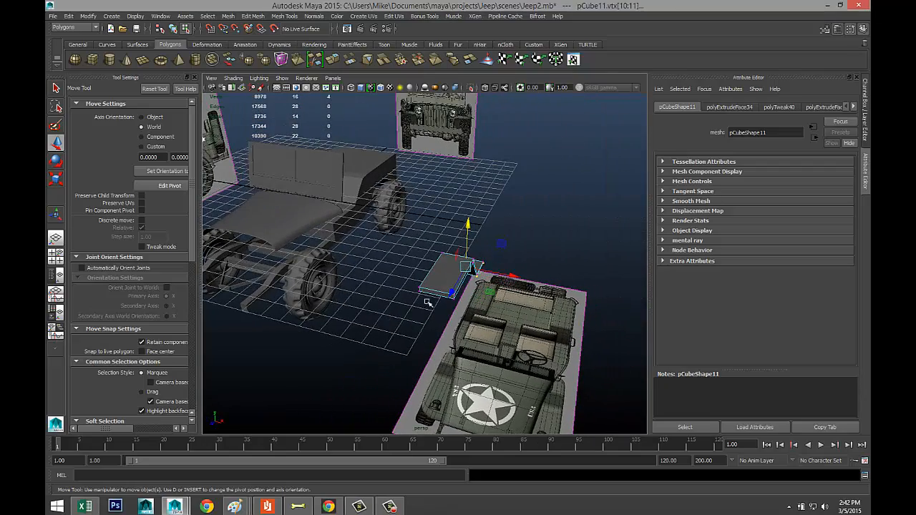
right_drag(433, 287, 469, 274)
click(459, 286)
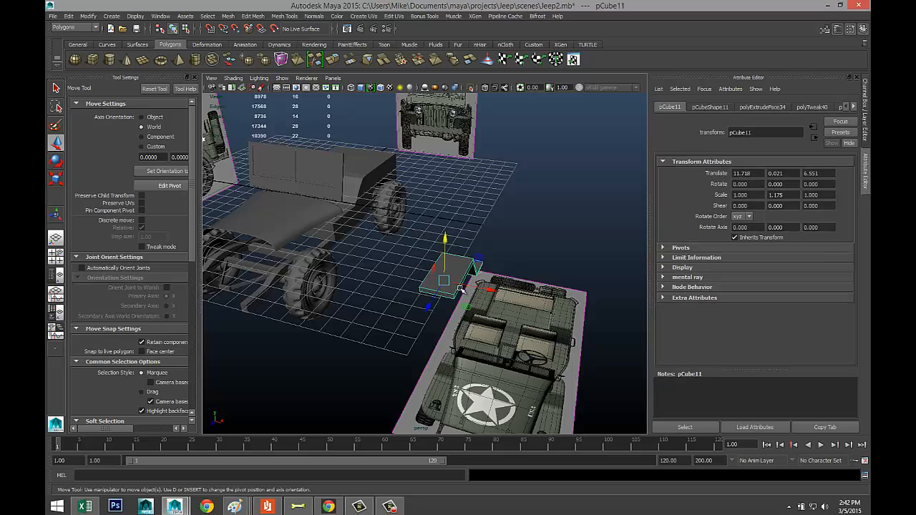
drag(493, 292, 338, 271)
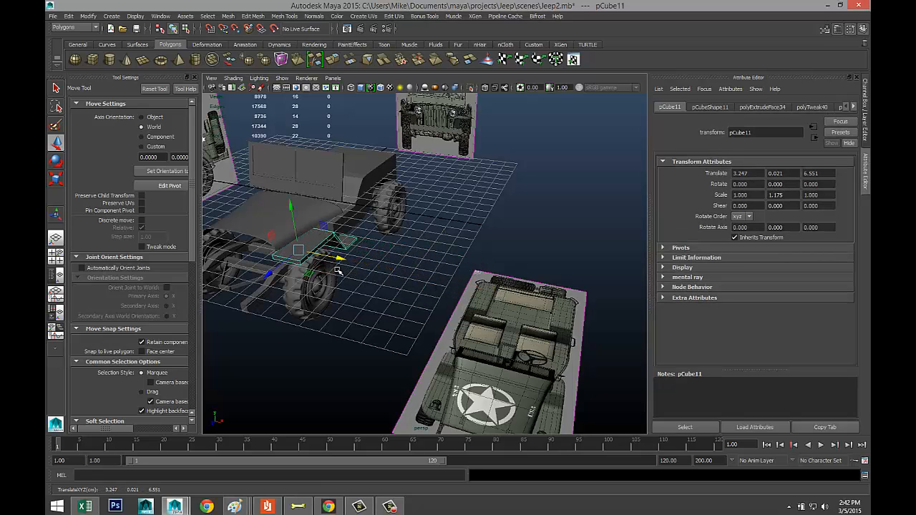
Step: Check the fender against the hood and front reference, and shift it outward to about X 3.548
alt+drag(316, 309, 354, 255)
alt+drag(379, 298, 475, 359)
scroll(469, 329, up, 5)
scroll(462, 326, up, 5)
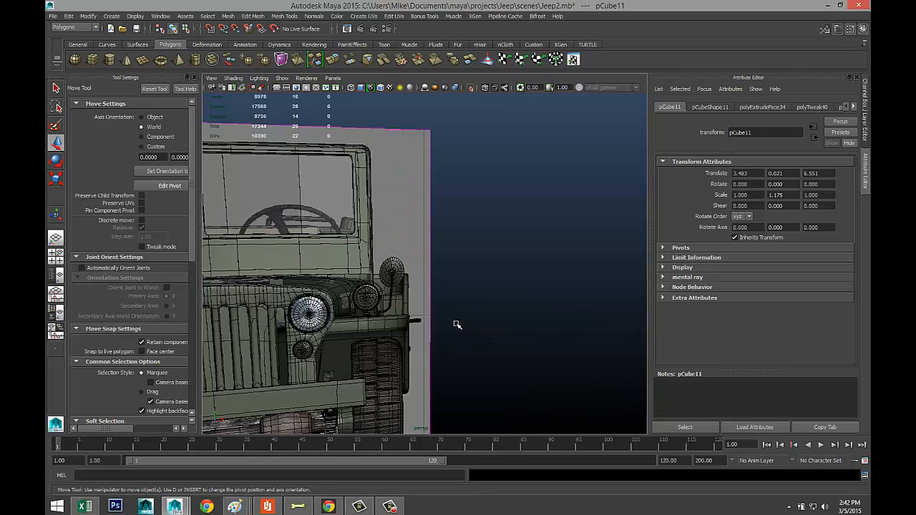
scroll(456, 325, down, 8)
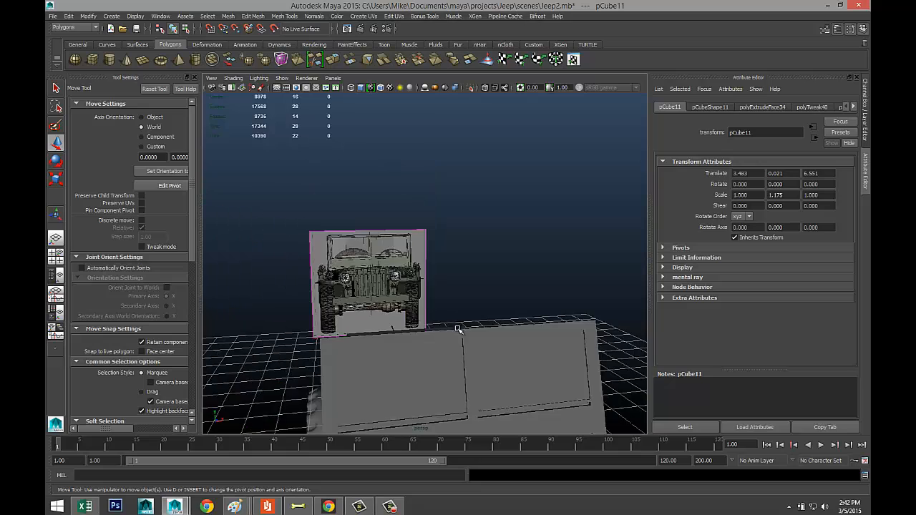
alt+drag(456, 325, 463, 354)
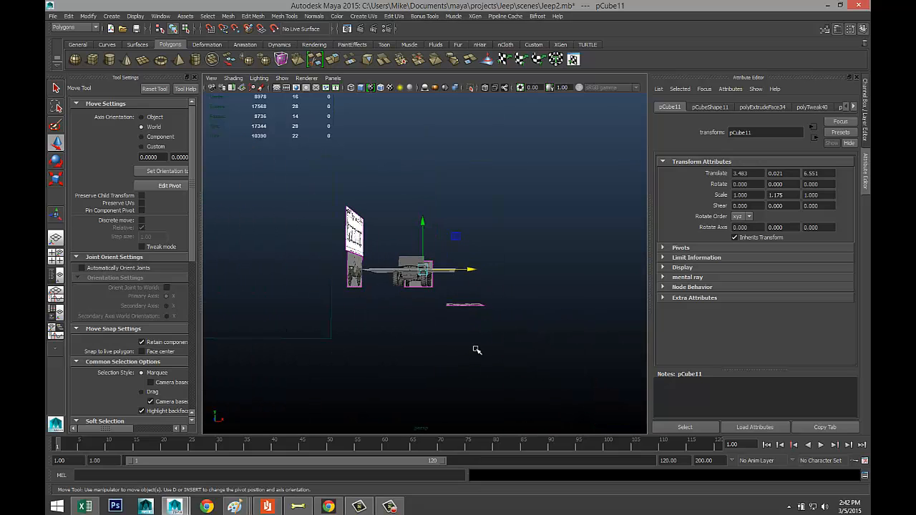
scroll(474, 350, up, 6)
alt+middle_drag(493, 372, 499, 349)
drag(537, 313, 544, 310)
Step: In the front view, align the fender with the reference fender at about X 3.493
click(56, 256)
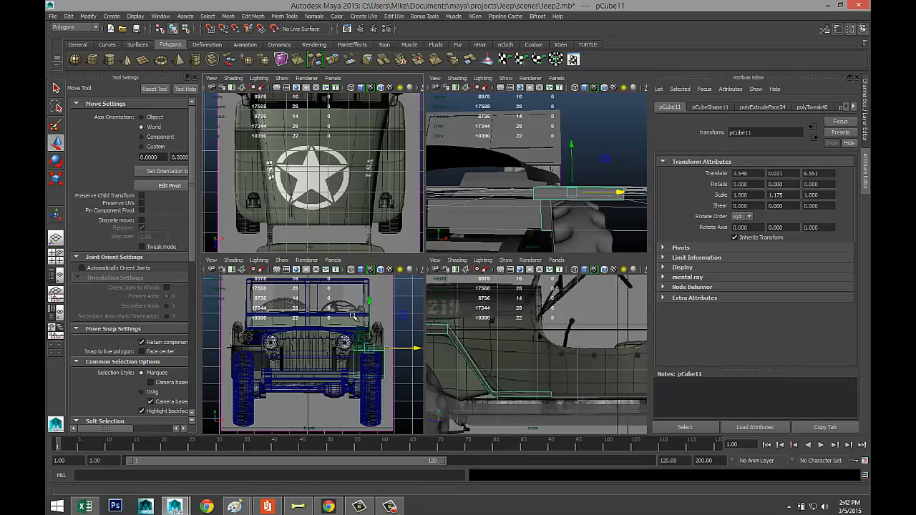
key(space)
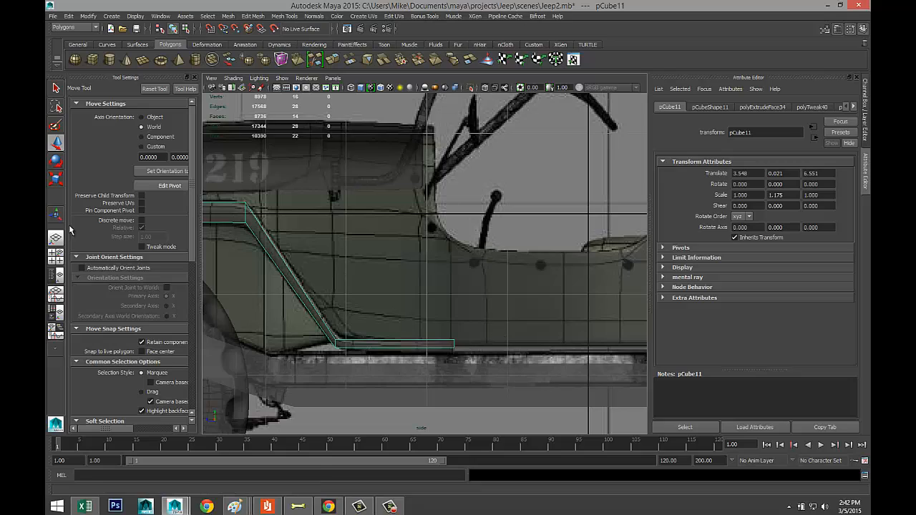
click(56, 255)
key(space)
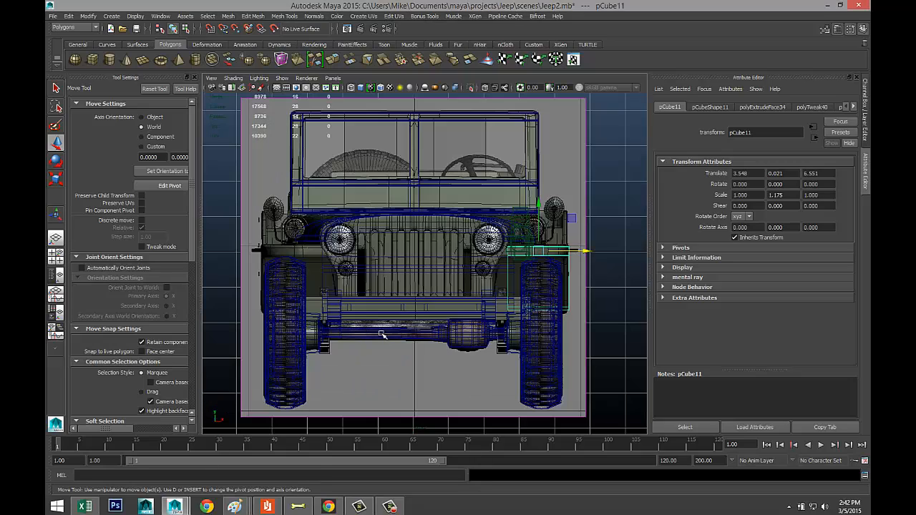
scroll(577, 309, up, 4)
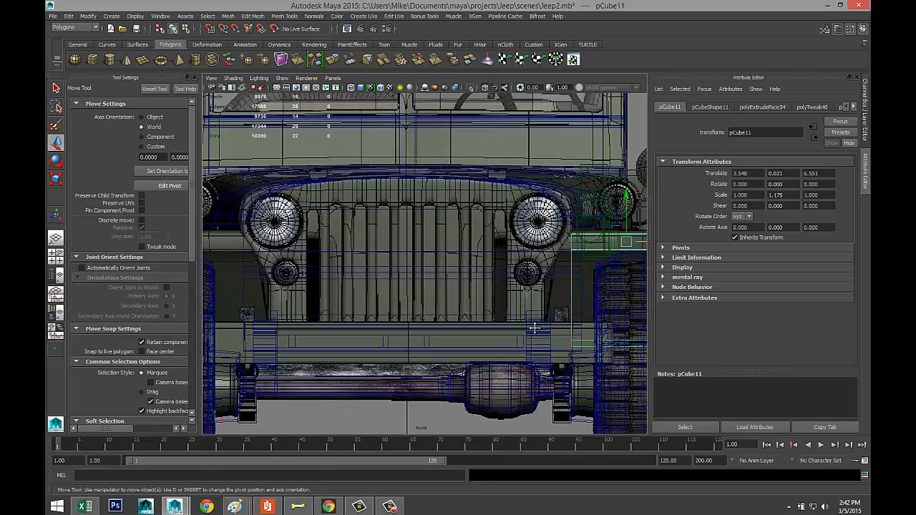
alt+middle_drag(534, 328, 336, 359)
mouse_move(473, 274)
mouse_down()
mouse_move(452, 276)
mouse_move(469, 277)
mouse_up()
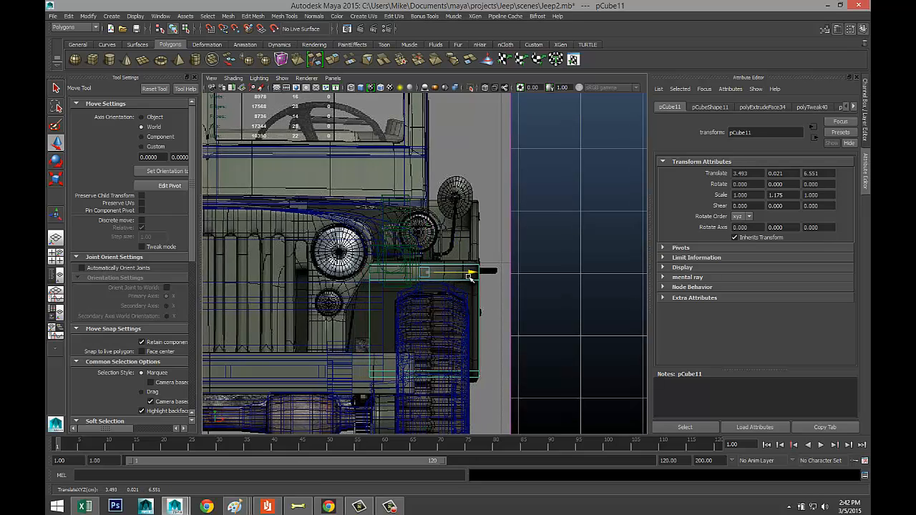
Step: Duplicate the fender and move the copy over the opposite front wheel to about X -3.458
scroll(565, 314, down, 6)
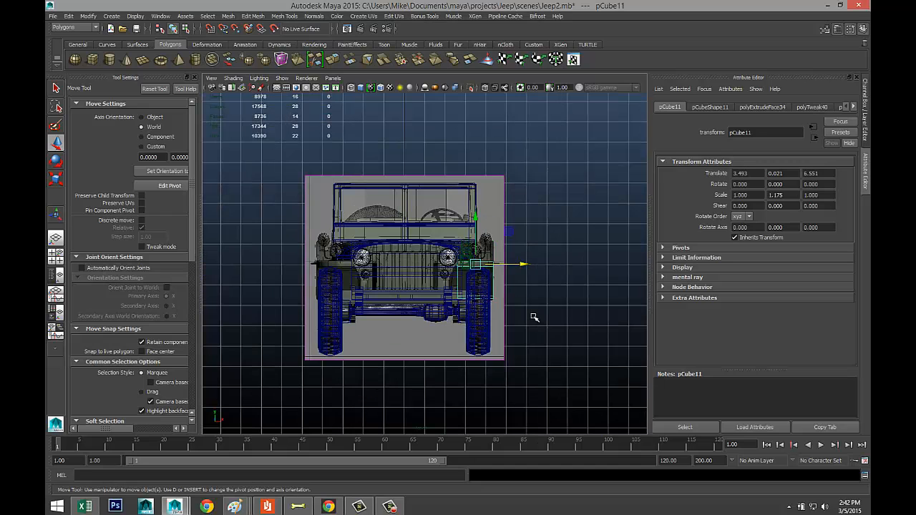
key(ctrl+d)
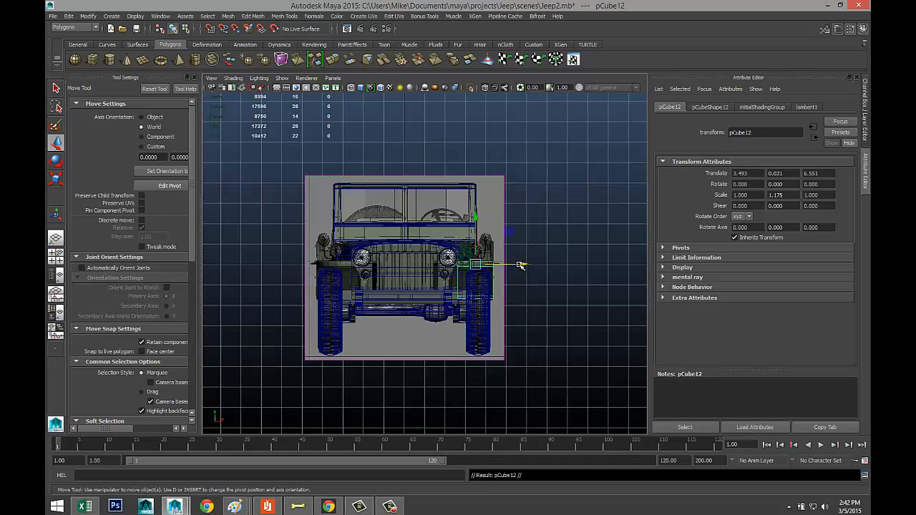
drag(520, 266, 378, 278)
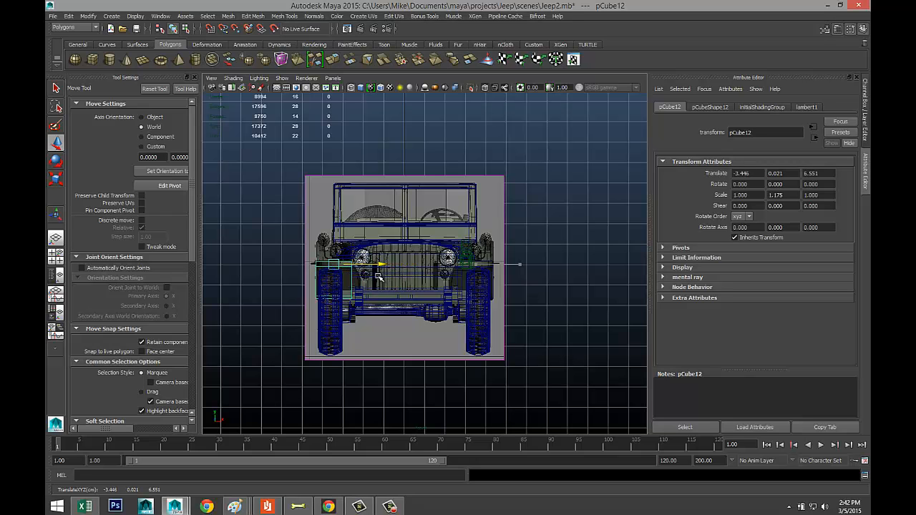
scroll(366, 318, up, 3)
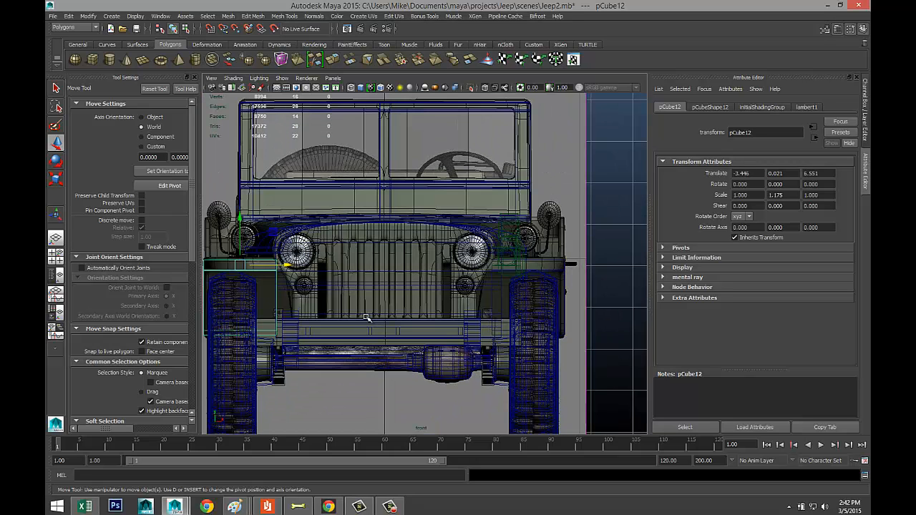
alt+middle_drag(301, 327, 472, 334)
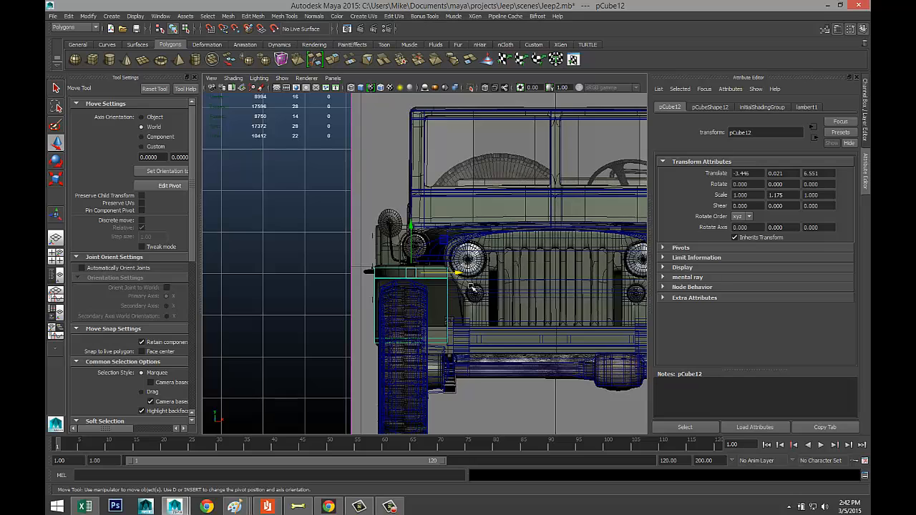
drag(458, 274, 457, 275)
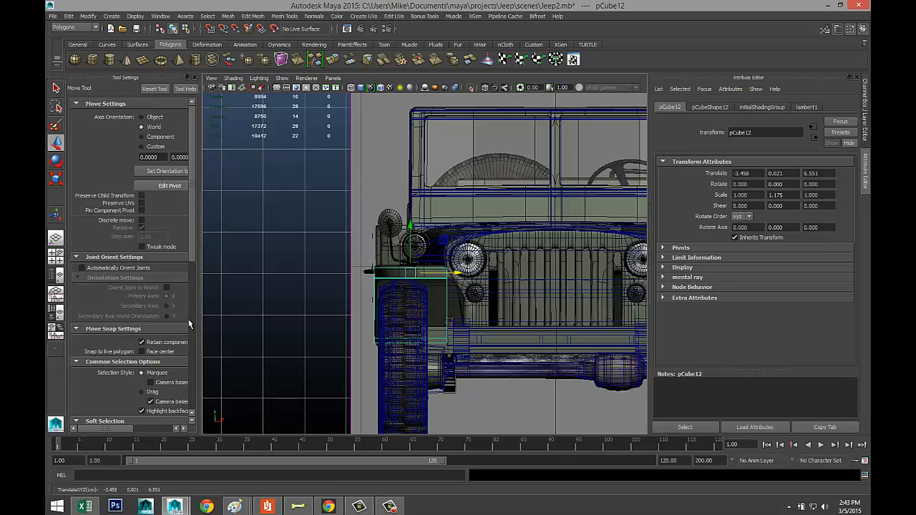
Step: Inspect both fenders, the hood and the rest of the blocked-out body against the reference images in the perspective view
click(55, 256)
key(space)
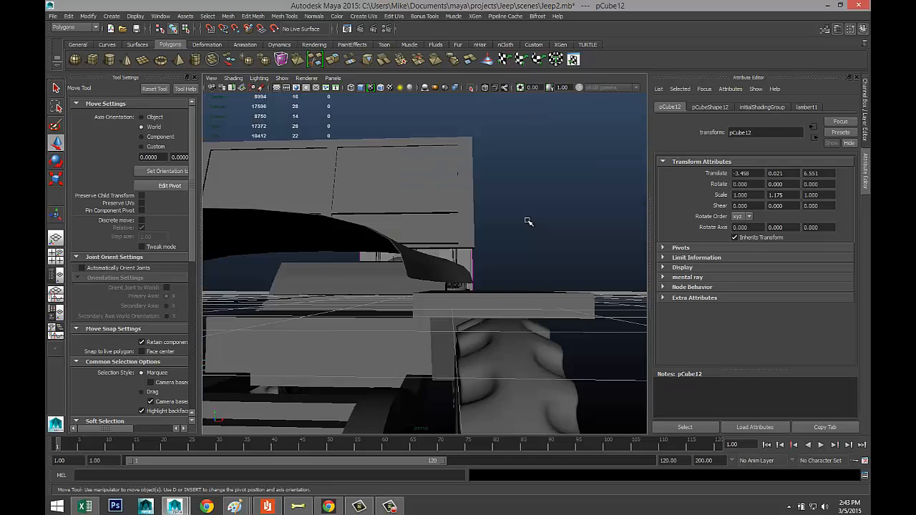
scroll(510, 262, down, 5)
scroll(509, 265, up, 4)
alt+drag(532, 280, 551, 291)
scroll(540, 274, up, 3)
click(507, 269)
alt+middle_drag(548, 290, 572, 343)
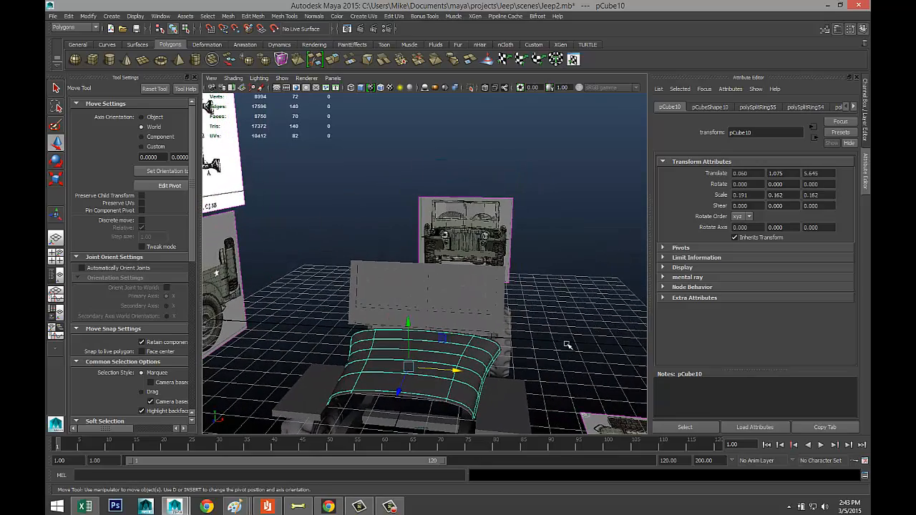
scroll(567, 344, up, 5)
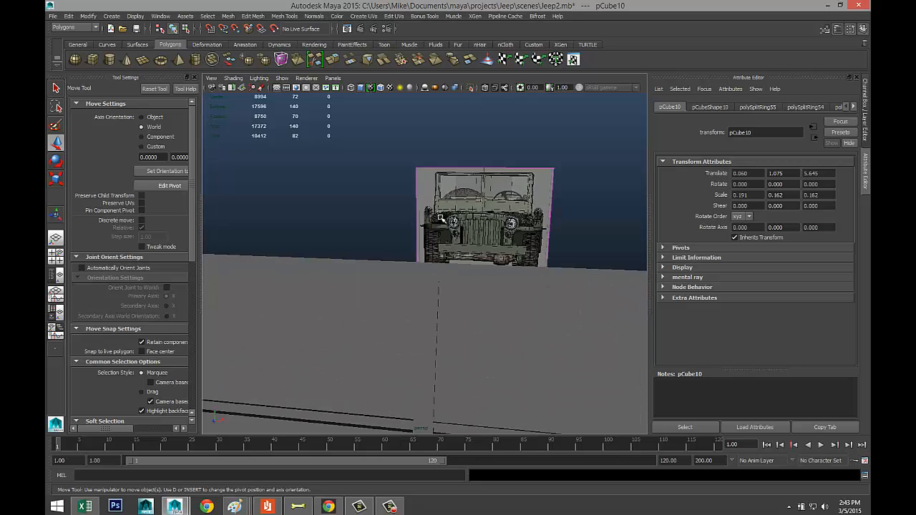
scroll(434, 289, down, 8)
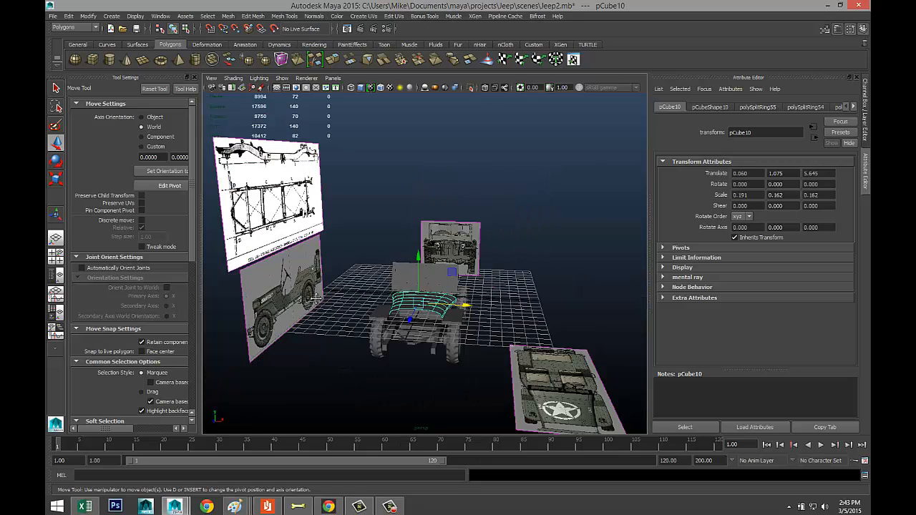
alt+middle_drag(315, 298, 222, 239)
scroll(479, 315, up, 4)
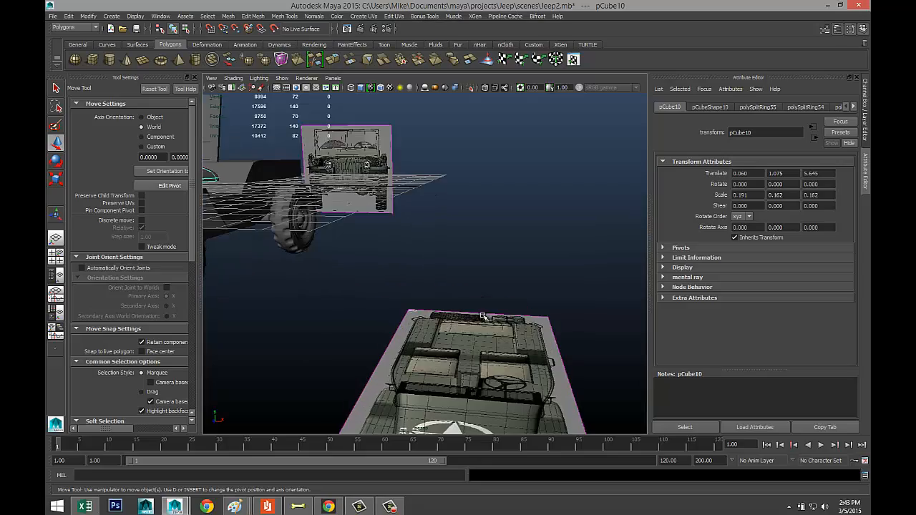
scroll(482, 316, down, 3)
alt+drag(456, 249, 506, 322)
scroll(555, 329, up, 3)
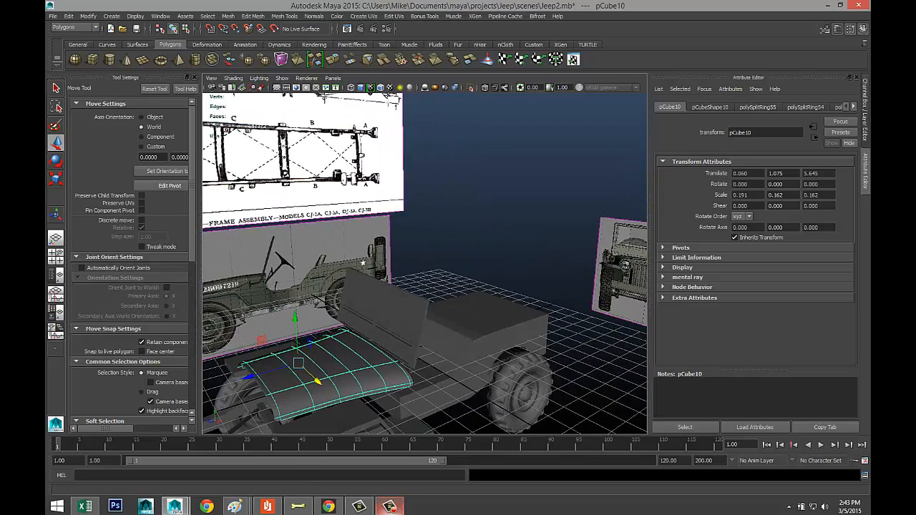
click(392, 506)
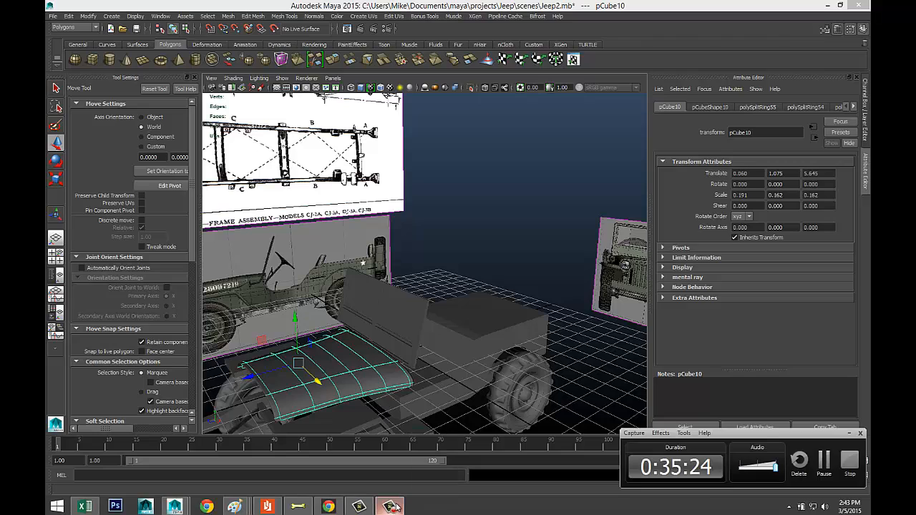